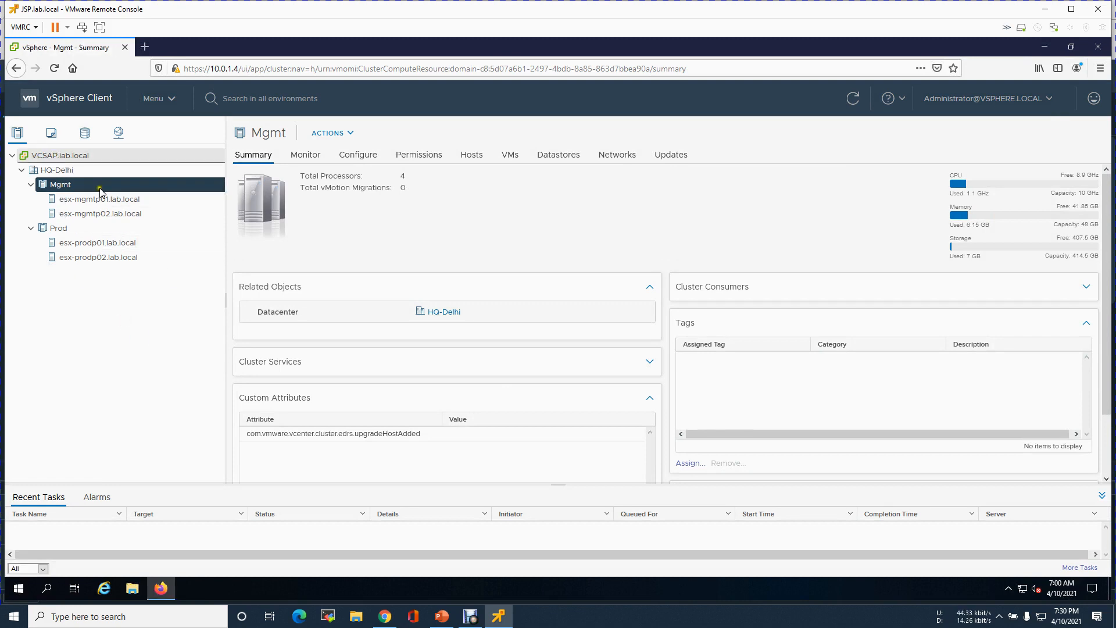
- Glance at the Site-A IP scheme slide, then expand esx-mgmtp01.lab.local's Hardware and Configuration panels
{"action": "left_click", "coordinate": [442, 616]}
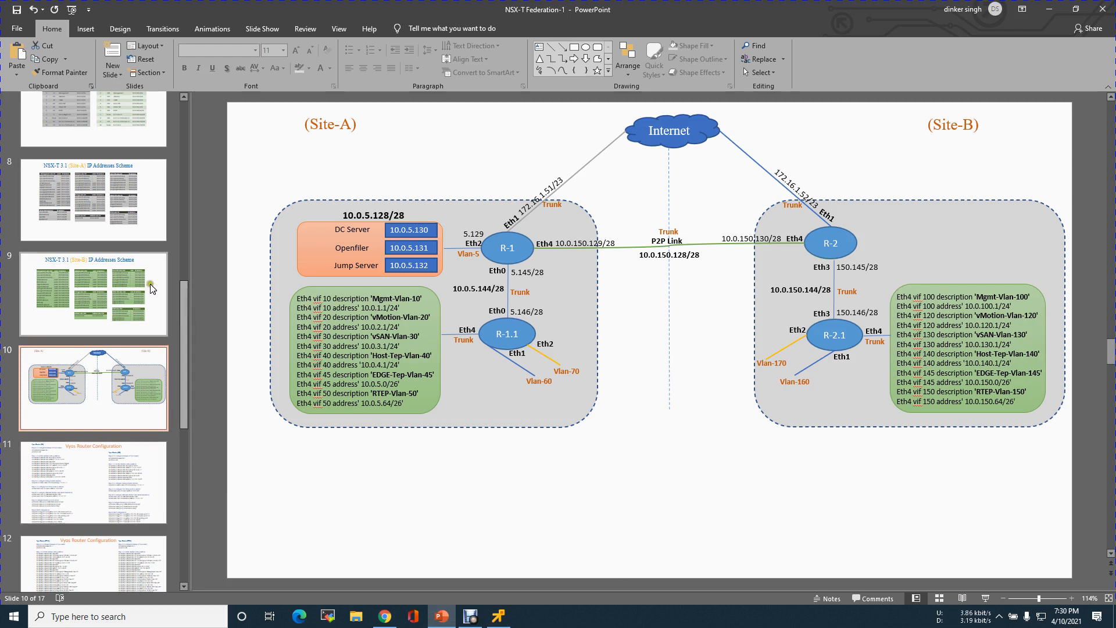
{"action": "left_click", "coordinate": [117, 229]}
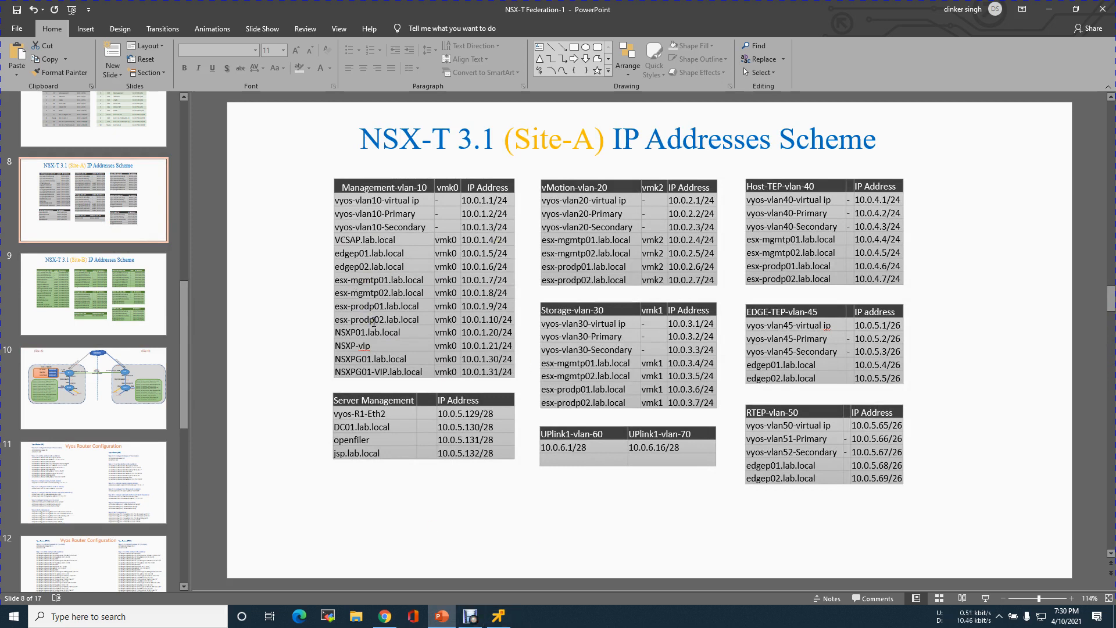
{"action": "left_click", "coordinate": [498, 616]}
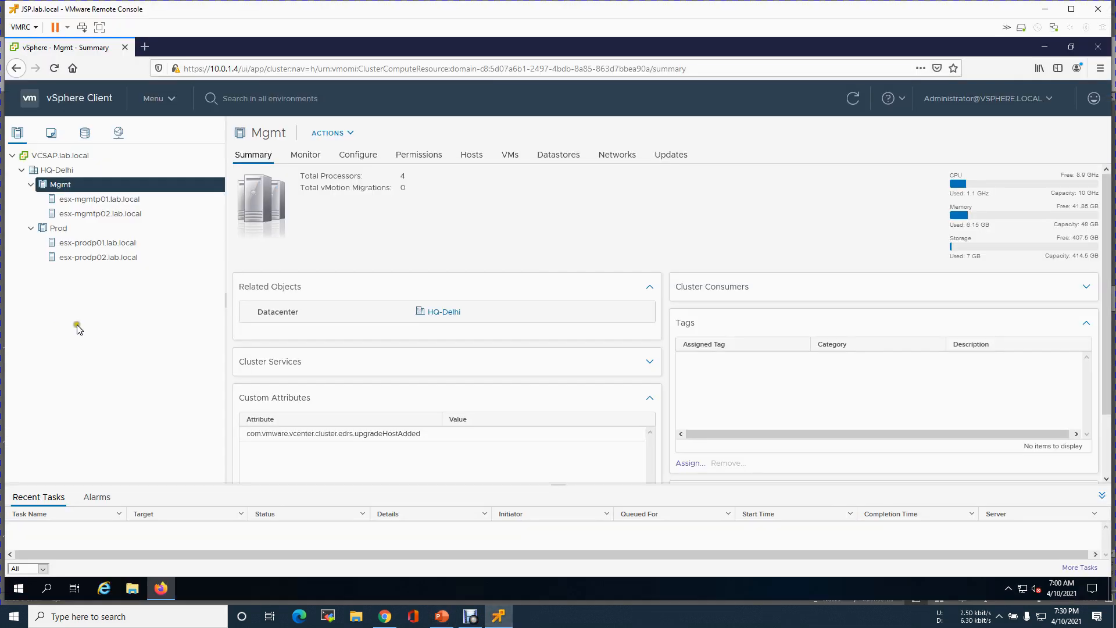
{"action": "left_click", "coordinate": [112, 199]}
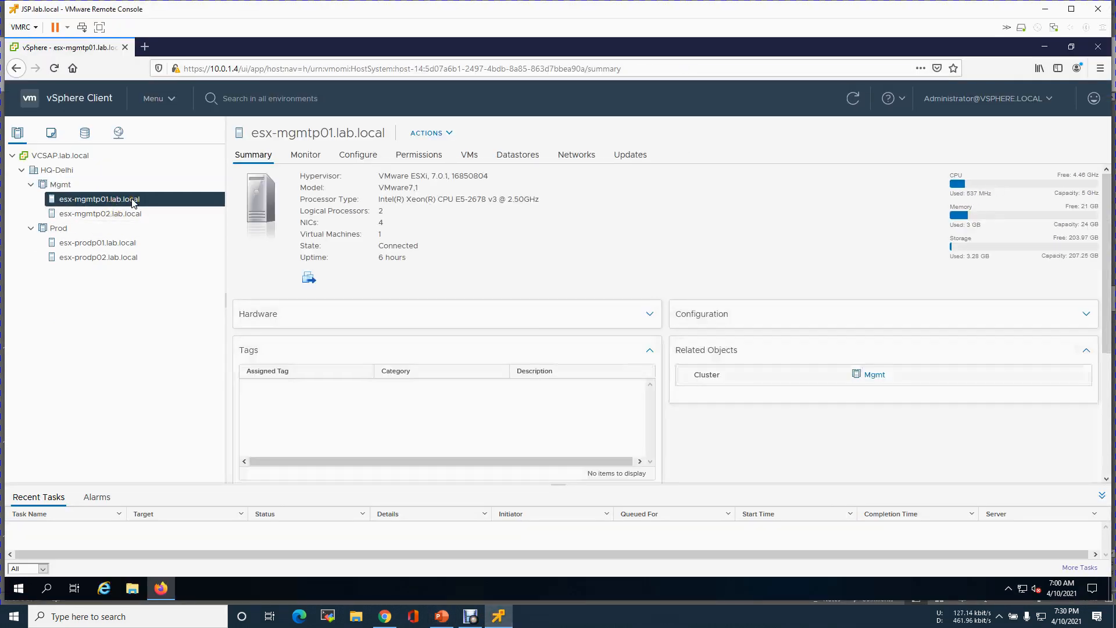
{"action": "left_click", "coordinate": [294, 316]}
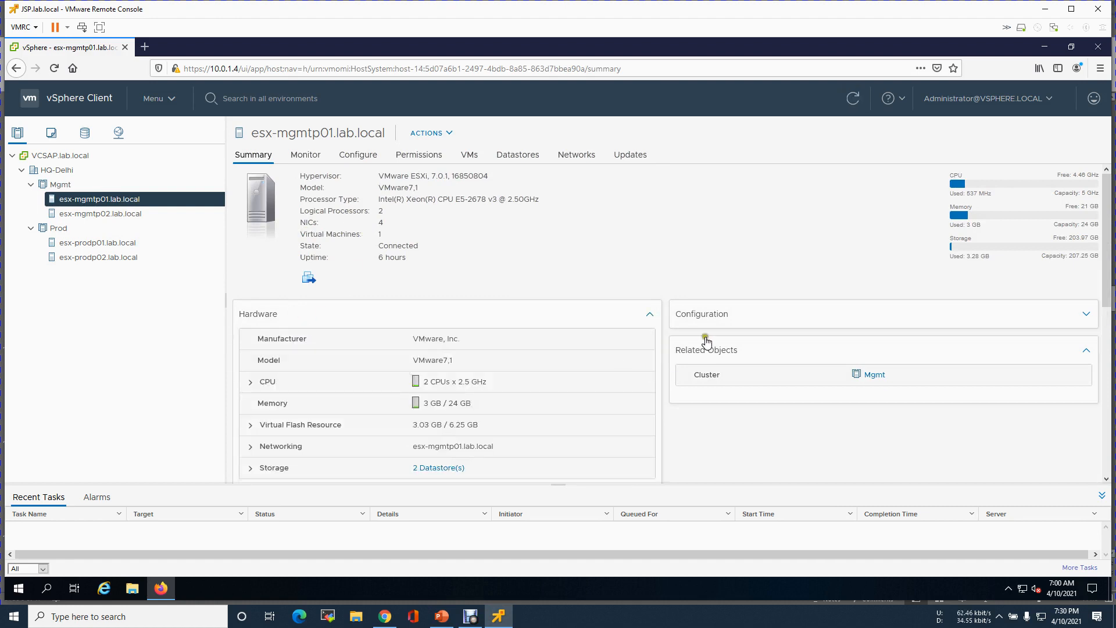
{"action": "left_click", "coordinate": [735, 319]}
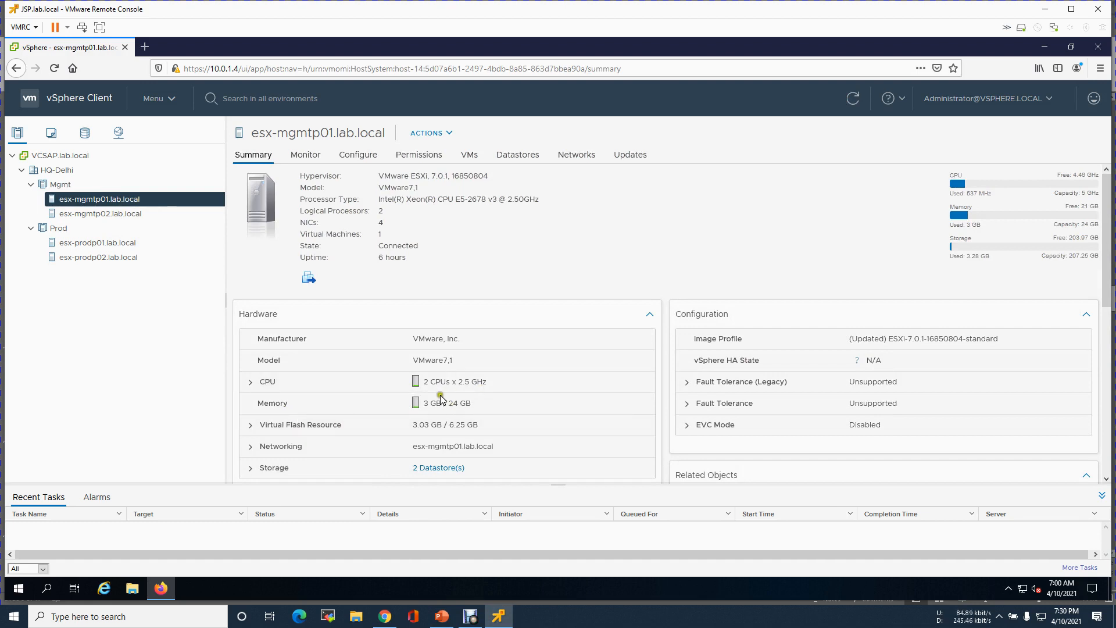
- Browse the esx-mgmtp02, Prod cluster, esx-prodp01 and esx-prodp02 summaries, returning to esx-mgmtp01.lab.local
{"action": "left_click", "coordinate": [105, 214]}
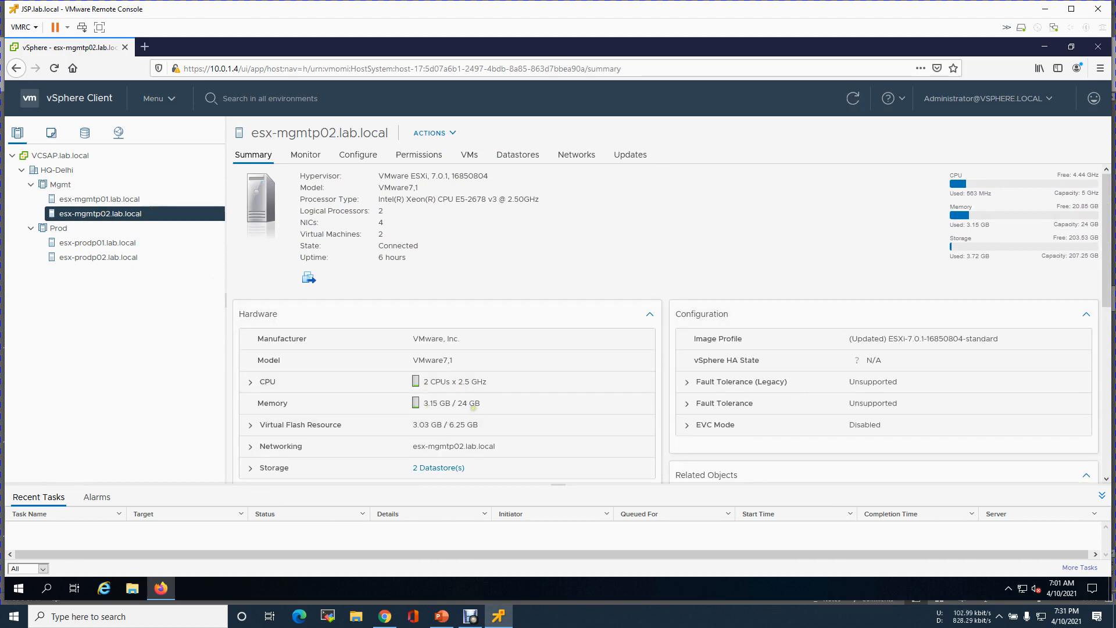
{"action": "left_click", "coordinate": [60, 232]}
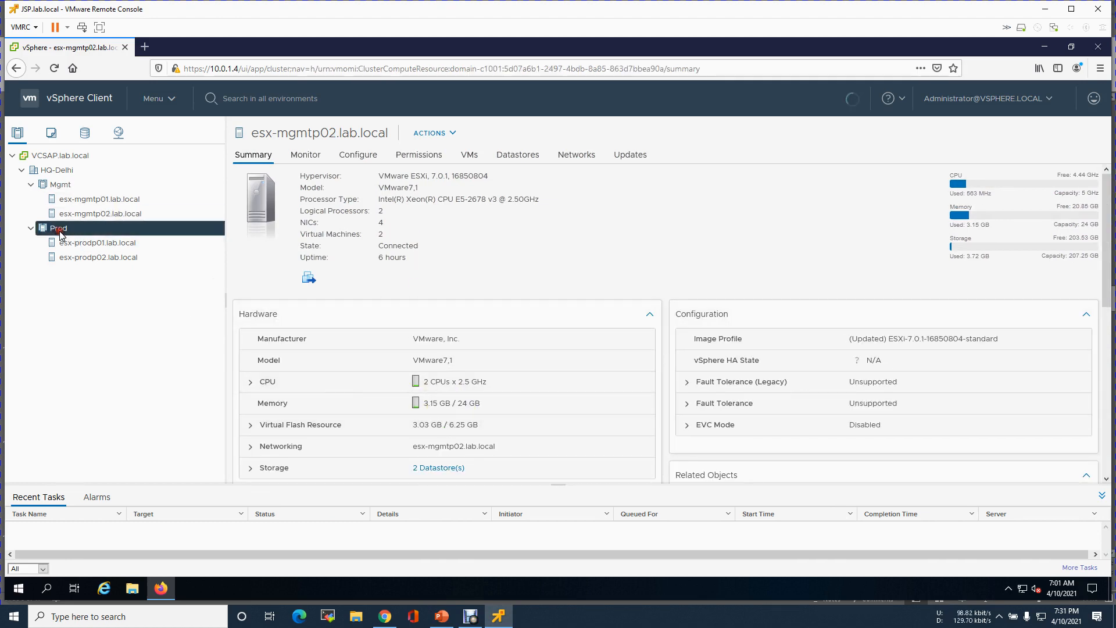
{"action": "left_click", "coordinate": [118, 248]}
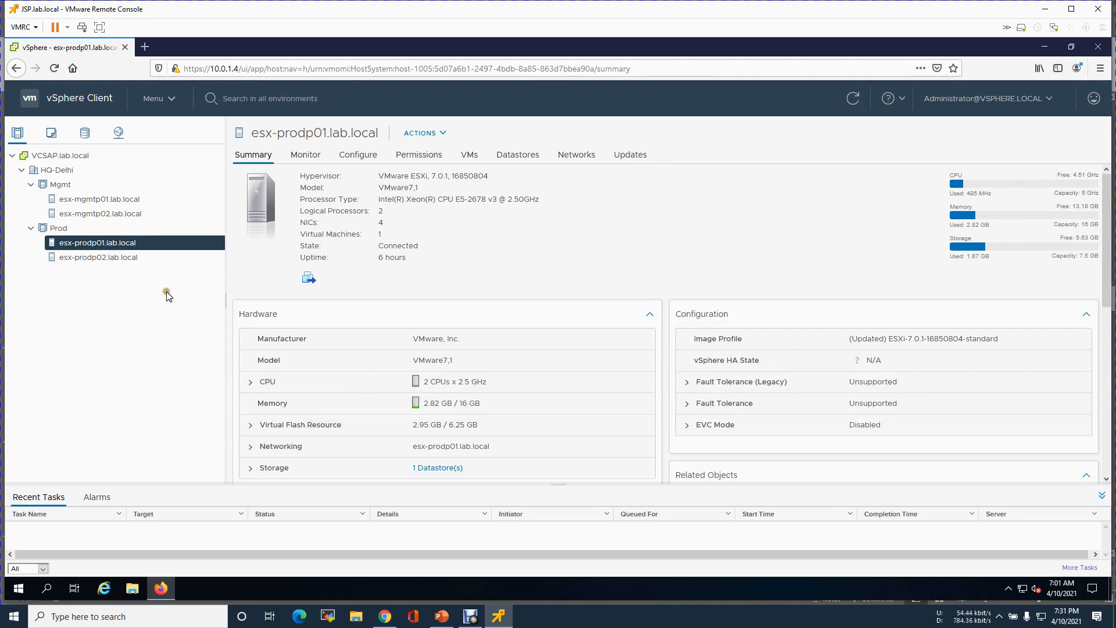
{"action": "left_click", "coordinate": [133, 259]}
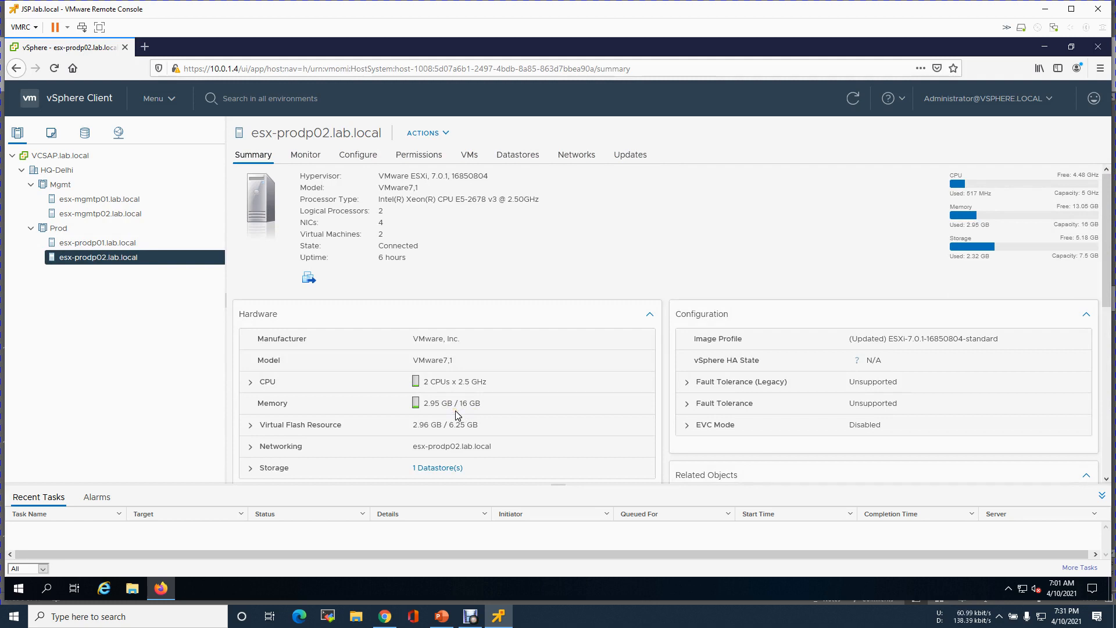
{"action": "left_click", "coordinate": [91, 200]}
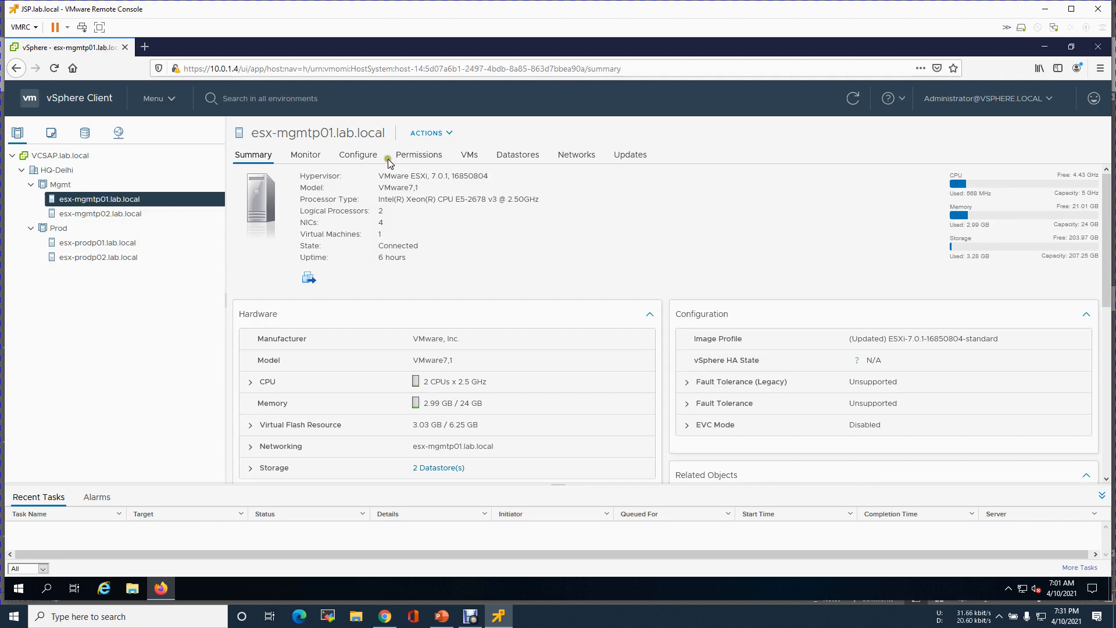
- Compare each host's datastores, ending on esx-mgmtp01's datastore1 and LS-mgmtsp01-LS1 (199.75 GB)
{"action": "left_click", "coordinate": [357, 155]}
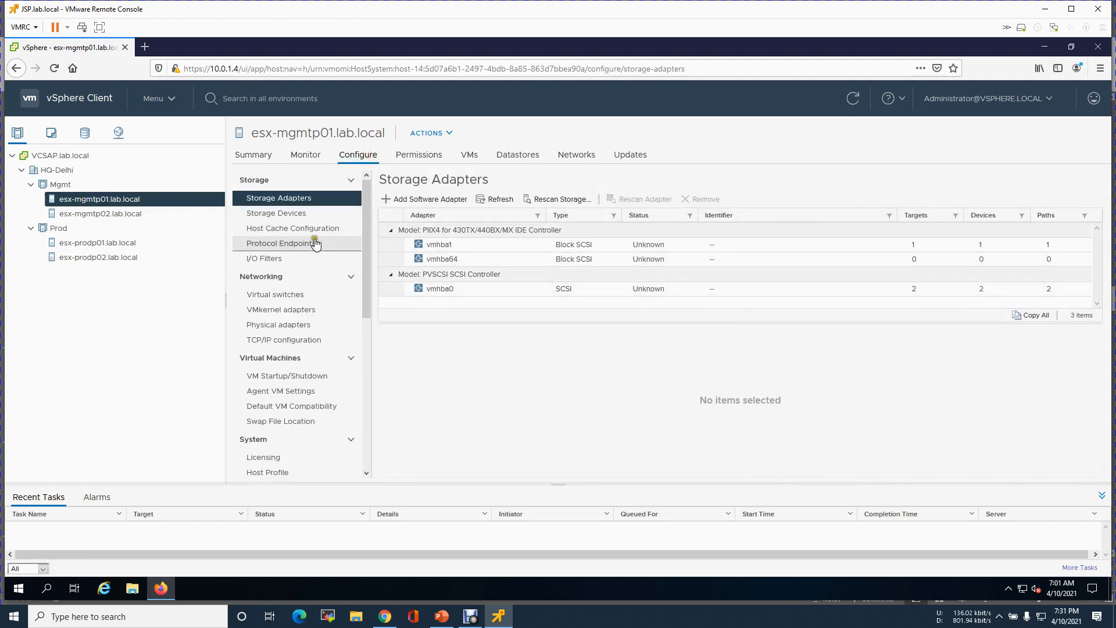
{"action": "left_click", "coordinate": [515, 164]}
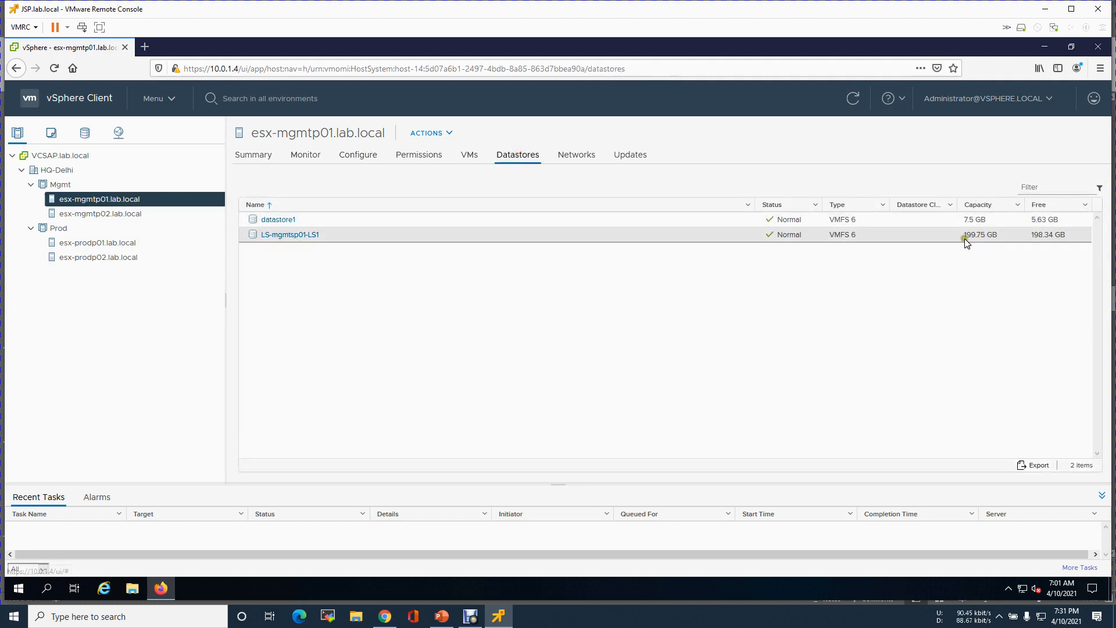
{"action": "left_click", "coordinate": [153, 215]}
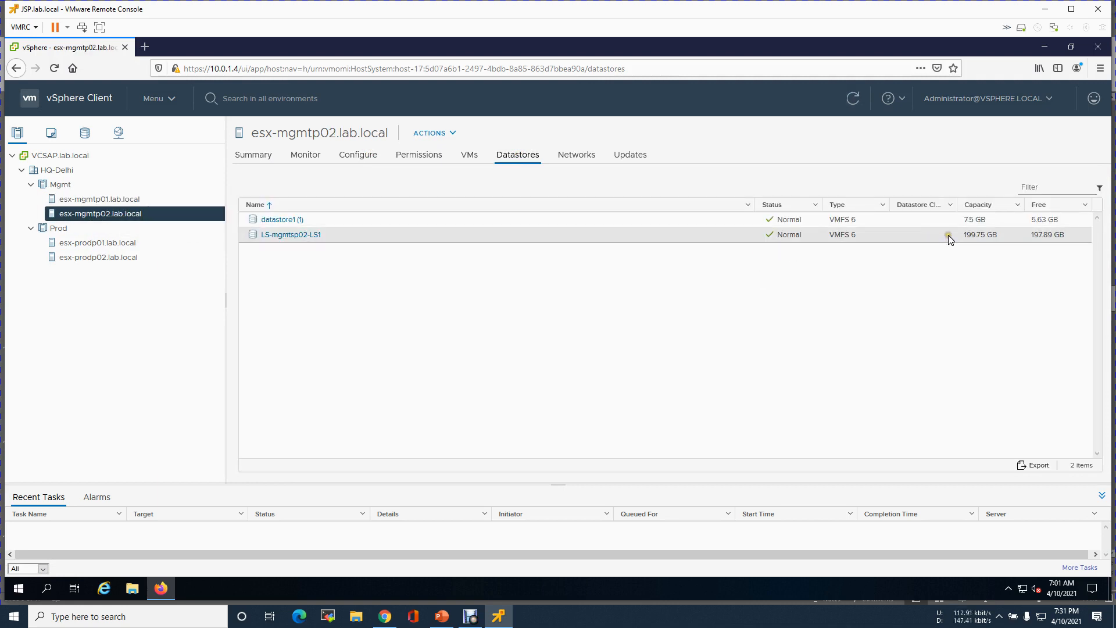
{"action": "left_click", "coordinate": [114, 247]}
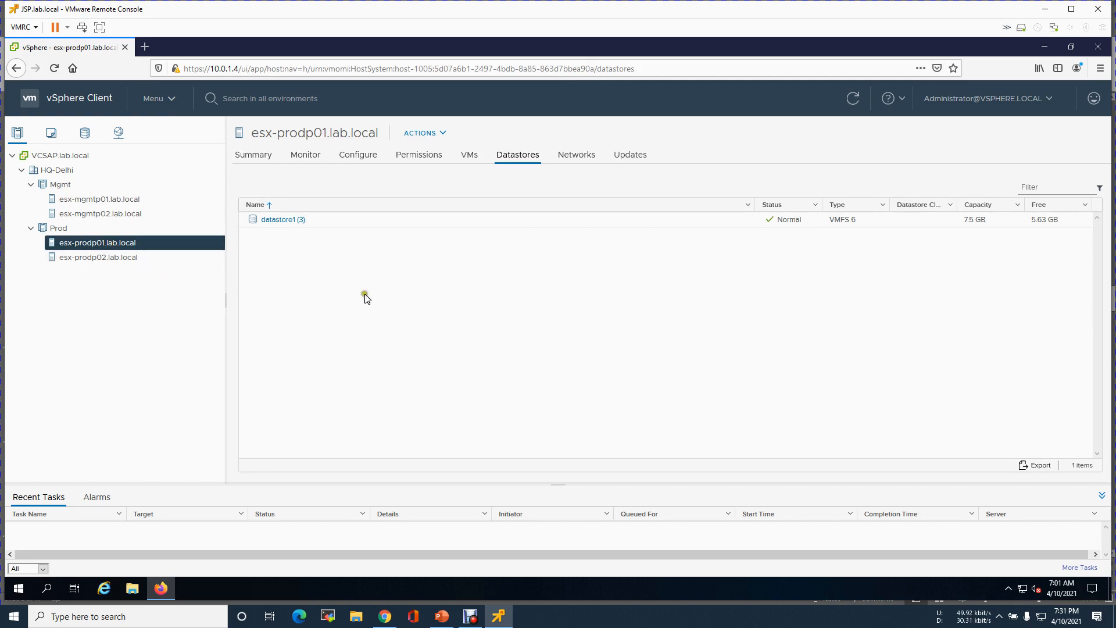
{"action": "left_click", "coordinate": [266, 297]}
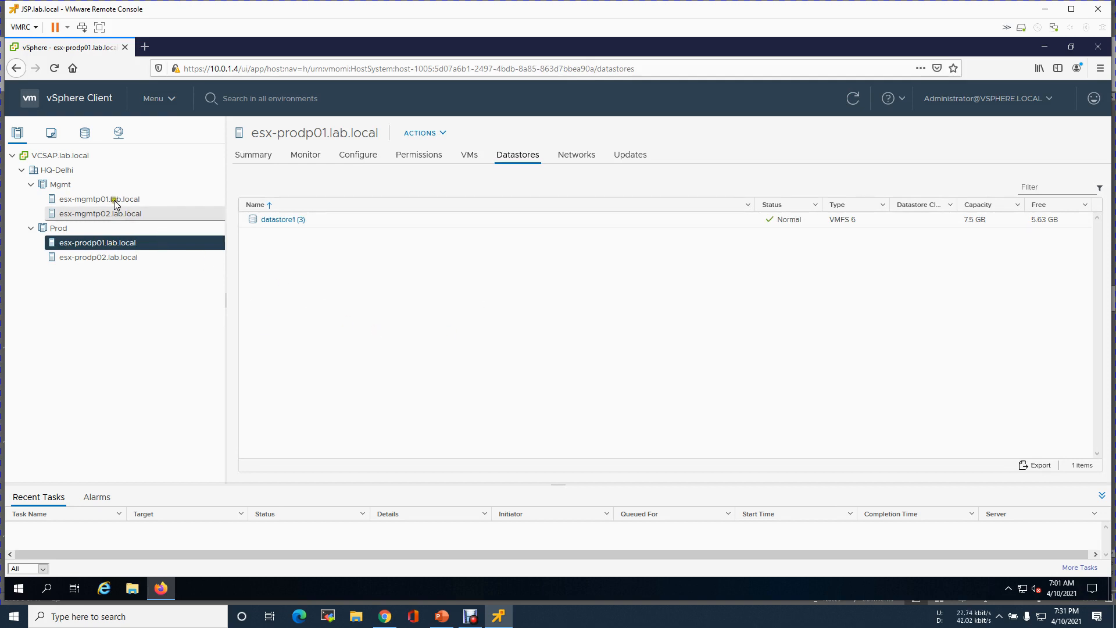
{"action": "left_click", "coordinate": [87, 189]}
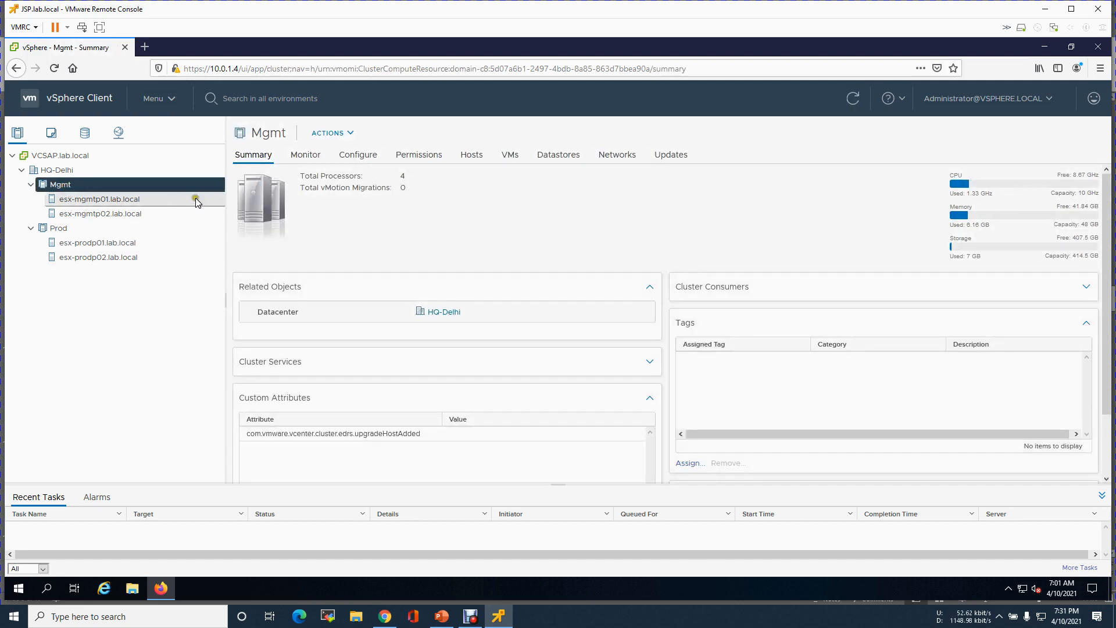
{"action": "left_click", "coordinate": [99, 199]}
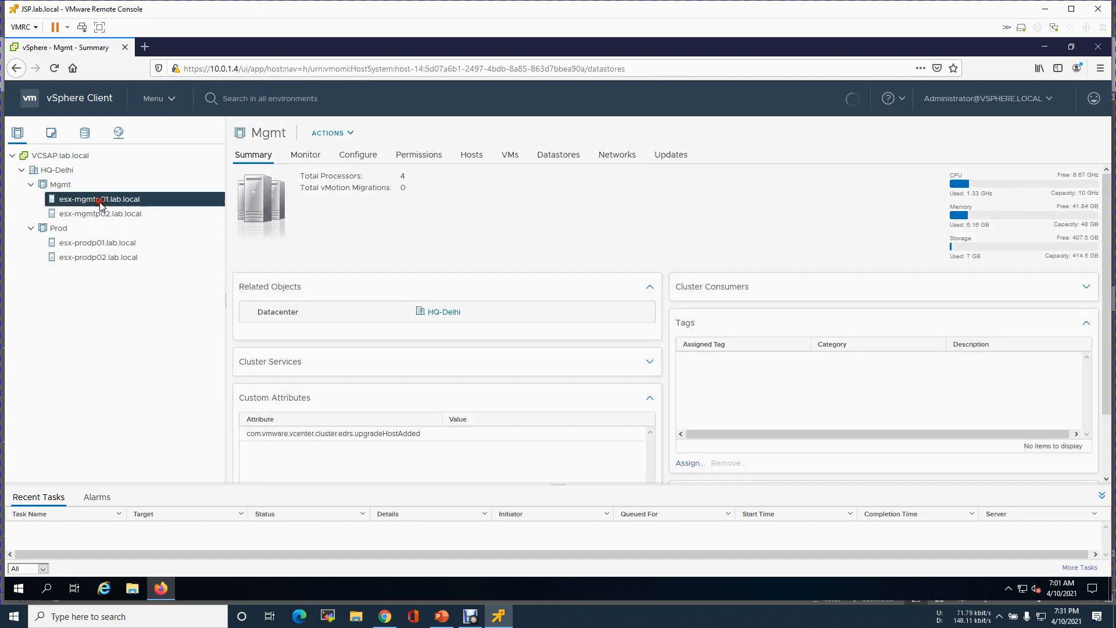
- Show esx-mgmtp01.lab.local's physical adapters under Configure > Networking
{"action": "left_click", "coordinate": [357, 156]}
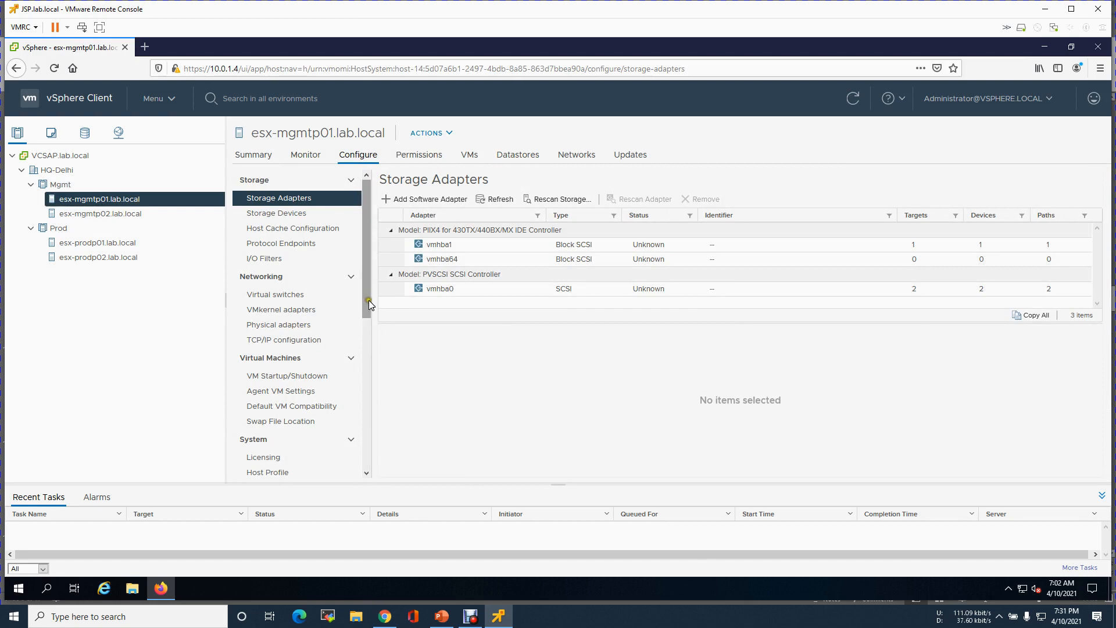
{"action": "scroll", "coordinate": [367, 319], "scroll_direction": "down", "scroll_amount": 1}
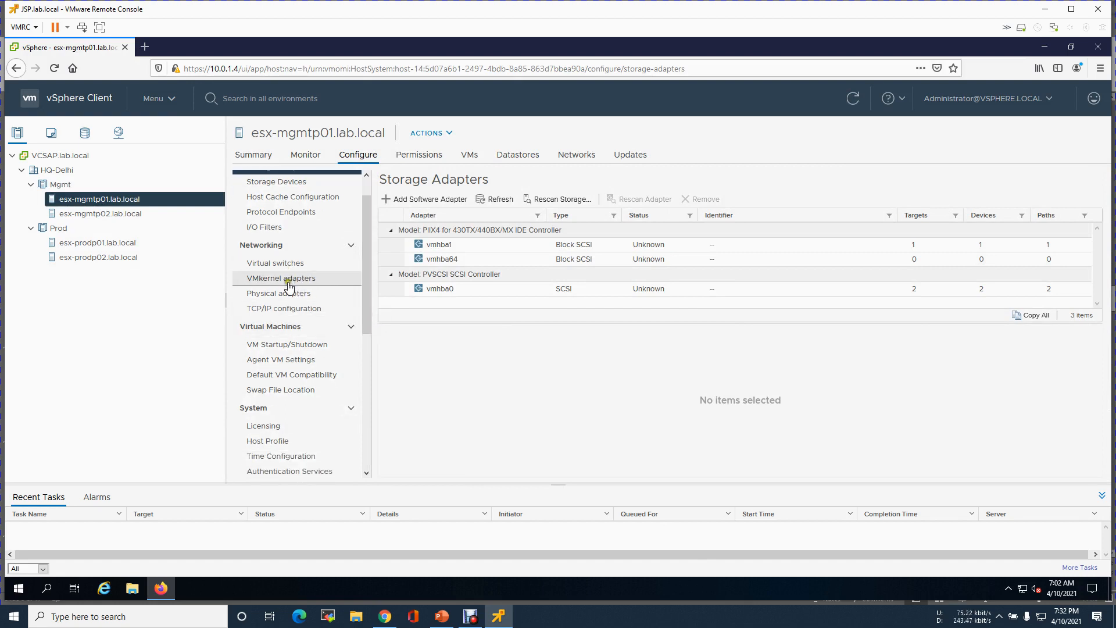
{"action": "left_click", "coordinate": [282, 297]}
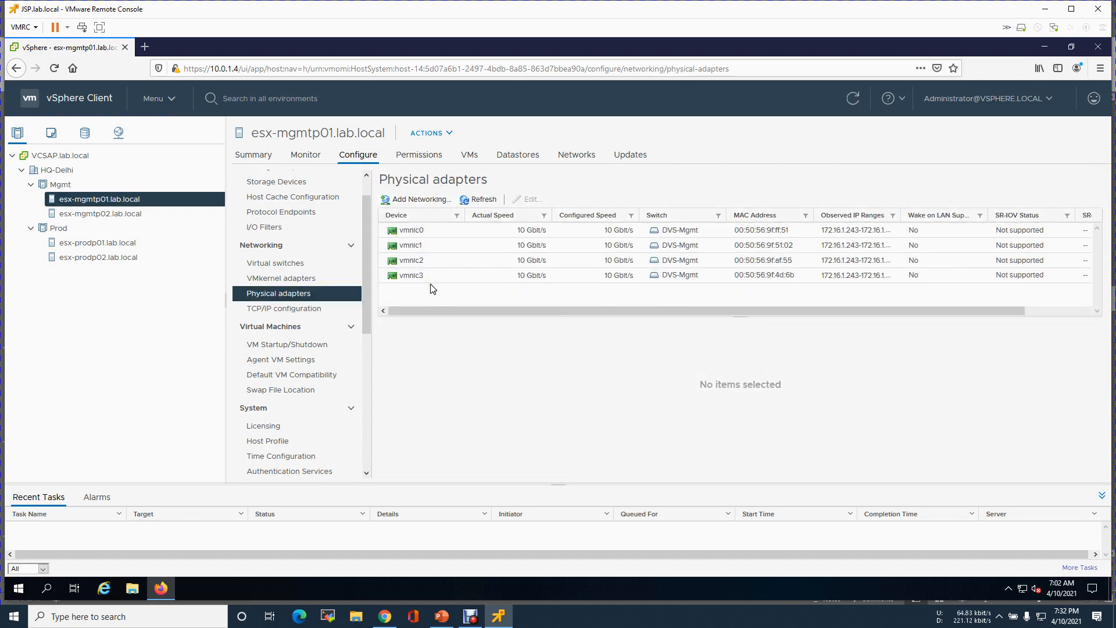
- Check physical adapters on mgmtp02, prodp01 and prodp02, then list esx-mgmtp01's VMkernel adapters
{"action": "left_click", "coordinate": [115, 214]}
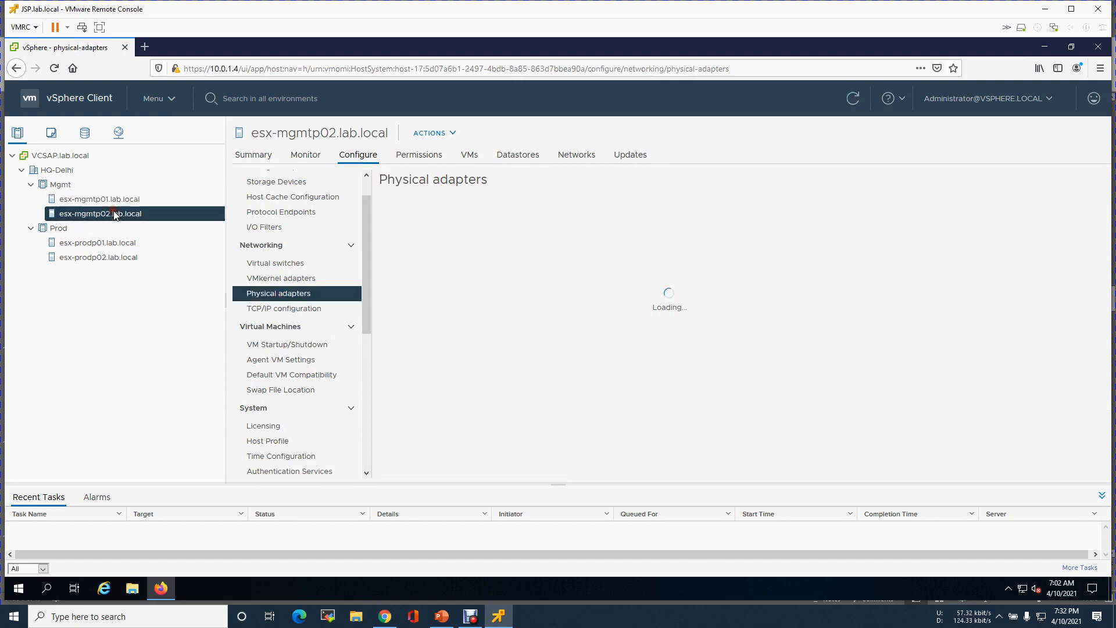
{"action": "left_click", "coordinate": [107, 244]}
{"action": "left_click", "coordinate": [134, 263]}
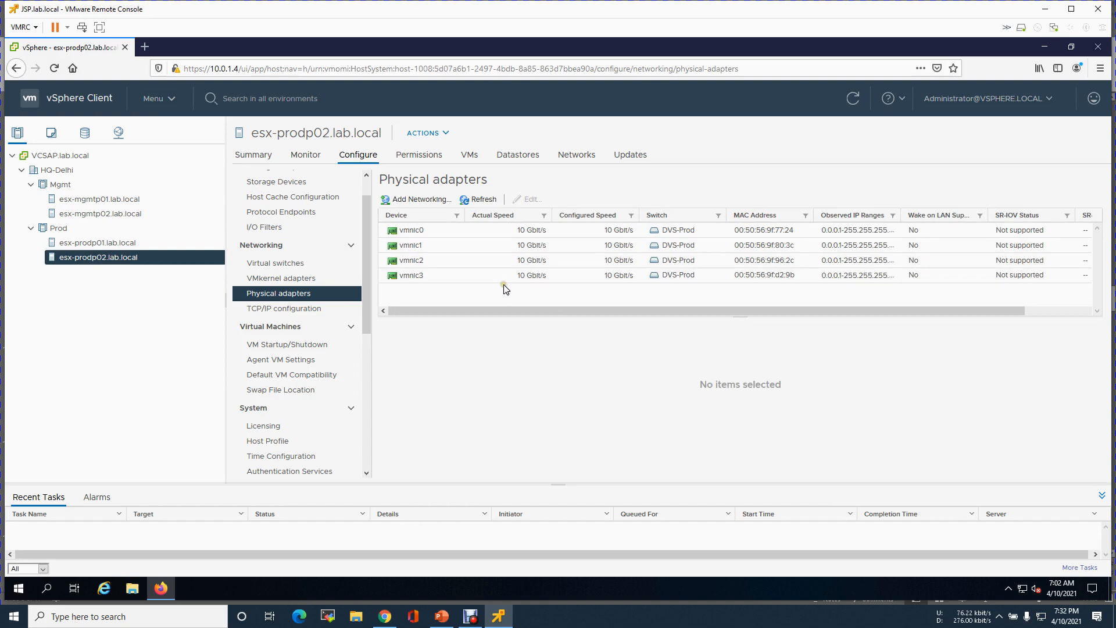
{"action": "left_click", "coordinate": [63, 186]}
{"action": "left_click", "coordinate": [101, 201]}
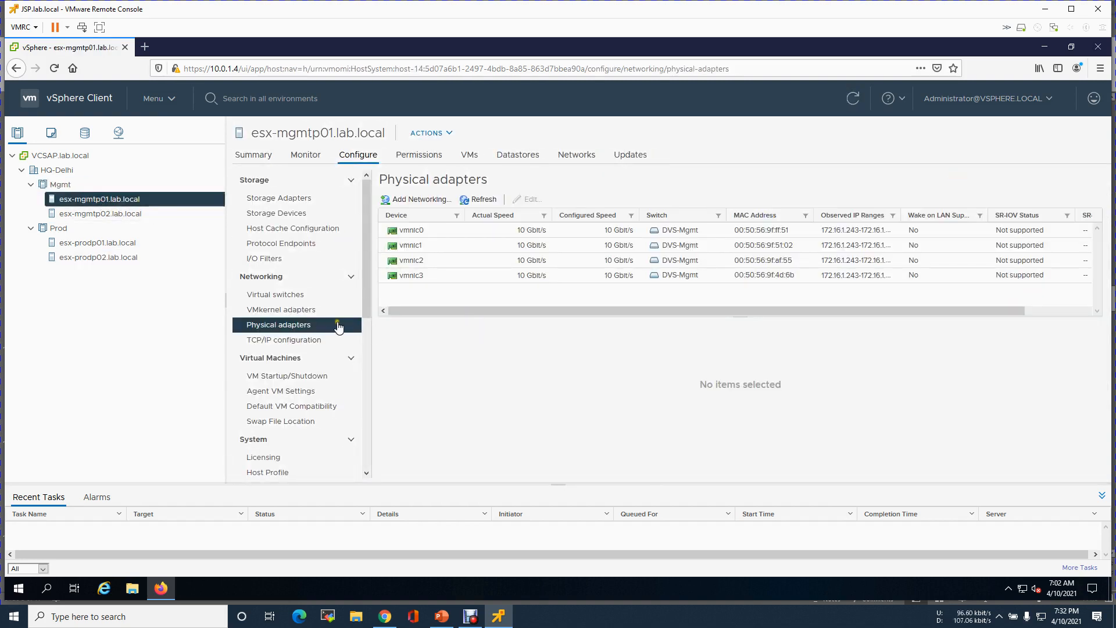
{"action": "left_click", "coordinate": [302, 312]}
- Inspect the details of esx-mgmtp01's vmk0, vmk1, vmk10, vmk11 and vmk50 adapters
{"action": "left_click", "coordinate": [415, 232]}
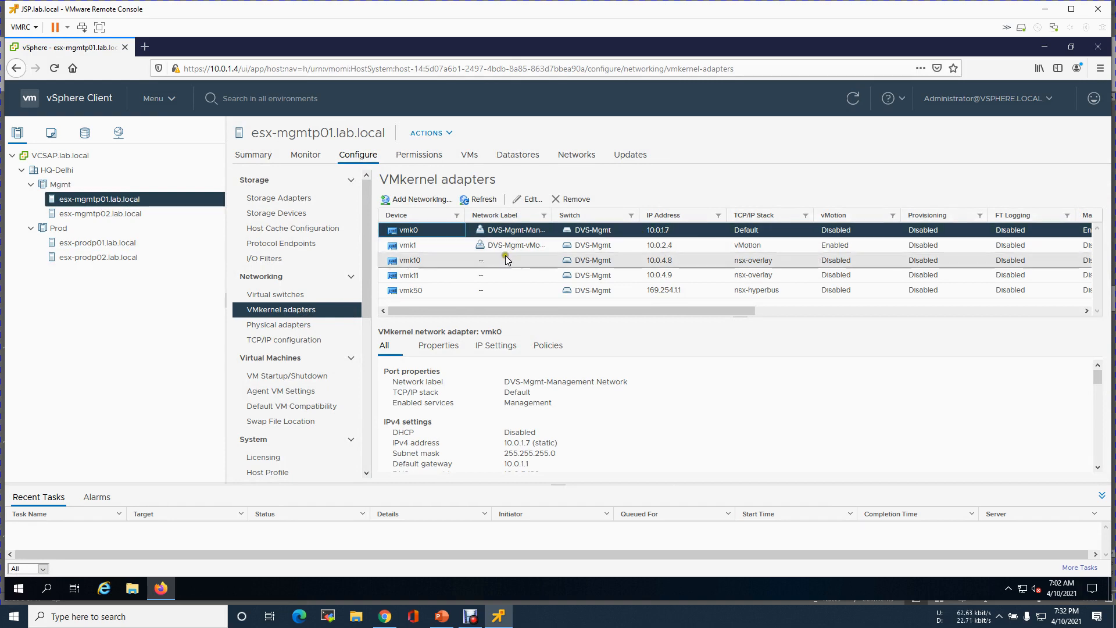
{"action": "left_click", "coordinate": [669, 251]}
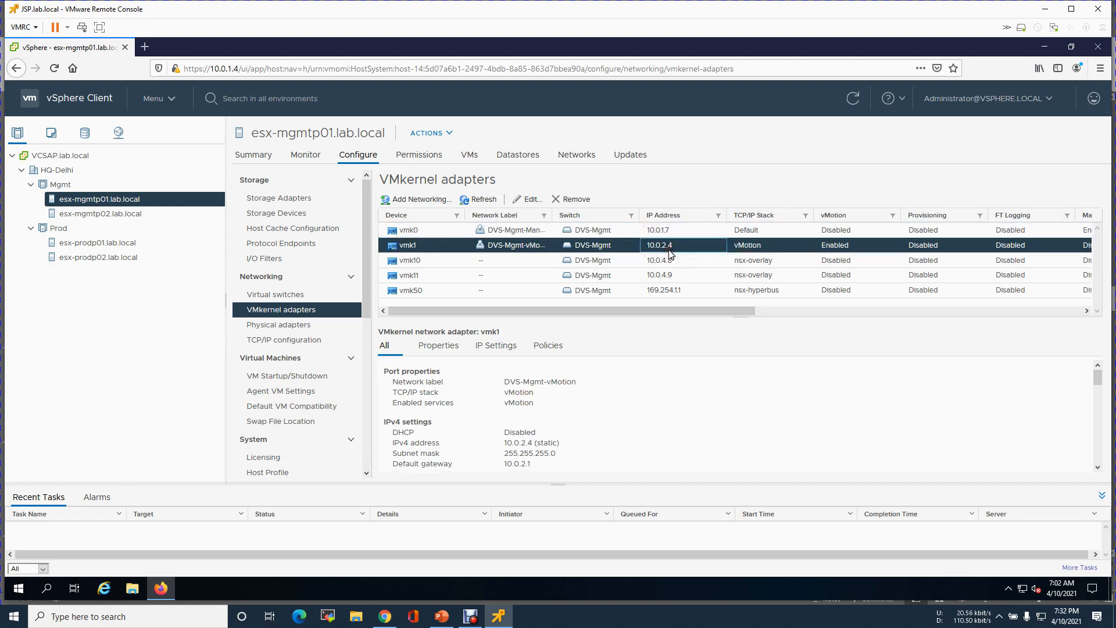
{"action": "left_click", "coordinate": [417, 275]}
{"action": "left_click", "coordinate": [423, 262]}
{"action": "left_click", "coordinate": [420, 276]}
{"action": "left_click", "coordinate": [423, 293]}
{"action": "left_click", "coordinate": [421, 275]}
{"action": "left_click", "coordinate": [421, 262]}
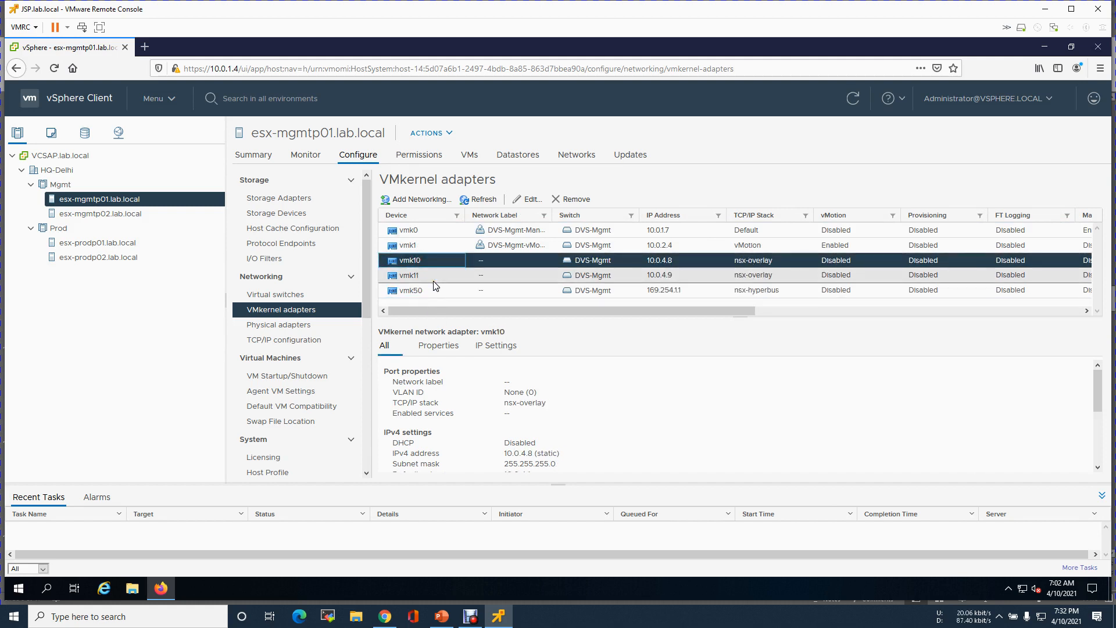
{"action": "left_click", "coordinate": [433, 278]}
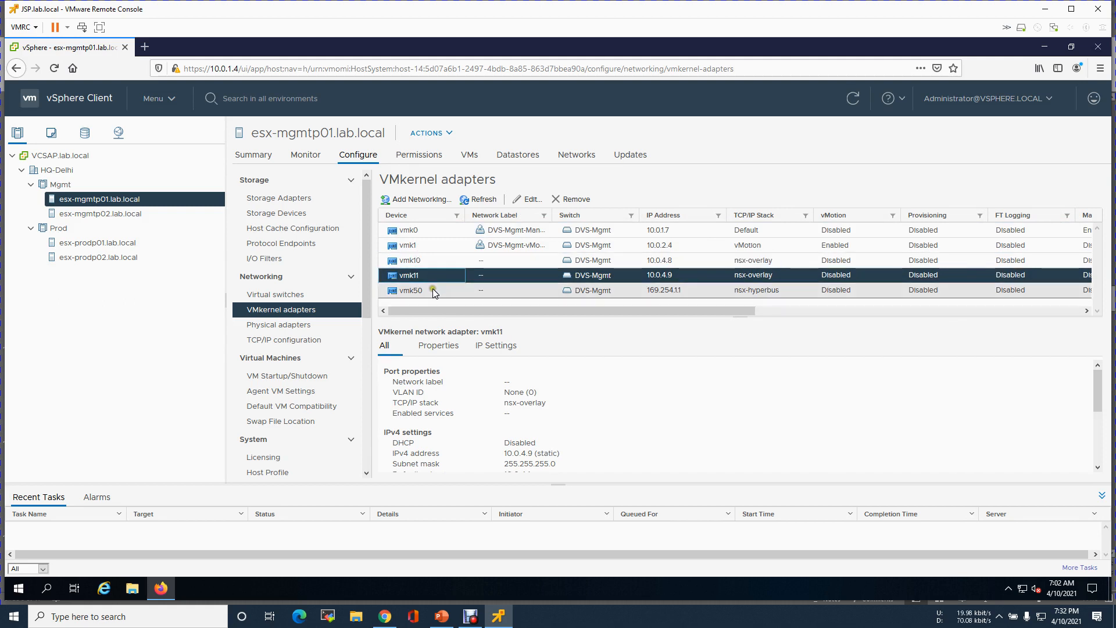
{"action": "left_click", "coordinate": [424, 260]}
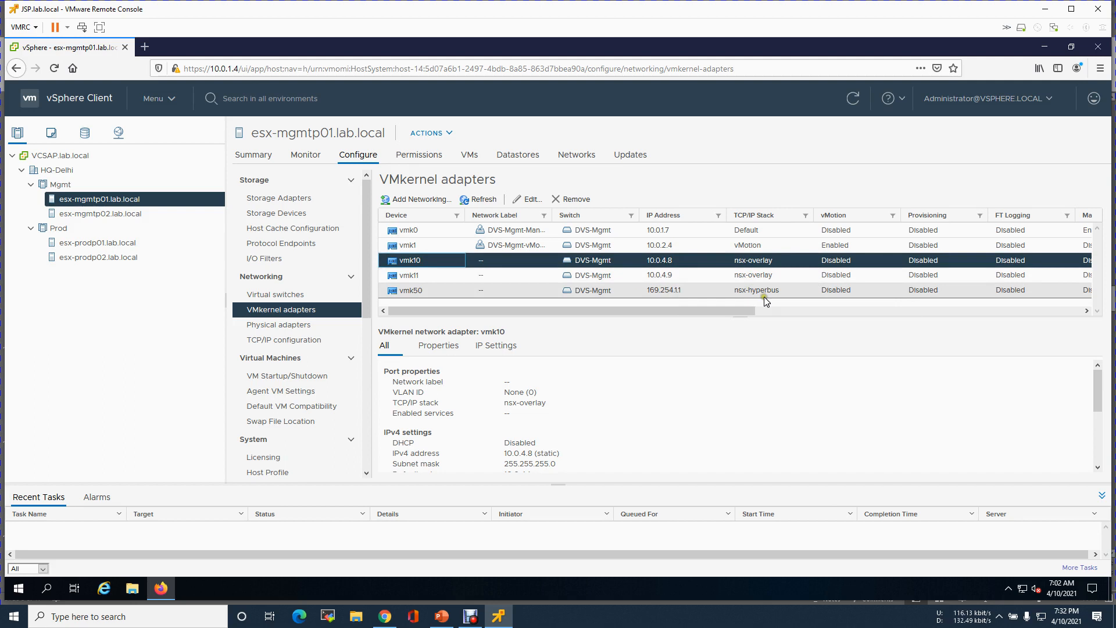
{"action": "left_click", "coordinate": [431, 232]}
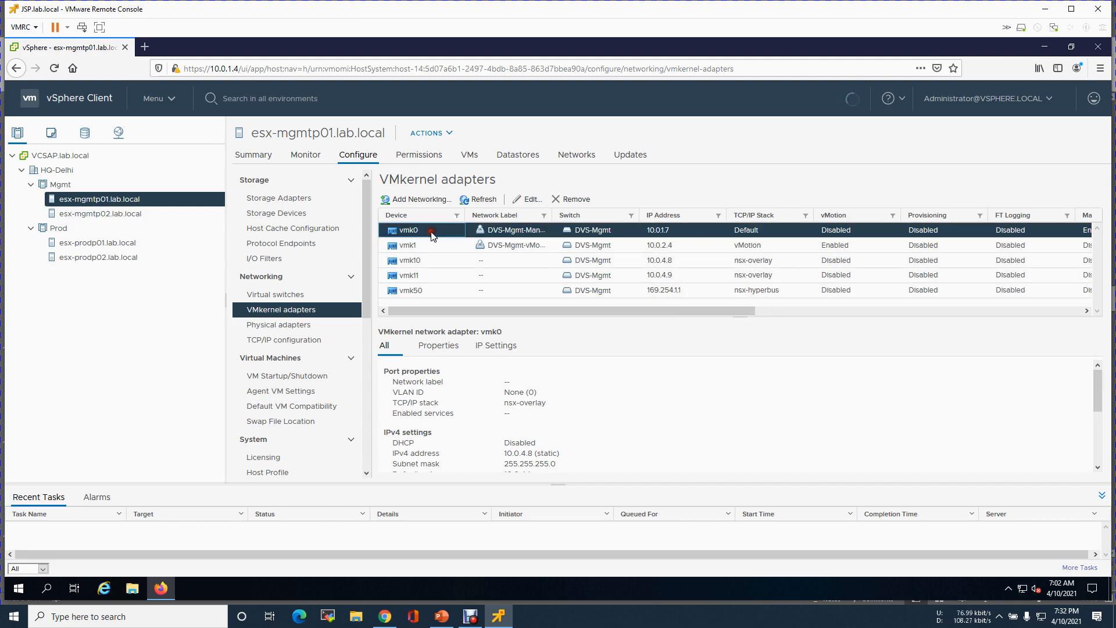
{"action": "left_click", "coordinate": [422, 244]}
{"action": "left_click", "coordinate": [439, 231]}
{"action": "left_click", "coordinate": [440, 243]}
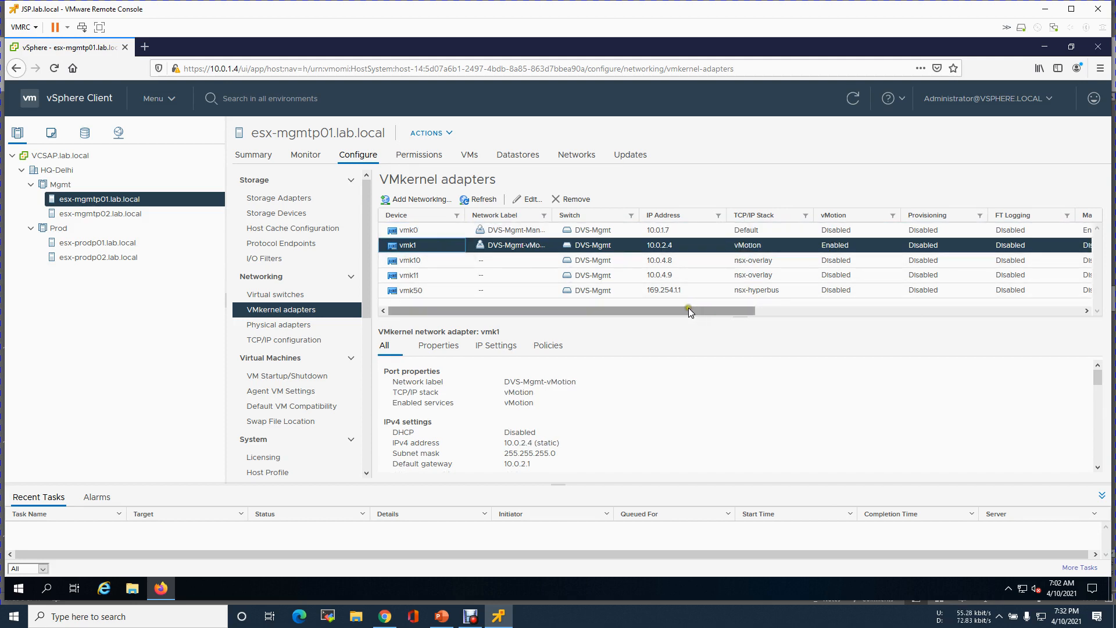
- Show the VMkernel adapters of esx-mgmtp02, esx-prodp01 and esx-prodp02 in turn
{"action": "left_click", "coordinate": [119, 215]}
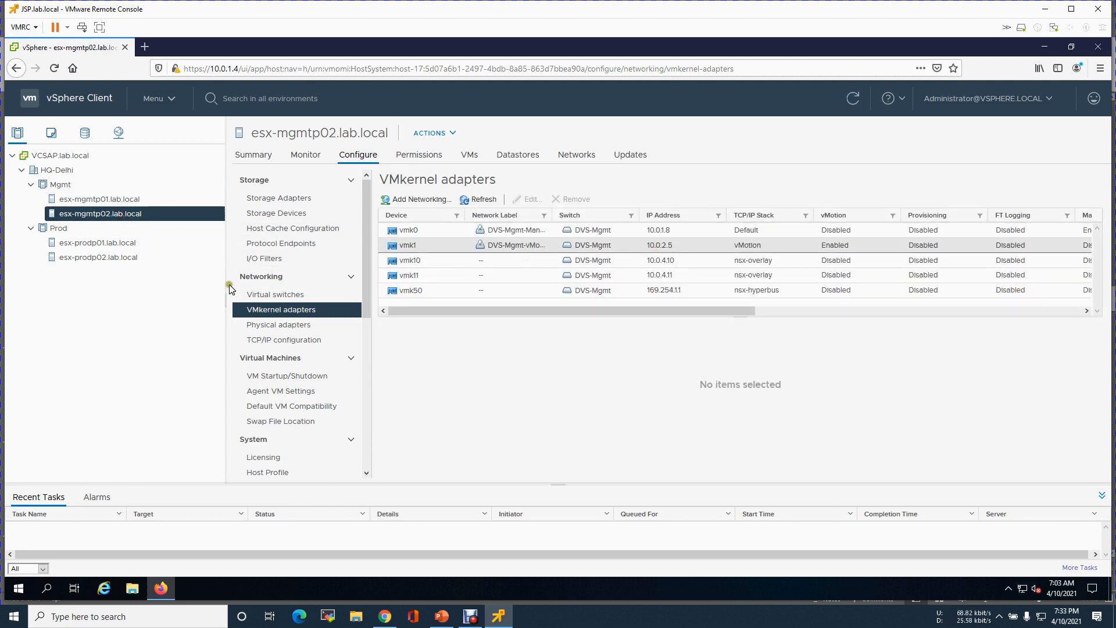
{"action": "left_click", "coordinate": [88, 243]}
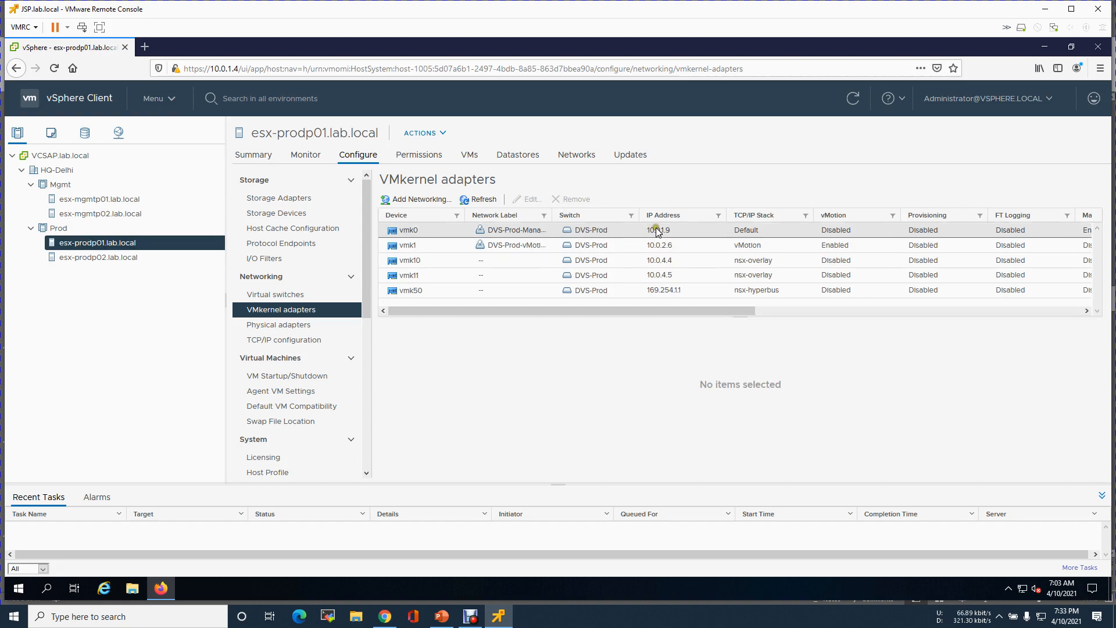
{"action": "left_click", "coordinate": [63, 256]}
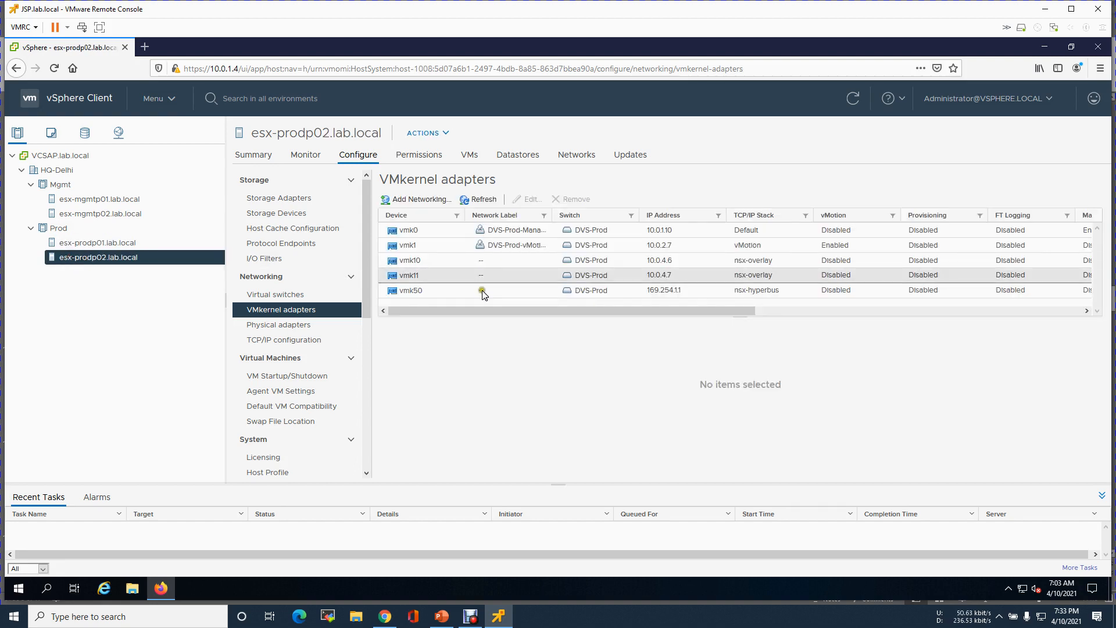
- Select the Mgmt cluster summary, then minimize Firefox to reveal the JSP.lab.local desktop
{"action": "left_click", "coordinate": [56, 186]}
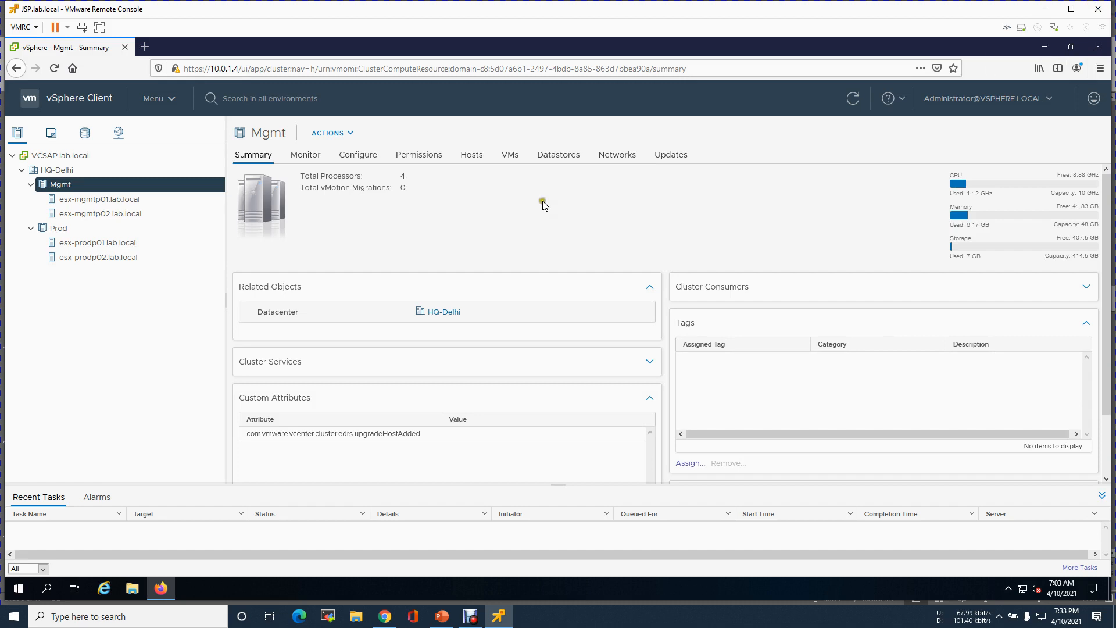
{"action": "left_click", "coordinate": [1044, 47]}
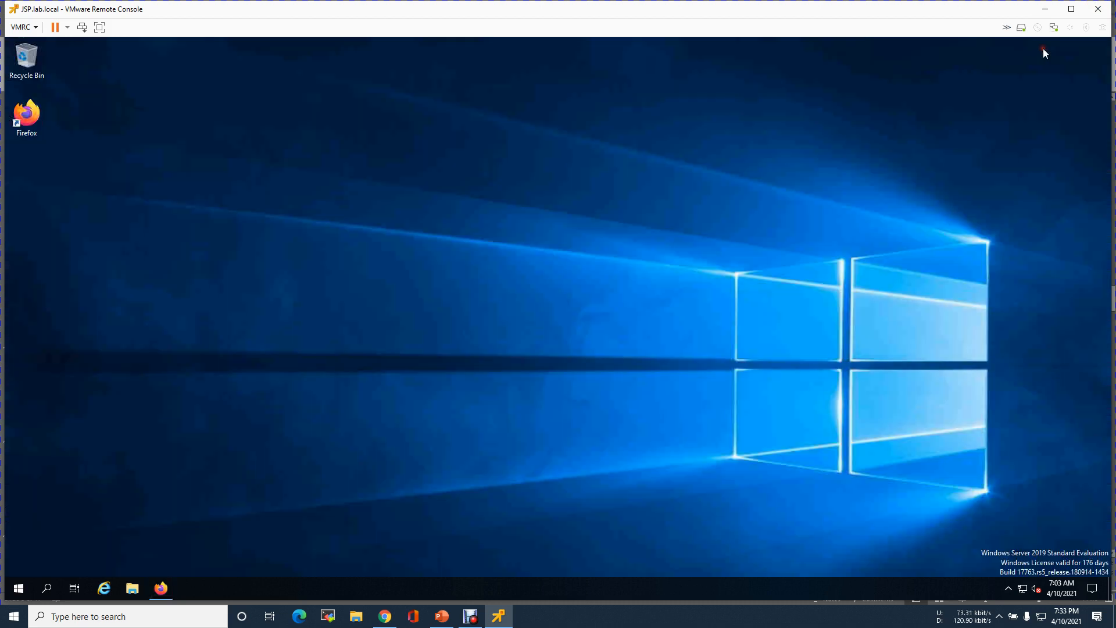
- Review the Site-A lab design slide, then show slide 8's Management-vlan-10 table (10.0.1.1–10.0.1.31)
{"action": "left_click", "coordinate": [1045, 8]}
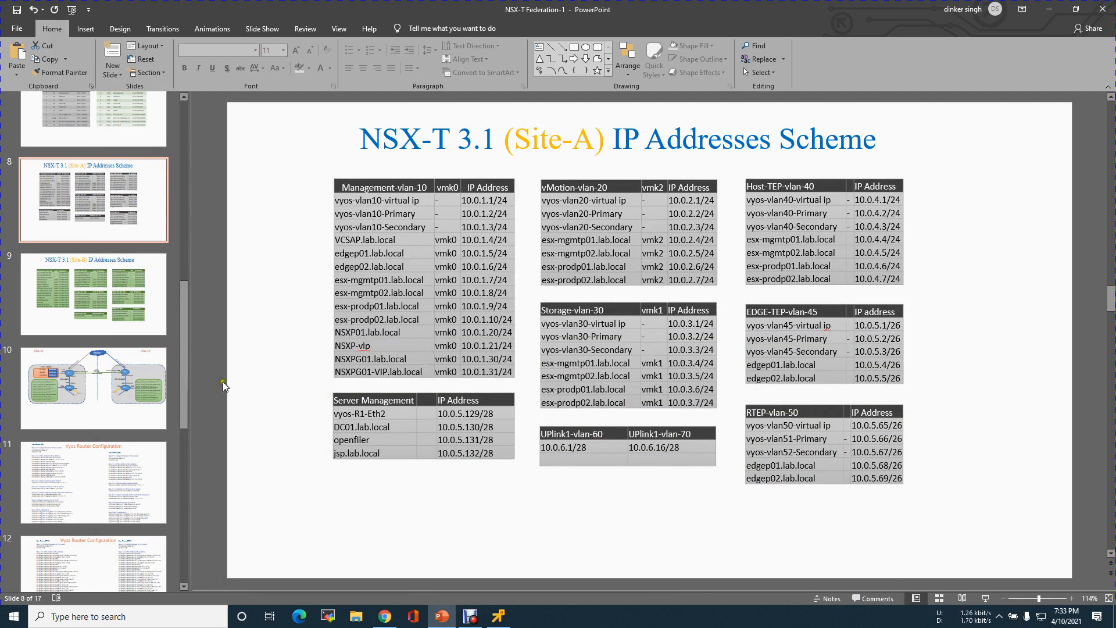
{"action": "left_click_drag", "start_coordinate": [183, 323], "coordinate": [184, 275]}
{"action": "left_click", "coordinate": [77, 278]}
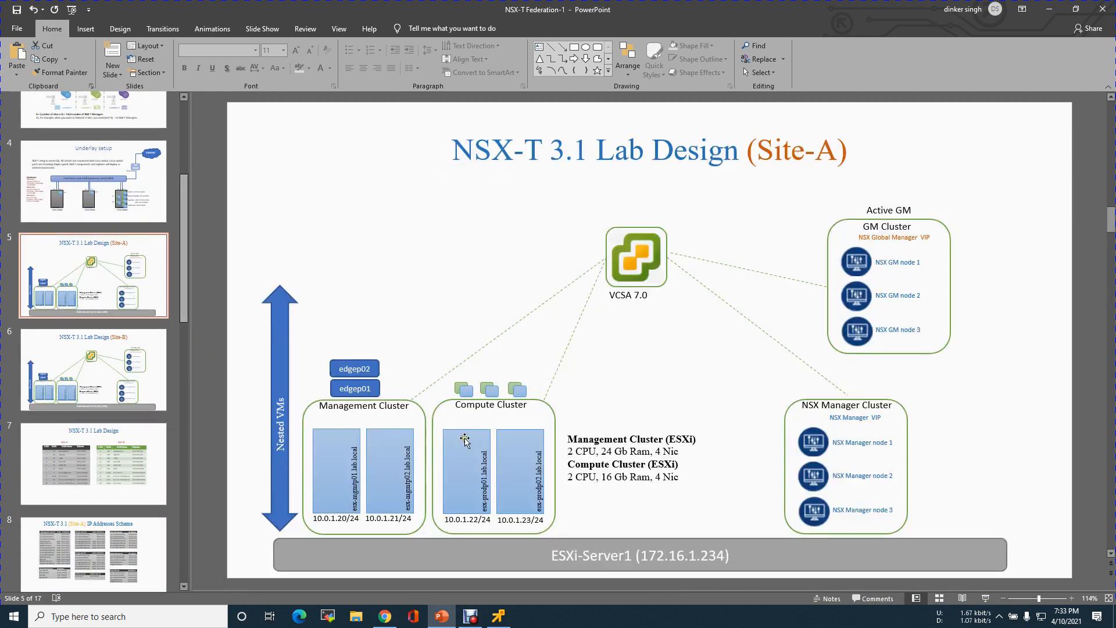
{"action": "left_click", "coordinate": [641, 254]}
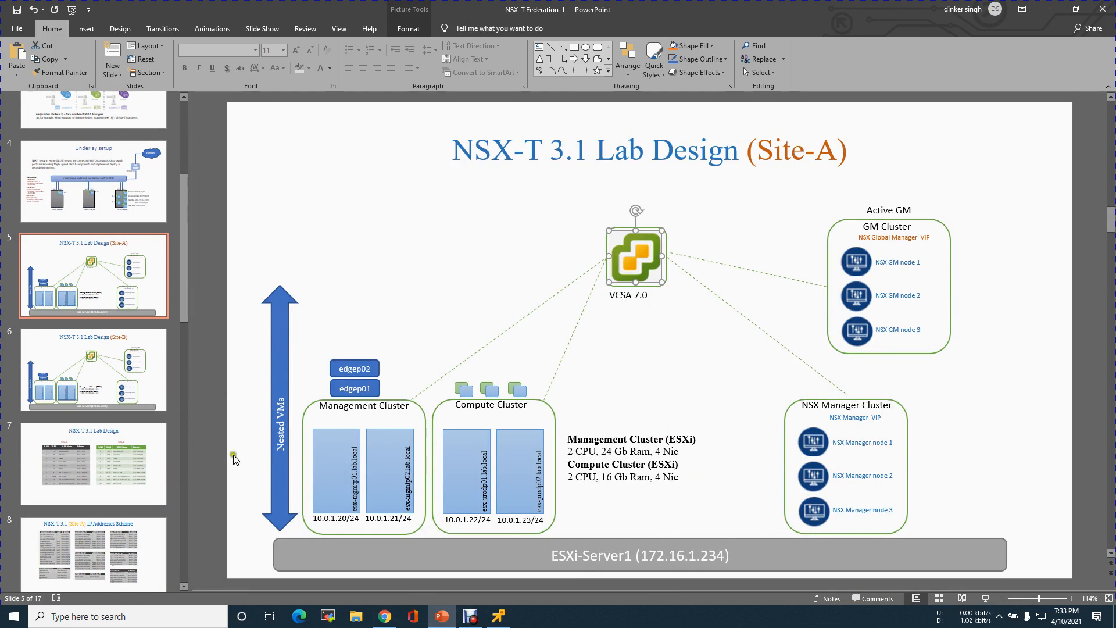
{"action": "left_click", "coordinate": [75, 548]}
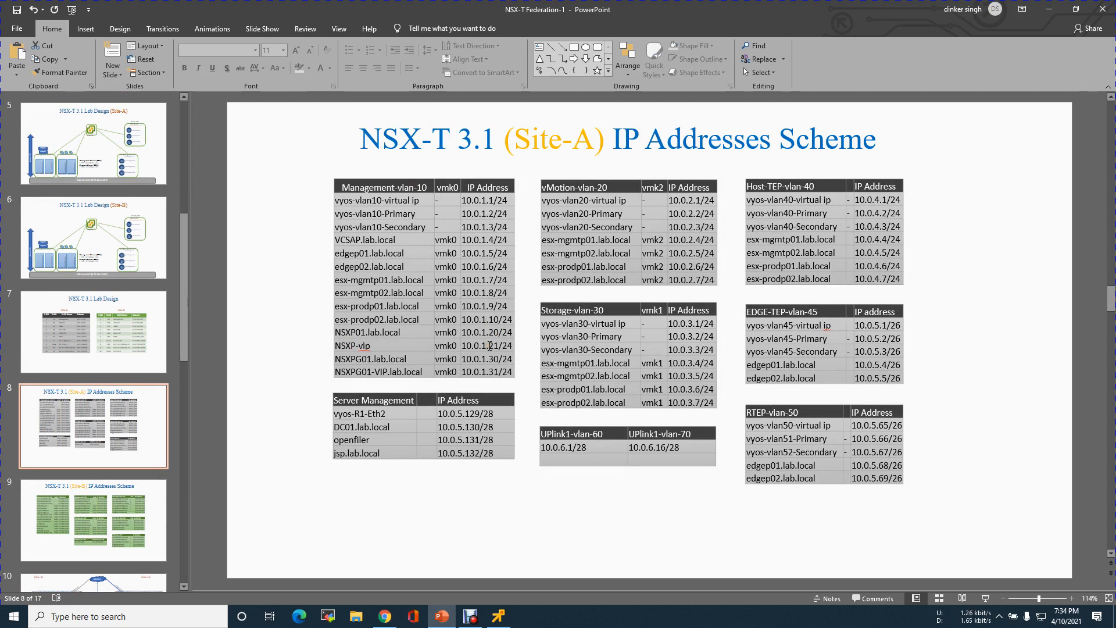
{"action": "left_click", "coordinate": [455, 331]}
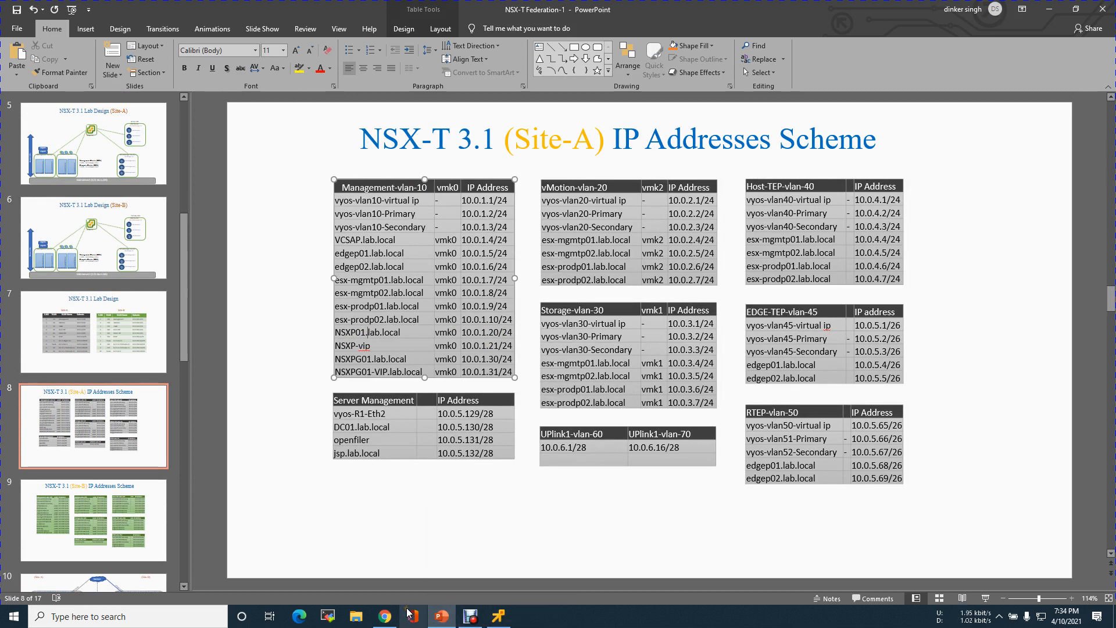
{"action": "mouse_move", "coordinate": [505, 618]}
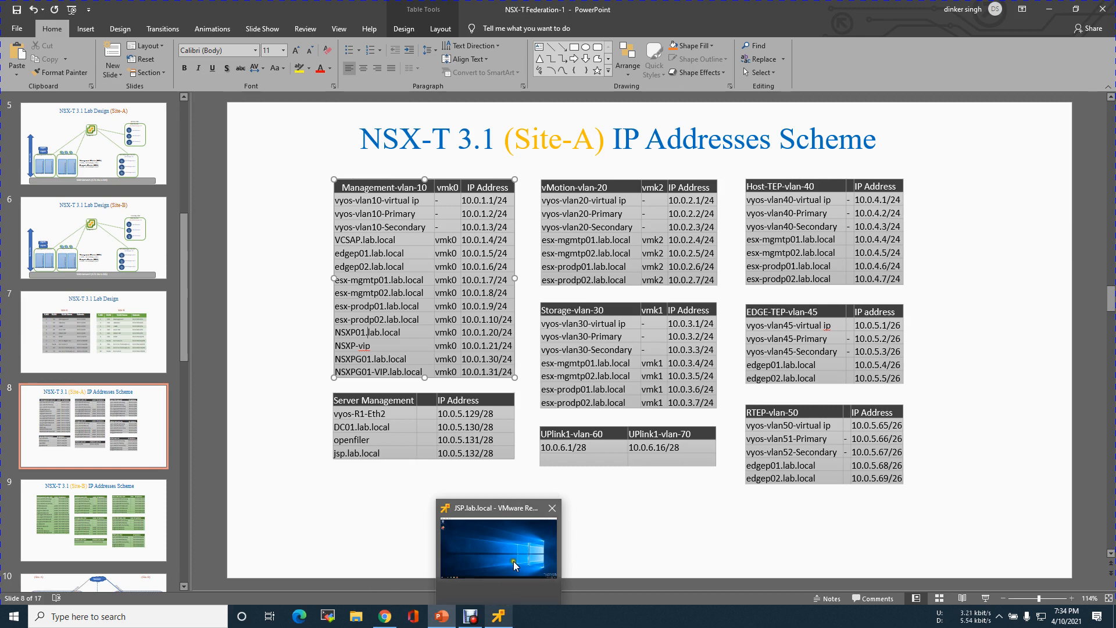
- Bring the remote console forward and briefly view This PC in File Explorer
{"action": "left_click", "coordinate": [521, 543]}
{"action": "left_click", "coordinate": [133, 588]}
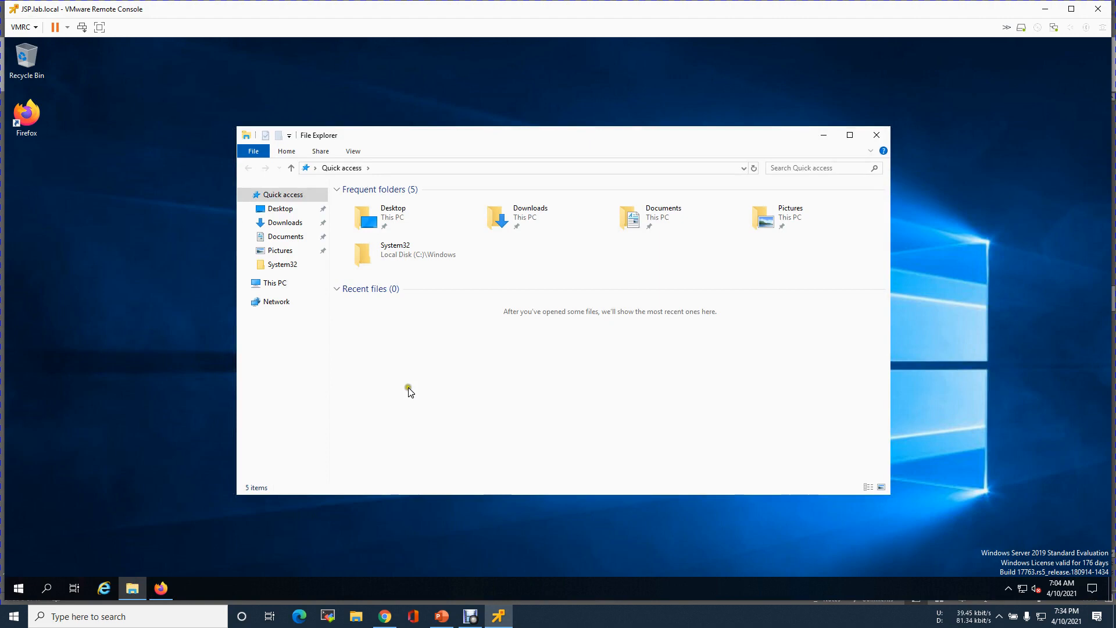
{"action": "left_click", "coordinate": [277, 284]}
{"action": "left_click", "coordinate": [879, 139]}
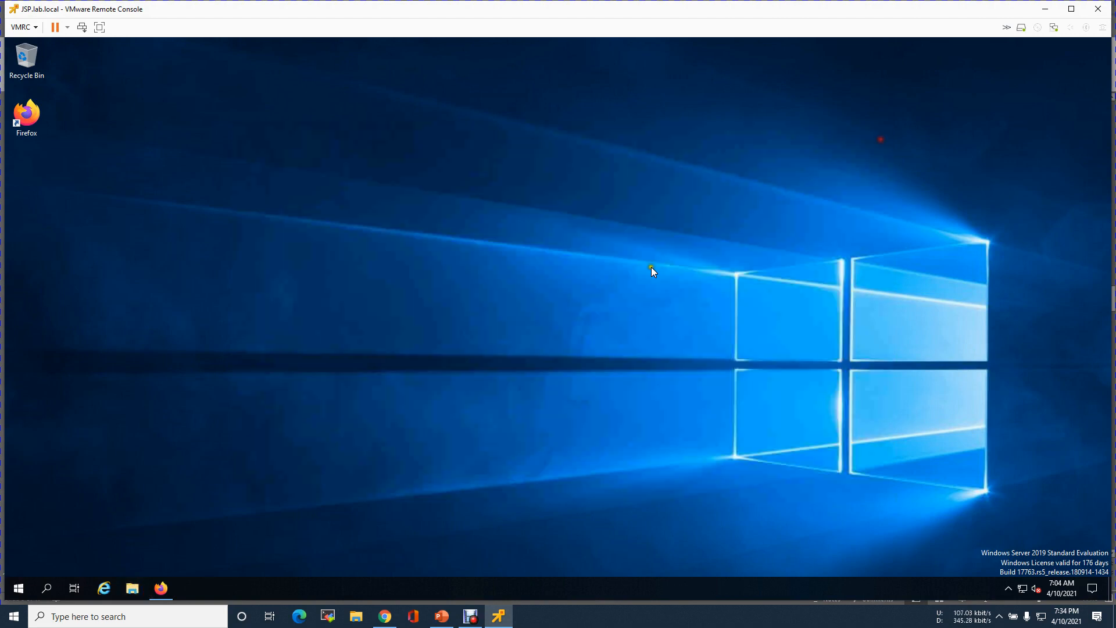
- Open \\10.0.5.131 > f-drive.nfs.Drive > 1. VMware-Software and select the nsx-unified-appliance-3.1.1 OVA
{"action": "right_click", "coordinate": [18, 588]}
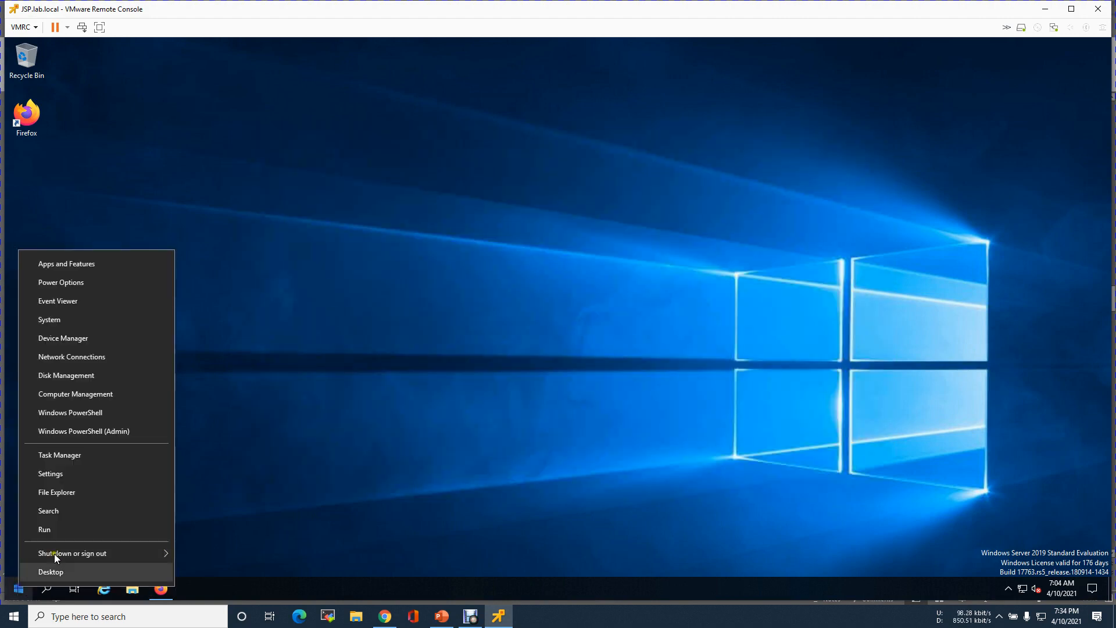
{"action": "left_click", "coordinate": [76, 530]}
{"action": "key", "text": "Return"}
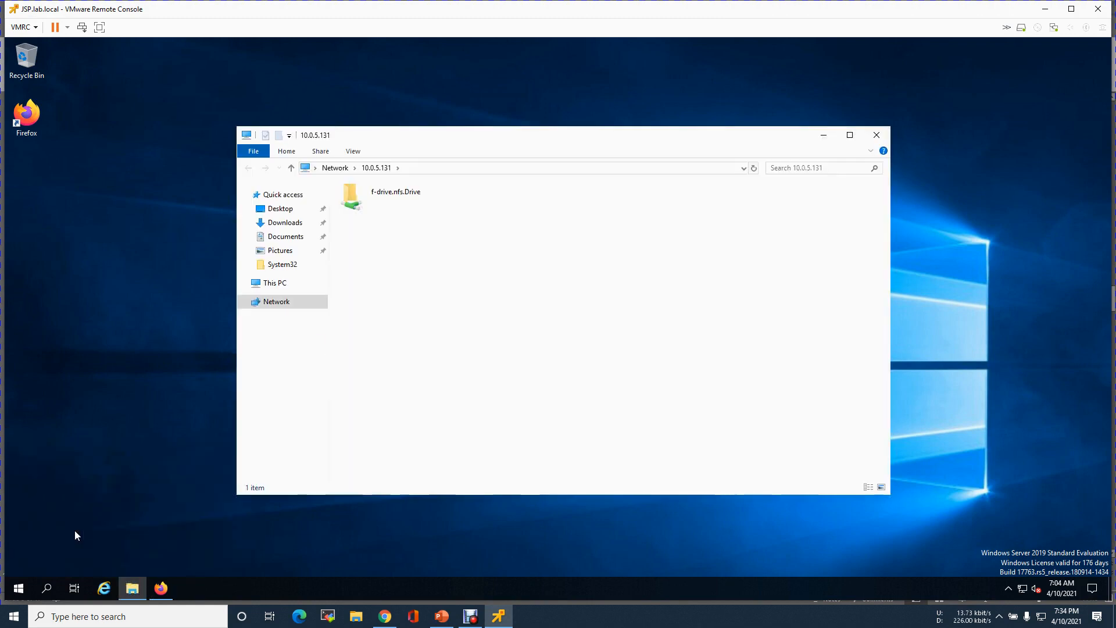
{"action": "left_click", "coordinate": [388, 195]}
{"action": "double_click", "coordinate": [388, 198]}
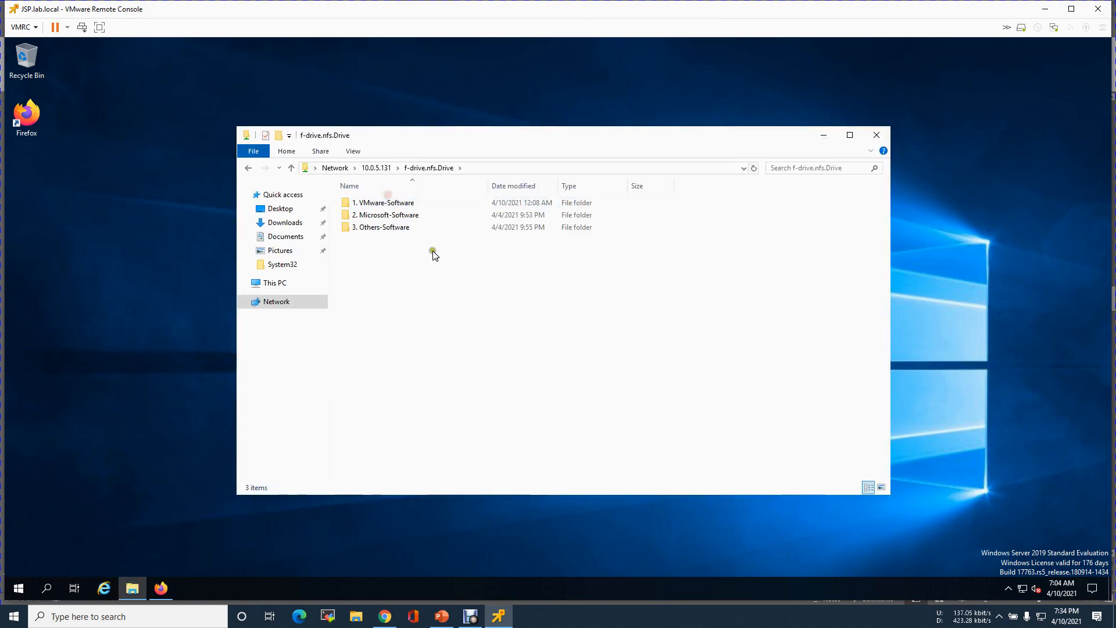
{"action": "double_click", "coordinate": [381, 203]}
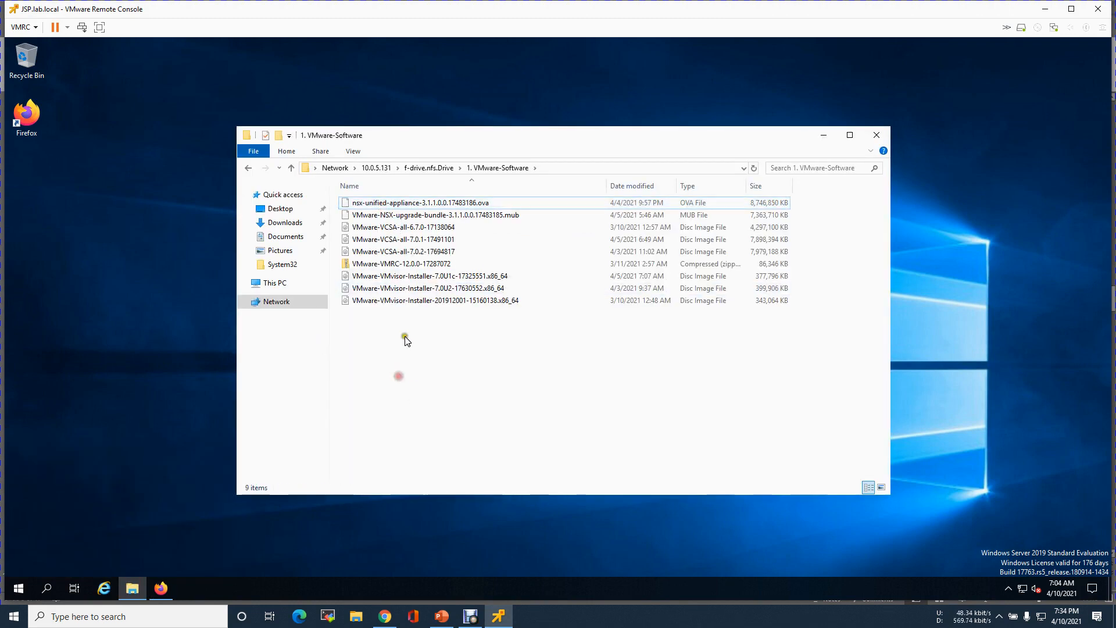
{"action": "left_click", "coordinate": [416, 204]}
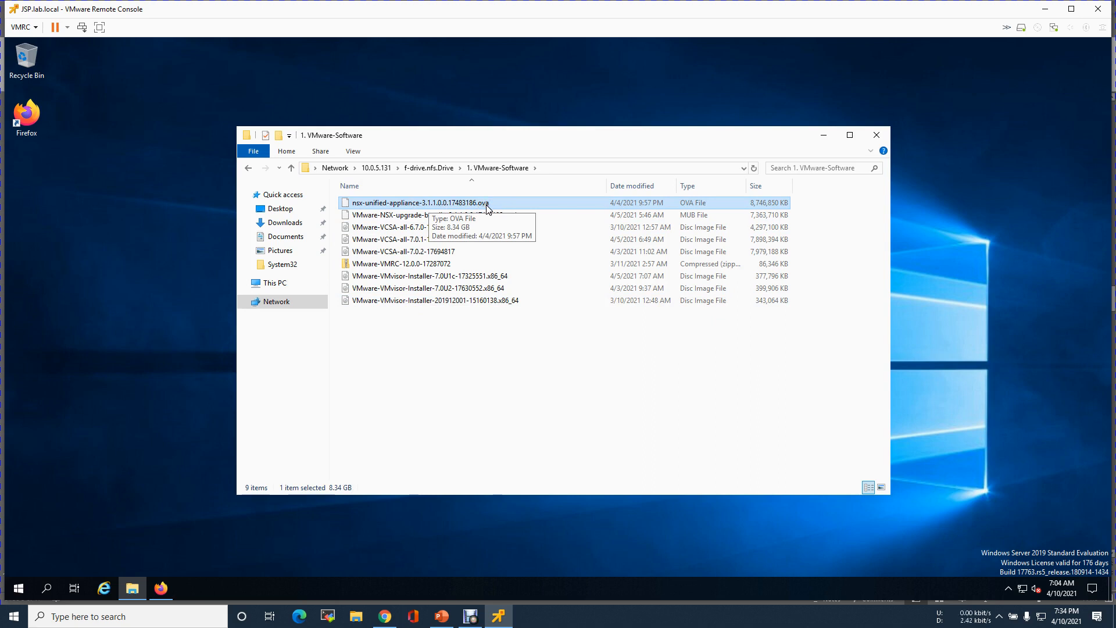
{"action": "left_click", "coordinate": [163, 589]}
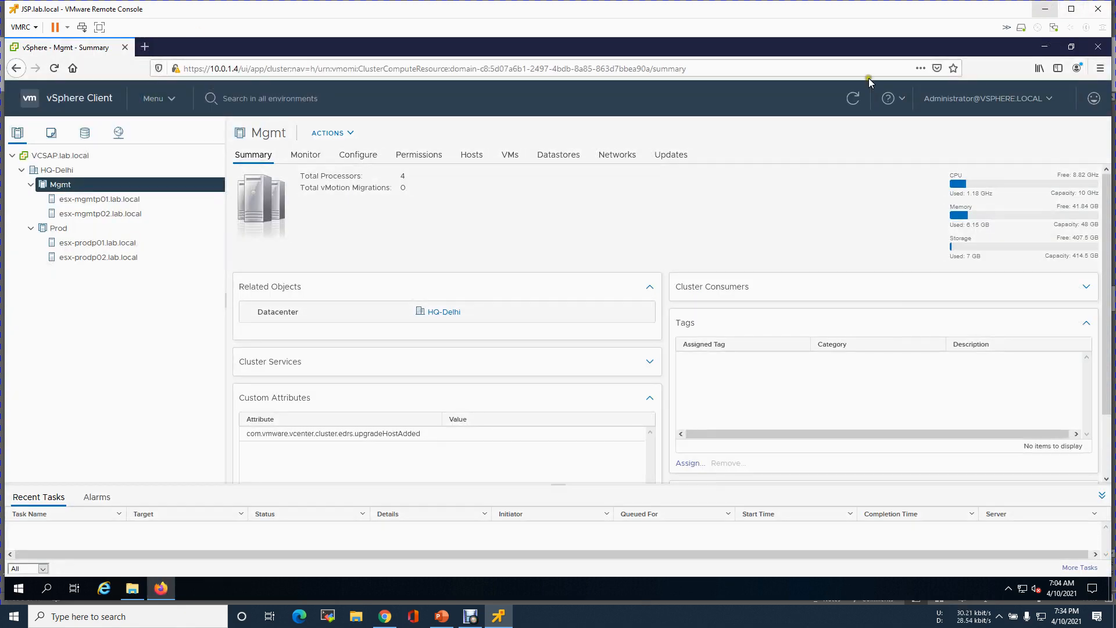
{"action": "left_click", "coordinate": [145, 46]}
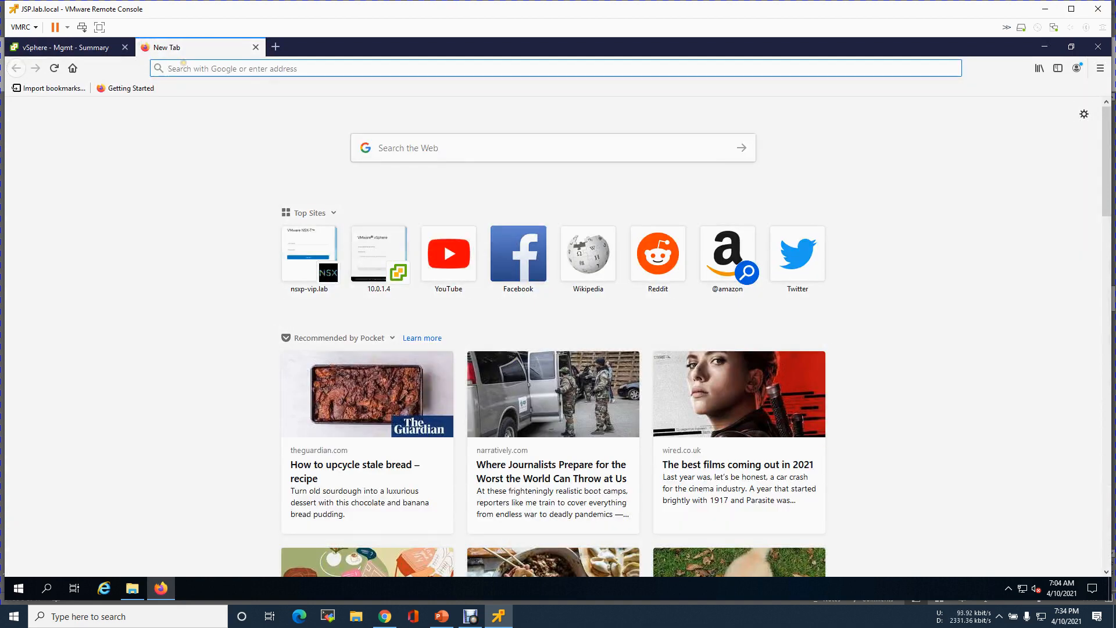
{"action": "type", "text": "https://"}
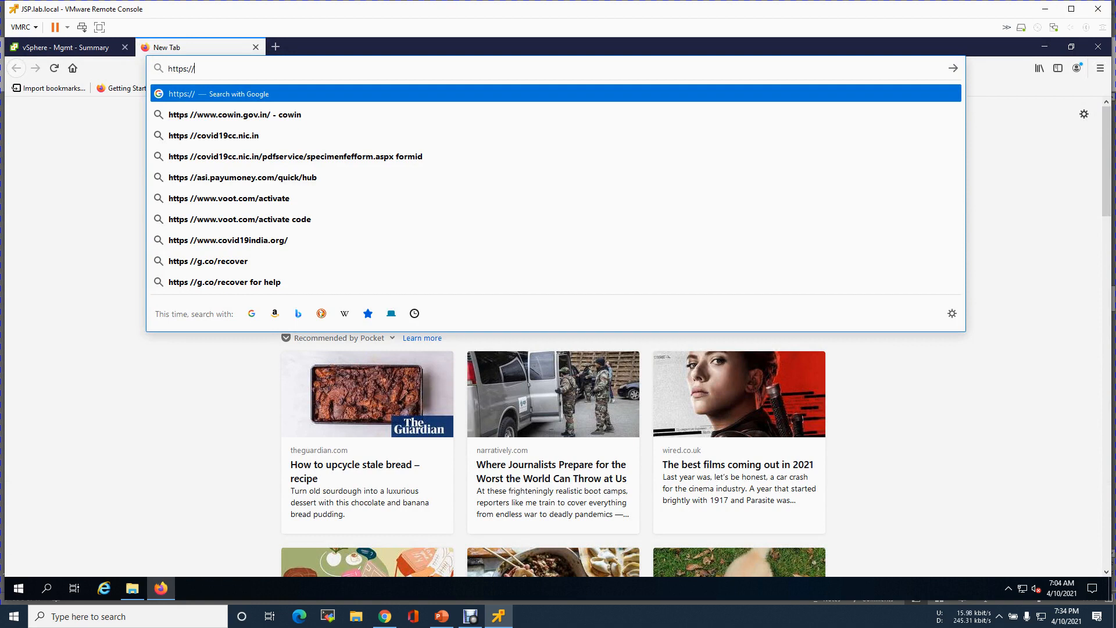
{"action": "type", "text": "172.16"}
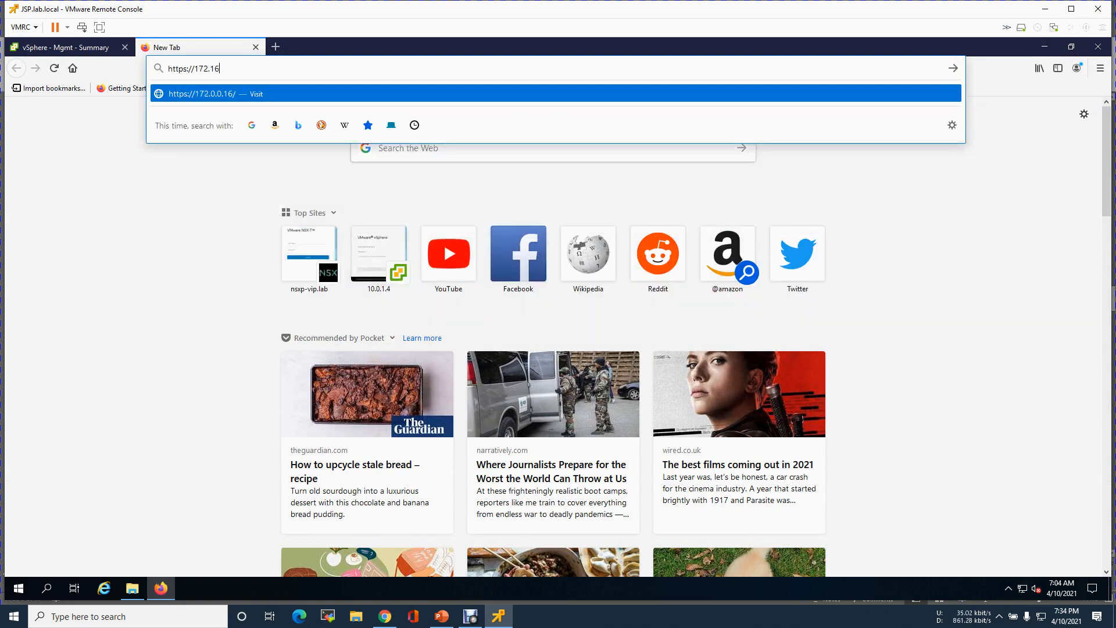
{"action": "type", "text": ".1.231"}
{"action": "key", "text": "Return"}
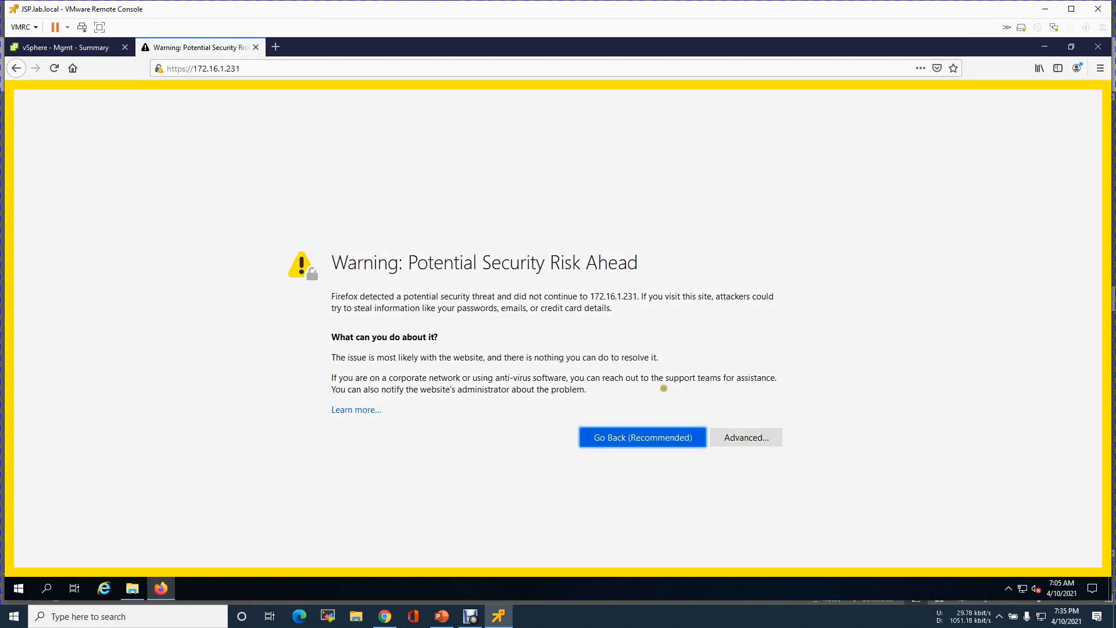
{"action": "left_click", "coordinate": [742, 438]}
{"action": "left_click", "coordinate": [697, 525]}
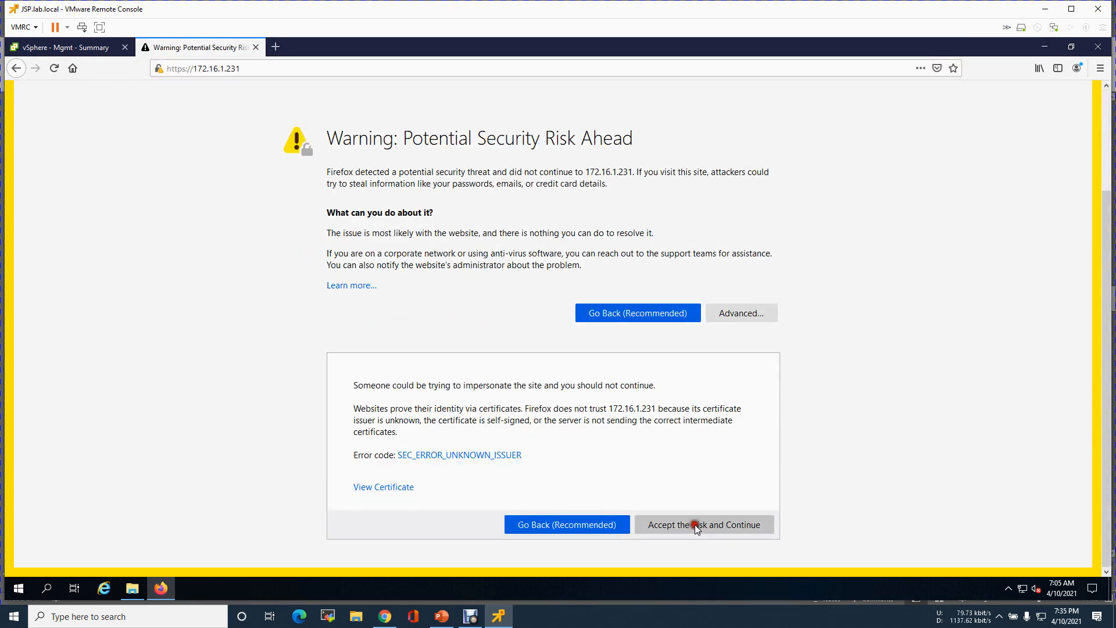
{"action": "left_click", "coordinate": [112, 151]}
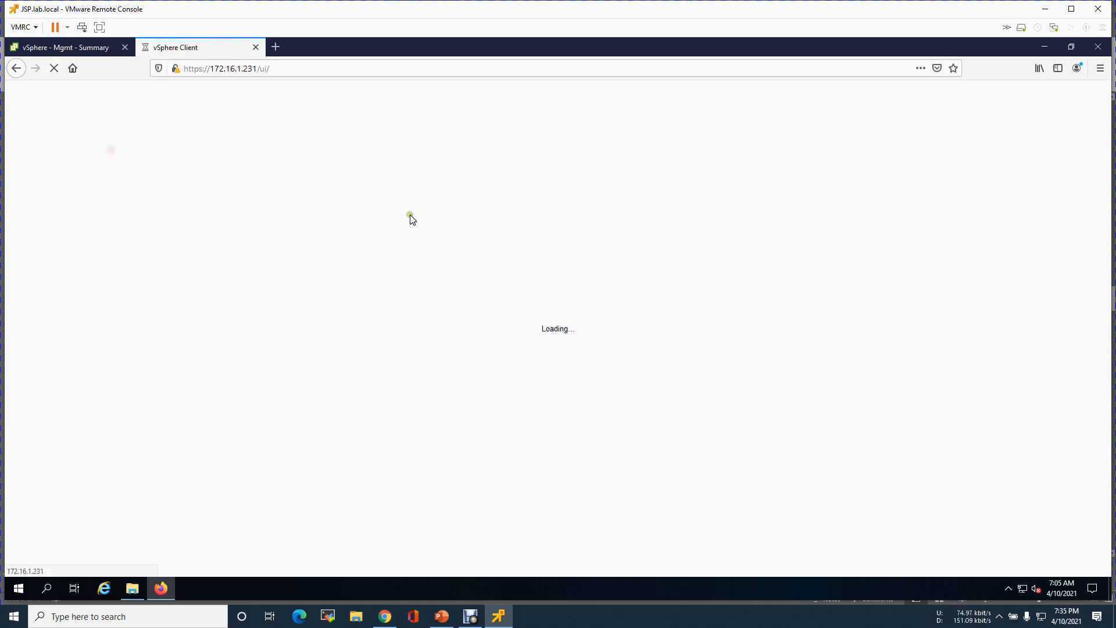
- Log in with the administrator username and password, and save the login in Firefox
{"action": "left_click", "coordinate": [173, 289]}
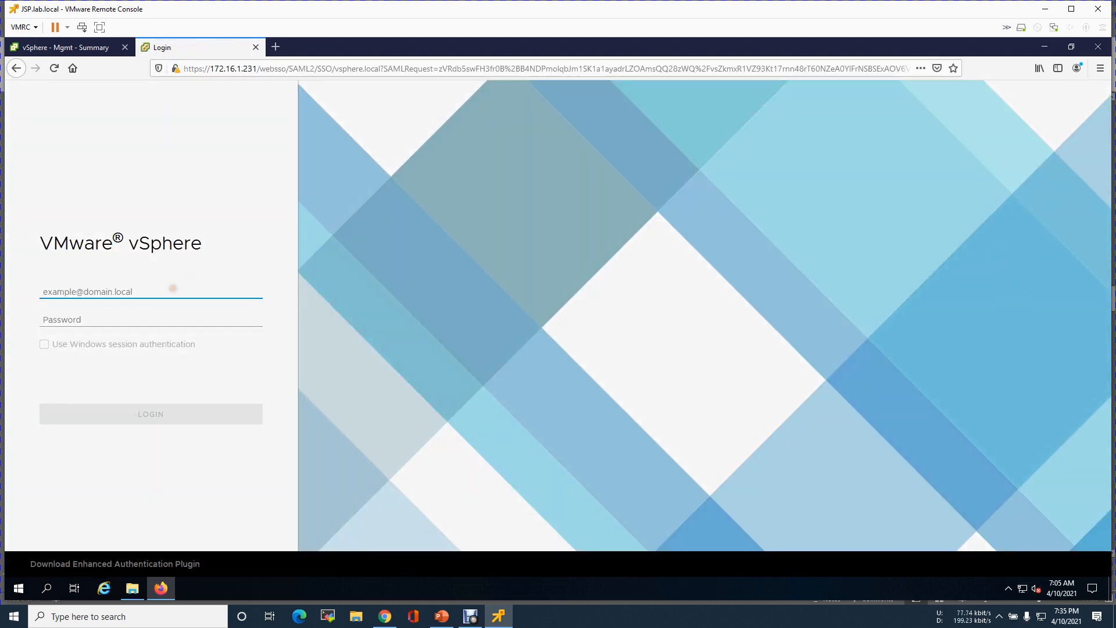
{"action": "type", "text": "administrator@vsphere"}
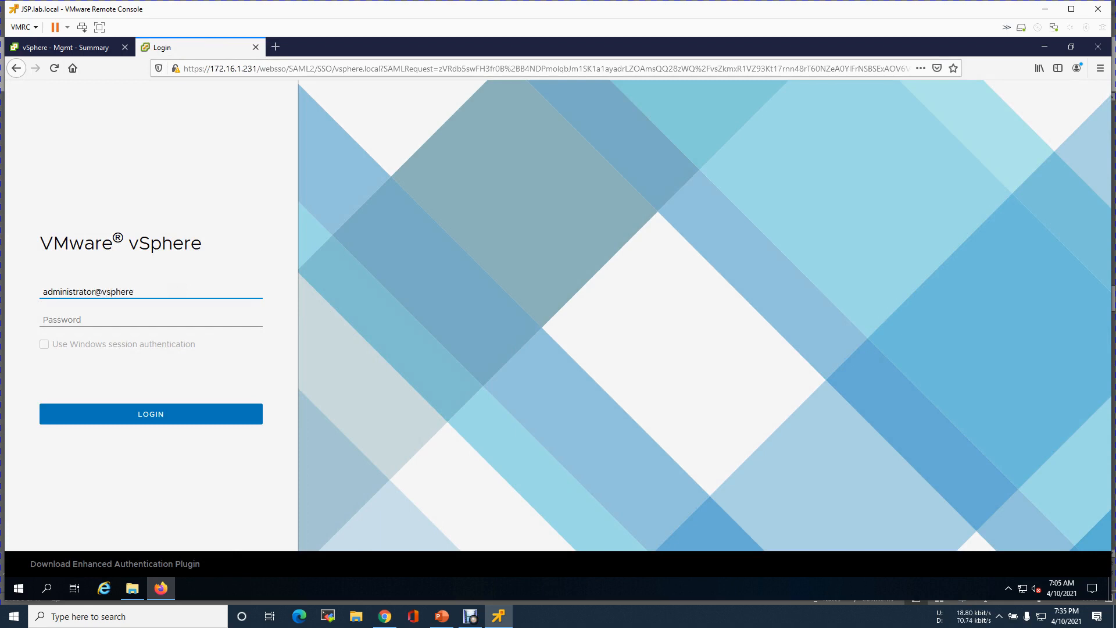
{"action": "key", "text": "Tab"}
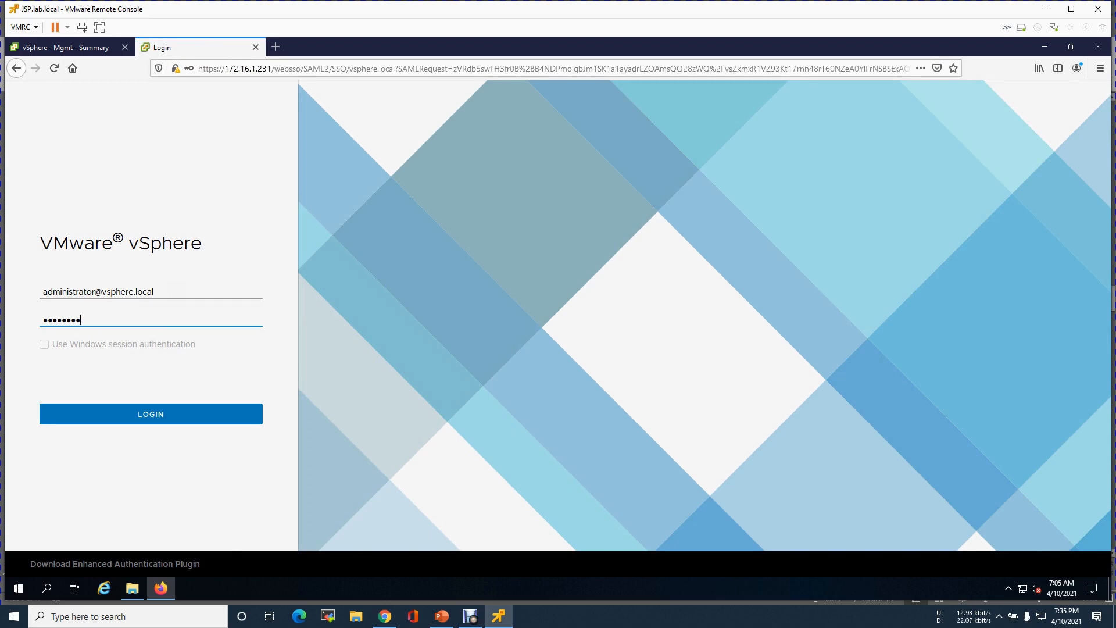
{"action": "key", "text": "Return"}
{"action": "left_click", "coordinate": [243, 168]}
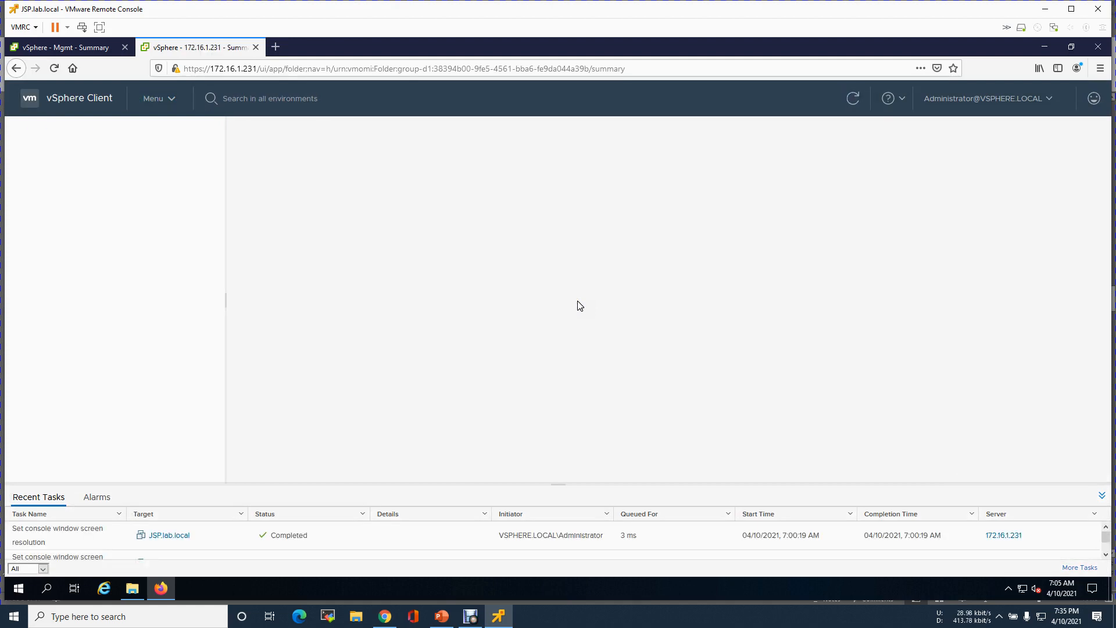
- Reset the host memory alarm to green, then expand host 172.16.1.234 and select NSXP01.lab.local
{"action": "left_click", "coordinate": [395, 344]}
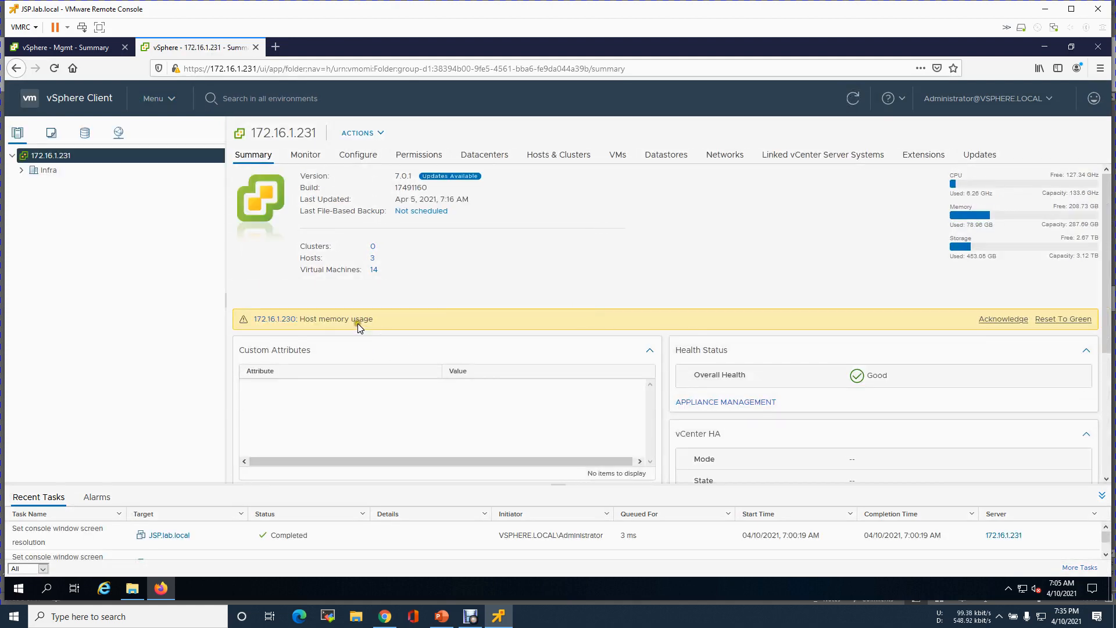
{"action": "left_click", "coordinate": [1063, 320]}
{"action": "left_click", "coordinate": [21, 170]}
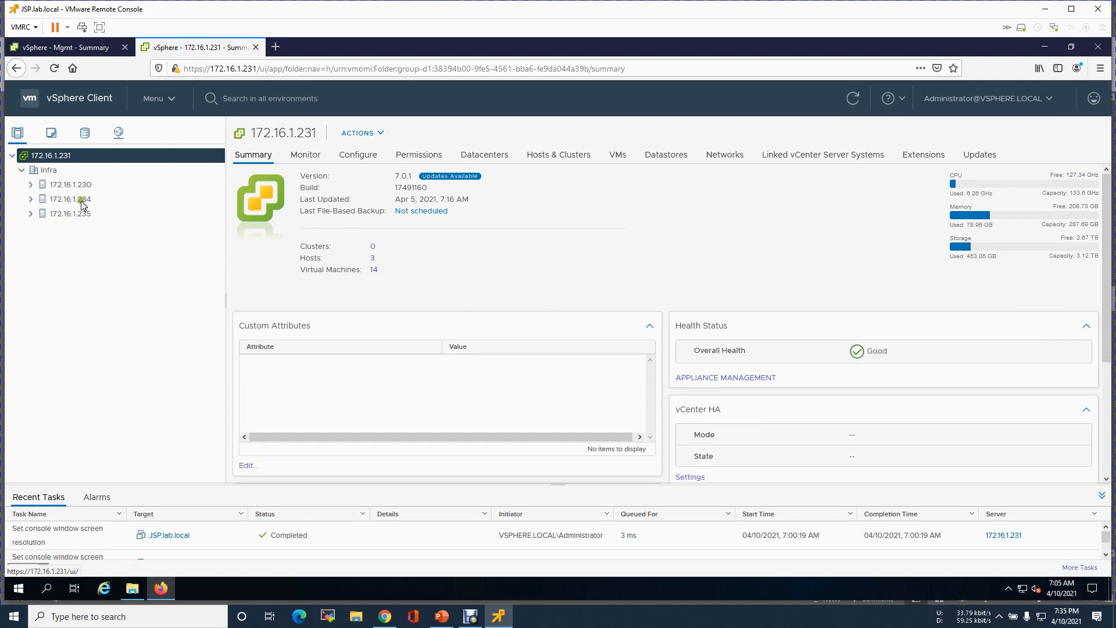
{"action": "left_click", "coordinate": [30, 184]}
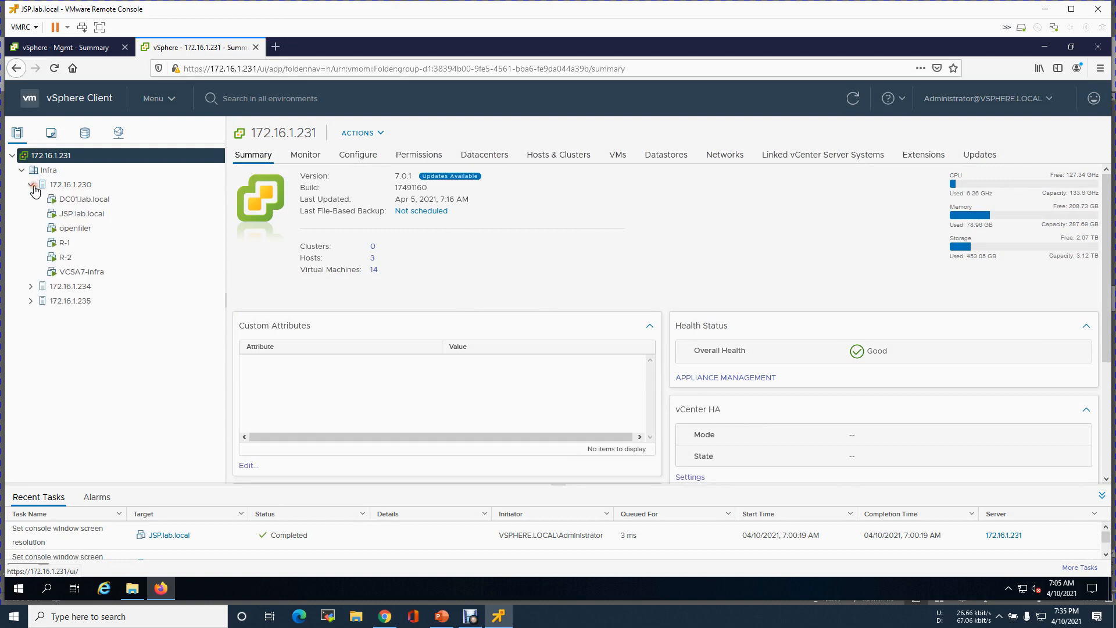
{"action": "left_click", "coordinate": [32, 185]}
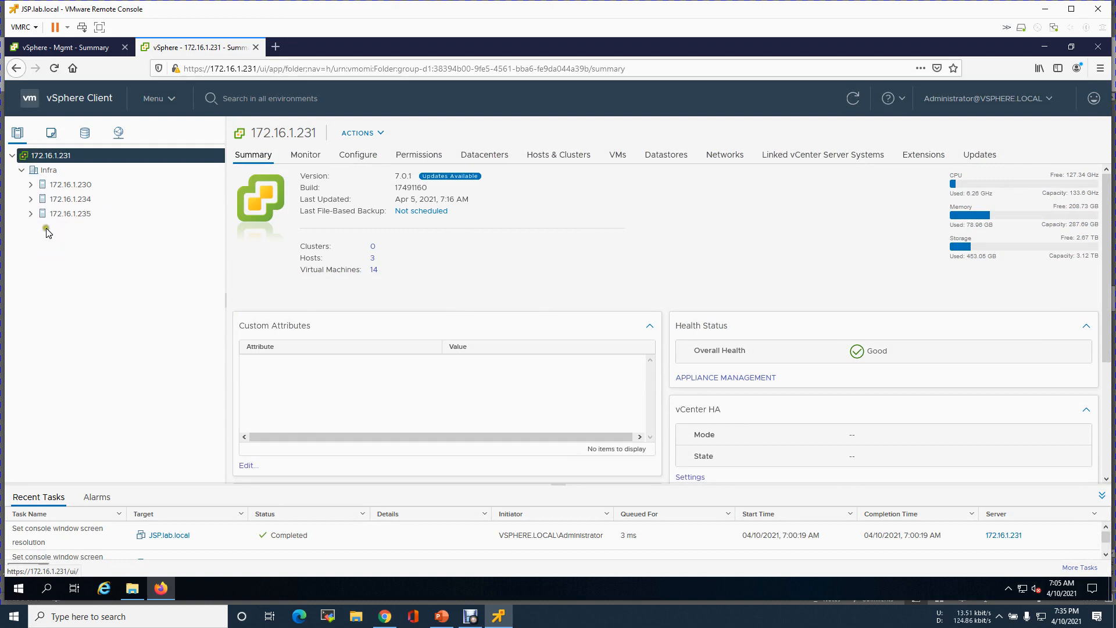
{"action": "left_click", "coordinate": [31, 200]}
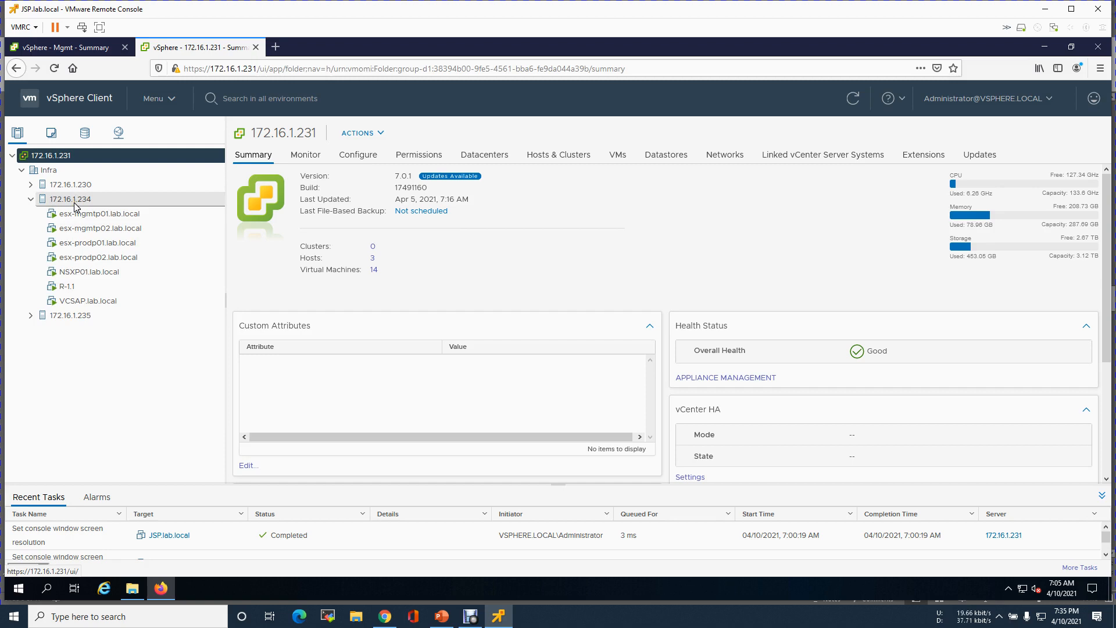
{"action": "left_click", "coordinate": [101, 274]}
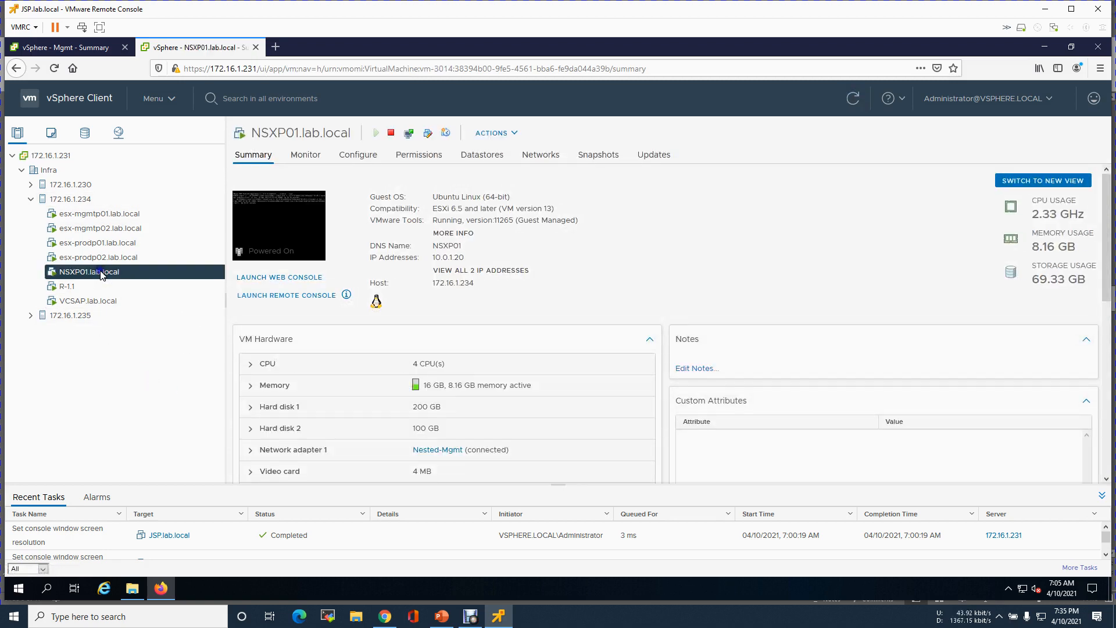
- Request Shut Down Guest OS on NSXP01.lab.local twice, confirming with Yes each time
{"action": "right_click", "coordinate": [101, 274]}
{"action": "mouse_move", "coordinate": [149, 155]}
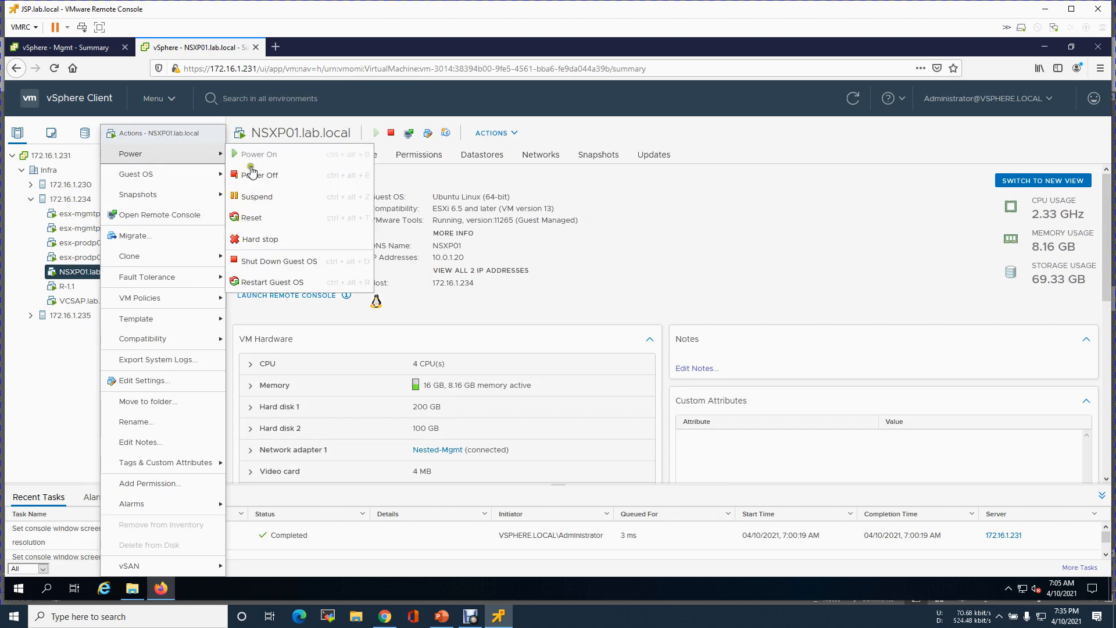
{"action": "left_click", "coordinate": [282, 262]}
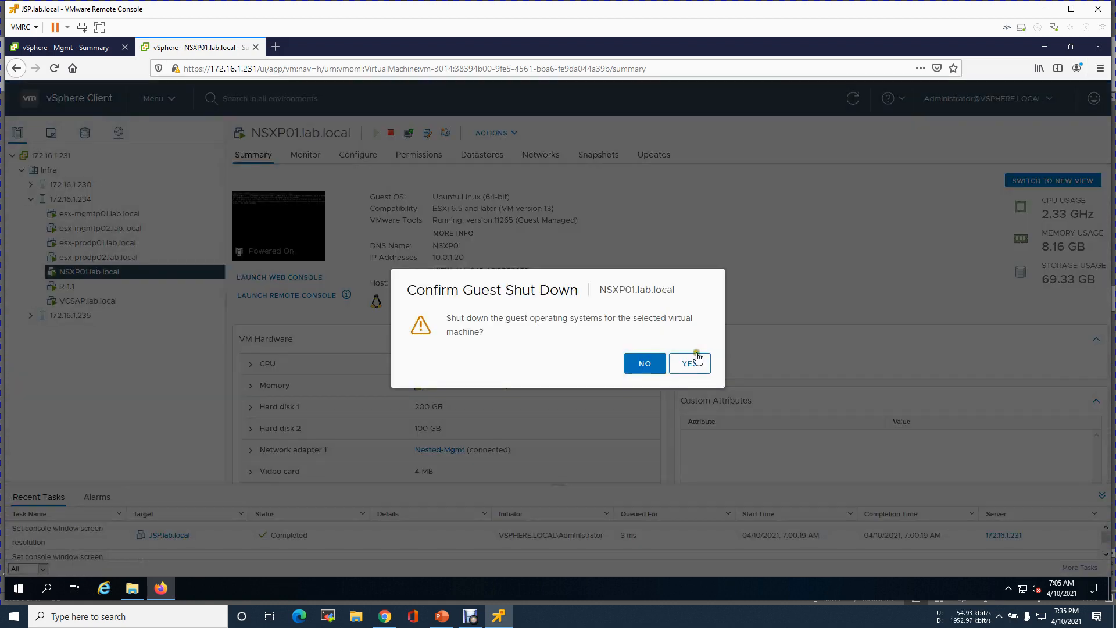
{"action": "left_click", "coordinate": [697, 359]}
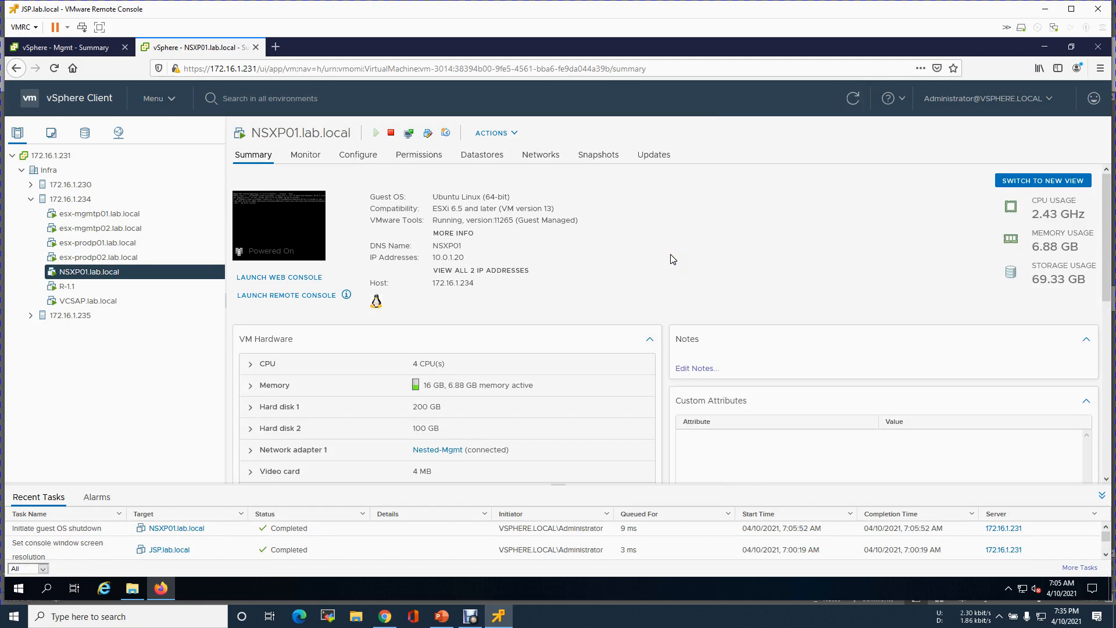
{"action": "left_click", "coordinate": [408, 133]}
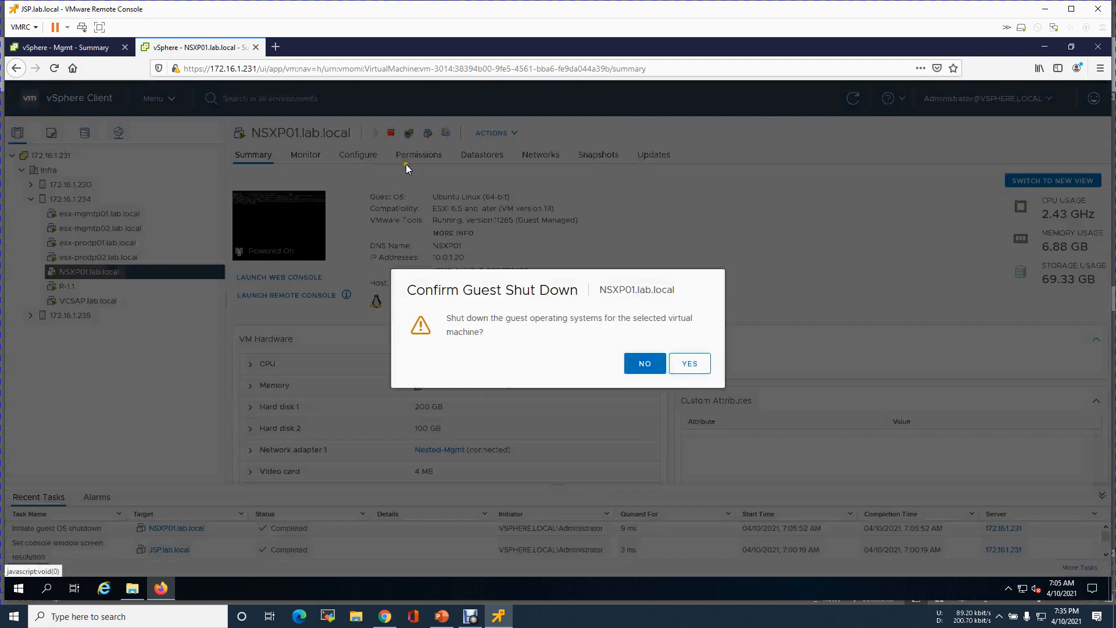
{"action": "left_click", "coordinate": [689, 363]}
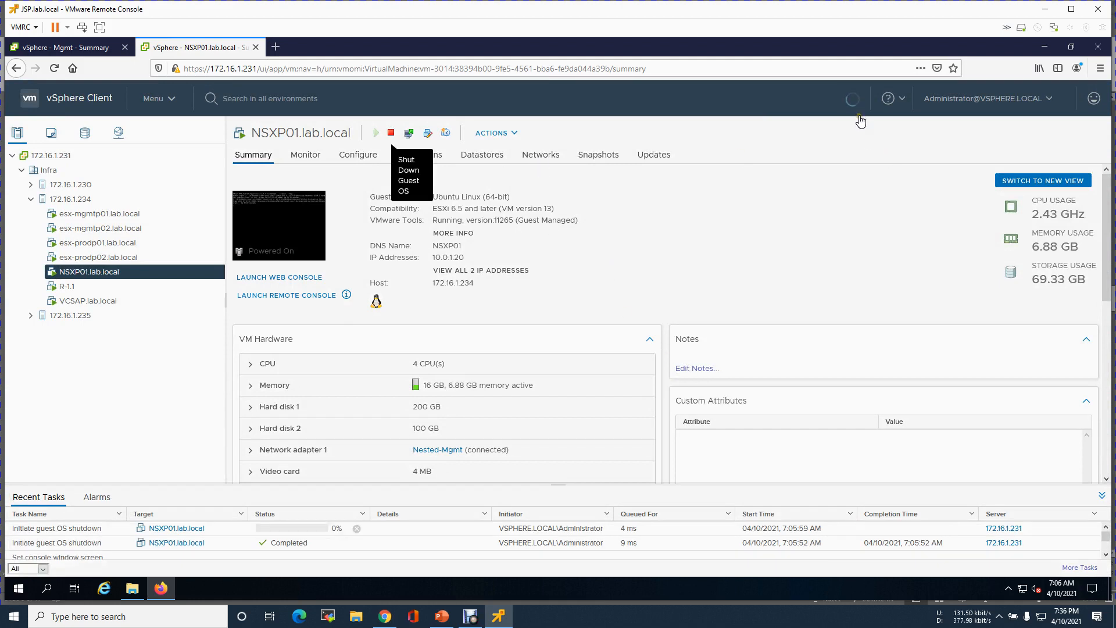
- Refresh the inventory, recheck the R-1 and NSXP01 VMs, and open host 172.16.1.234's summary
{"action": "left_click", "coordinate": [852, 98]}
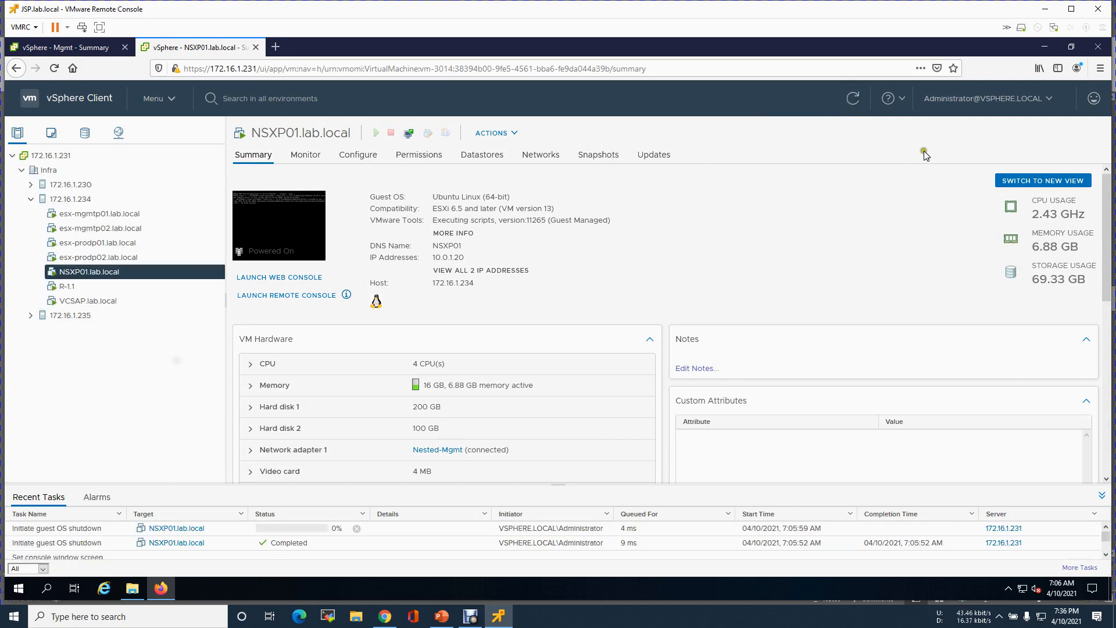
{"action": "left_click", "coordinate": [853, 99]}
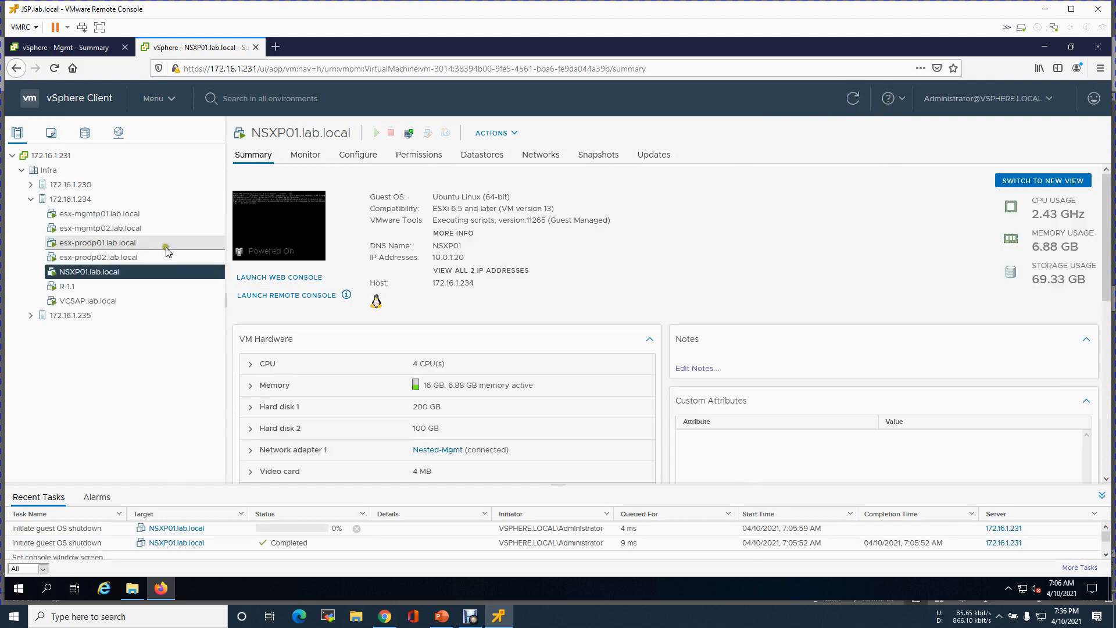
{"action": "left_click", "coordinate": [74, 284]}
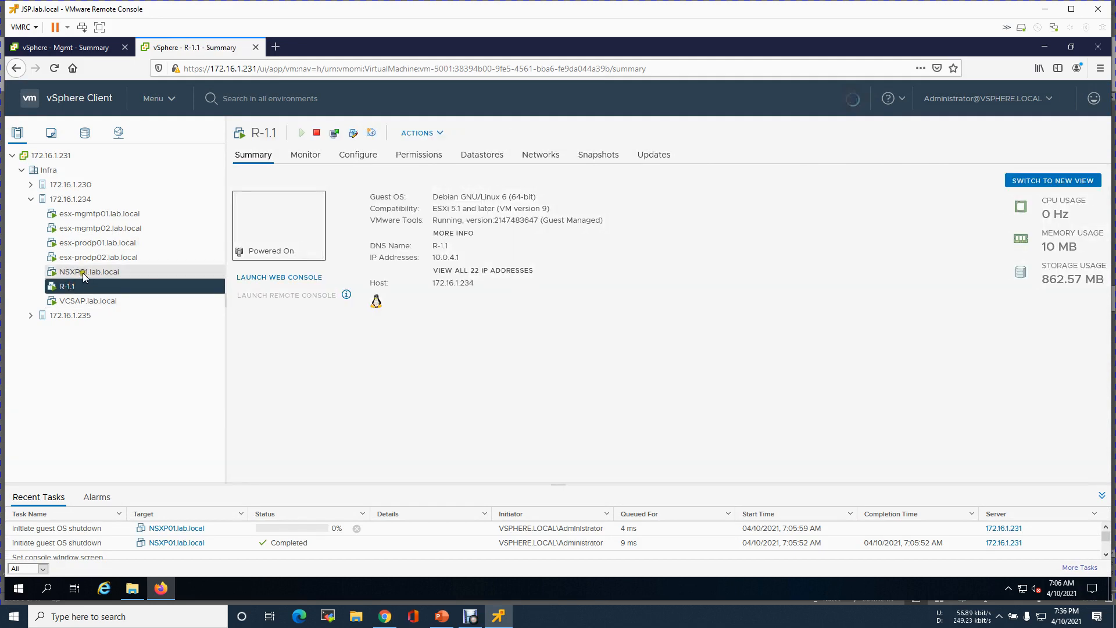
{"action": "left_click", "coordinate": [113, 275]}
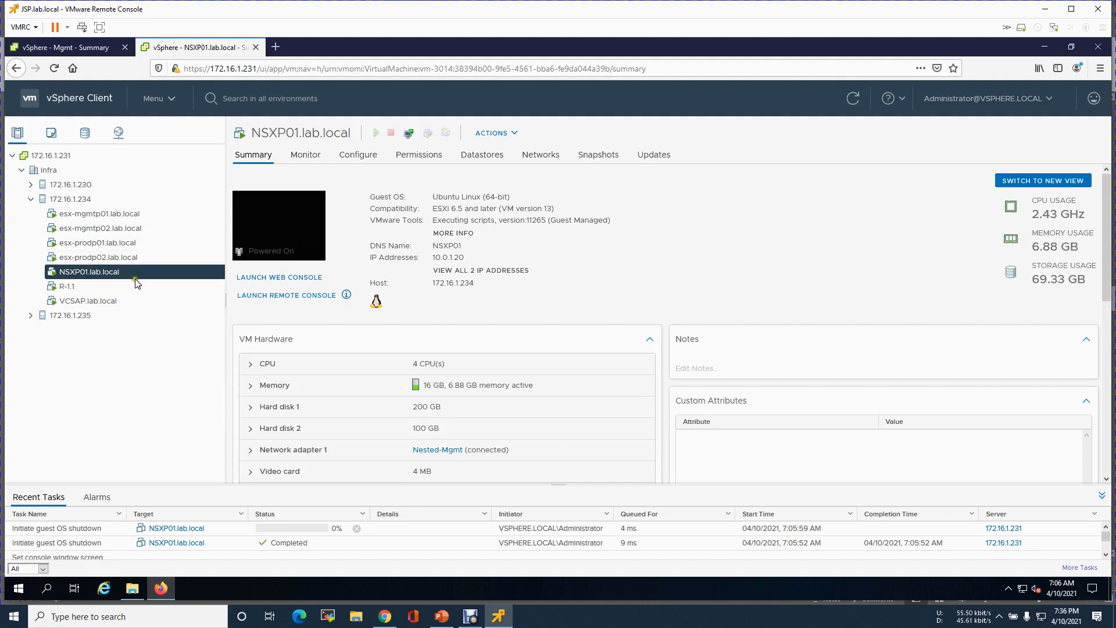
{"action": "left_click", "coordinate": [87, 200]}
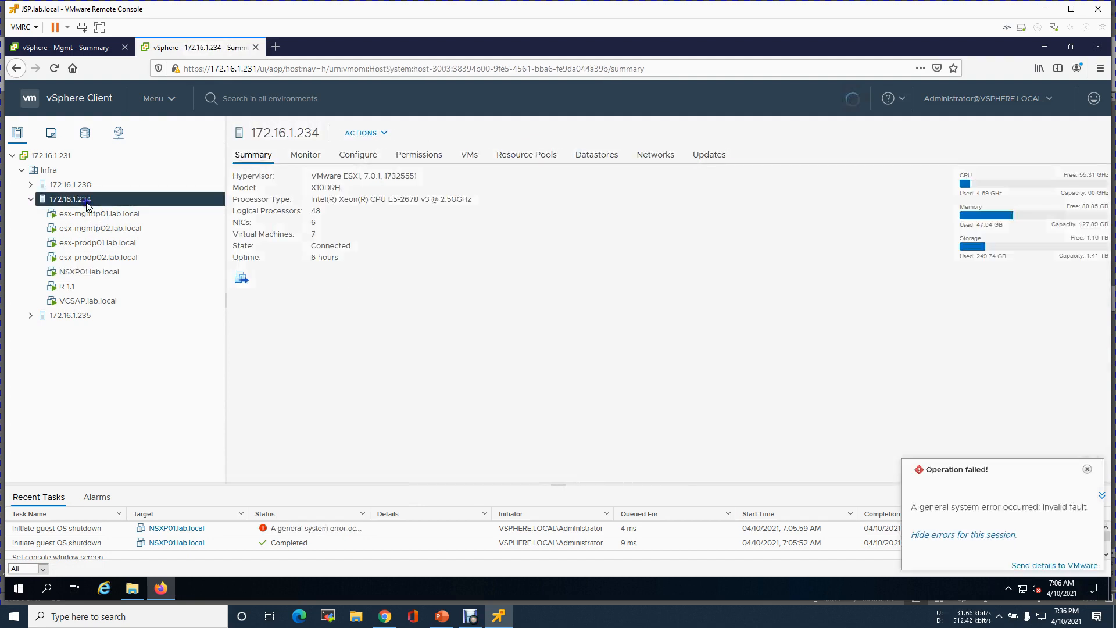
- Start an OVF deployment on host 172.16.1.234 with the NSX OVA from the \\172.16.1.132 share
{"action": "right_click", "coordinate": [87, 201]}
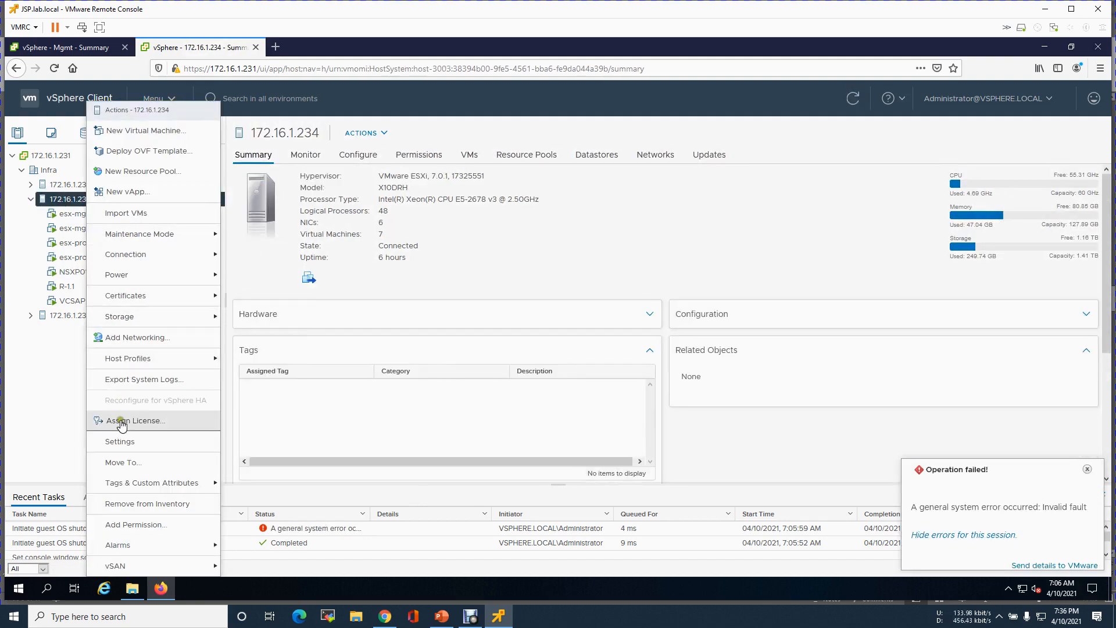
{"action": "left_click", "coordinate": [140, 151]}
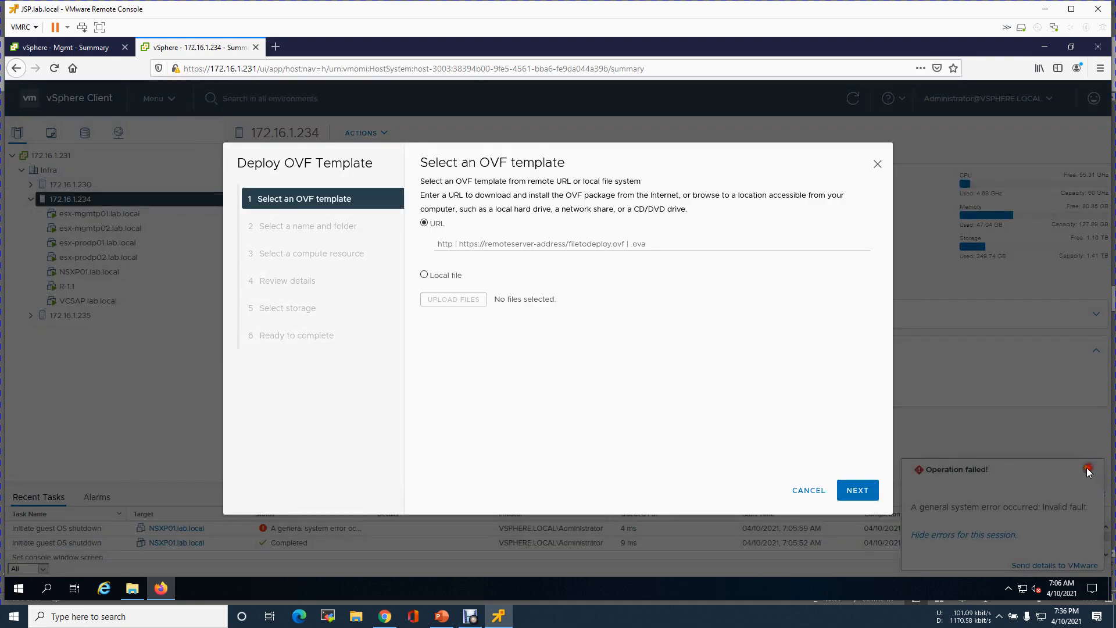
{"action": "left_click", "coordinate": [443, 276]}
{"action": "left_click", "coordinate": [465, 299]}
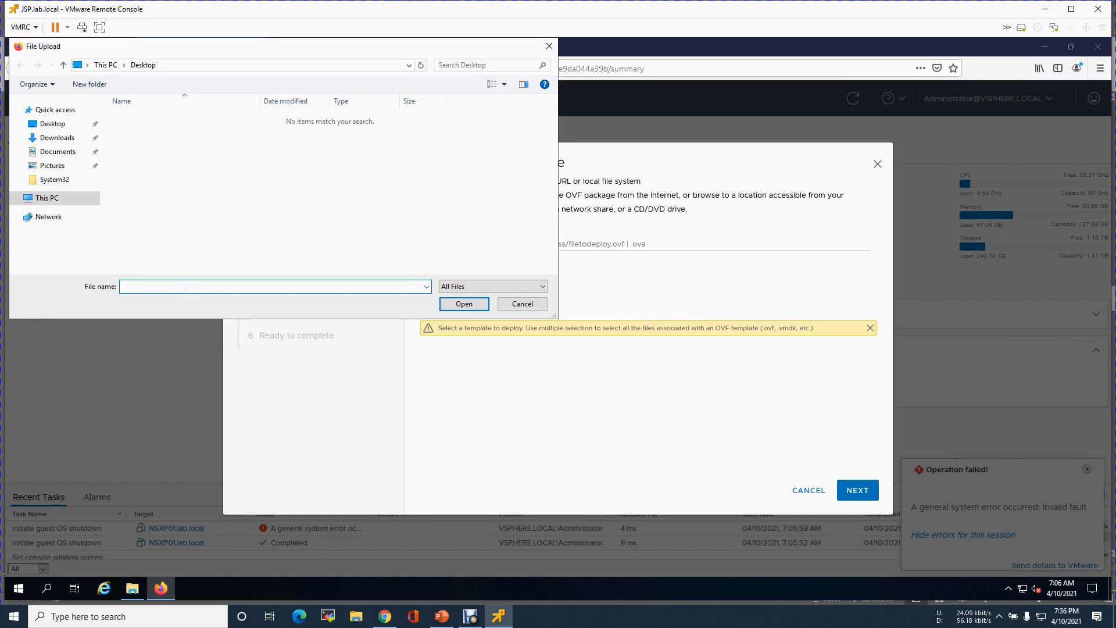
{"action": "type", "text": "\\\\1"}
{"action": "type", "text": "72.16.1.132"}
{"action": "key", "text": "Return"}
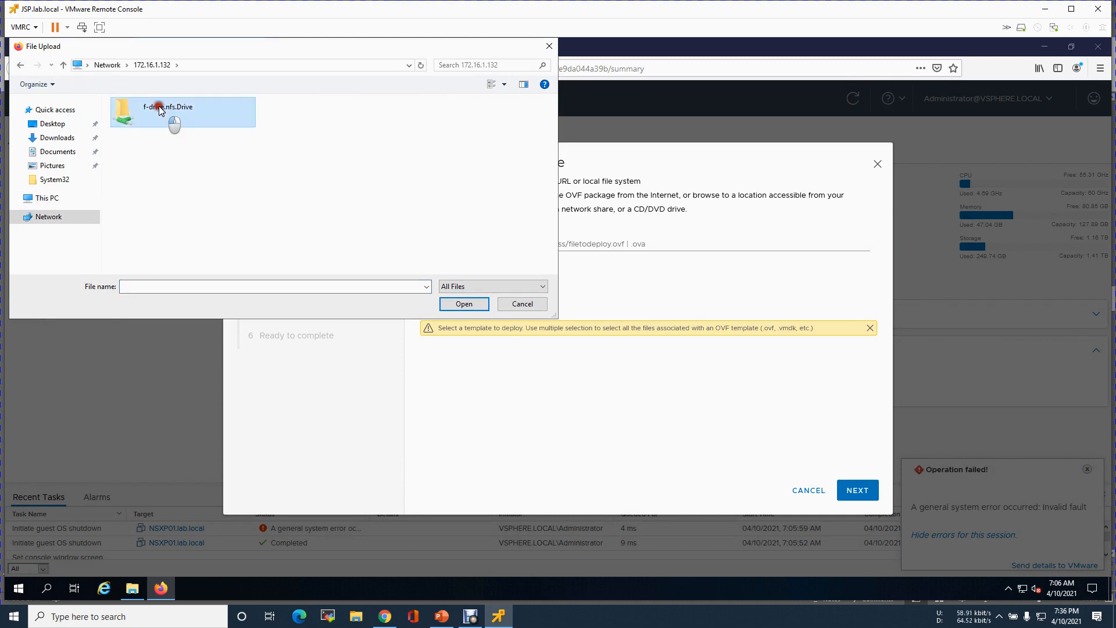
{"action": "double_click", "coordinate": [171, 116]}
{"action": "double_click", "coordinate": [168, 117]}
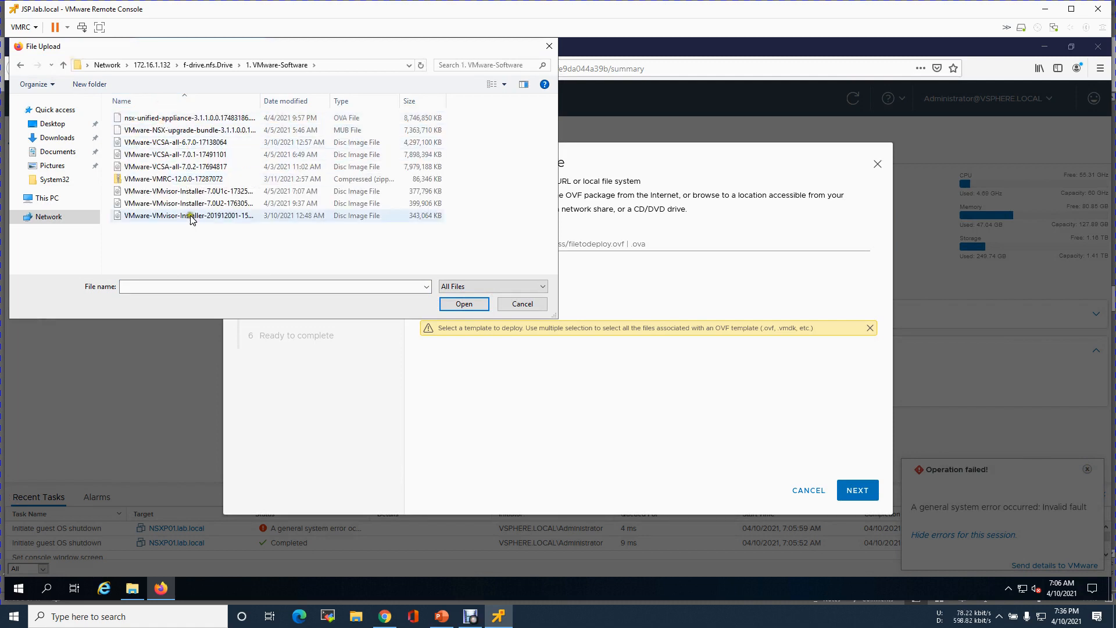
{"action": "left_click", "coordinate": [196, 118]}
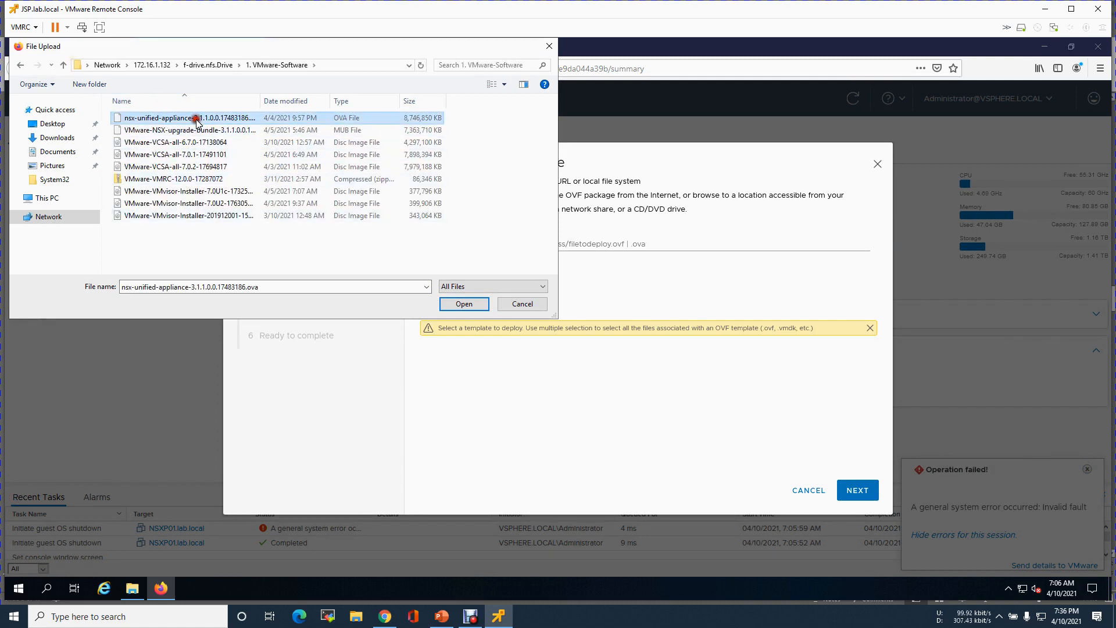
{"action": "left_click", "coordinate": [464, 303]}
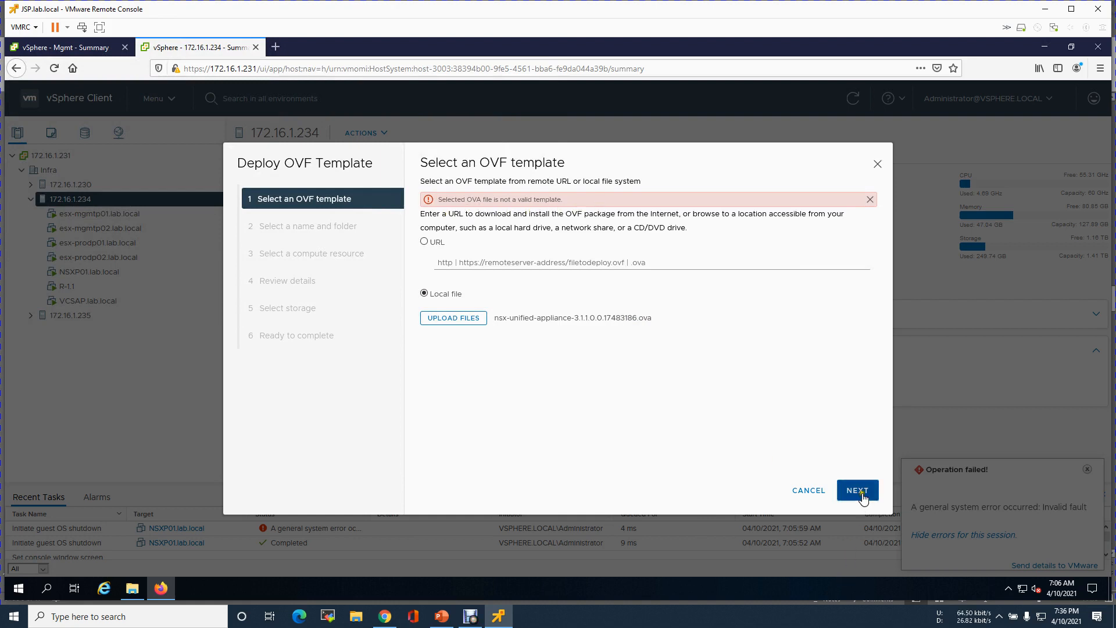
- Dismiss the invalid-template error, cancel the wizard and close the failure notification
{"action": "left_click", "coordinate": [870, 200]}
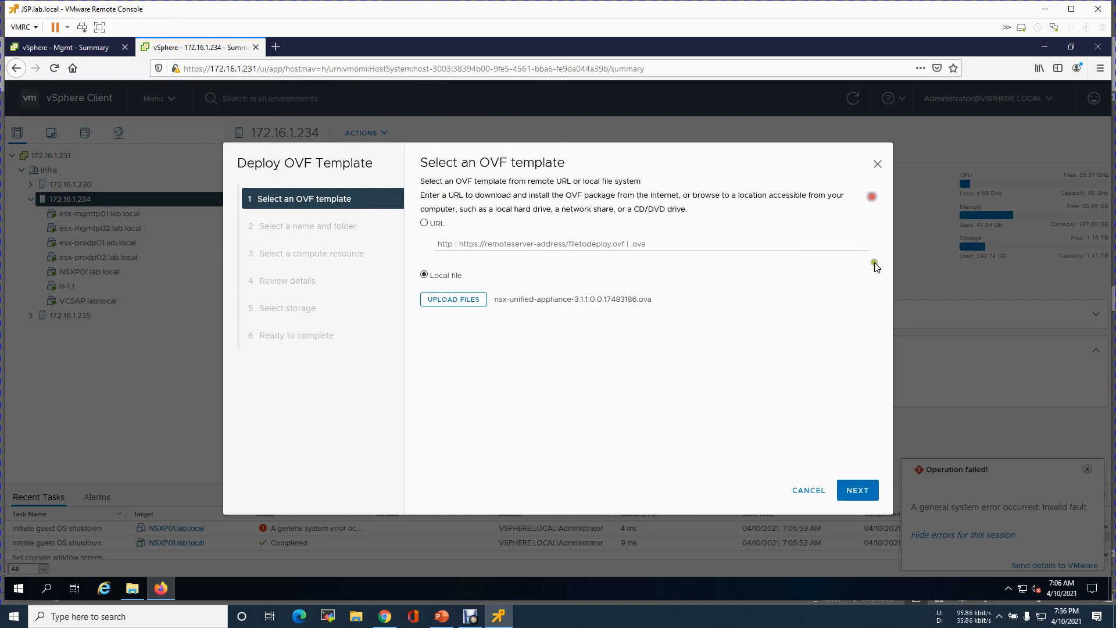
{"action": "left_click", "coordinate": [857, 492]}
{"action": "left_click", "coordinate": [858, 492]}
{"action": "left_click", "coordinate": [858, 492]}
{"action": "left_click", "coordinate": [806, 490]}
{"action": "left_click", "coordinate": [1087, 468]}
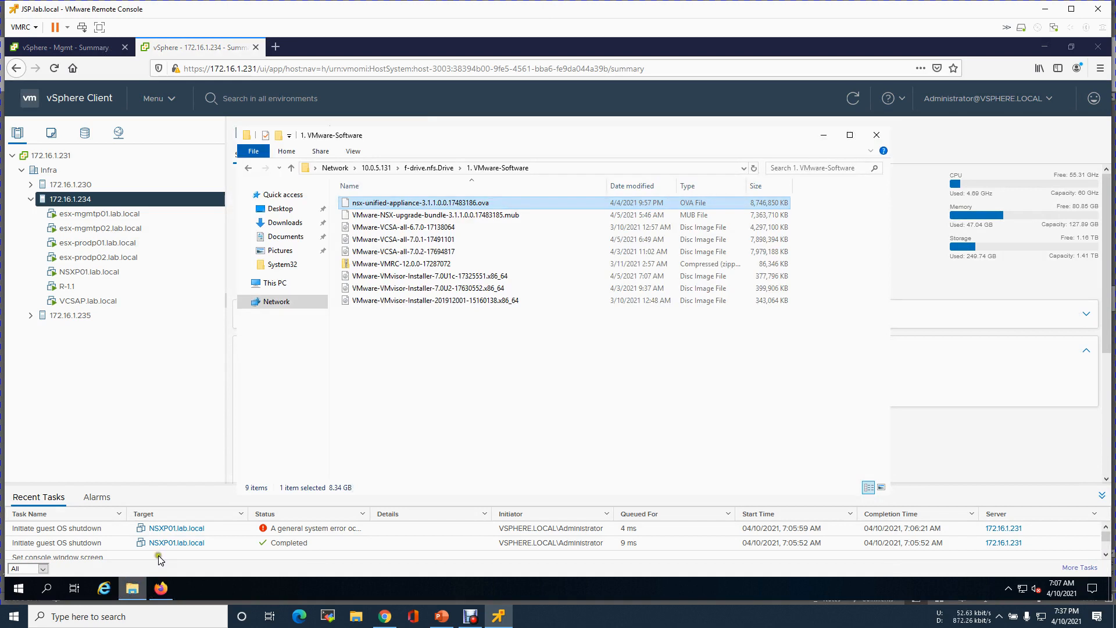
- Copy the nsx-unified-appliance OVA from 1. VMware-Software and paste it into Downloads
{"action": "right_click", "coordinate": [468, 203]}
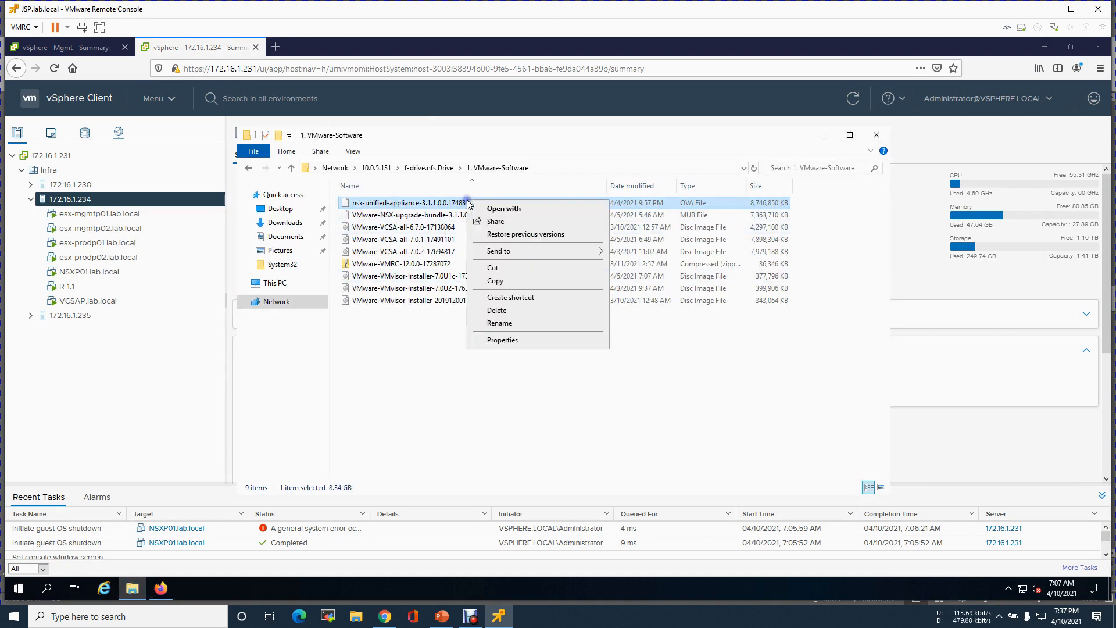
{"action": "left_click", "coordinate": [497, 281]}
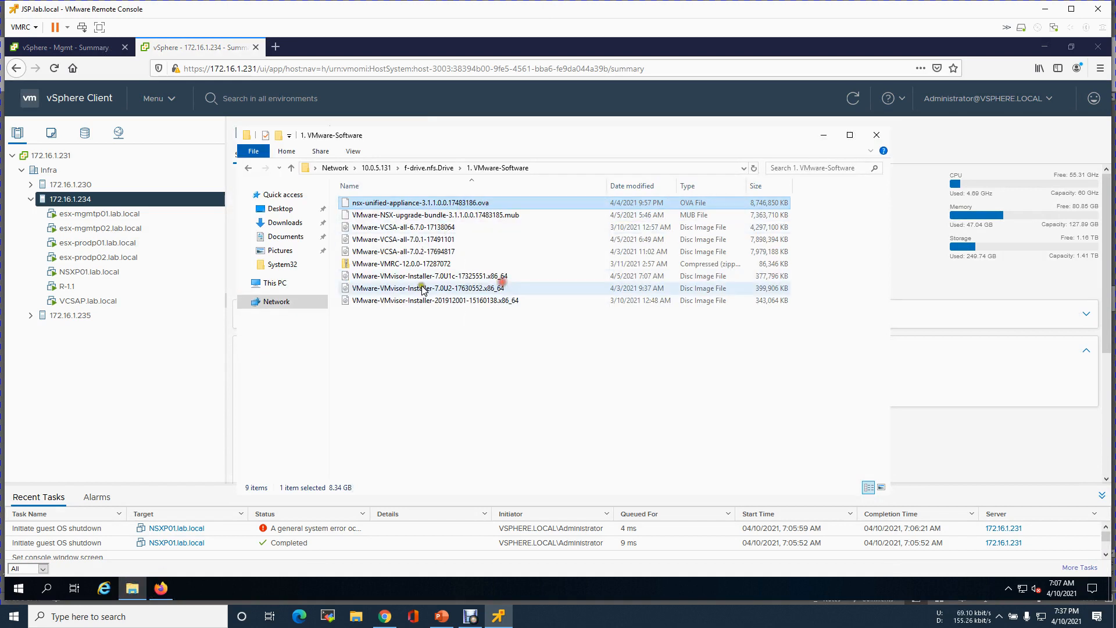
{"action": "left_click", "coordinate": [284, 223]}
{"action": "left_click", "coordinate": [292, 238]}
{"action": "left_click", "coordinate": [288, 225]}
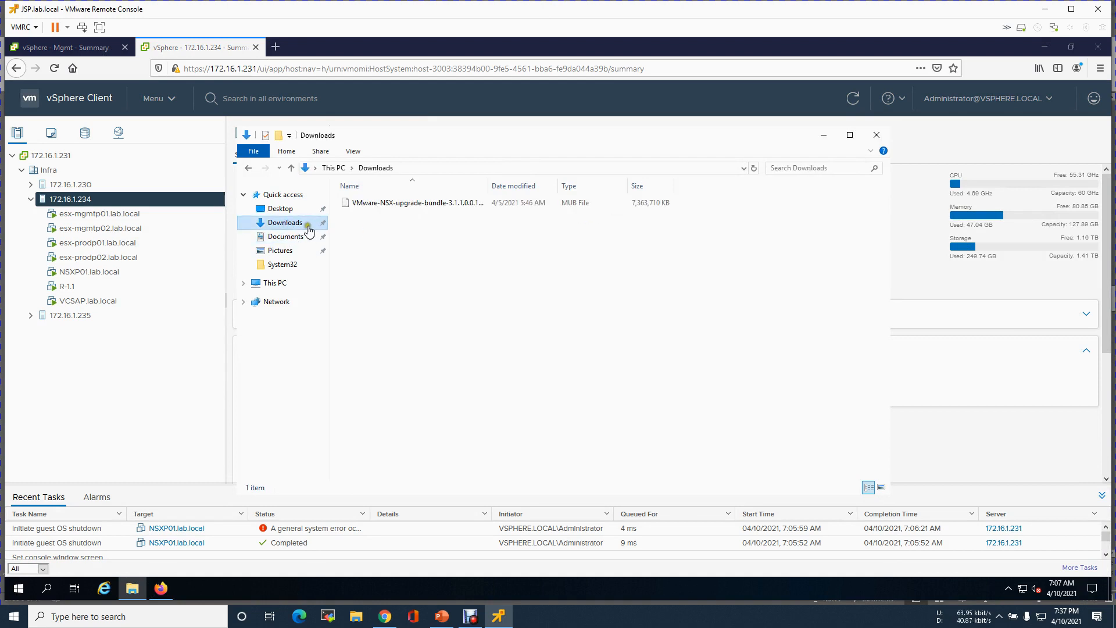
{"action": "left_click", "coordinate": [380, 234]}
{"action": "right_click", "coordinate": [381, 234]}
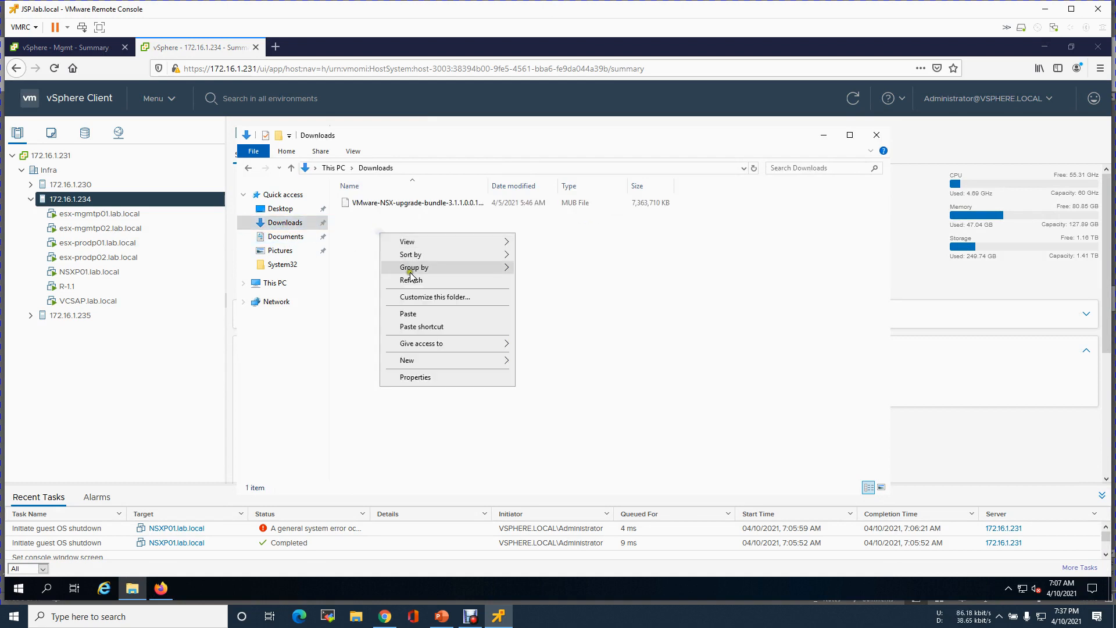
{"action": "left_click", "coordinate": [411, 315]}
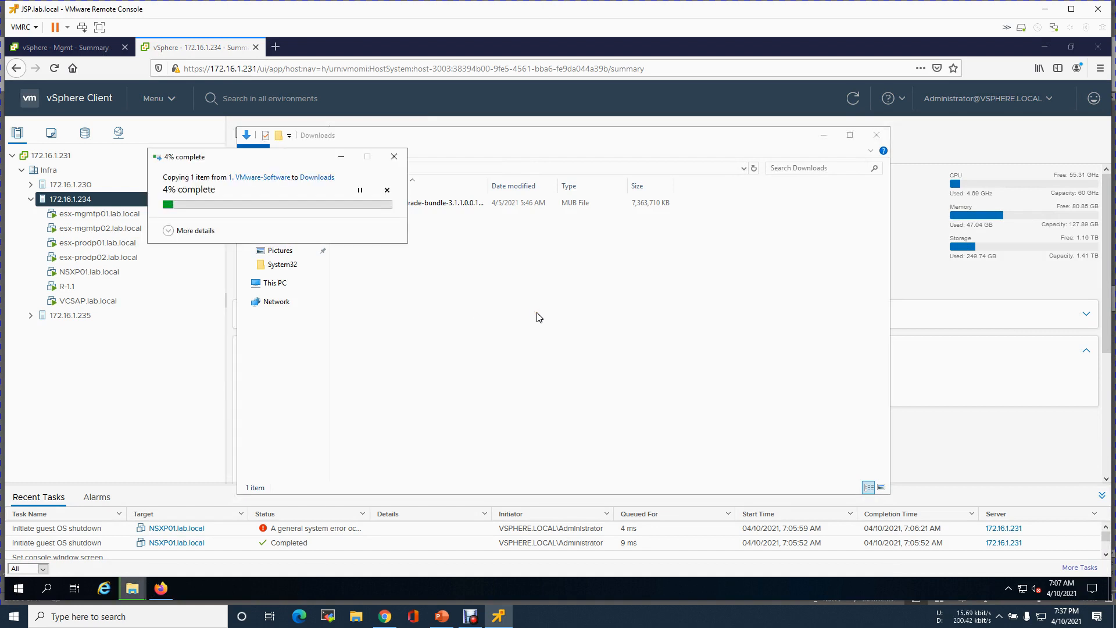
{"action": "left_click", "coordinate": [142, 366]}
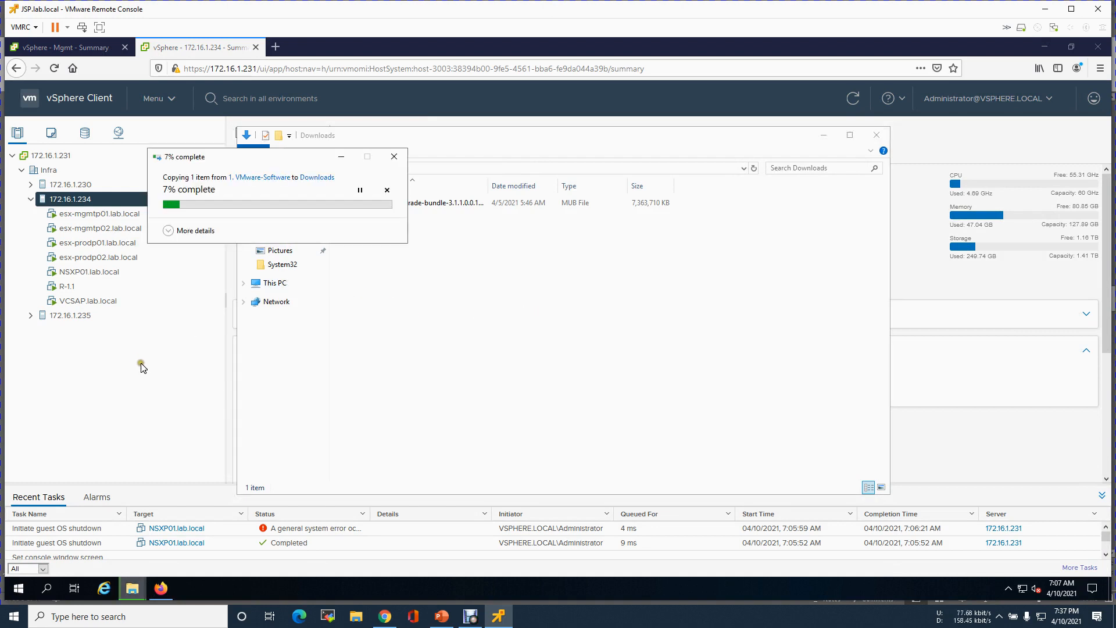
- View the NSXP01.lab.local web console after allowing the pop-up, then close it and refresh the inventory
{"action": "left_click", "coordinate": [116, 272]}
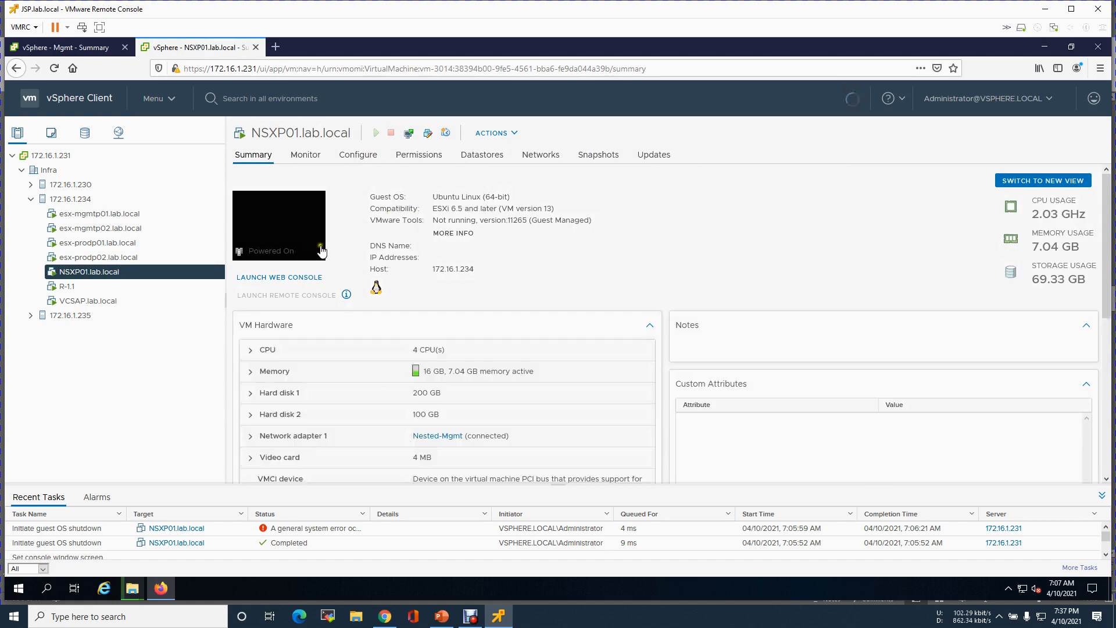
{"action": "left_click", "coordinate": [280, 277]}
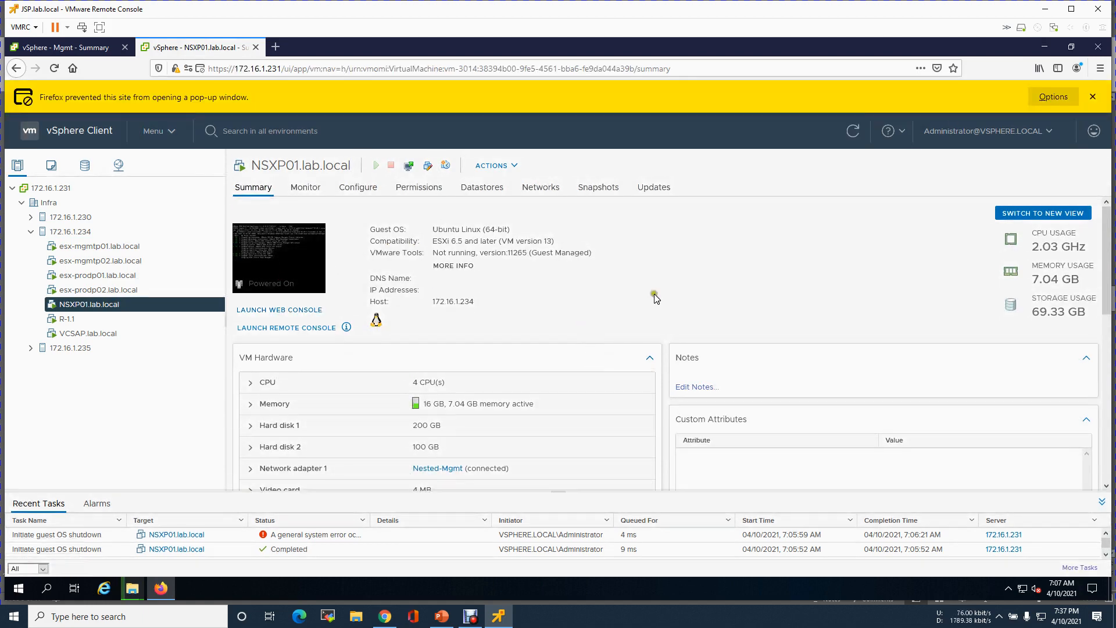
{"action": "left_click", "coordinate": [1054, 96]}
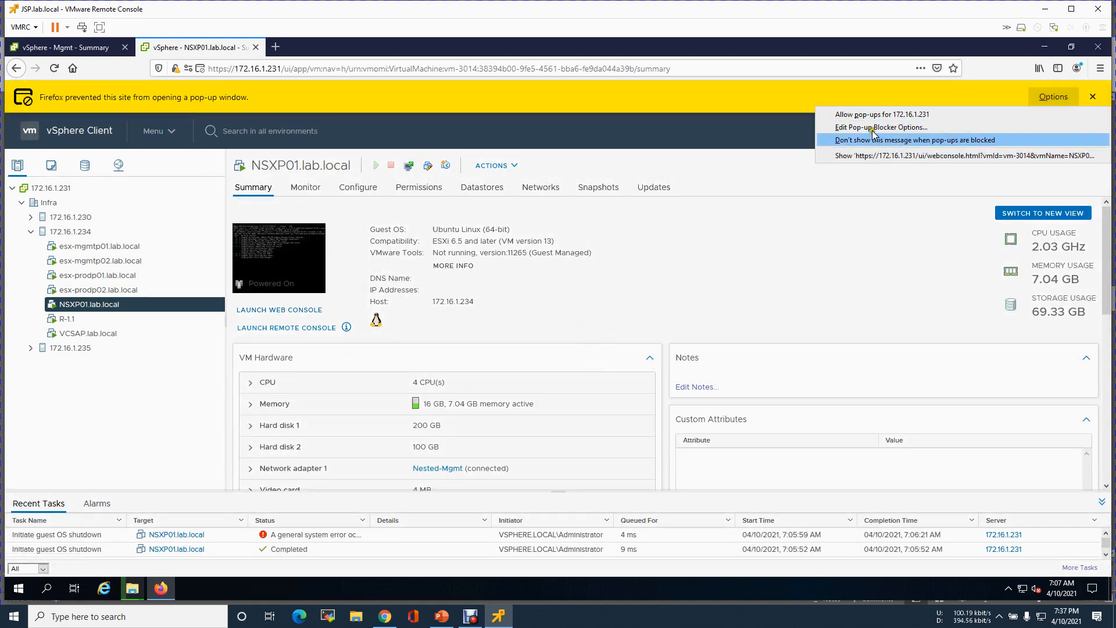
{"action": "left_click", "coordinate": [878, 155]}
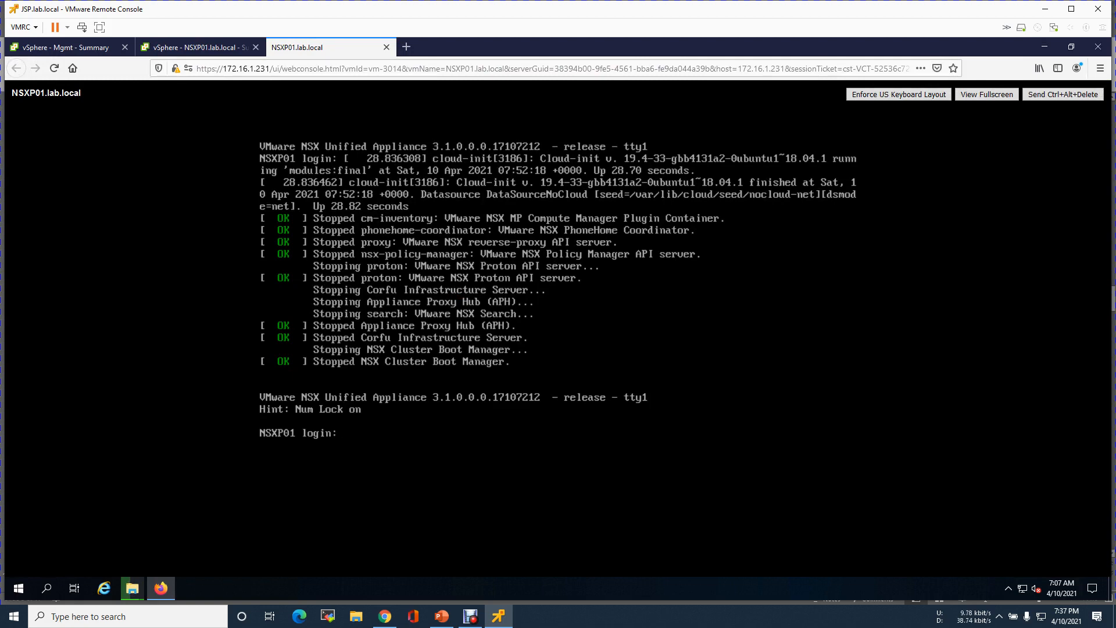
{"action": "left_click", "coordinate": [387, 47]}
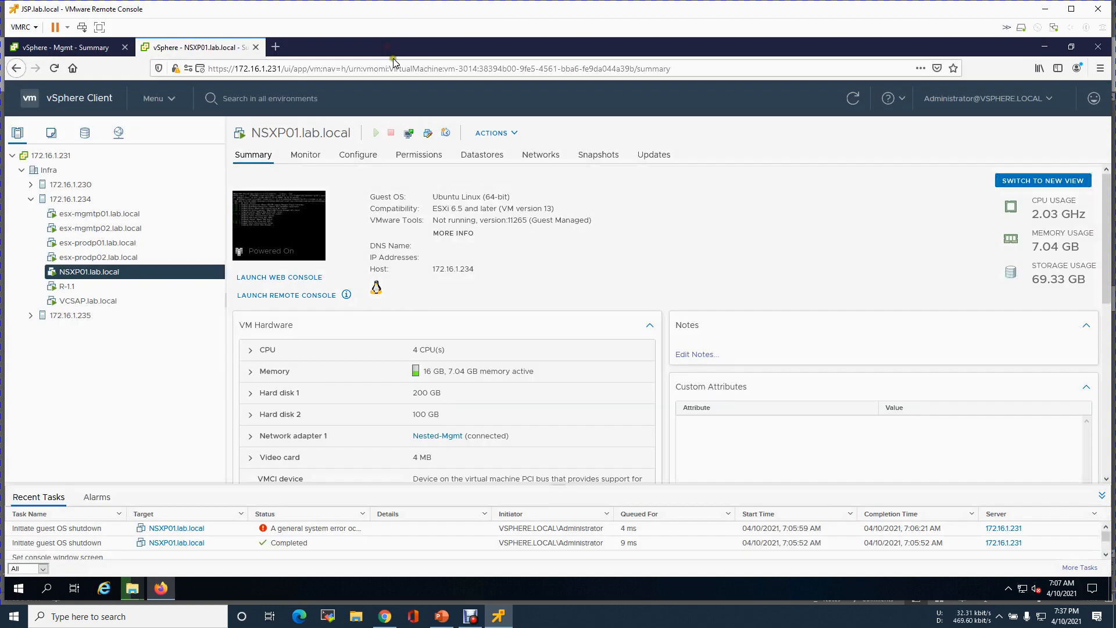
{"action": "left_click", "coordinate": [853, 98]}
- Hard stop the NSXP01.lab.local virtual machine and confirm
{"action": "right_click", "coordinate": [125, 273]}
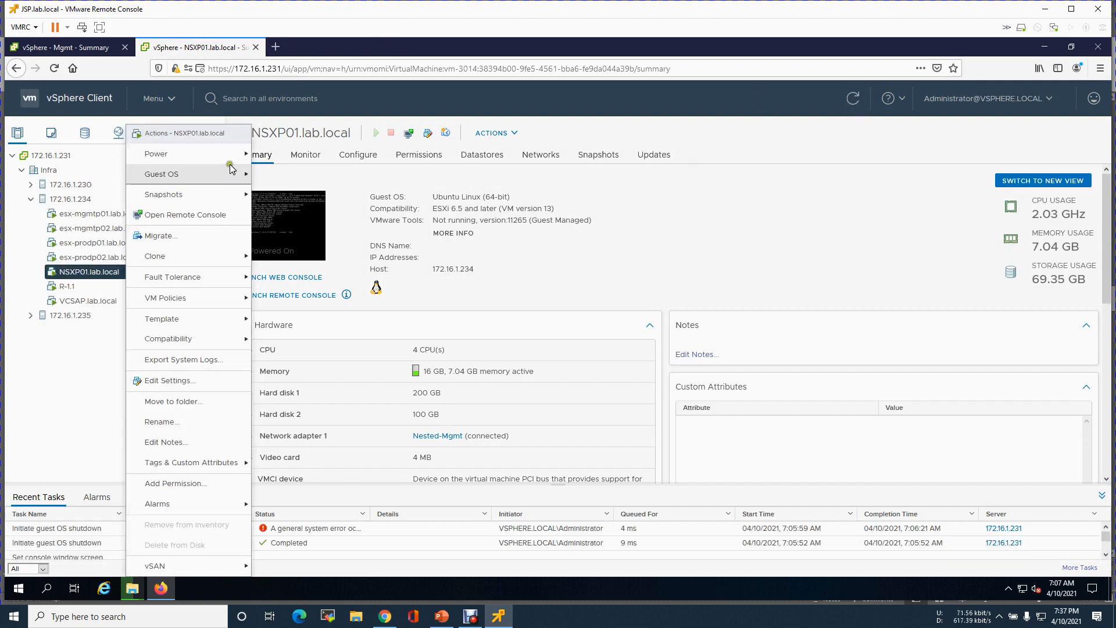
{"action": "mouse_move", "coordinate": [236, 154]}
{"action": "left_click", "coordinate": [319, 240]}
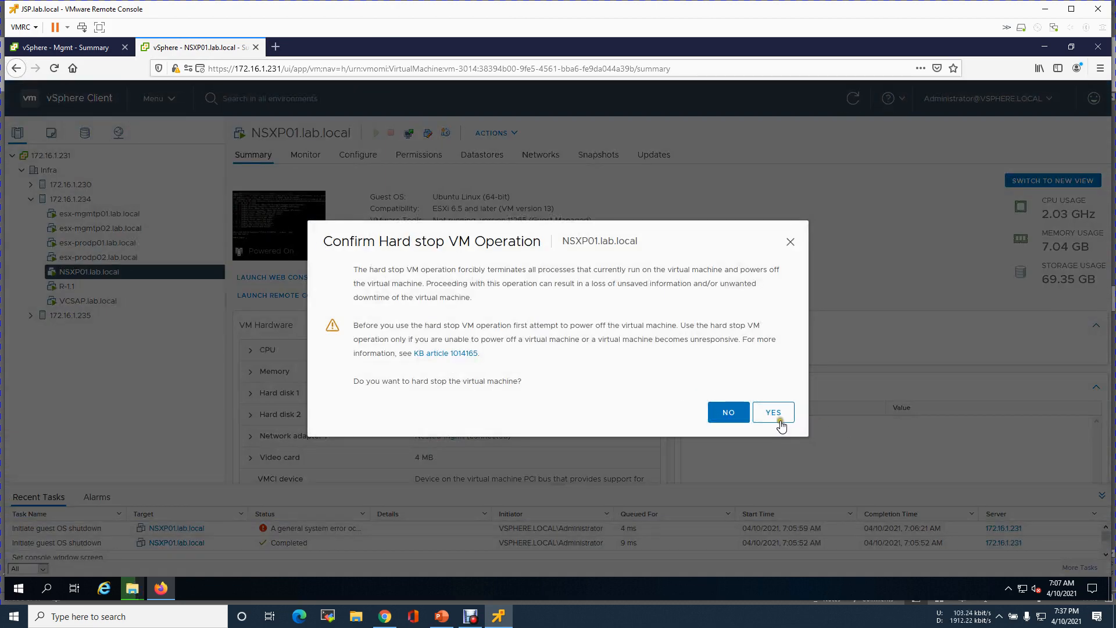
{"action": "left_click", "coordinate": [773, 413]}
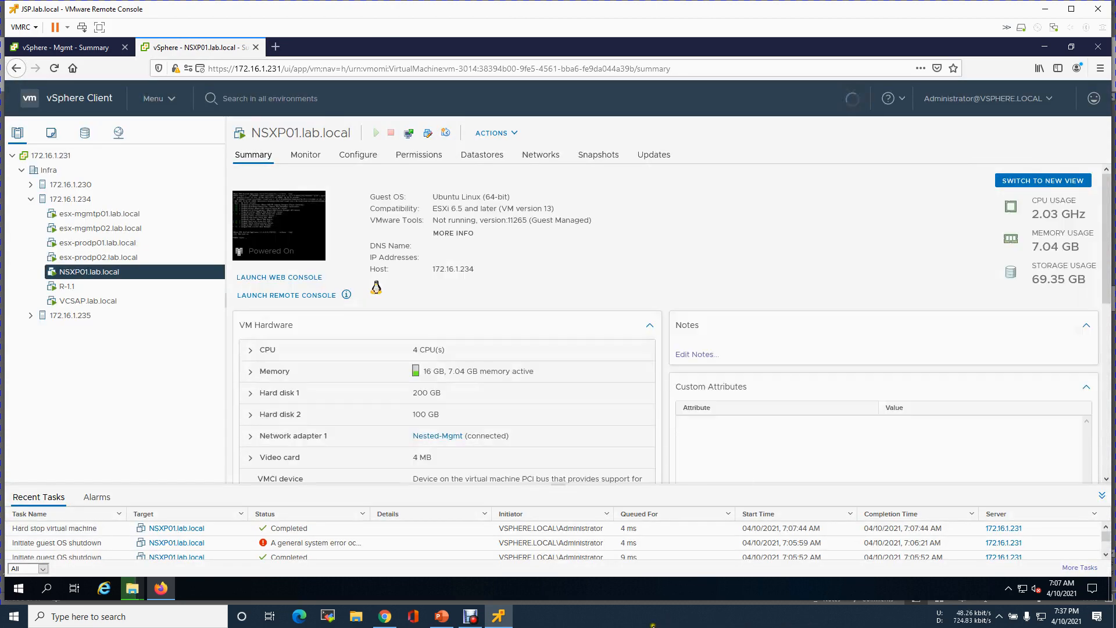
{"action": "left_click", "coordinate": [468, 620]}
- Pause the Debut recording and bring the vSphere remote console back to the front
{"action": "left_click", "coordinate": [439, 566]}
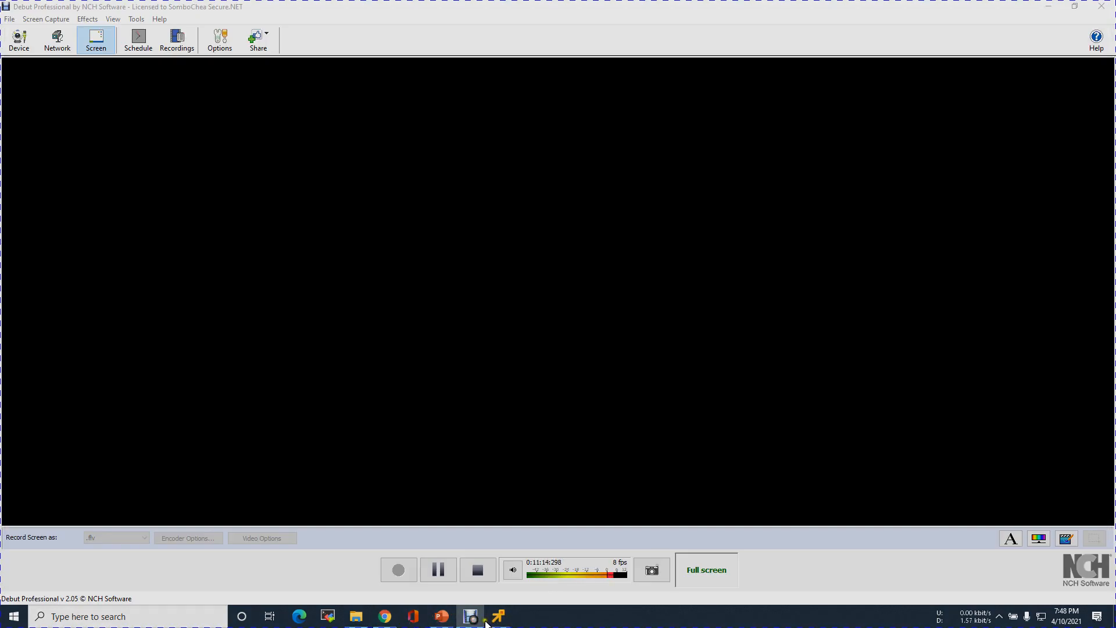
{"action": "left_click", "coordinate": [385, 617]}
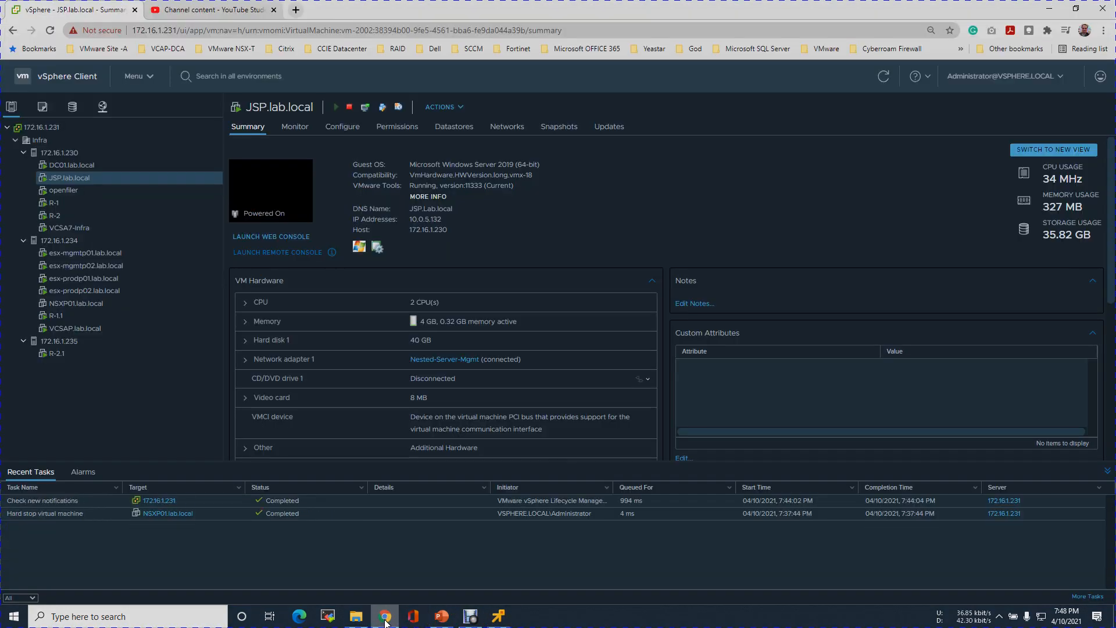
{"action": "left_click", "coordinate": [499, 619]}
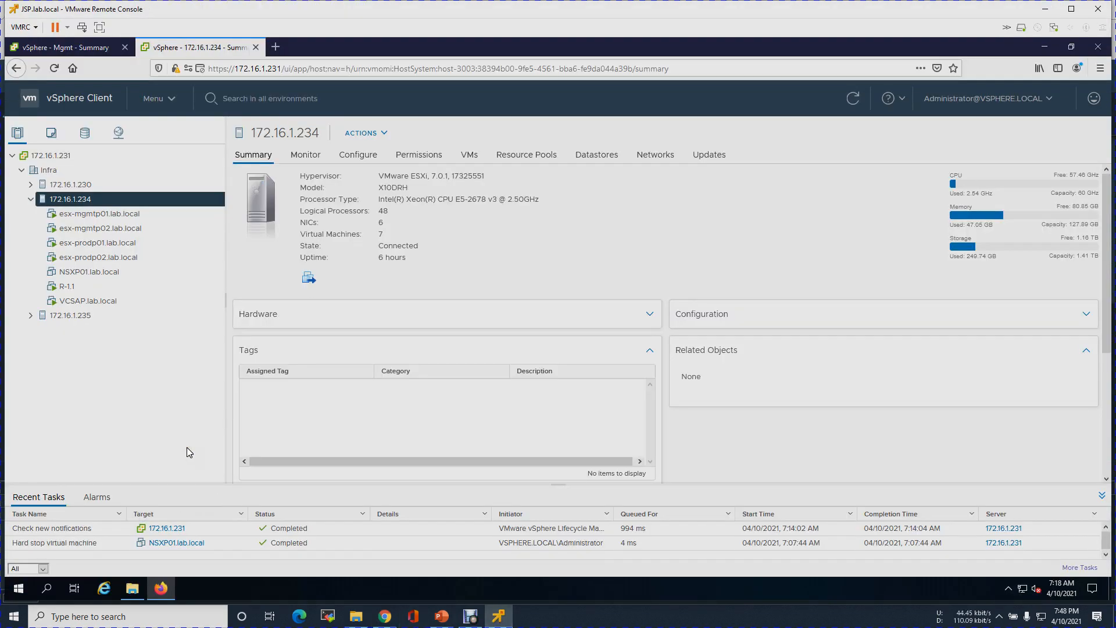
- Check the NSX files in the Downloads folder, then close it
{"action": "left_click", "coordinate": [129, 586]}
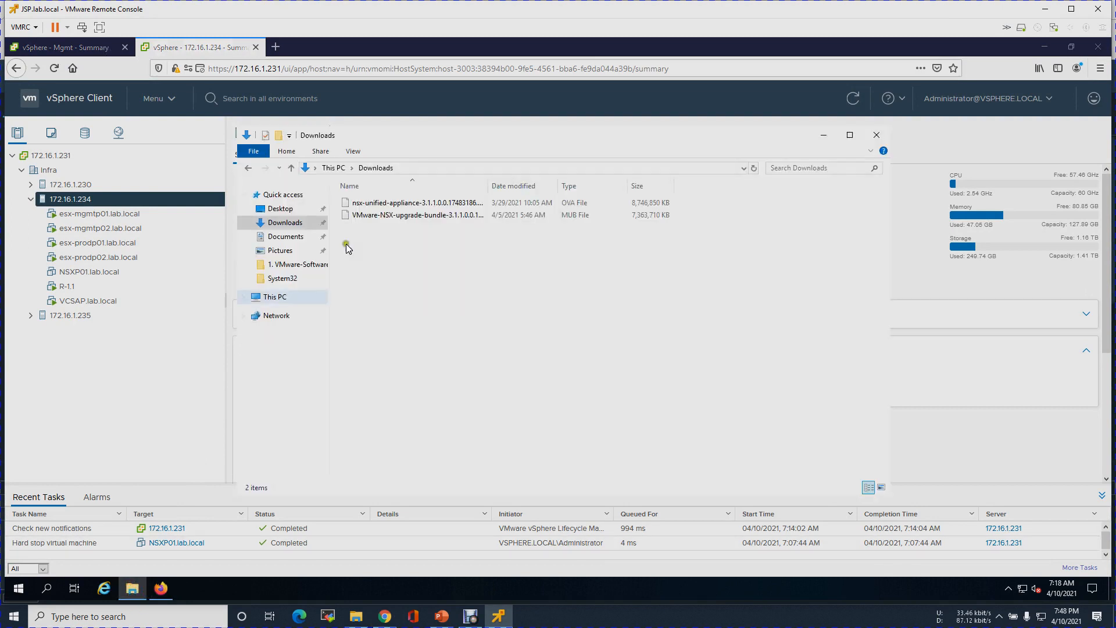
{"action": "left_click", "coordinate": [427, 222]}
{"action": "left_click", "coordinate": [434, 218]}
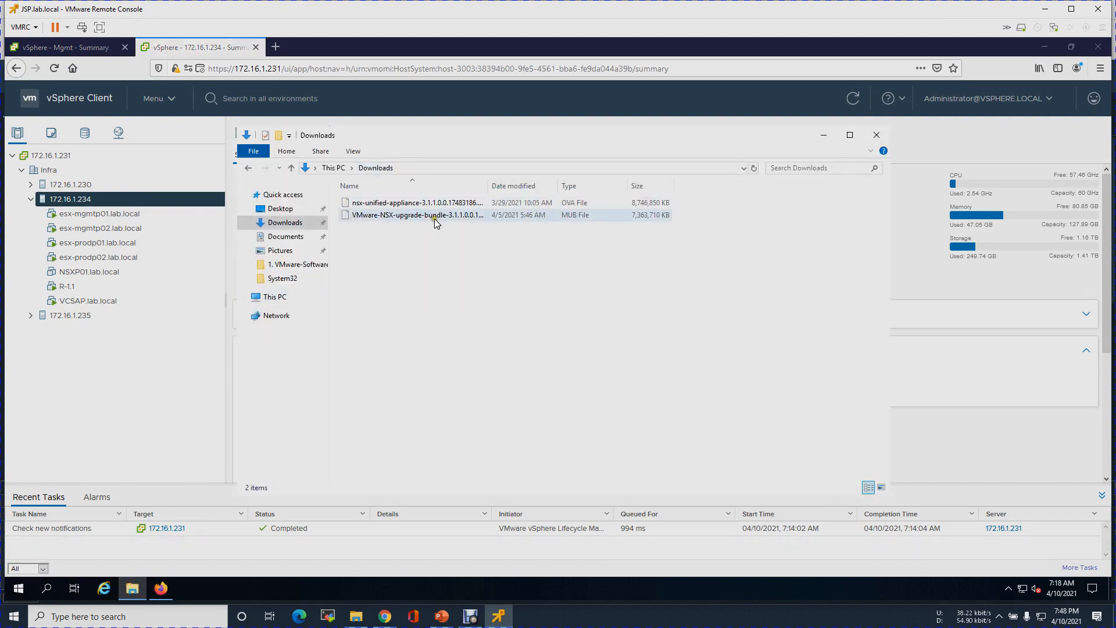
{"action": "left_click", "coordinate": [877, 135]}
- Deploy an OVF template on host 172.16.1.234 using local file nsx-unified-appliance-3.1.1.0.0.17483186.ova
{"action": "left_click", "coordinate": [77, 199]}
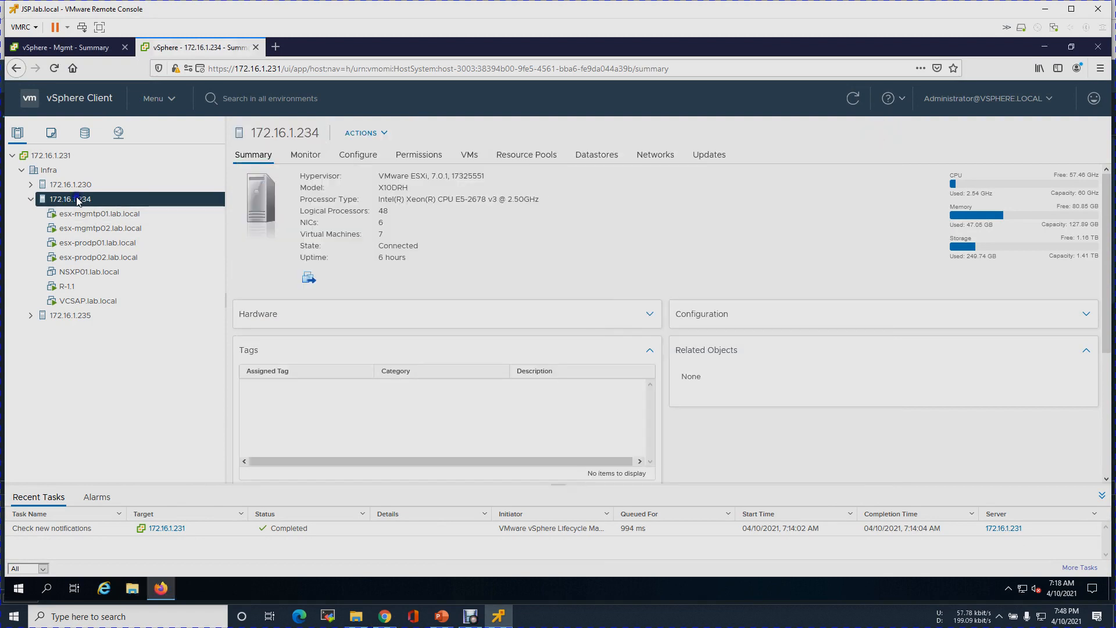
{"action": "right_click", "coordinate": [76, 198]}
{"action": "left_click", "coordinate": [123, 151]}
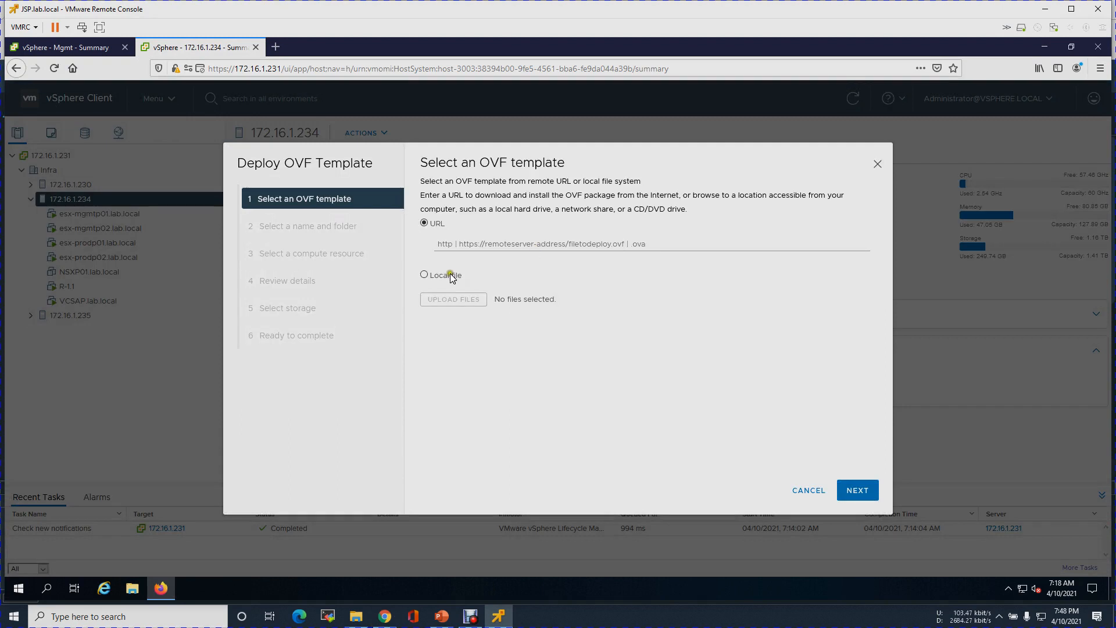
{"action": "left_click", "coordinate": [452, 276]}
{"action": "left_click", "coordinate": [465, 298]}
{"action": "left_click", "coordinate": [164, 130]}
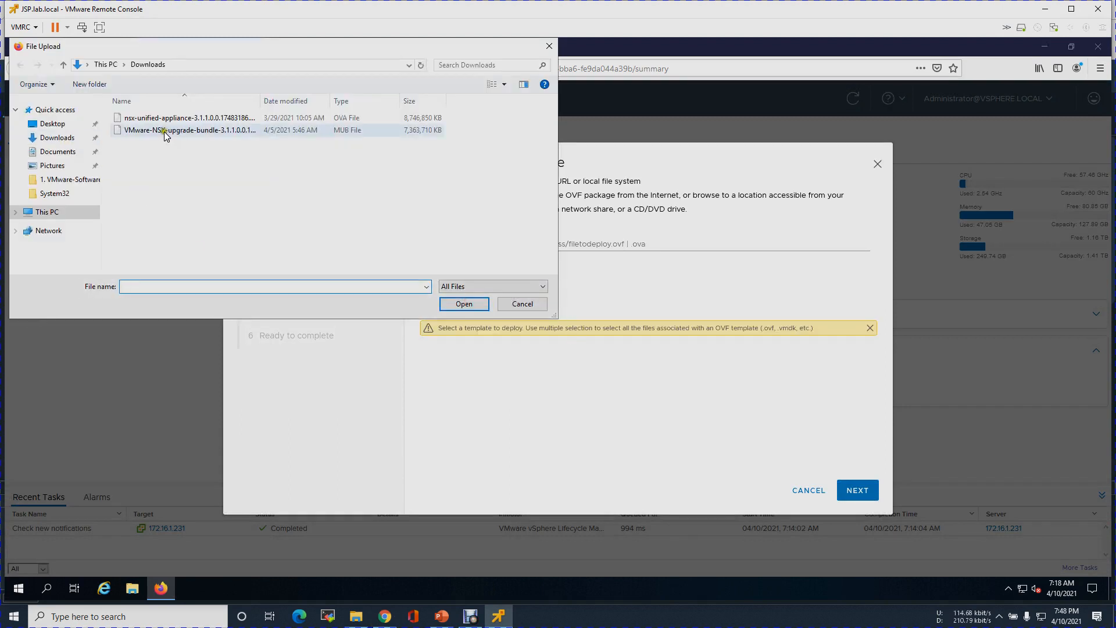
{"action": "left_click", "coordinate": [153, 119]}
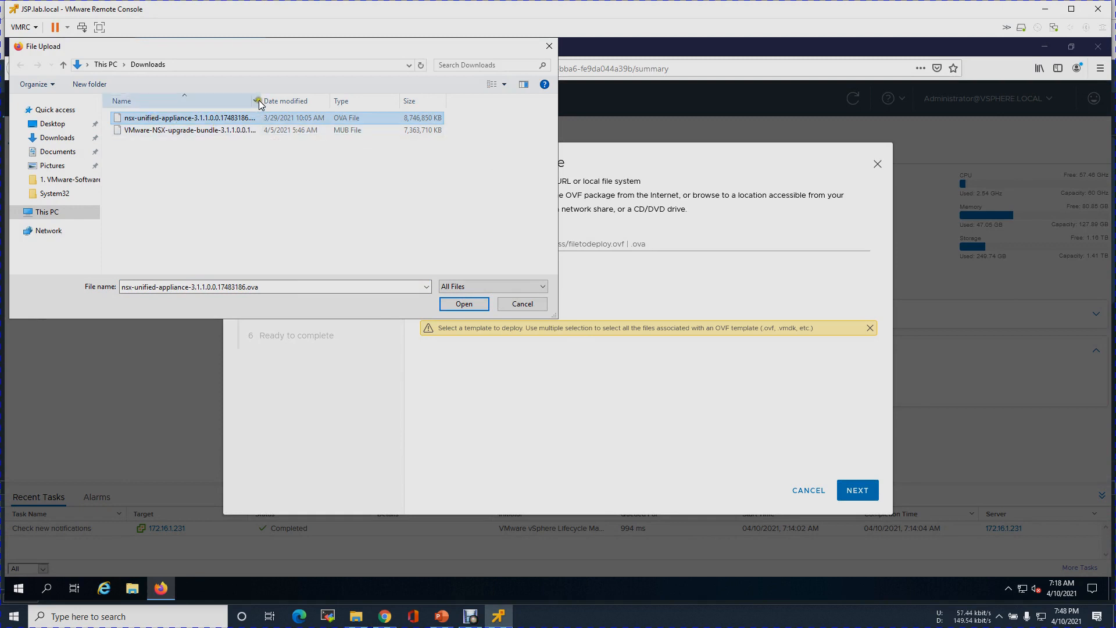
{"action": "left_click_drag", "start_coordinate": [262, 100], "coordinate": [323, 103]}
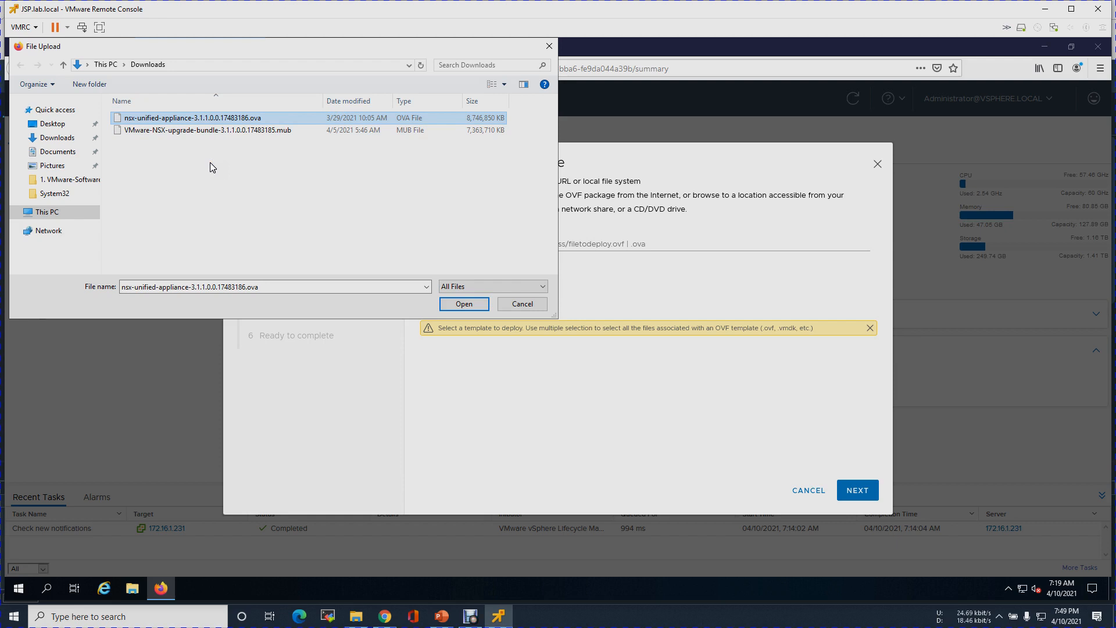
{"action": "left_click", "coordinate": [476, 308]}
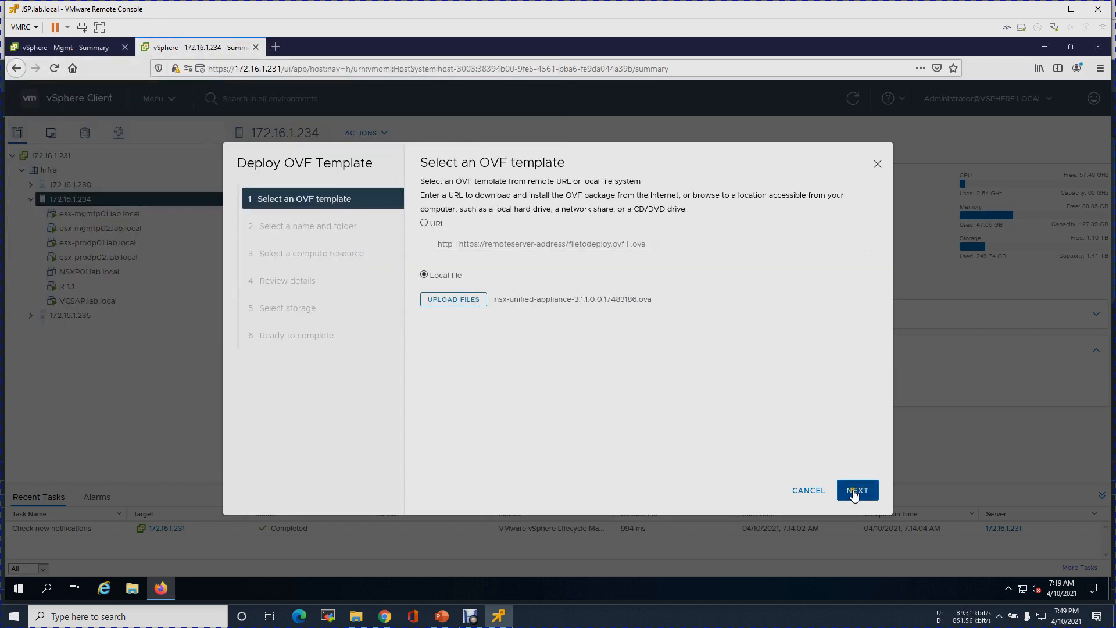
- Name the virtual machine NSXP01.lab.local in the Infra folder and continue
{"action": "left_click", "coordinate": [855, 492]}
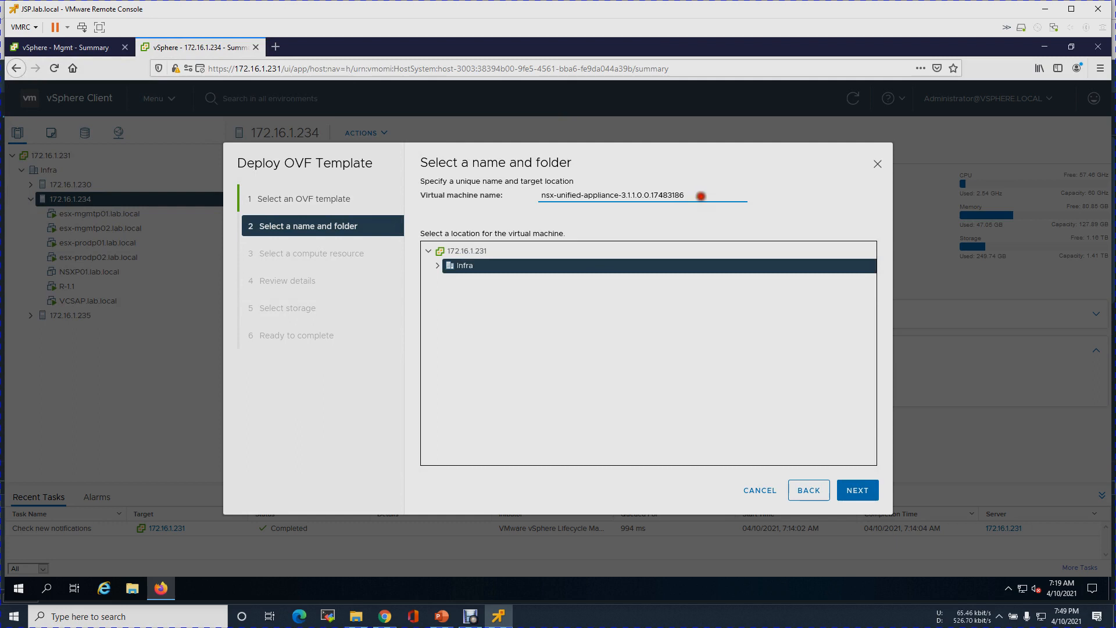
{"action": "left_click_drag", "start_coordinate": [701, 196], "coordinate": [491, 192]}
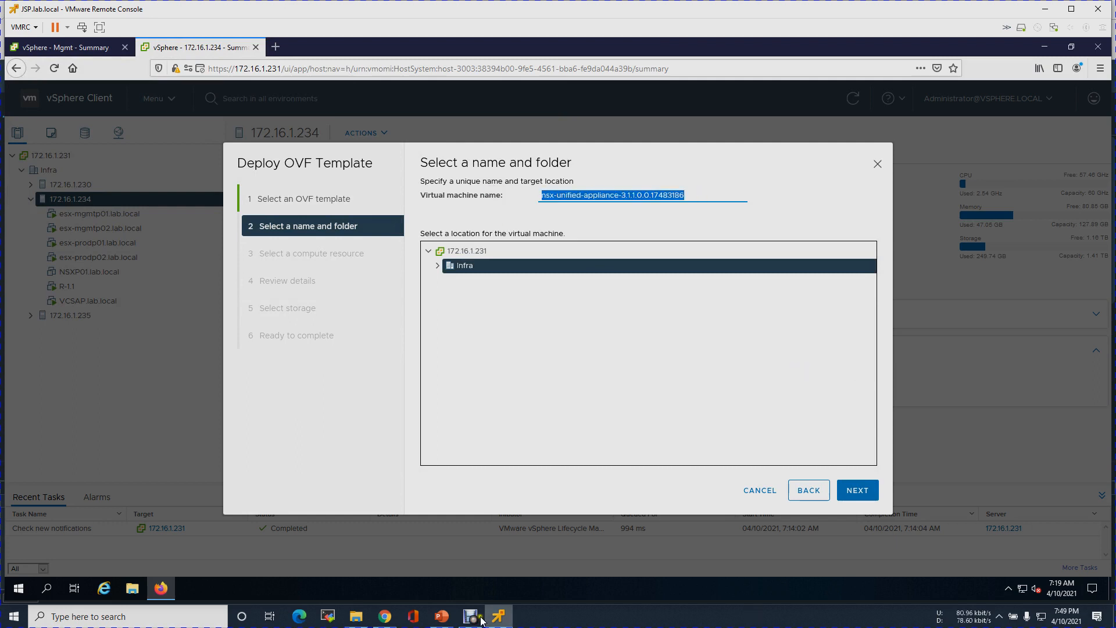
{"action": "left_click", "coordinate": [442, 616]}
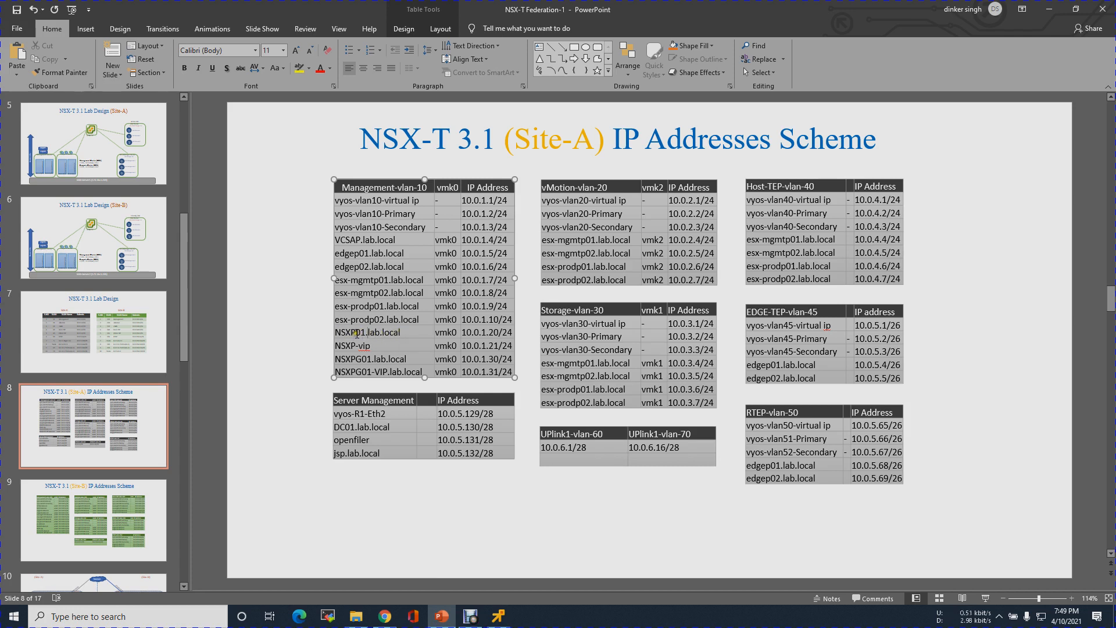
{"action": "left_click", "coordinate": [498, 616]}
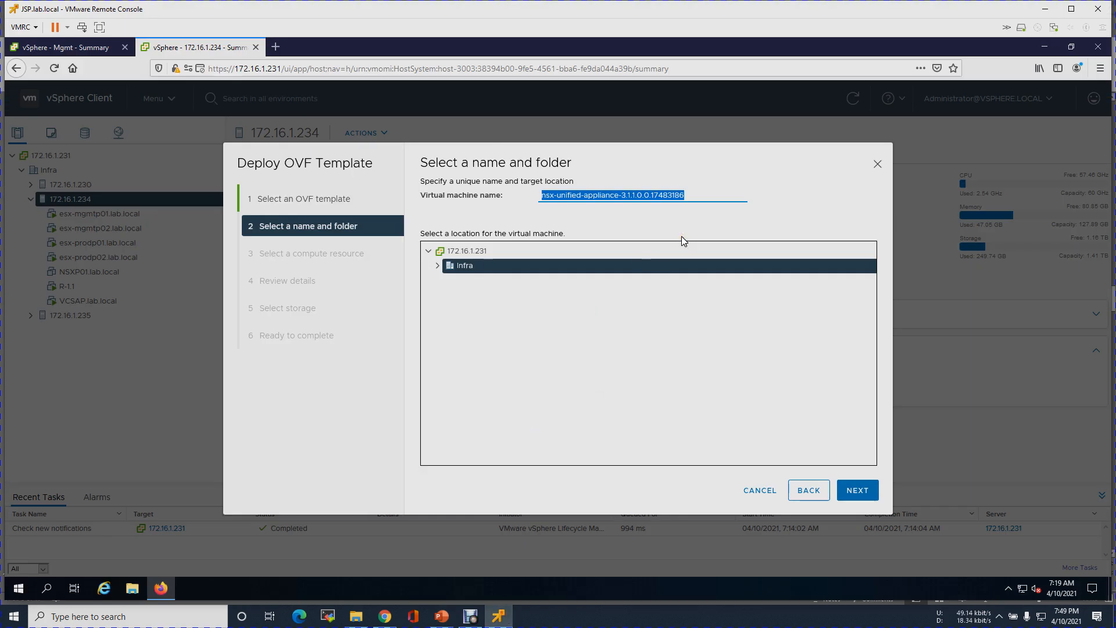
{"action": "type", "text": "NSX"}
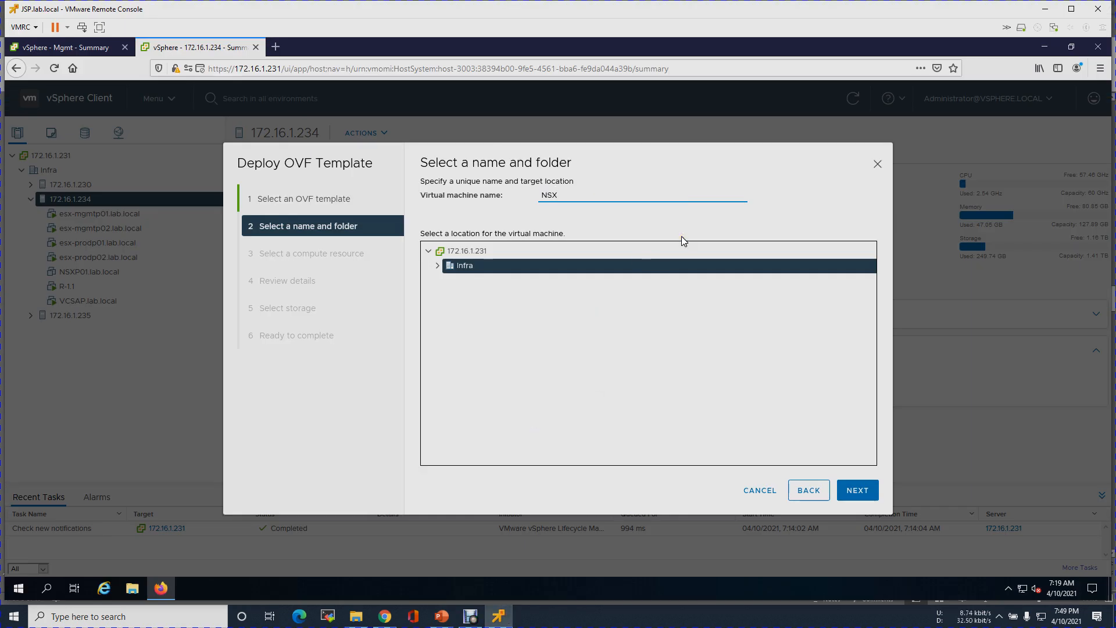
{"action": "type", "text": "P01.lab.local"}
{"action": "left_click", "coordinate": [437, 265]}
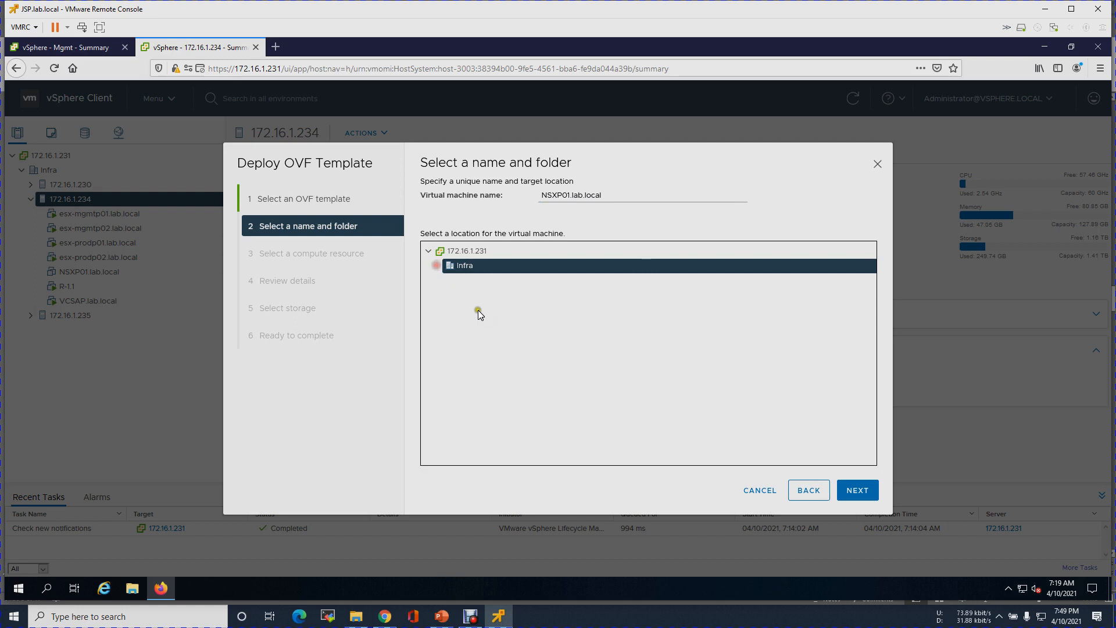
{"action": "left_click", "coordinate": [858, 492]}
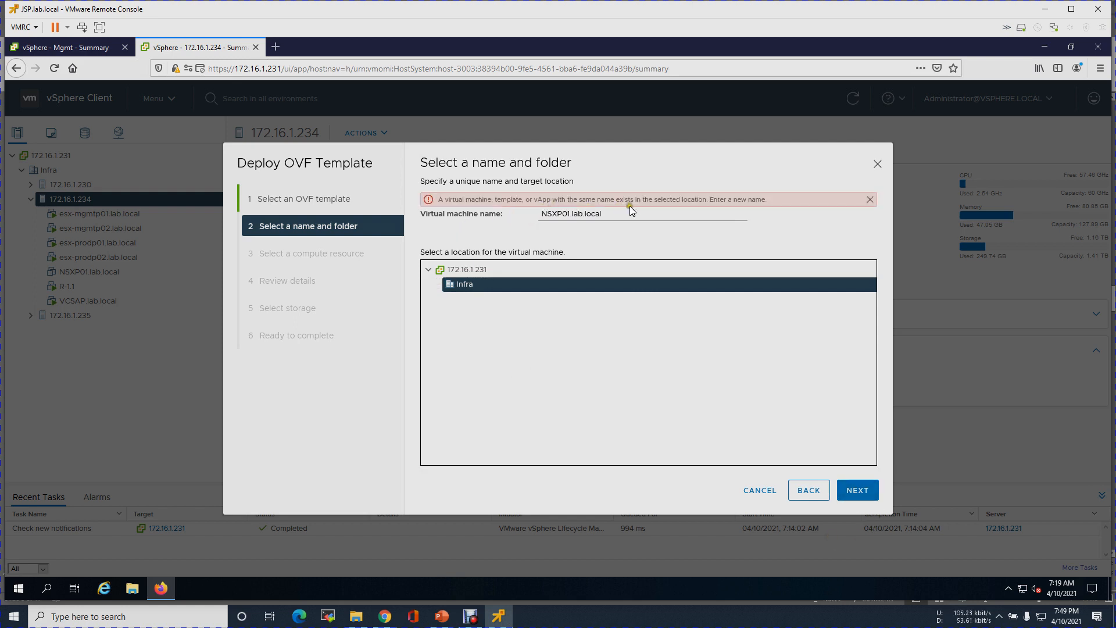
- Dismiss the duplicate-name error and cancel the OVF deployment
{"action": "left_click", "coordinate": [870, 199]}
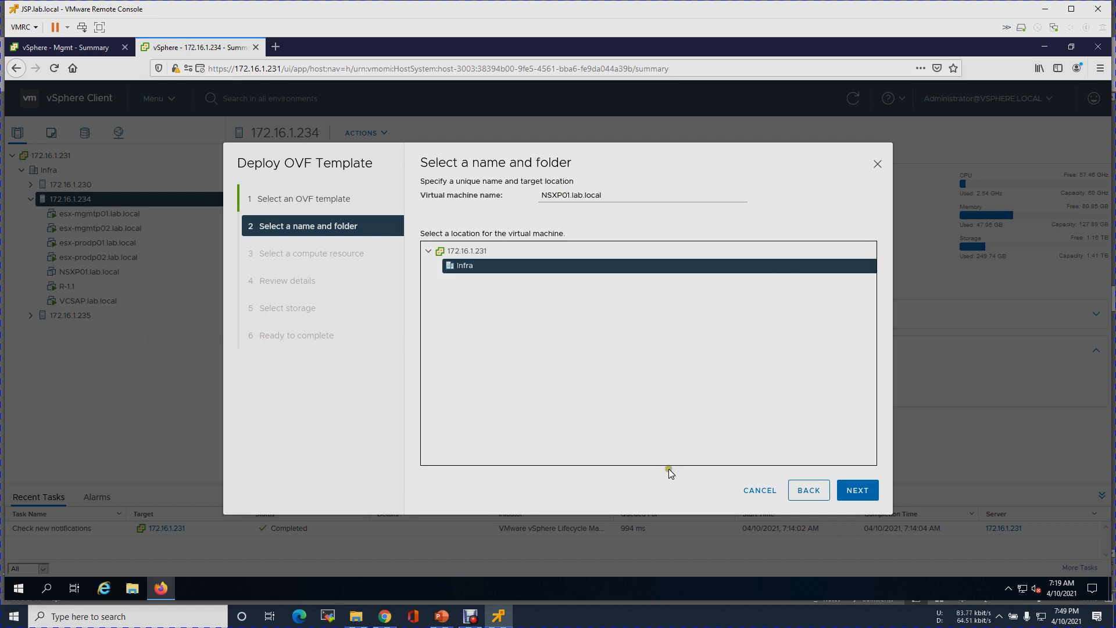
{"action": "left_click_drag", "start_coordinate": [604, 197], "coordinate": [527, 192]}
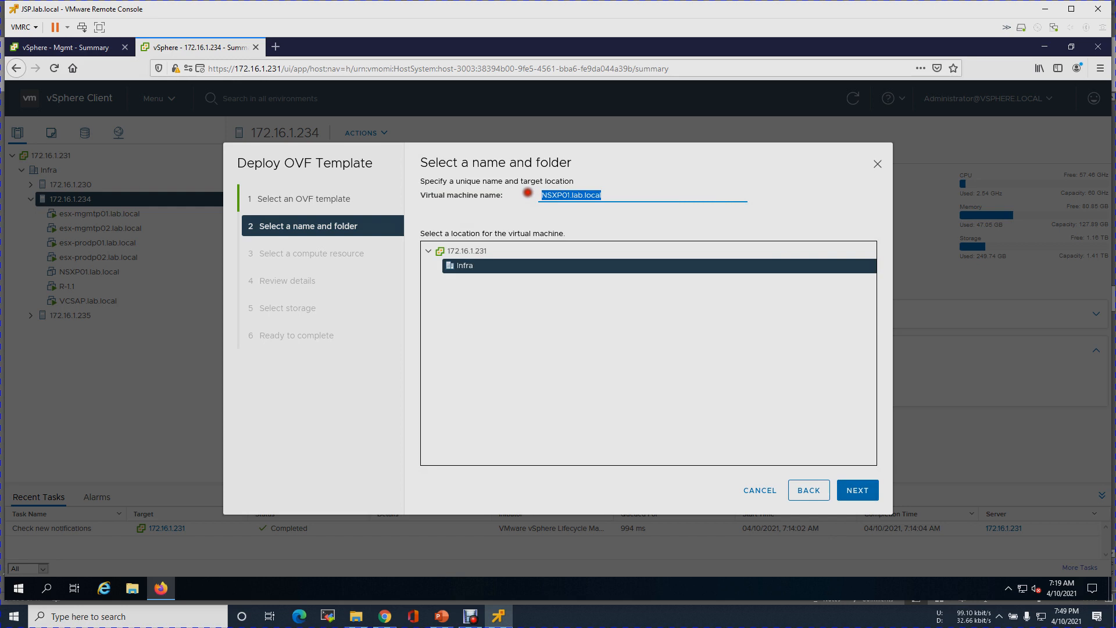
{"action": "left_click", "coordinate": [757, 488]}
- Decline removing NSXP01.lab.local from the inventory and open its Rename dialog instead
{"action": "left_click", "coordinate": [103, 273]}
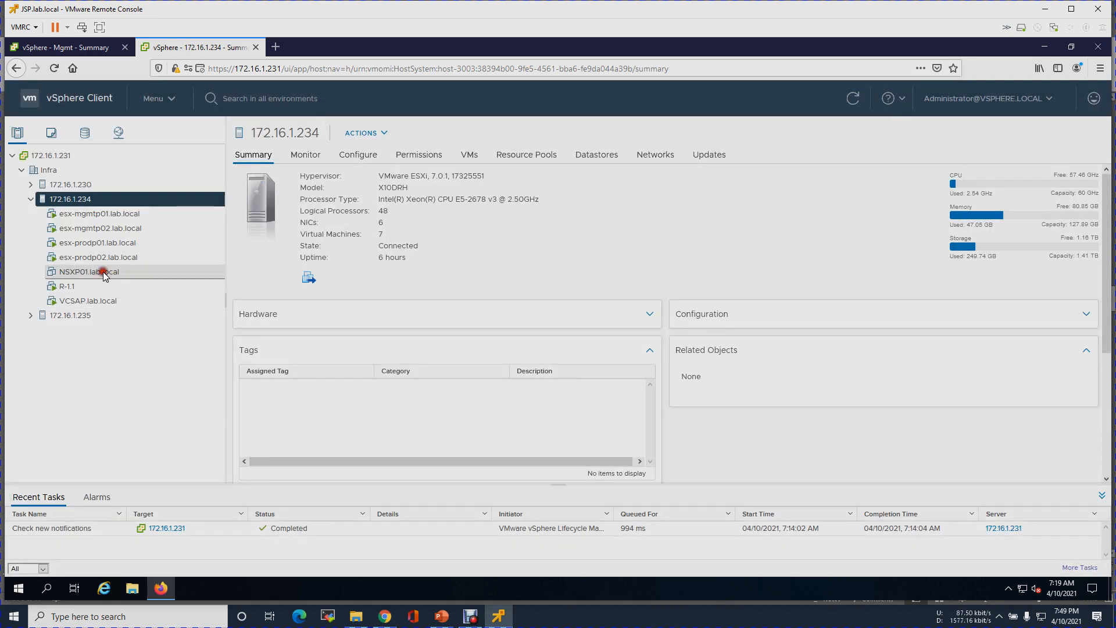
{"action": "right_click", "coordinate": [104, 274]}
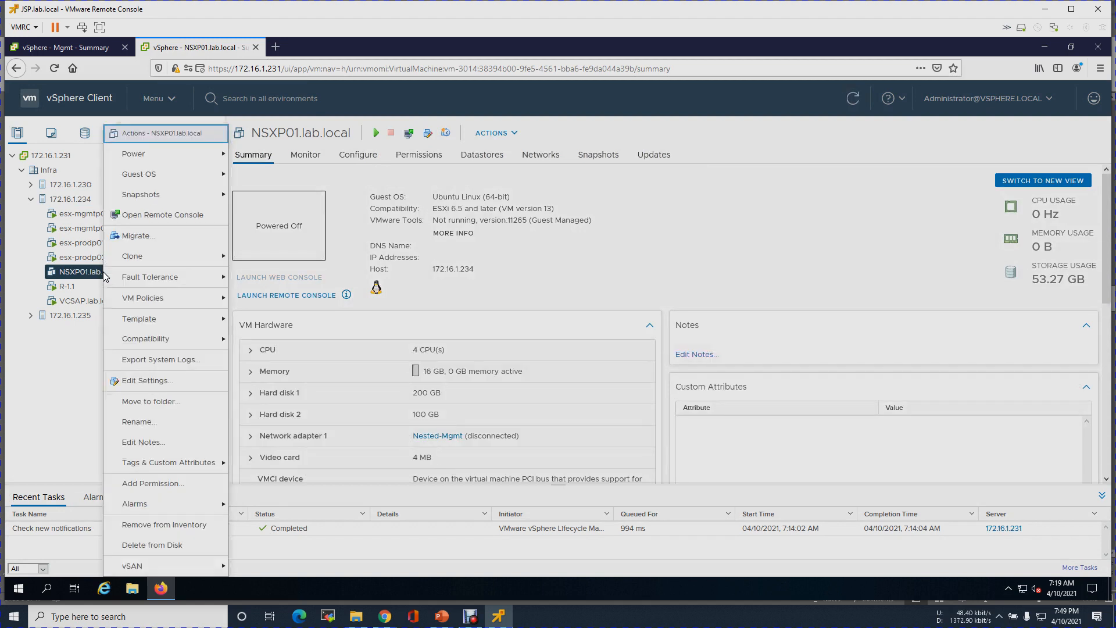
{"action": "left_click", "coordinate": [165, 526]}
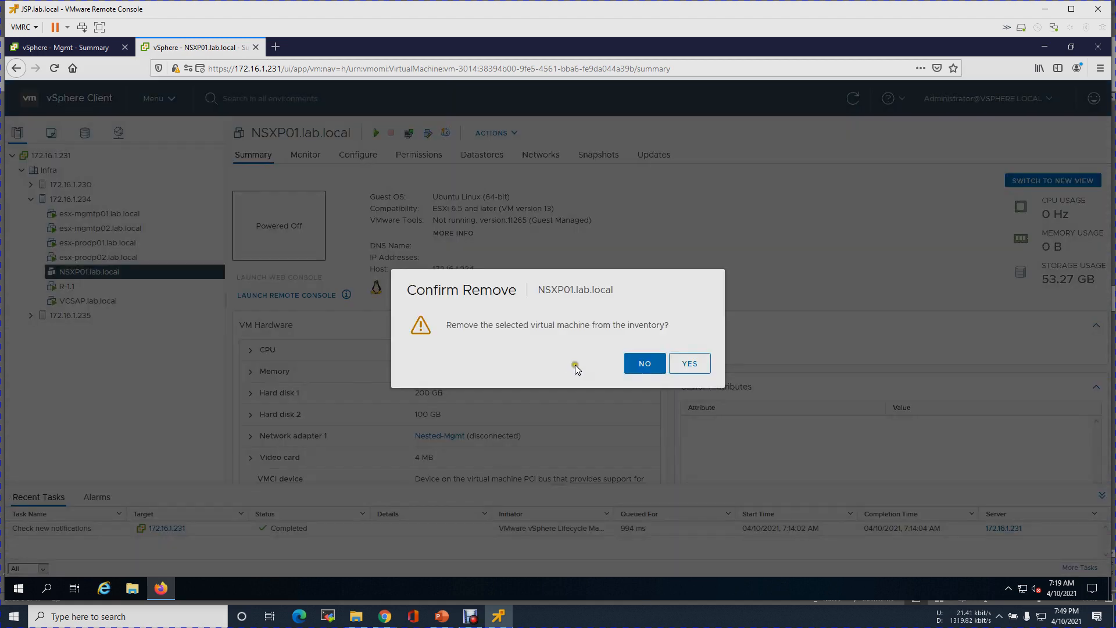
{"action": "left_click", "coordinate": [645, 364]}
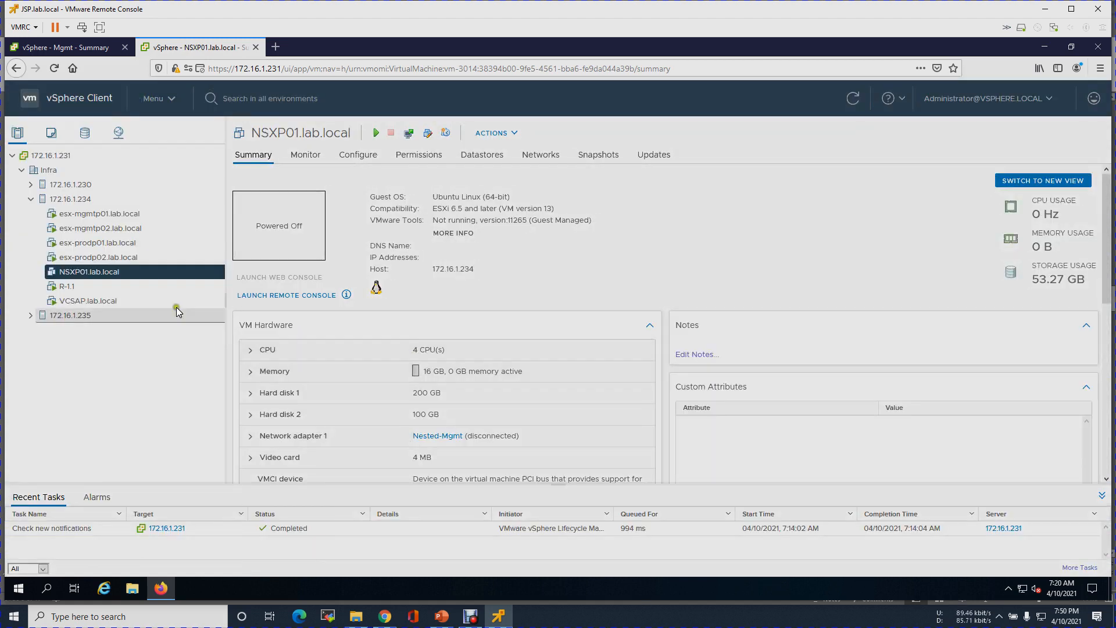
{"action": "right_click", "coordinate": [155, 275]}
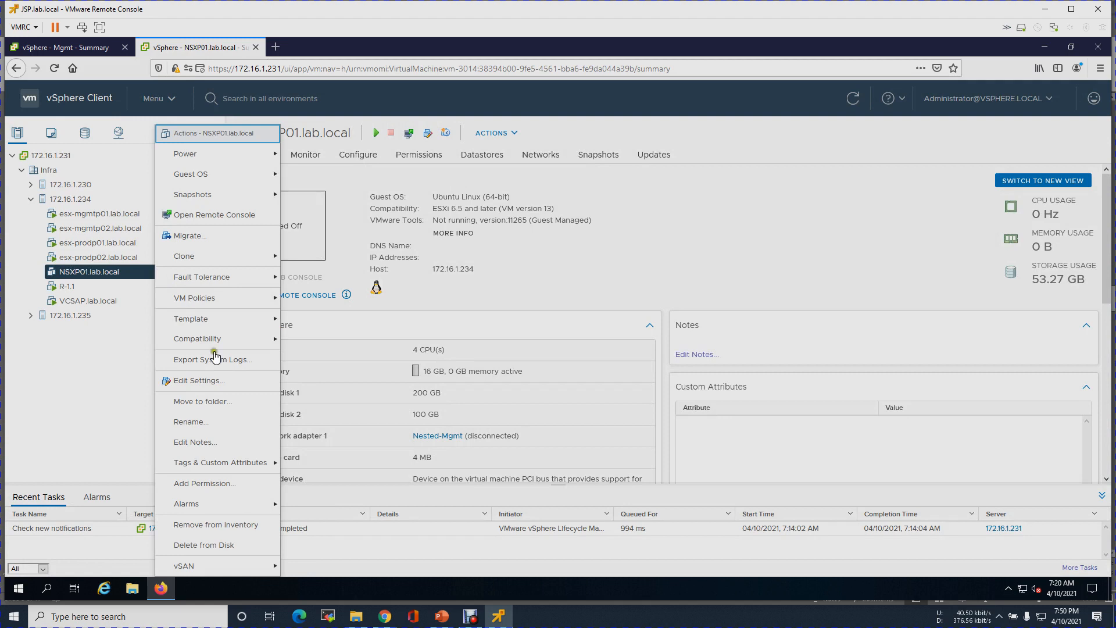
{"action": "left_click", "coordinate": [212, 422]}
{"action": "left_click", "coordinate": [617, 319]}
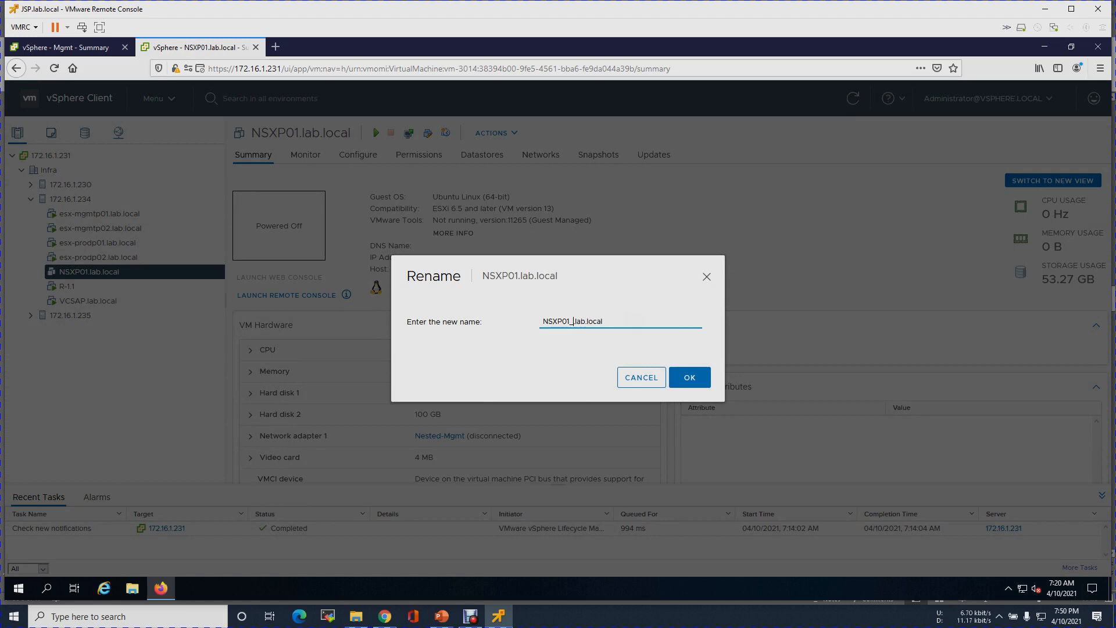
- Rename the existing VM to NSXP01_old.lab.local, then bring up host 172.16.1.234's actions
{"action": "type", "text": "_old."}
{"action": "left_click", "coordinate": [690, 378]}
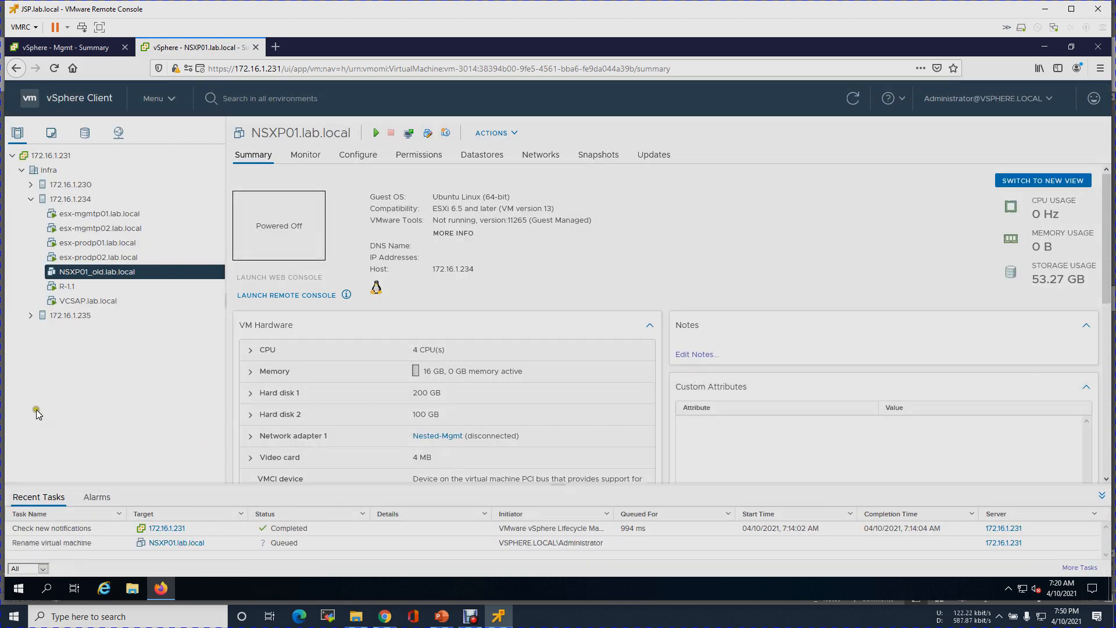
{"action": "left_click", "coordinate": [68, 200]}
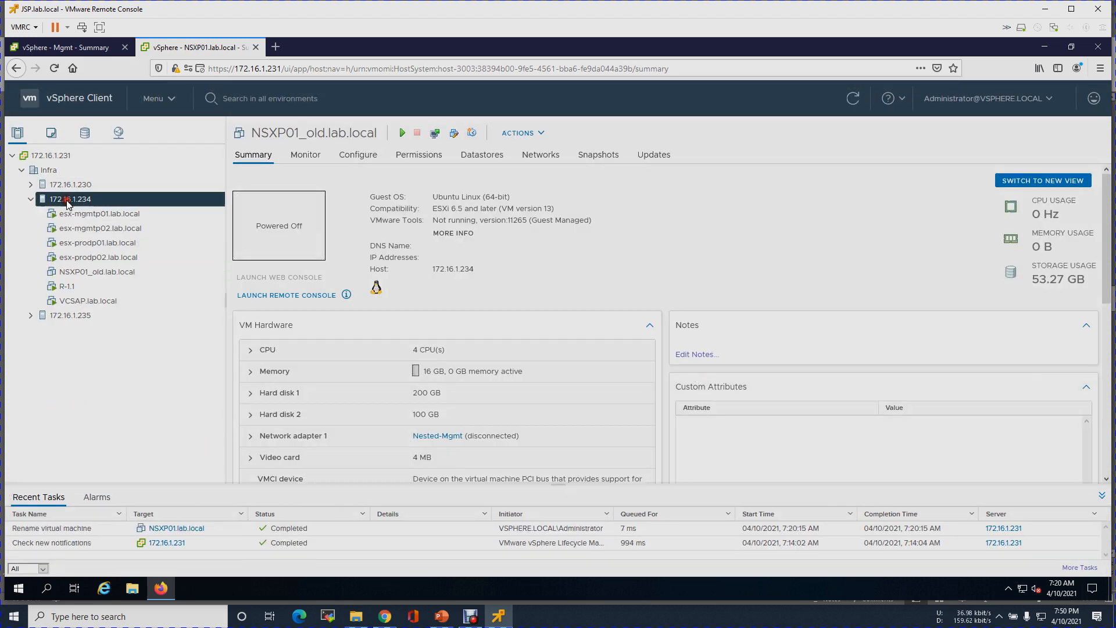
{"action": "right_click", "coordinate": [68, 203]}
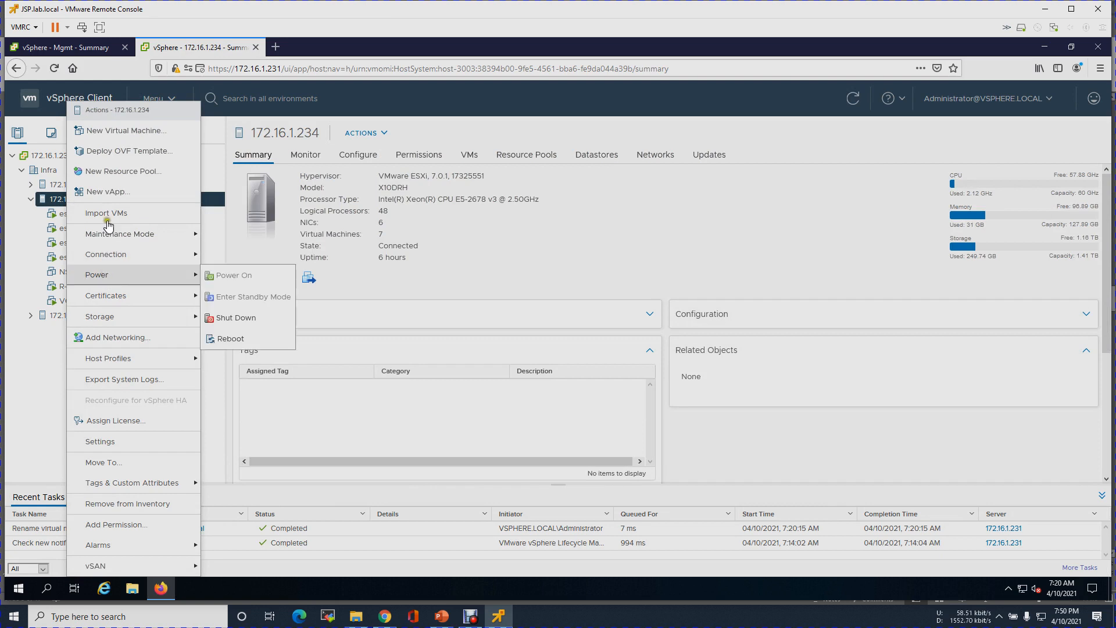
- Load the nsx-unified-appliance OVA as a local file and name the VM NSXP01.lab.local
{"action": "left_click", "coordinate": [111, 150]}
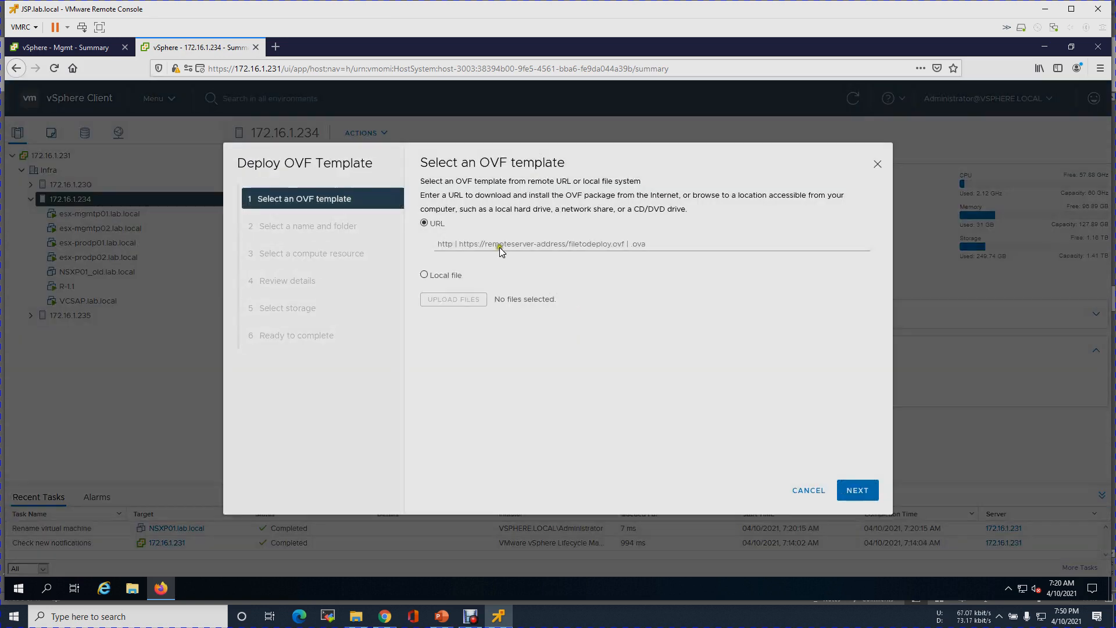
{"action": "left_click", "coordinate": [440, 277]}
{"action": "left_click", "coordinate": [453, 299]}
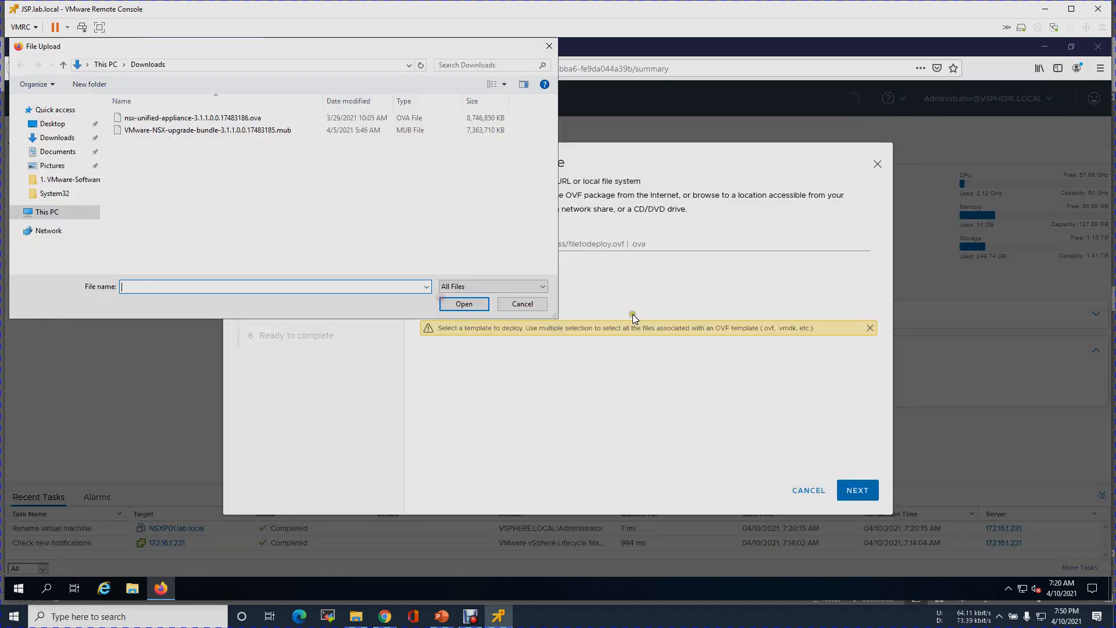
{"action": "left_click", "coordinate": [174, 118]}
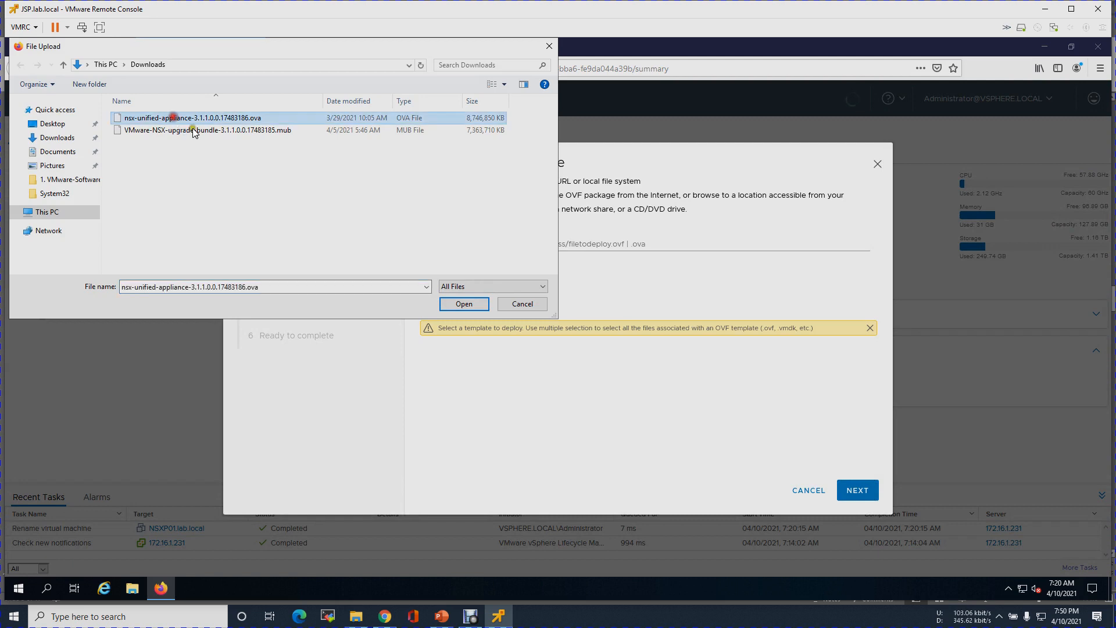
{"action": "left_click", "coordinate": [463, 304]}
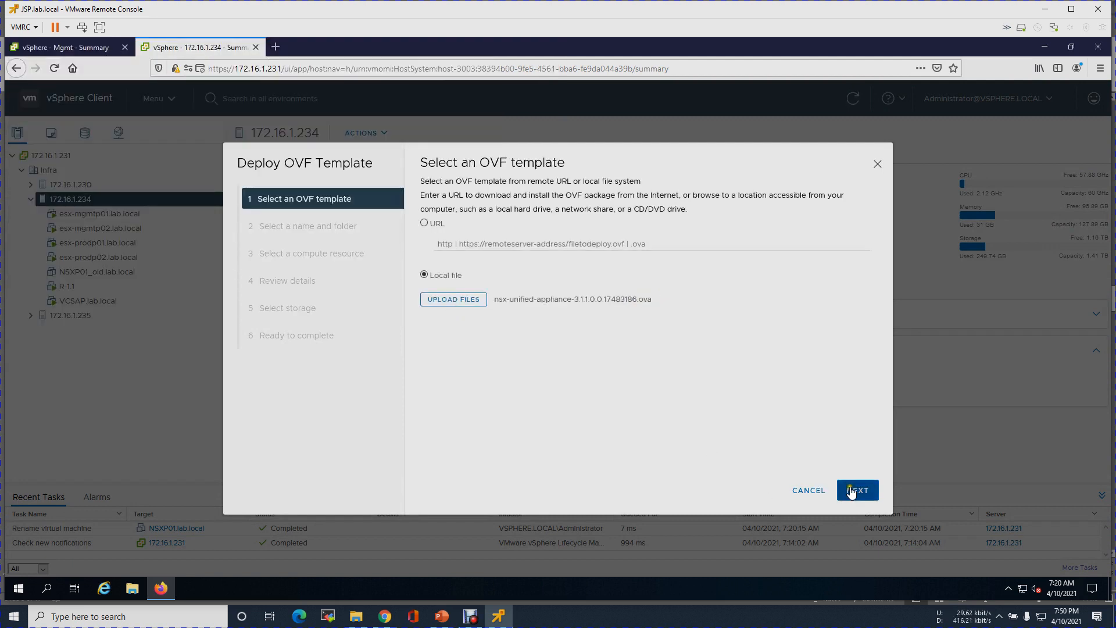
{"action": "left_click", "coordinate": [856, 490]}
{"action": "left_click_drag", "start_coordinate": [685, 197], "coordinate": [522, 199]}
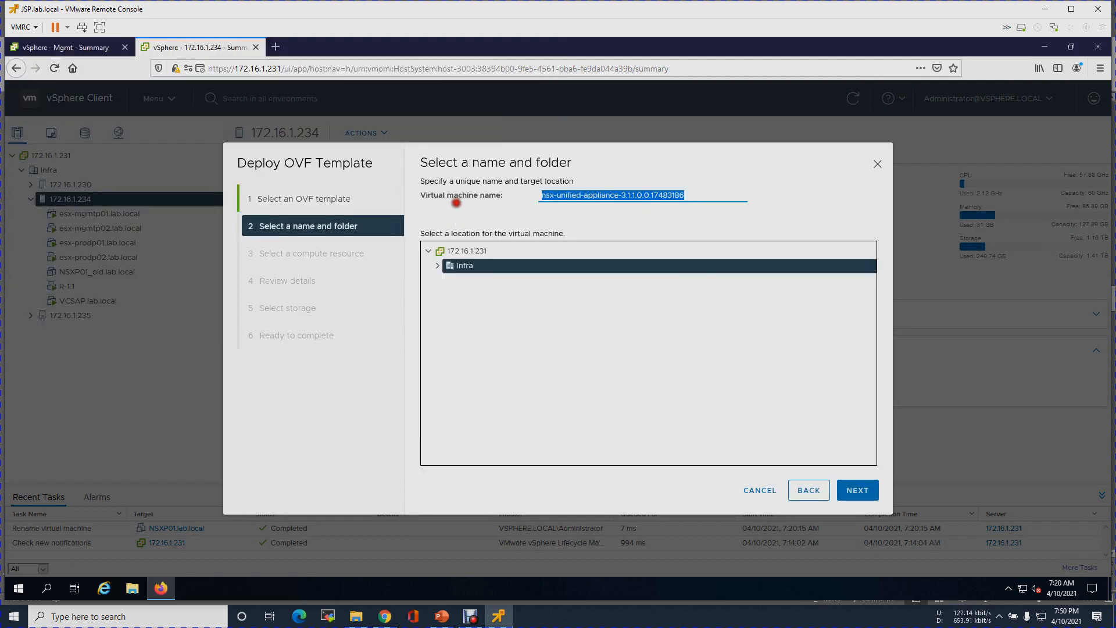
{"action": "type", "text": "NSXP01.lab.local"}
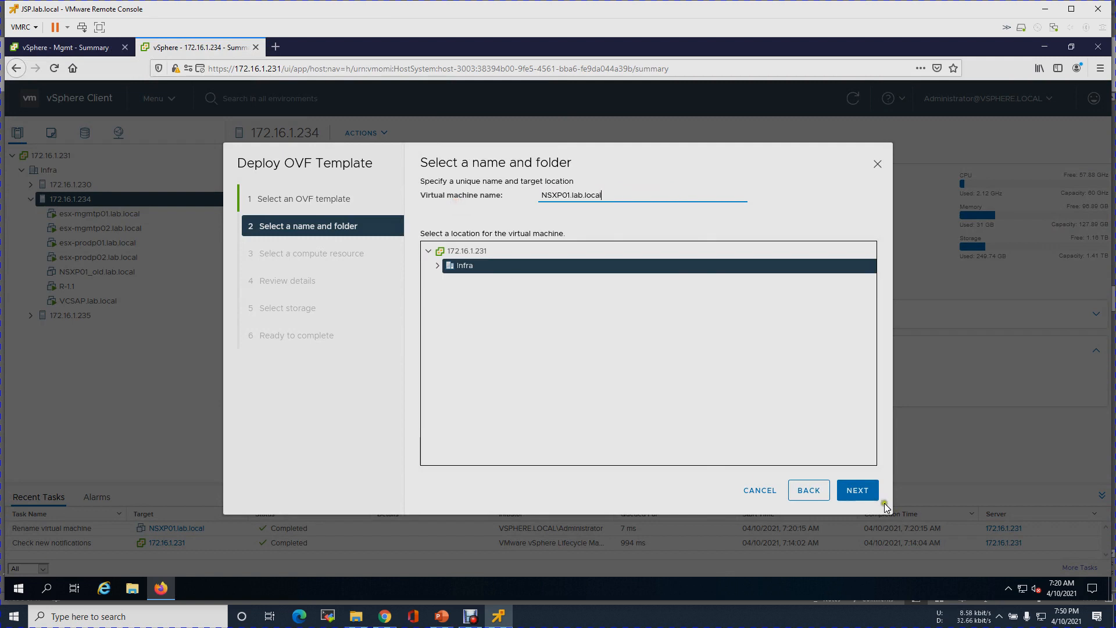
{"action": "left_click", "coordinate": [869, 493]}
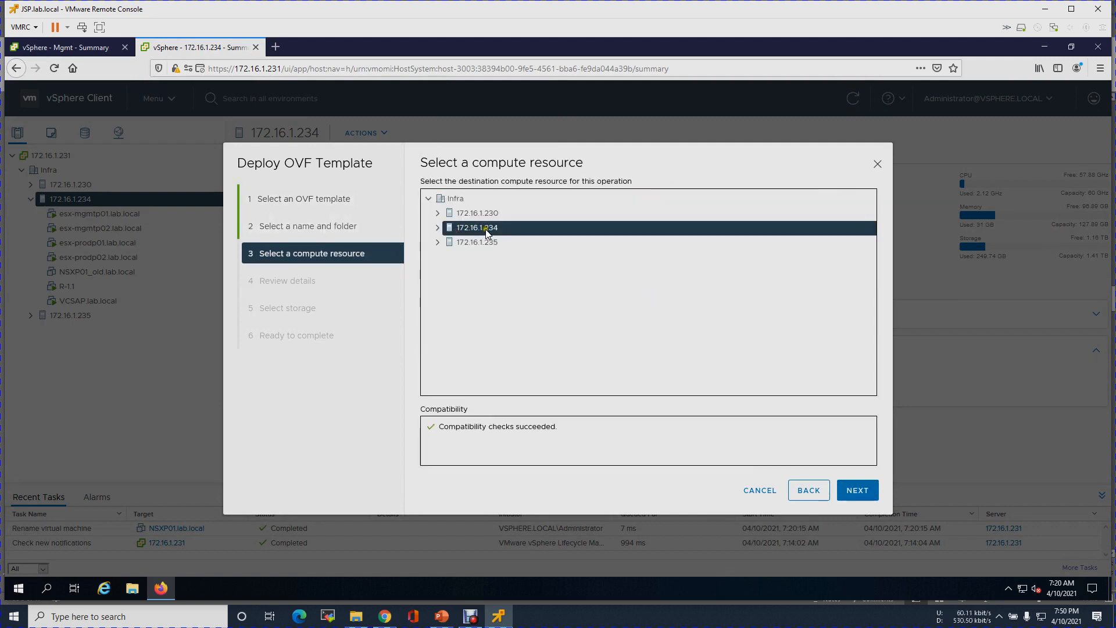
- Accept host 172.16.1.234 as compute resource and review the NSX template details
{"action": "left_click", "coordinate": [866, 490]}
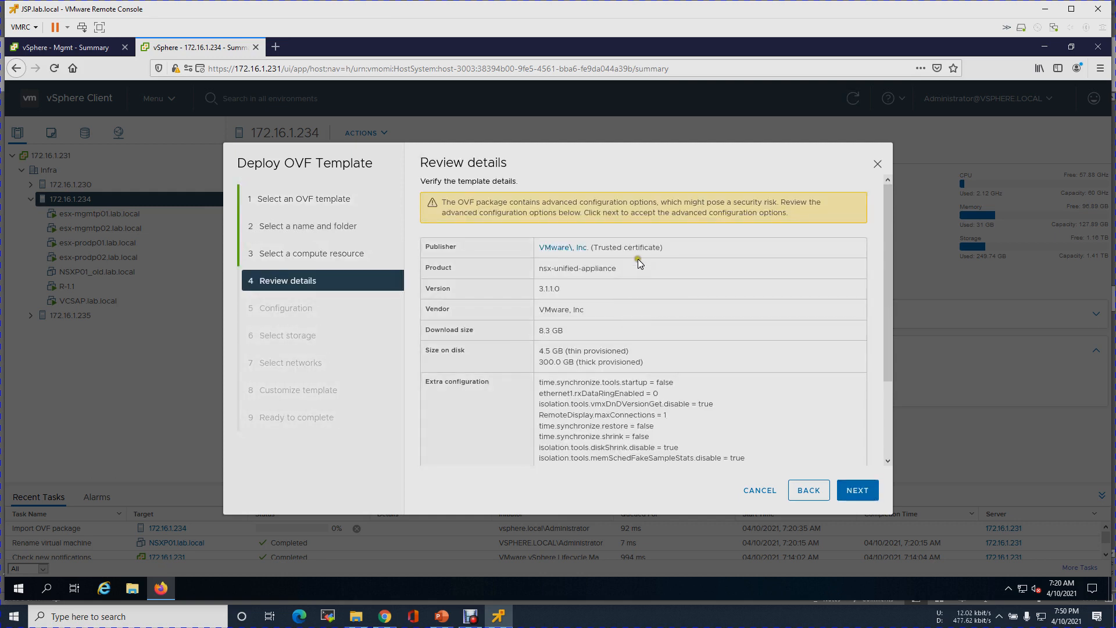
{"action": "scroll", "coordinate": [629, 377], "scroll_direction": "down", "scroll_amount": 3}
{"action": "scroll", "coordinate": [629, 378], "scroll_direction": "up", "scroll_amount": 3}
{"action": "scroll", "coordinate": [636, 379], "scroll_direction": "down", "scroll_amount": 3}
{"action": "left_click", "coordinate": [850, 496]}
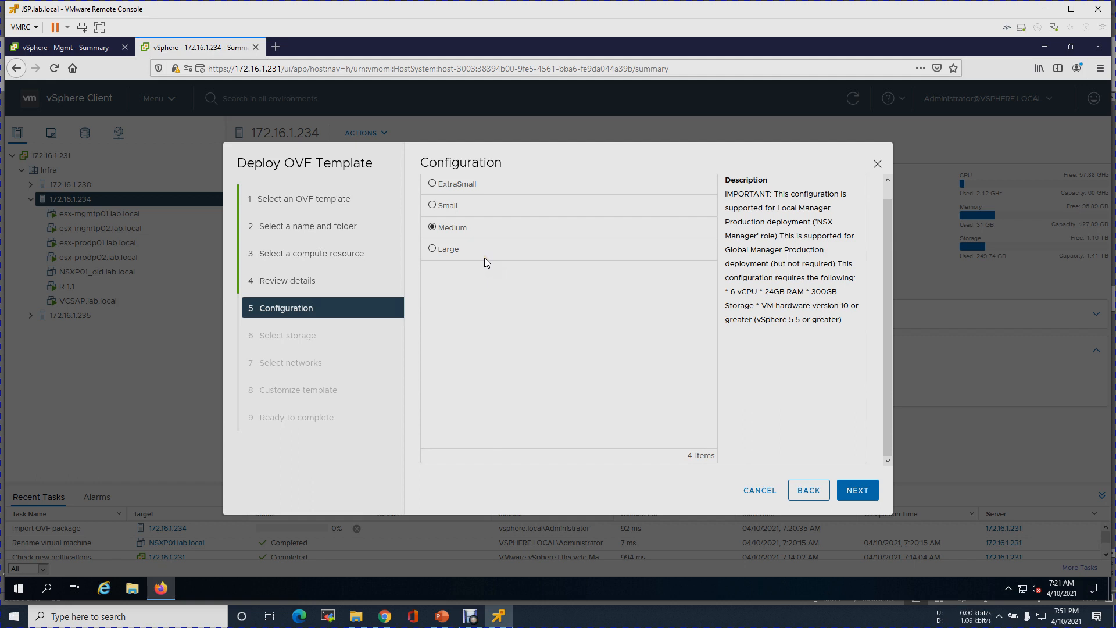
- Choose the Small deployment size (4 vCPU, 16GB RAM) and continue to storage
{"action": "left_click", "coordinate": [476, 236]}
{"action": "left_click_drag", "start_coordinate": [735, 291], "coordinate": [774, 292]}
{"action": "left_click", "coordinate": [446, 207]}
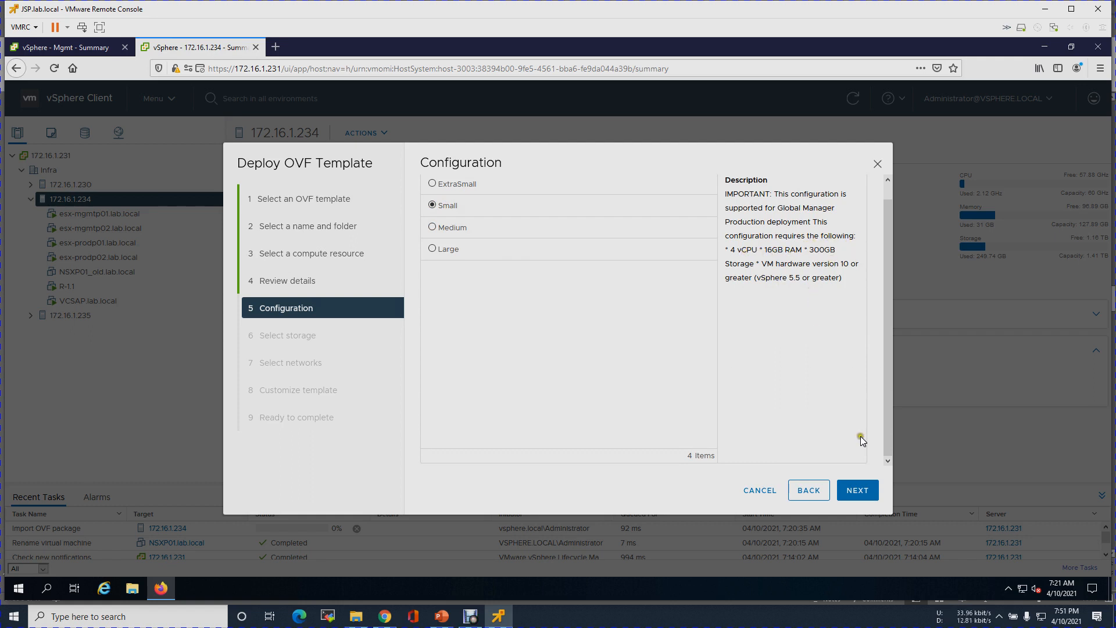
{"action": "left_click", "coordinate": [864, 490]}
{"action": "left_click", "coordinate": [595, 368]}
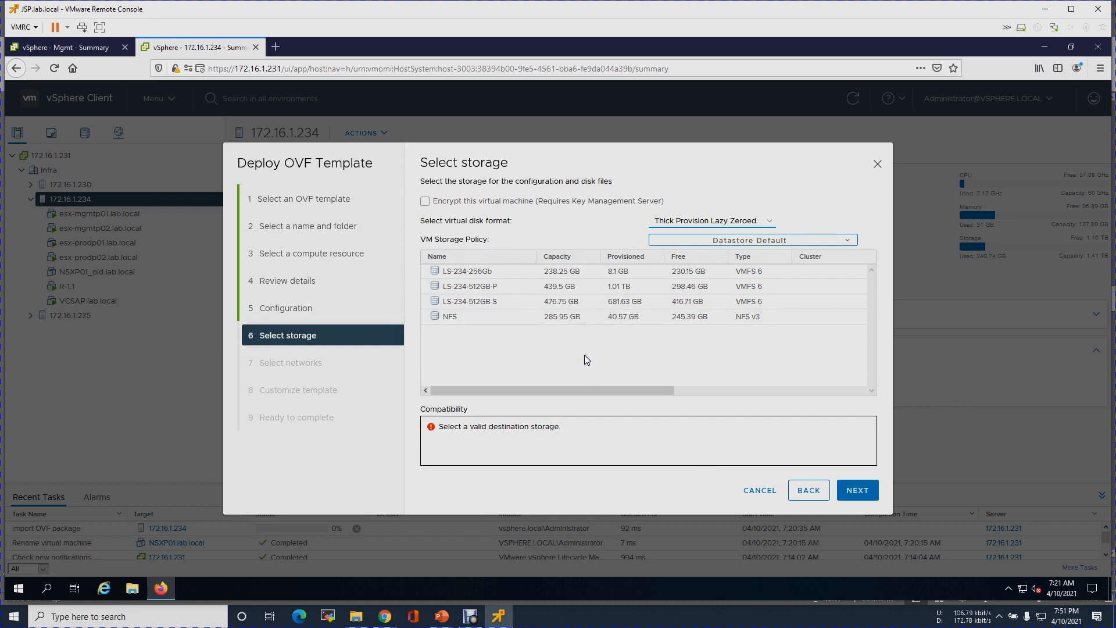
- Store the appliance on datastore LS-234-512GB-S, leaving disks Thick Provision Lazy Zeroed, and proceed to networks
{"action": "left_click", "coordinate": [511, 310]}
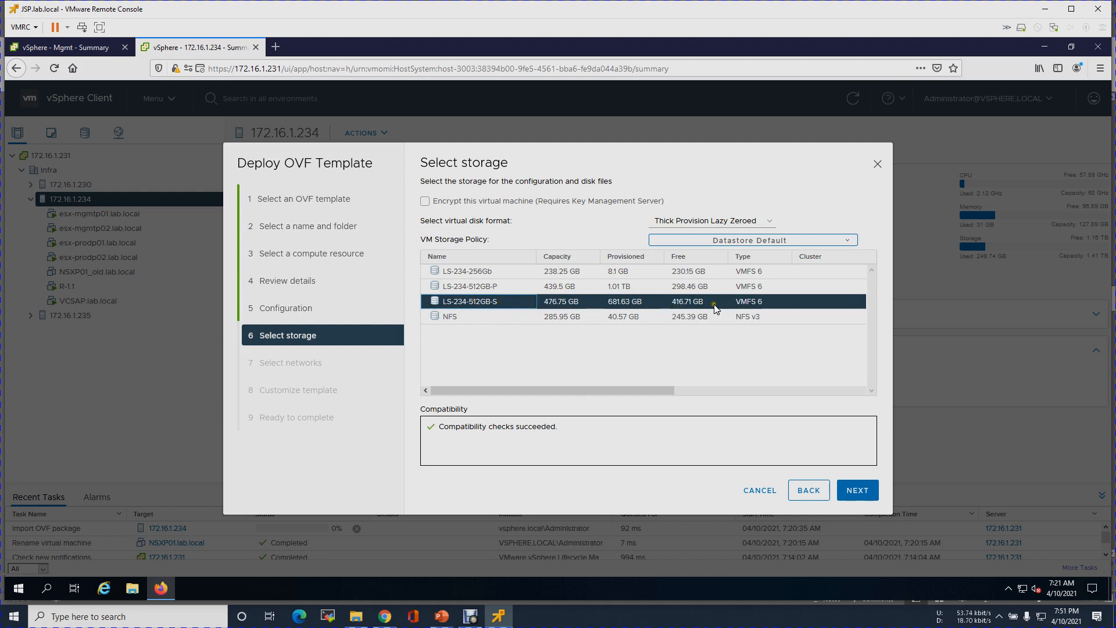
{"action": "left_click", "coordinate": [759, 220]}
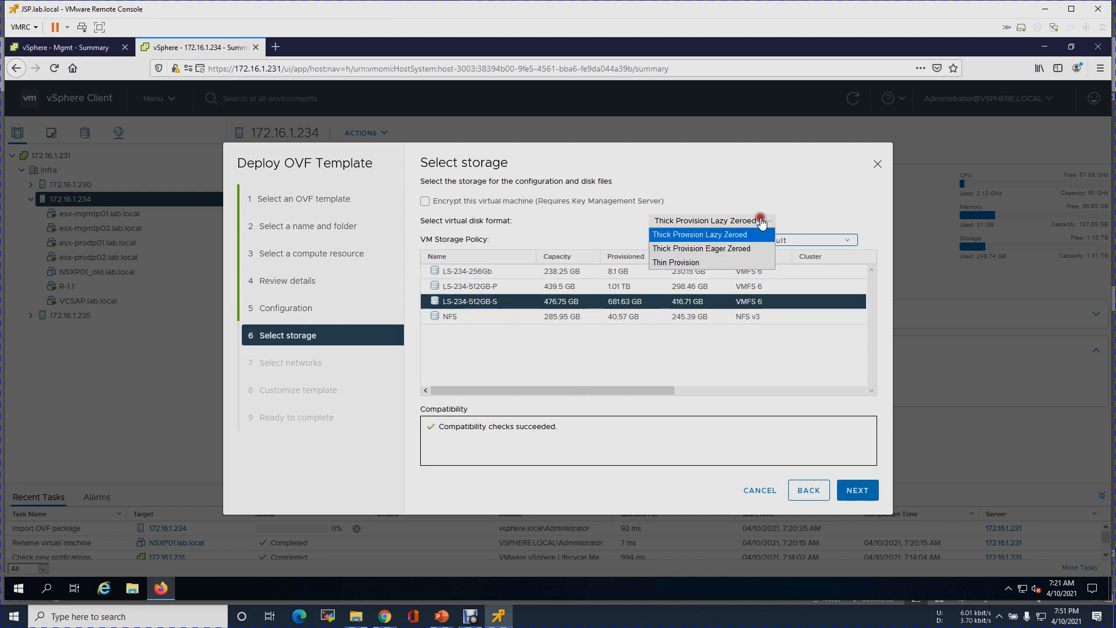
{"action": "left_click", "coordinate": [680, 263]}
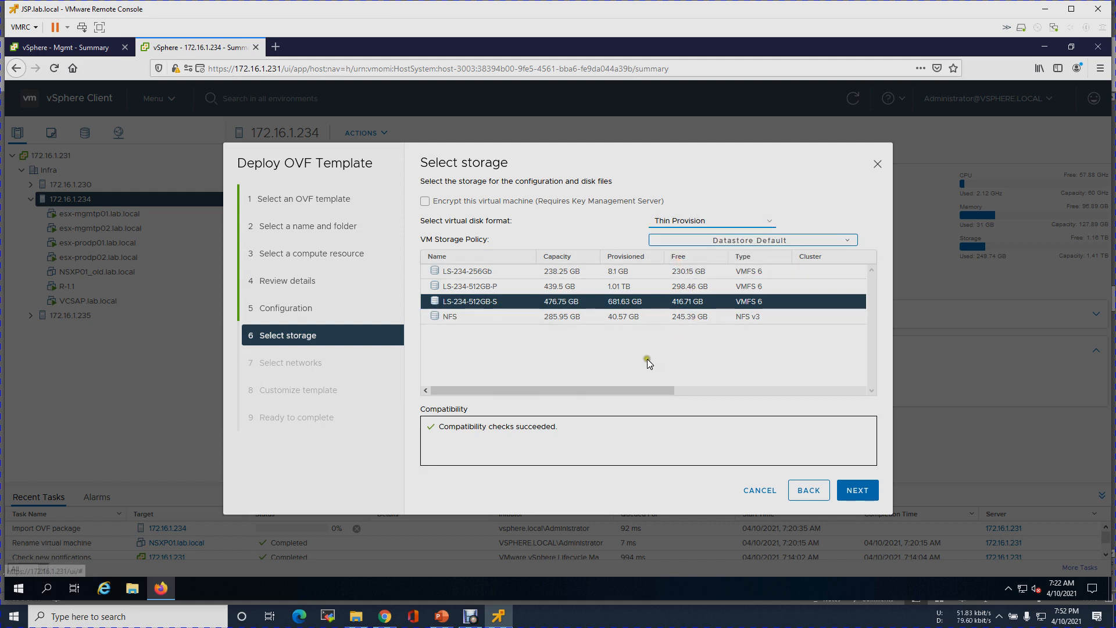
{"action": "left_click", "coordinate": [685, 303]}
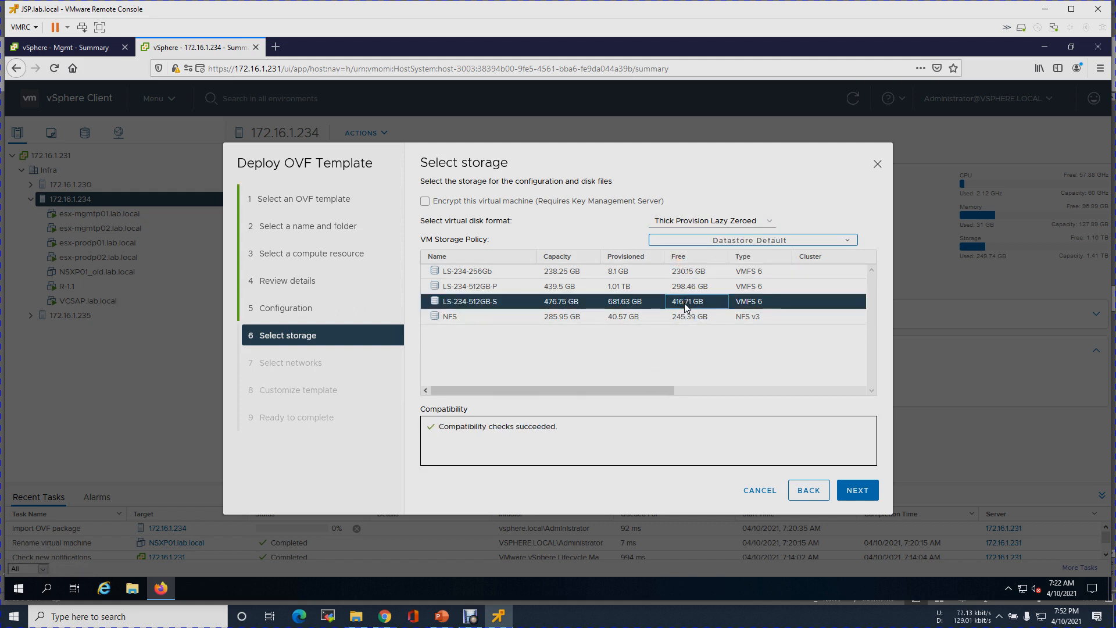
{"action": "left_click", "coordinate": [868, 493]}
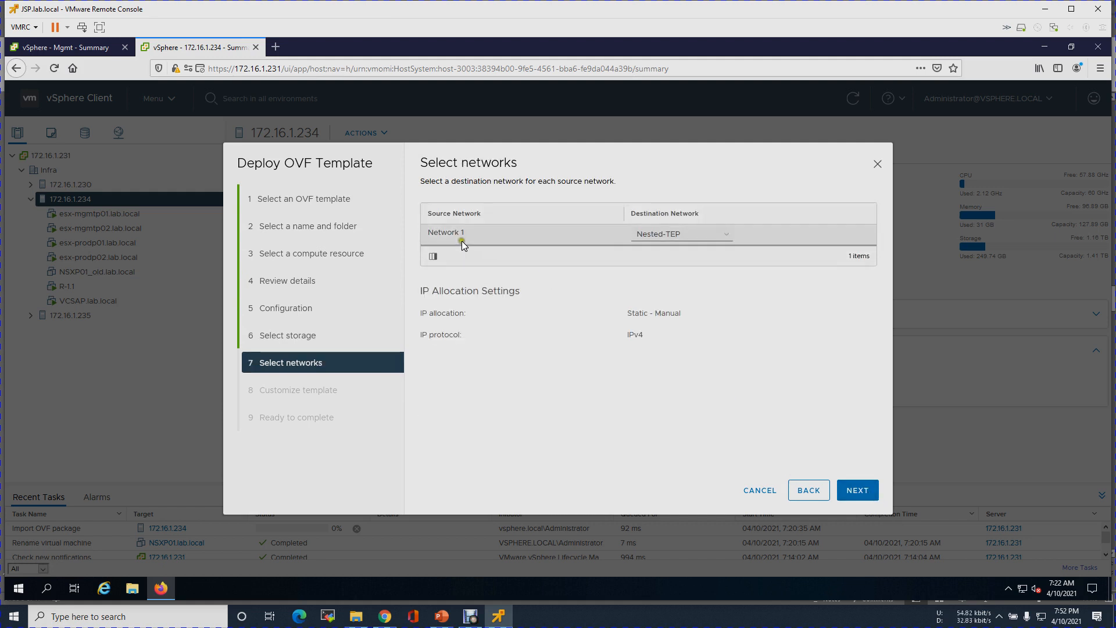
- Check the lab IP scheme slide, then map Network 1's destination to Nested-Mgmt
{"action": "left_click", "coordinate": [442, 616]}
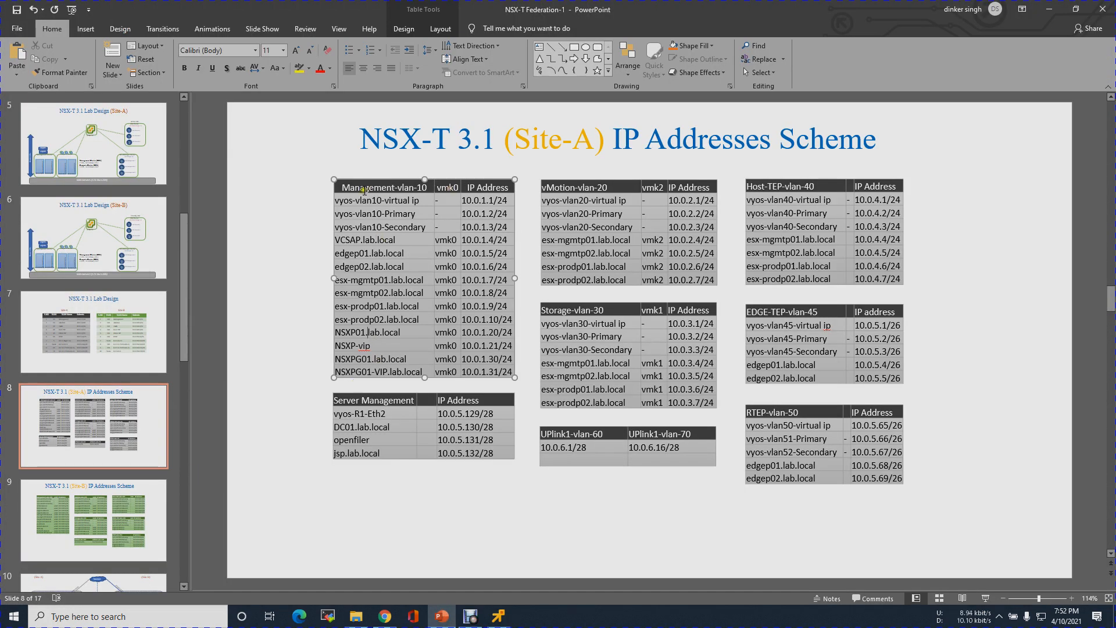
{"action": "left_click", "coordinate": [499, 617]}
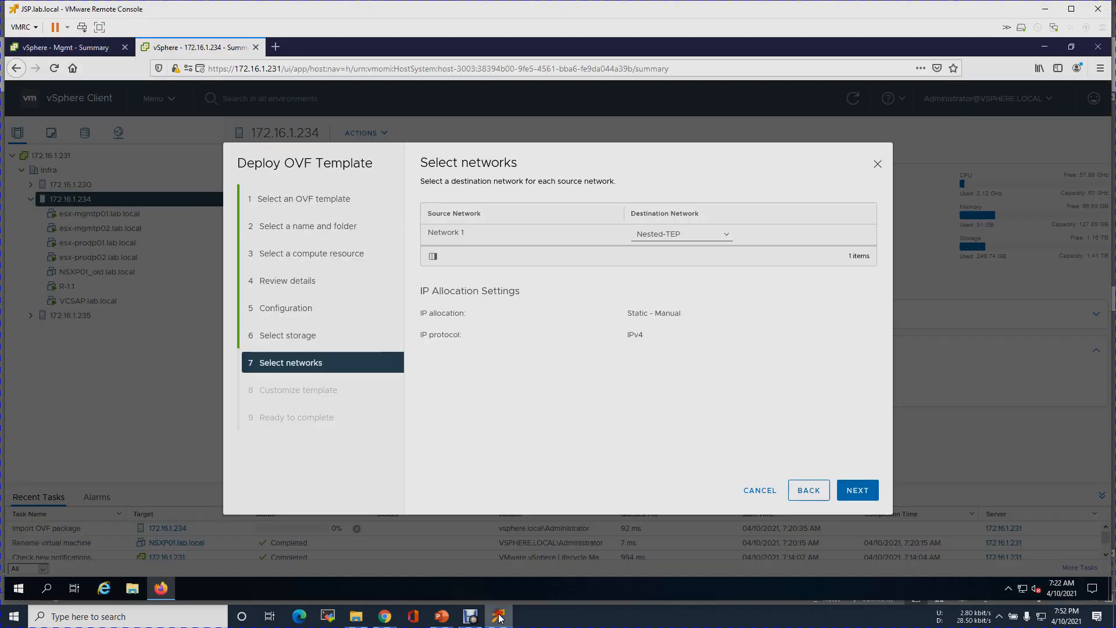
{"action": "left_click", "coordinate": [722, 235]}
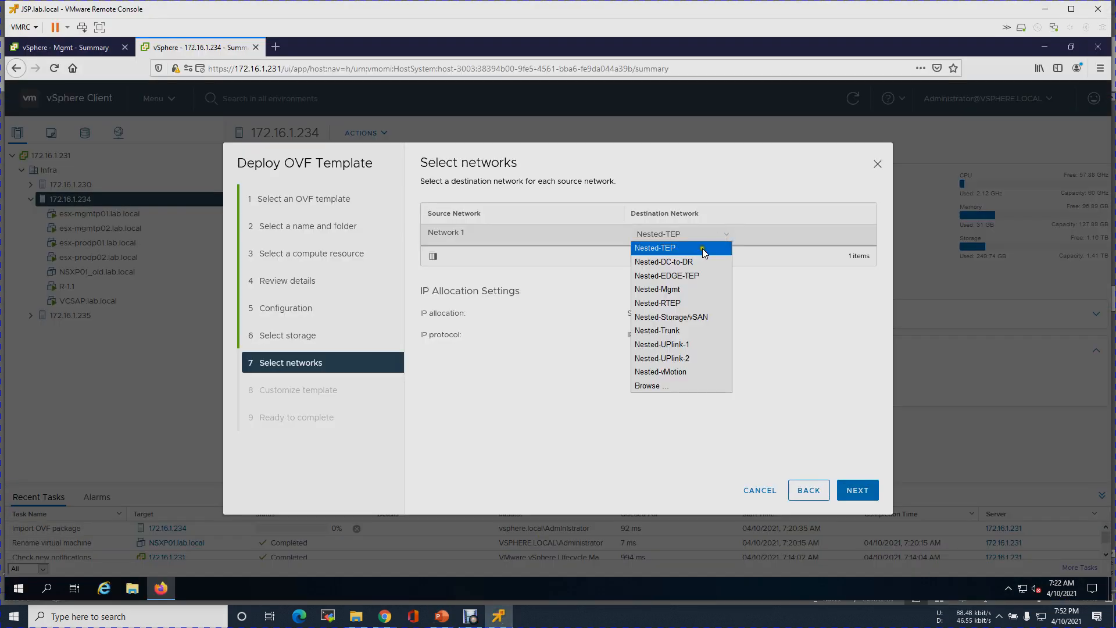
{"action": "left_click", "coordinate": [680, 290]}
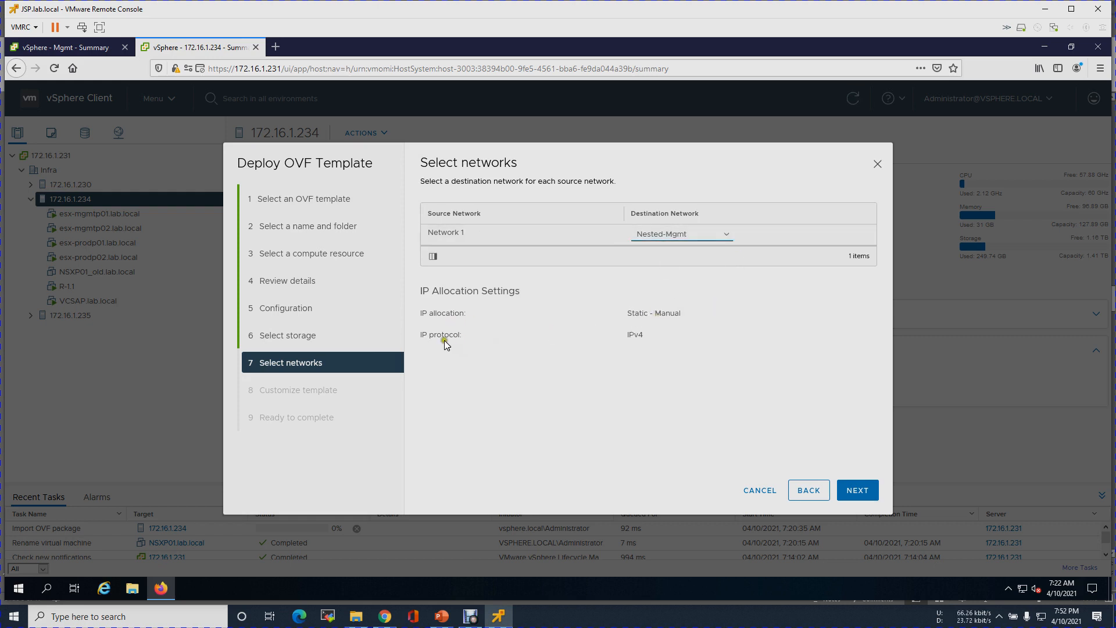
- Edit the root password in Customize template and paste the same value into its confirm field
{"action": "left_click", "coordinate": [863, 490]}
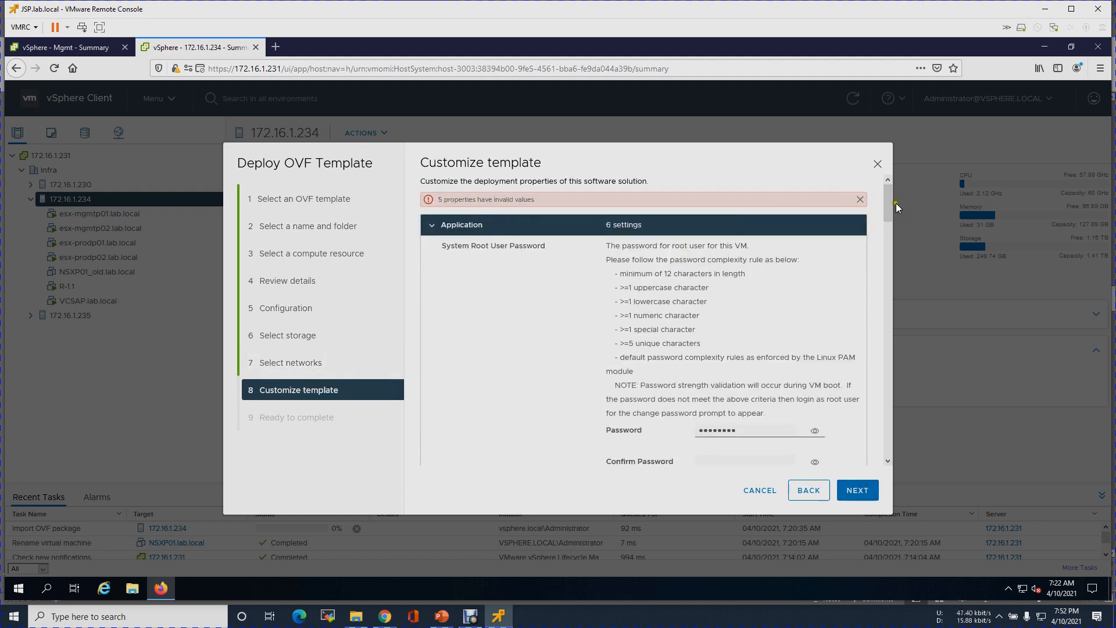
{"action": "mouse_move", "coordinate": [891, 211]}
{"action": "left_mouse_down"}
{"action": "mouse_move", "coordinate": [889, 231]}
{"action": "mouse_move", "coordinate": [888, 211]}
{"action": "left_mouse_up"}
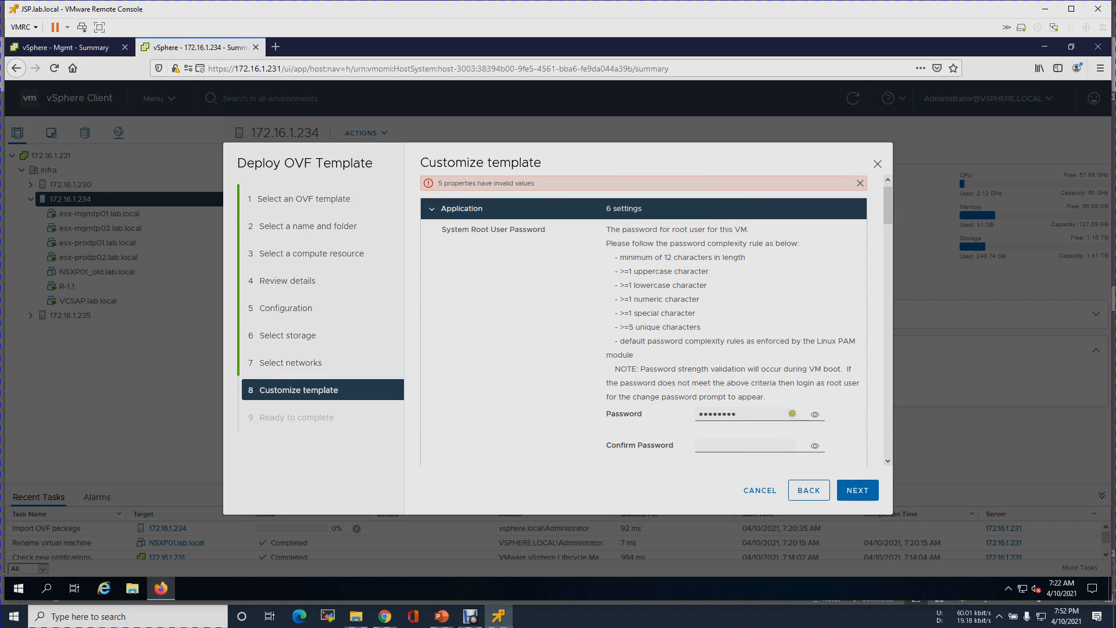
{"action": "left_click", "coordinate": [815, 414]}
{"action": "key", "text": "BackSpace"}
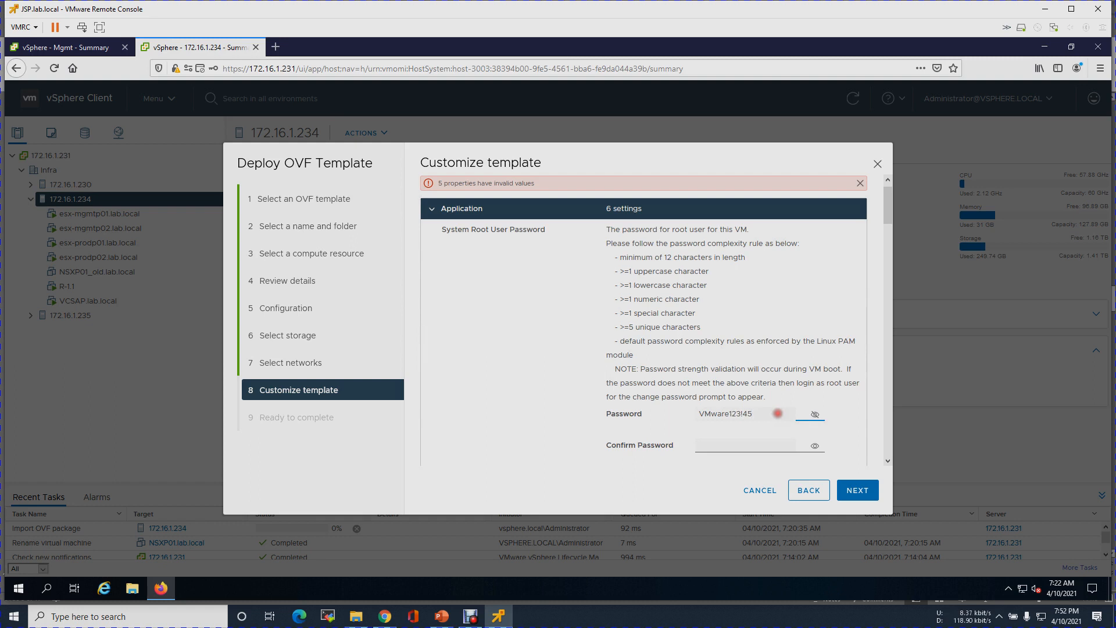
{"action": "left_click_drag", "start_coordinate": [778, 413], "coordinate": [684, 407]}
{"action": "key", "text": "ctrl+c"}
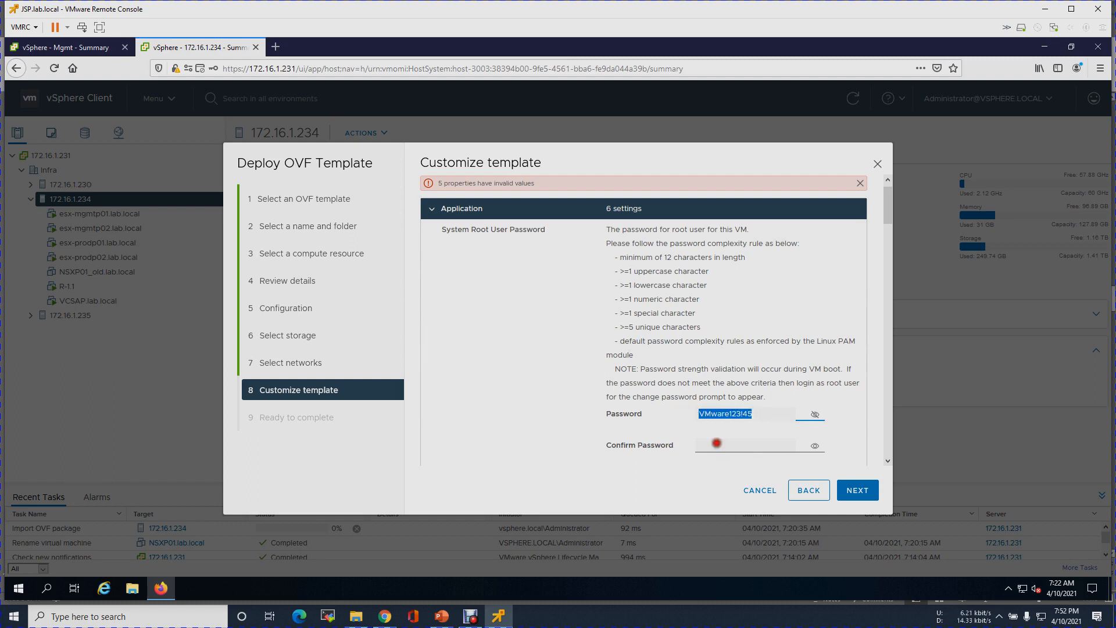
{"action": "left_click", "coordinate": [719, 446]}
{"action": "key", "text": "ctrl+v"}
{"action": "left_click", "coordinate": [815, 446]}
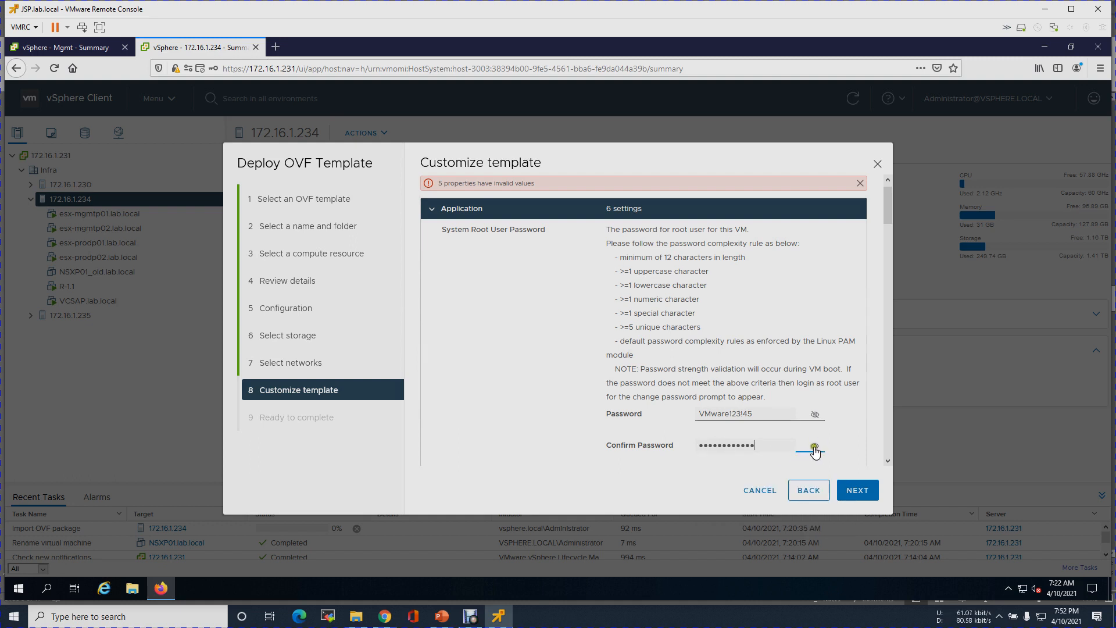
- Replace the CLI admin password with the new password and confirm it
{"action": "left_click", "coordinate": [888, 463]}
{"action": "left_click", "coordinate": [887, 463]}
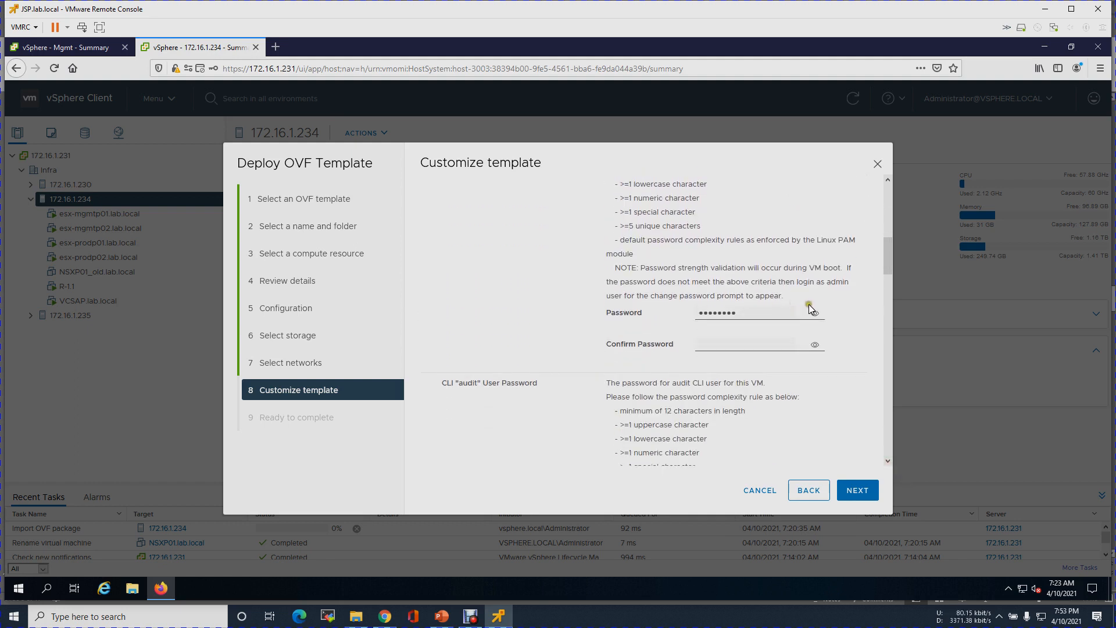
{"action": "left_click_drag", "start_coordinate": [891, 263], "coordinate": [890, 261]}
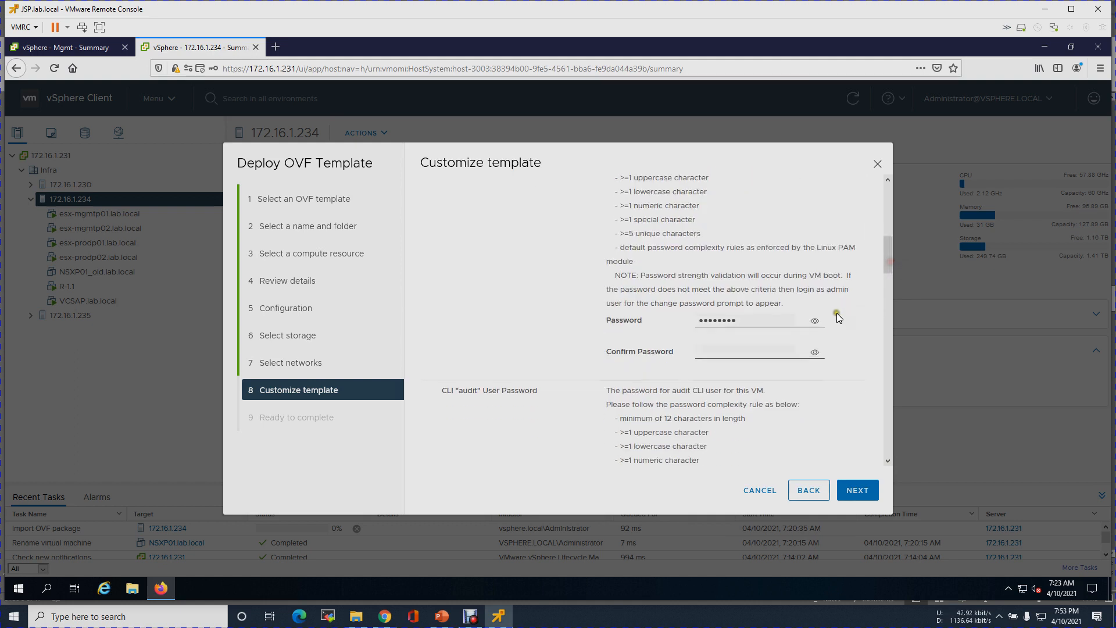
{"action": "left_click", "coordinate": [819, 320]}
{"action": "left_click_drag", "start_coordinate": [765, 318], "coordinate": [664, 318]}
{"action": "key", "text": "ctrl+v"}
{"action": "left_click", "coordinate": [738, 352]}
{"action": "key", "text": "ctrl+v"}
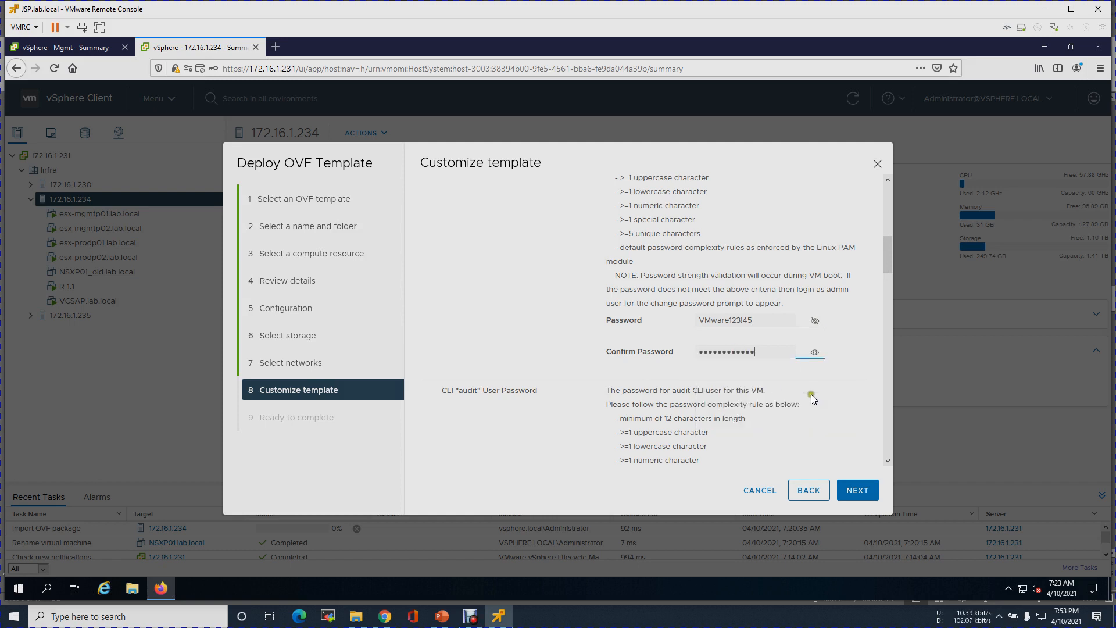
- Replace the CLI audit password with the same new password and confirm it
{"action": "left_click_drag", "start_coordinate": [888, 257], "coordinate": [884, 296]}
{"action": "left_click", "coordinate": [816, 324]}
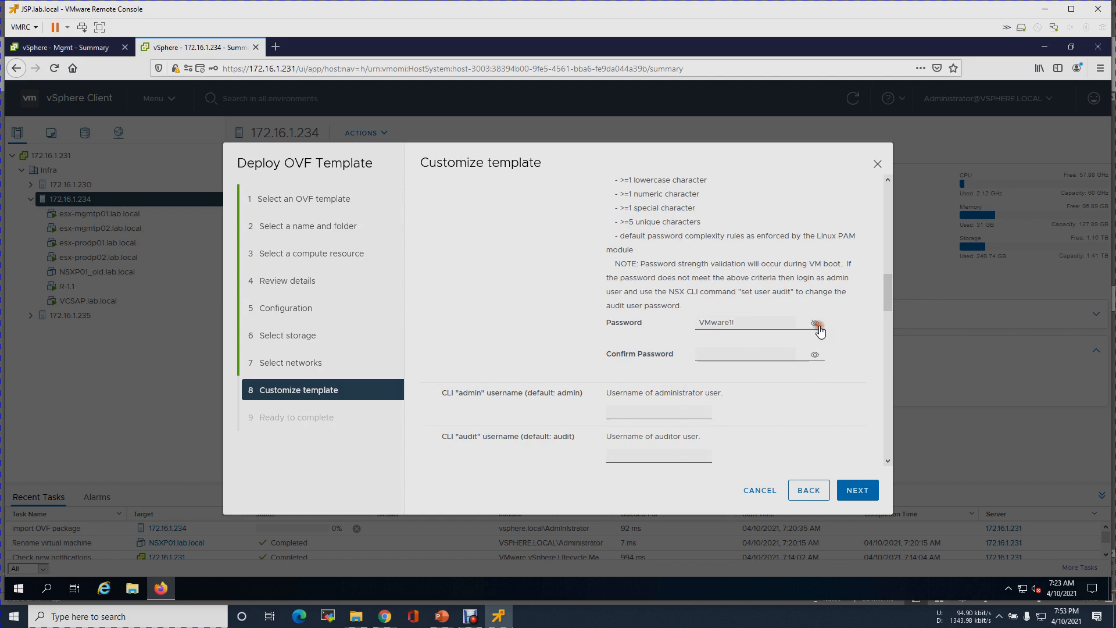
{"action": "left_click_drag", "start_coordinate": [755, 320], "coordinate": [696, 318]}
{"action": "key", "text": "ctrl+v"}
{"action": "left_click", "coordinate": [724, 354]}
{"action": "key", "text": "ctrl+v"}
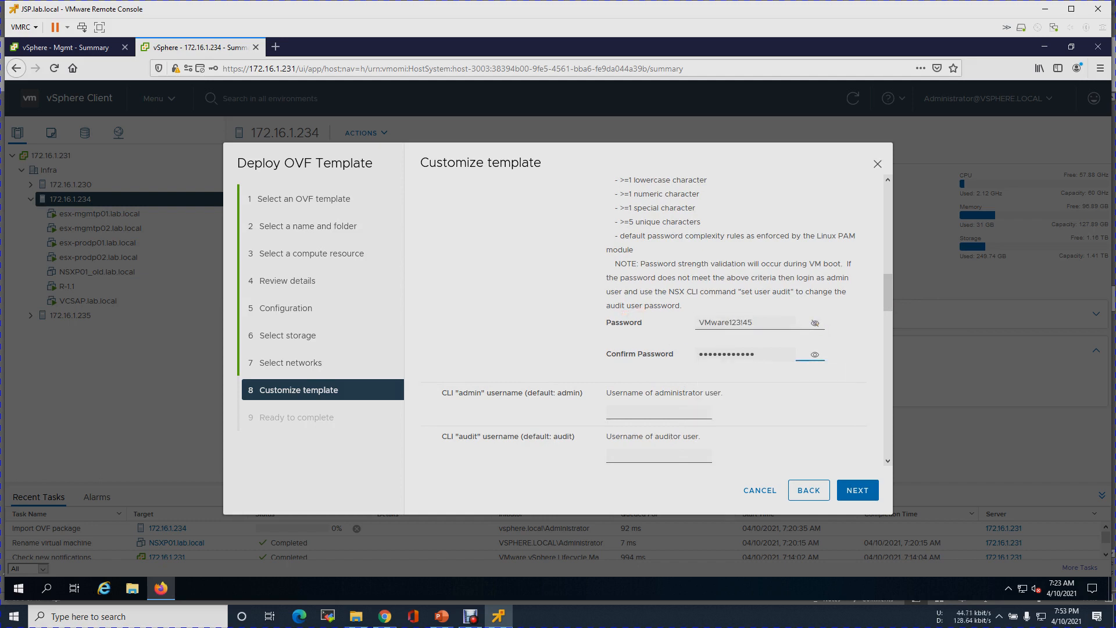
{"action": "left_click_drag", "start_coordinate": [887, 293], "coordinate": [887, 314]}
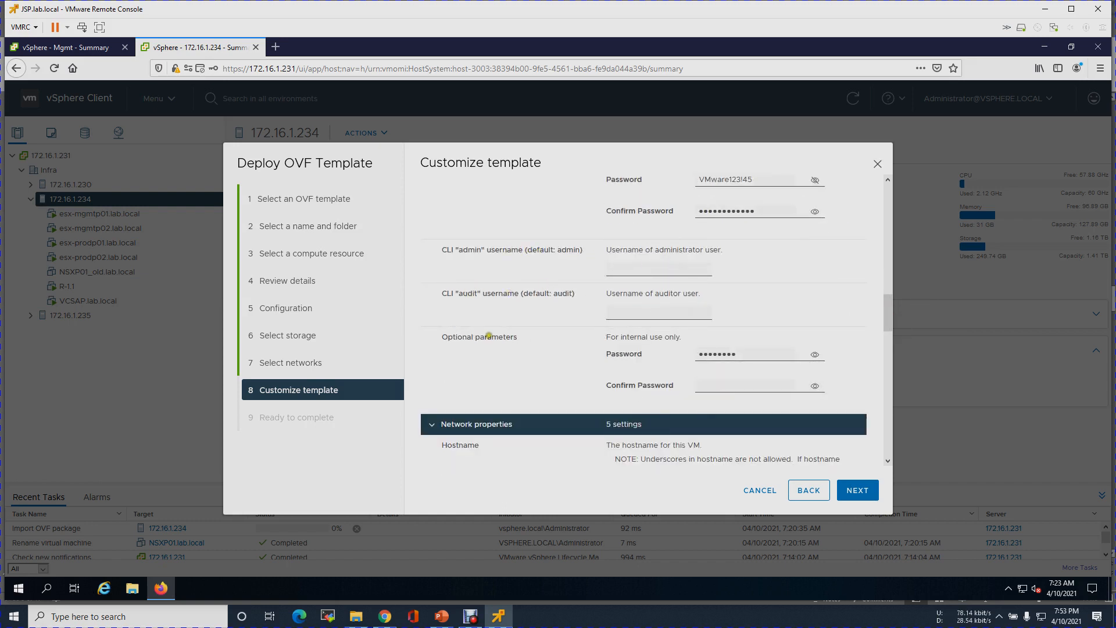
- Clear the optional parameters password field
{"action": "left_click_drag", "start_coordinate": [765, 354], "coordinate": [683, 354]}
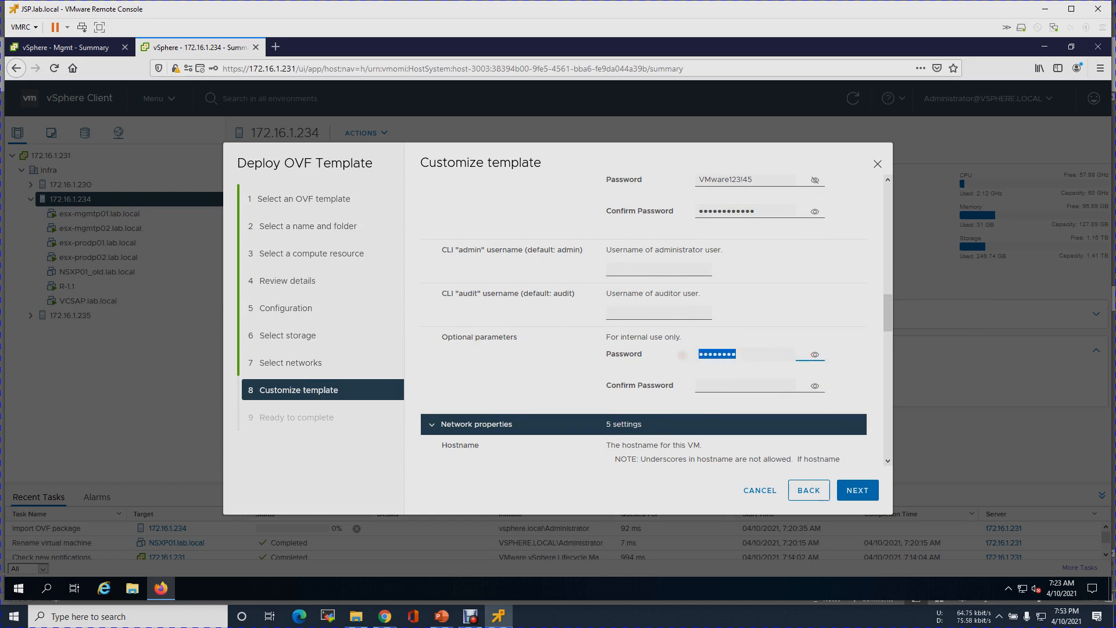
{"action": "key", "text": "BackSpace"}
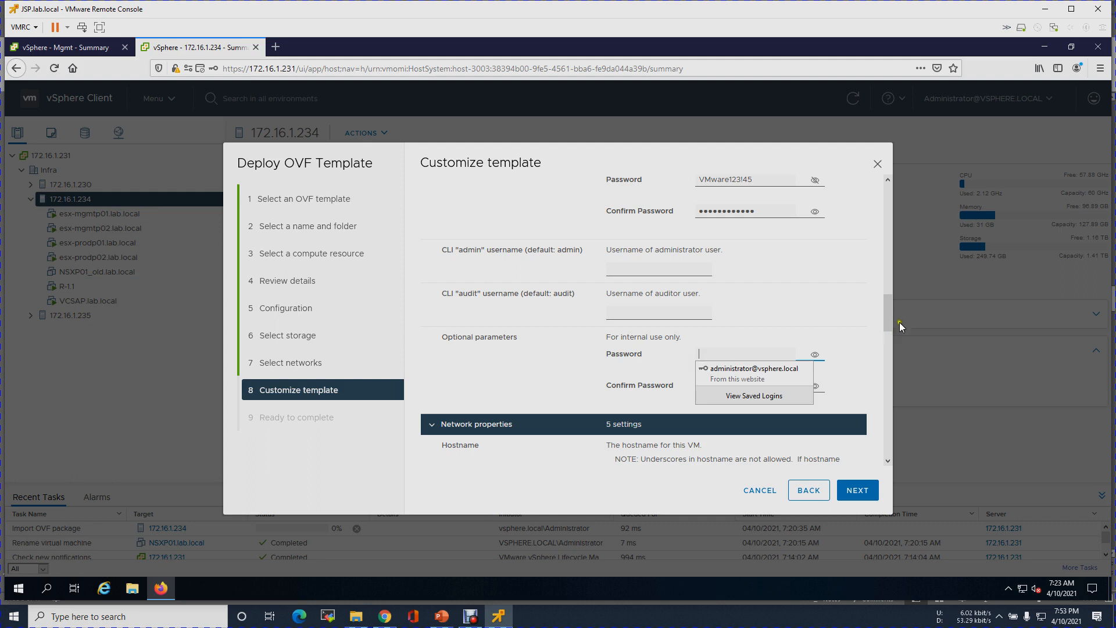
{"action": "left_click_drag", "start_coordinate": [887, 316], "coordinate": [887, 326]}
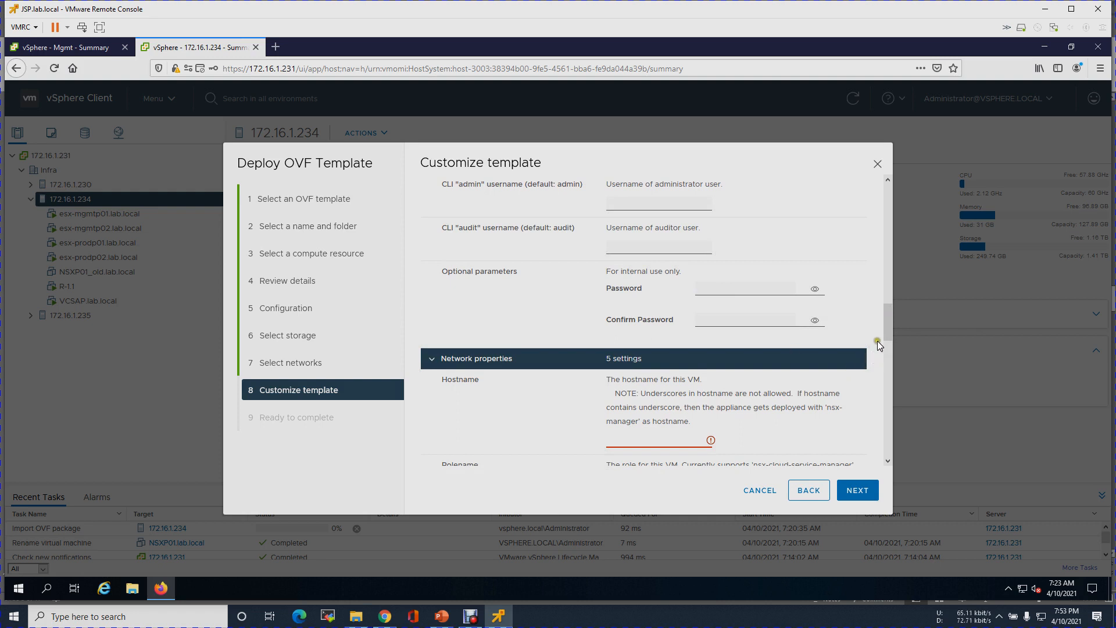
{"action": "left_click_drag", "start_coordinate": [886, 329], "coordinate": [885, 346]}
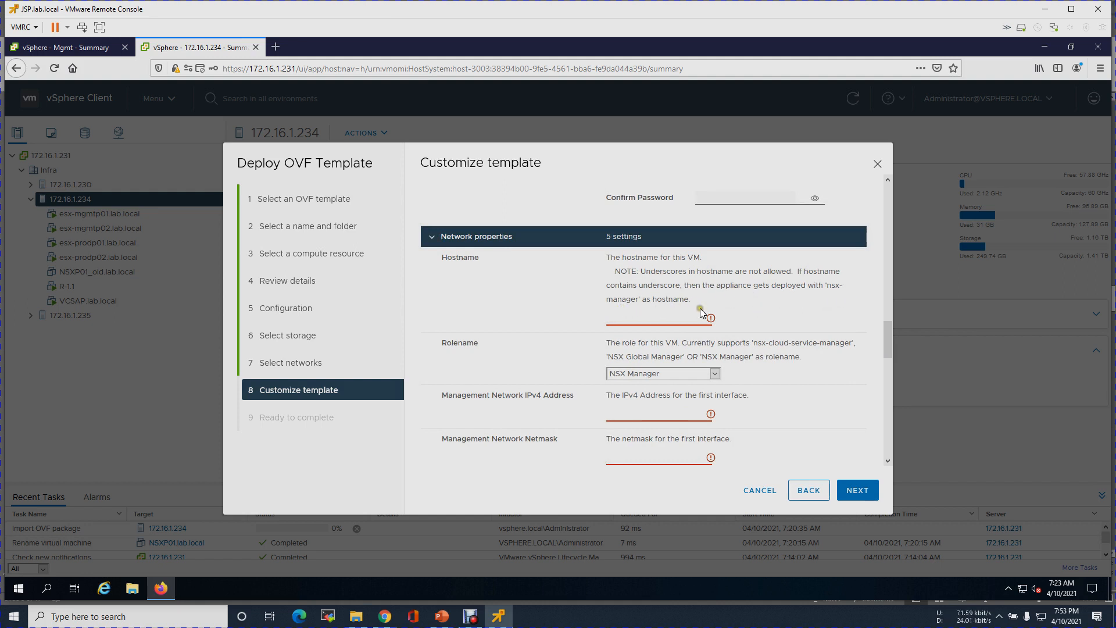
- Enter hostname NSXP01 and keep NSX Manager as the appliance role
{"action": "left_click", "coordinate": [642, 320]}
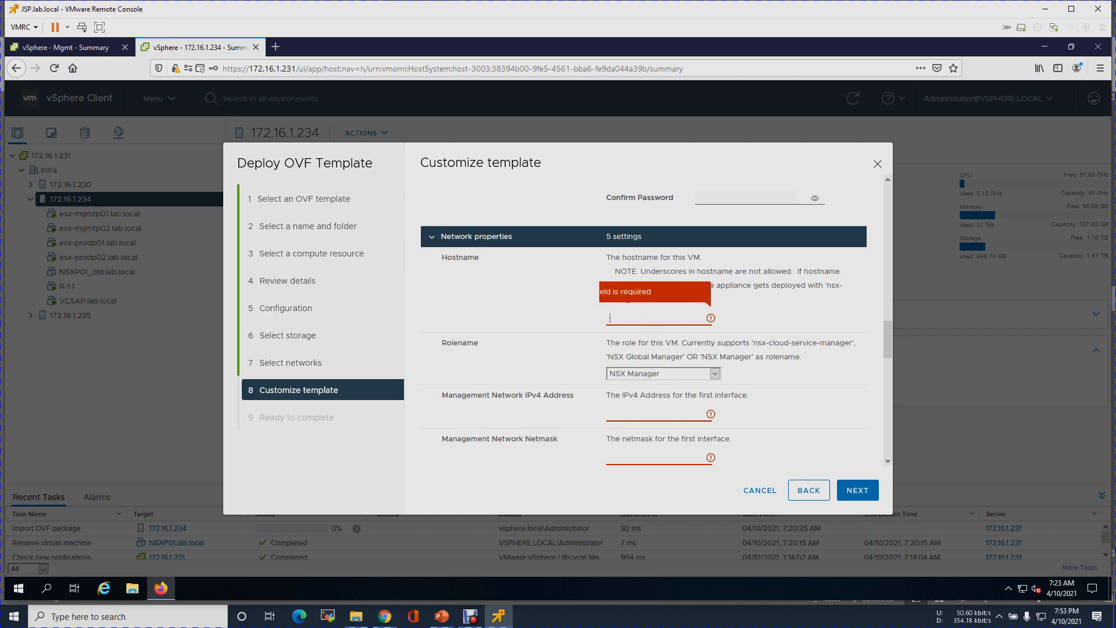
{"action": "type", "text": "NSXP01"}
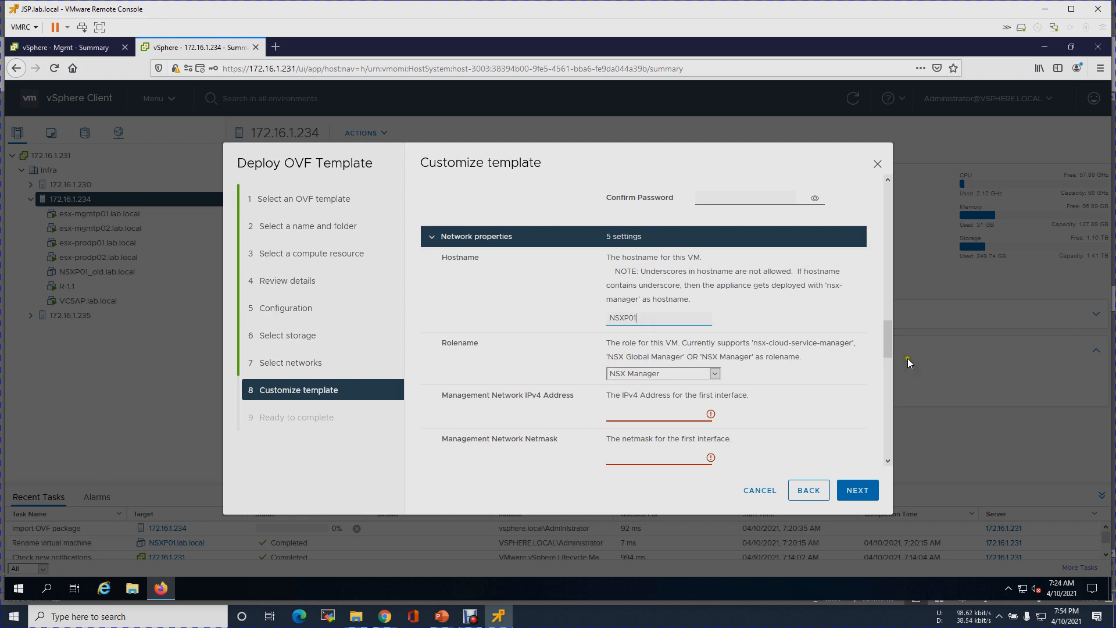
{"action": "scroll", "coordinate": [889, 346], "scroll_direction": "down", "scroll_amount": 3}
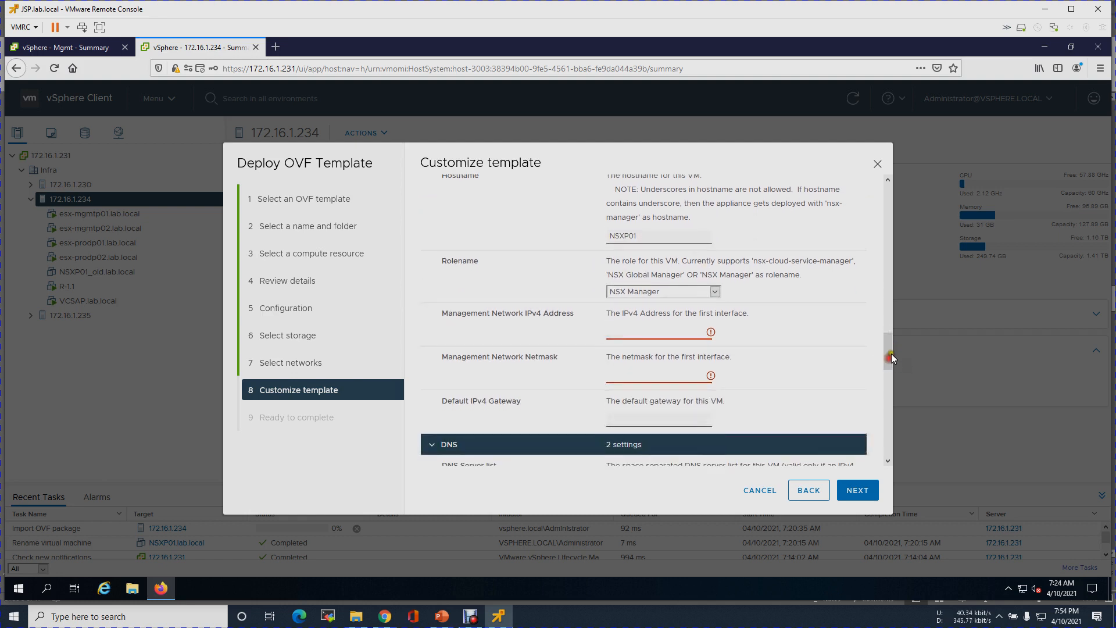
{"action": "left_click", "coordinate": [715, 291]}
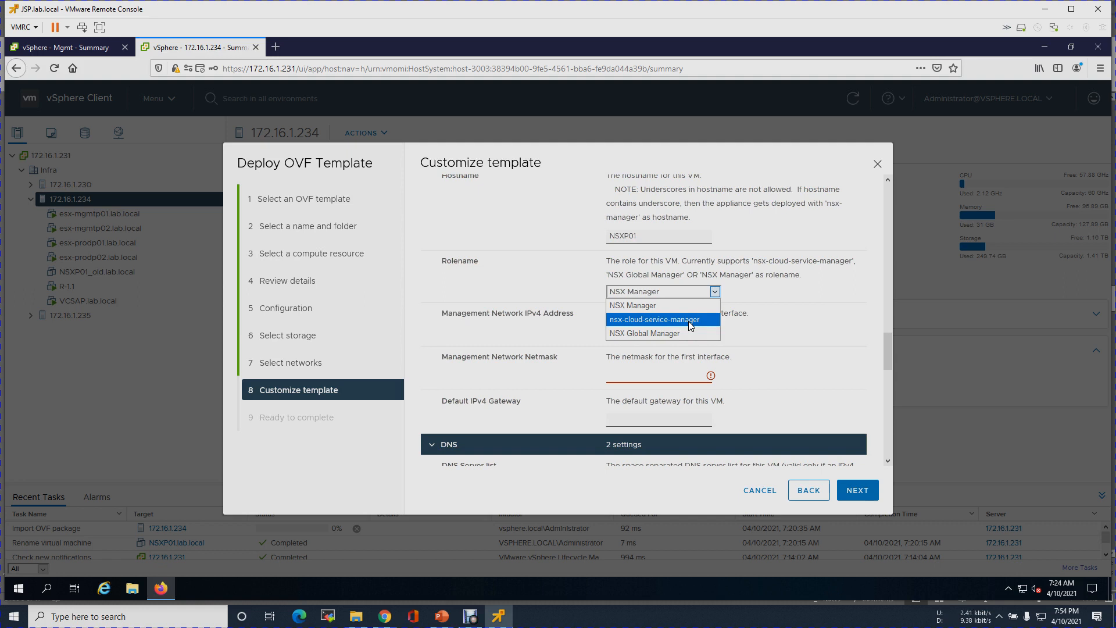
{"action": "left_click", "coordinate": [649, 308]}
{"action": "left_click_drag", "start_coordinate": [449, 313], "coordinate": [567, 312]}
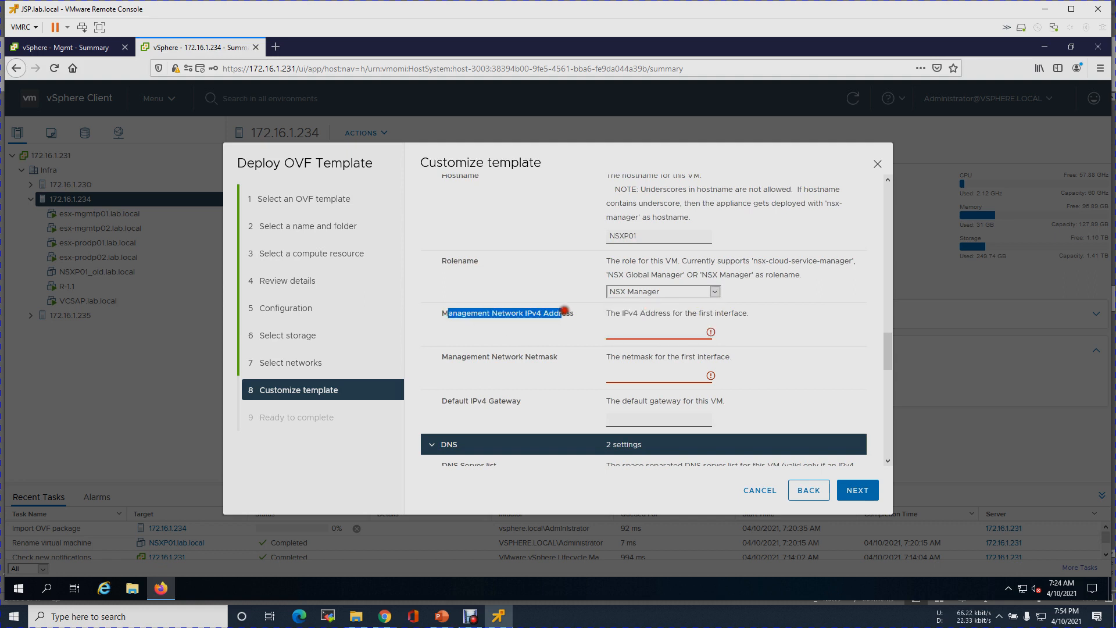
- Enter management IP 10.0.1.20, netmask 255.255.255.0 and gateway 10.0.1.1 per the IP scheme slide
{"action": "left_click", "coordinate": [710, 335]}
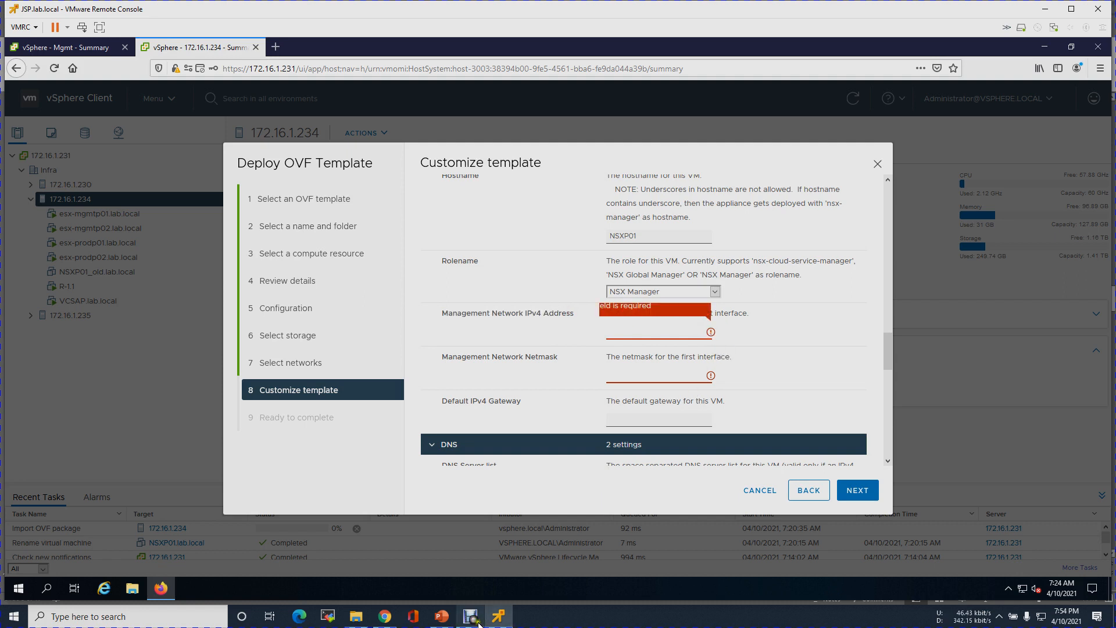
{"action": "left_click", "coordinate": [442, 616]}
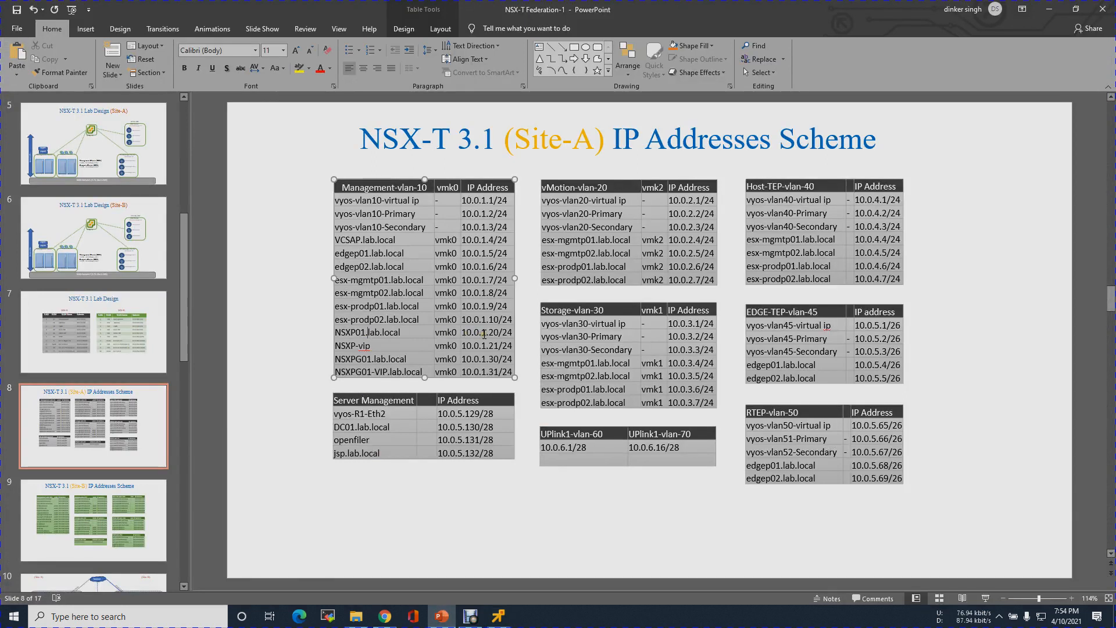
{"action": "left_click", "coordinate": [1048, 10]}
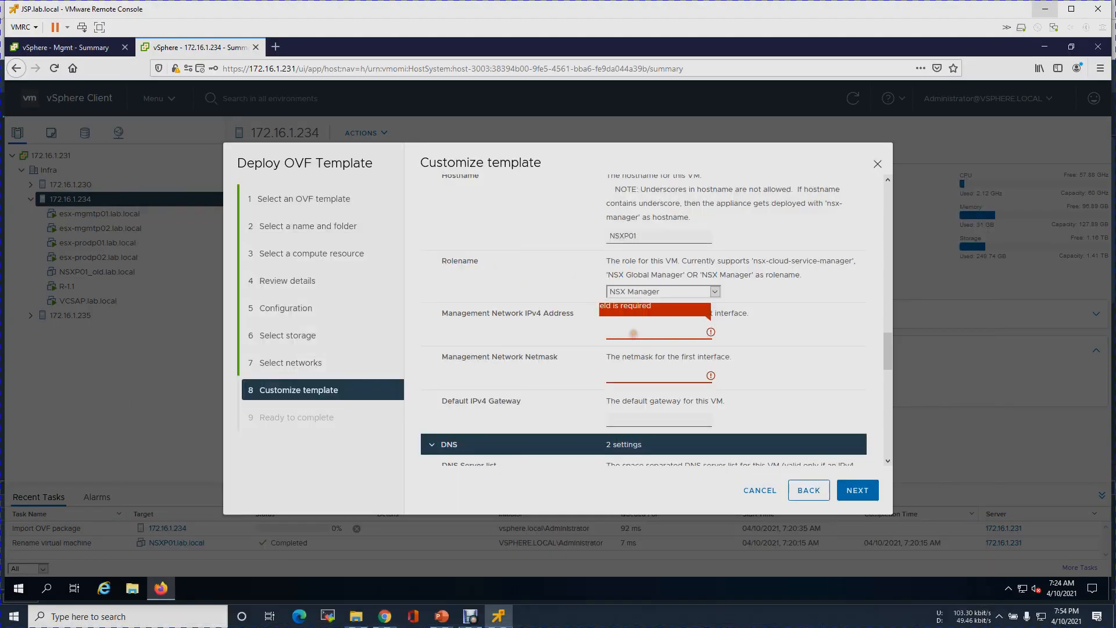
{"action": "left_click", "coordinate": [634, 333]}
{"action": "type", "text": "10.0.1.20"}
{"action": "key", "text": "Tab"}
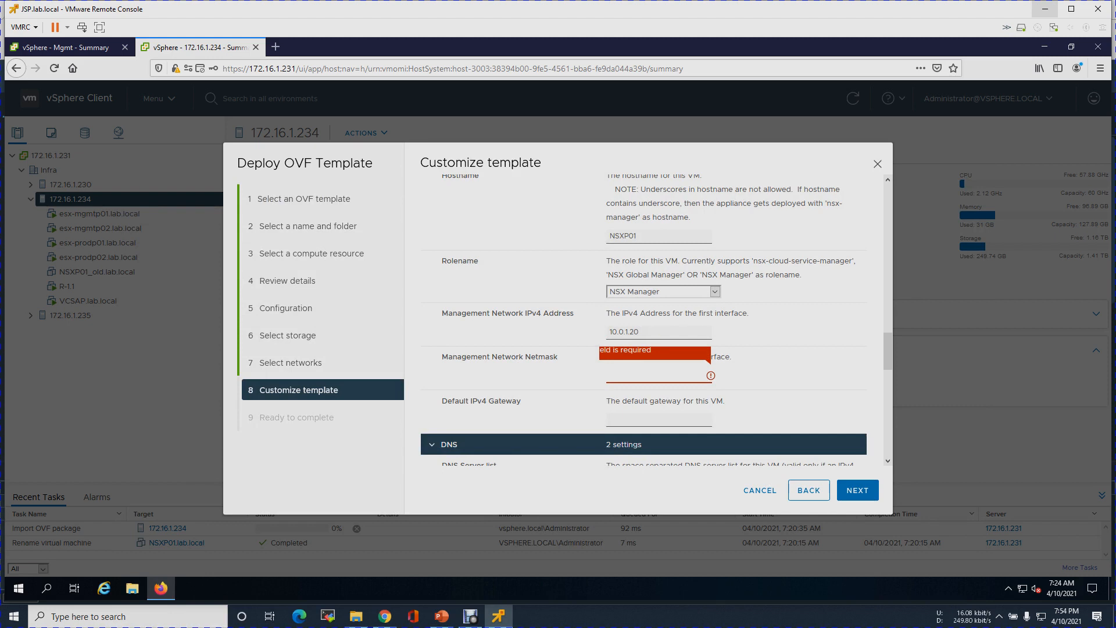
{"action": "type", "text": "2"}
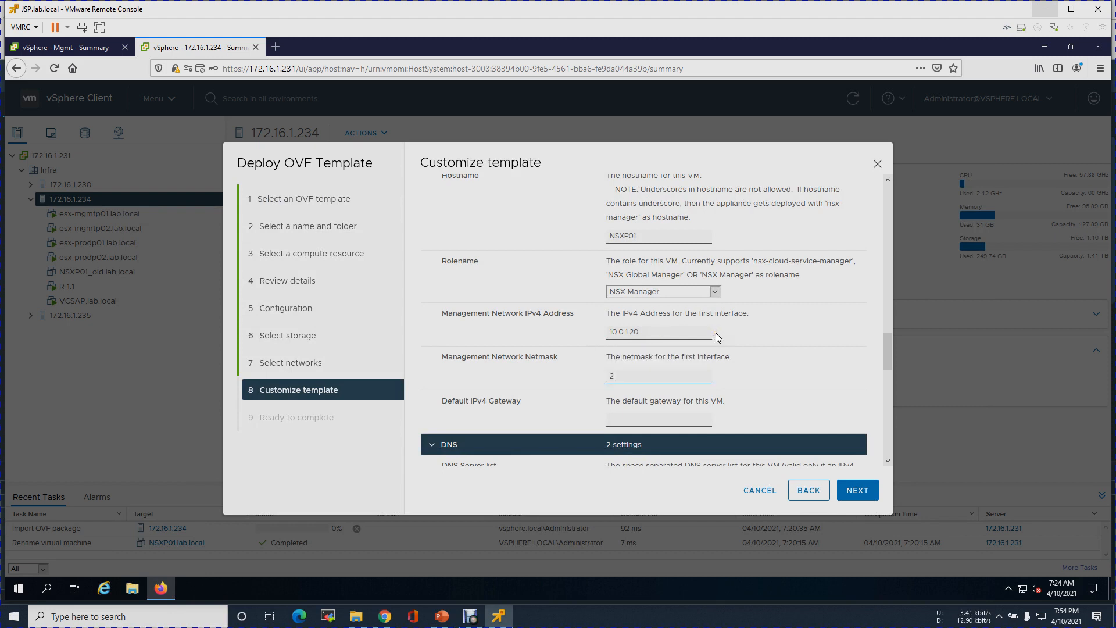
{"action": "type", "text": "55.255.255.0"}
{"action": "mouse_move", "coordinate": [887, 347]}
{"action": "left_mouse_down"}
{"action": "mouse_move", "coordinate": [889, 372]}
{"action": "mouse_move", "coordinate": [889, 360]}
{"action": "left_mouse_up"}
{"action": "left_click", "coordinate": [629, 344]}
{"action": "type", "text": "10.0."}
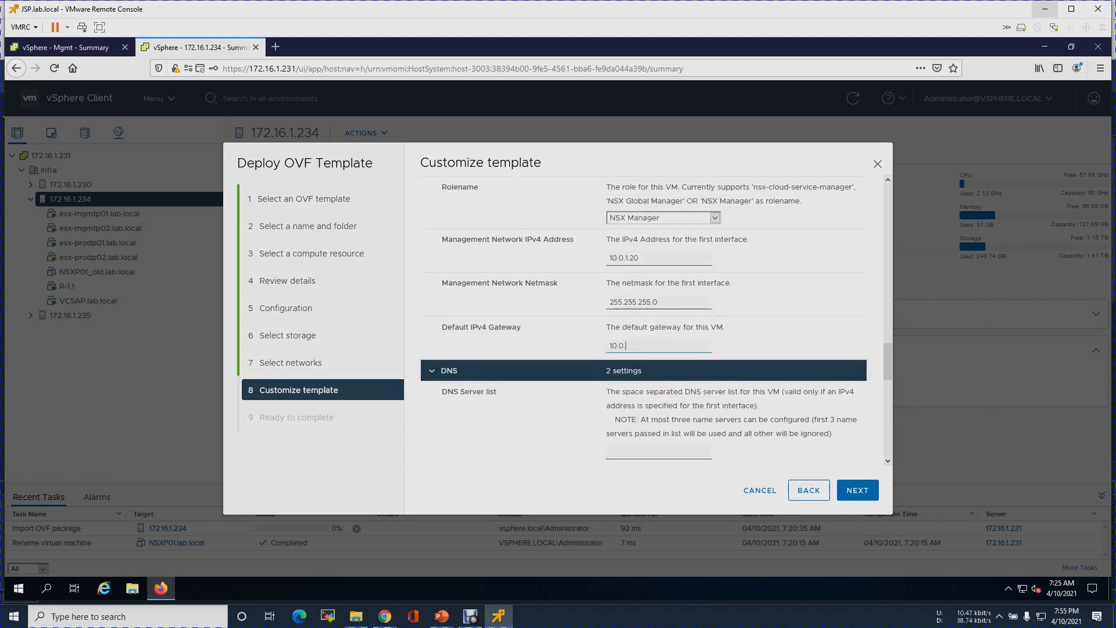
{"action": "type", "text": "1.1"}
{"action": "left_click_drag", "start_coordinate": [887, 366], "coordinate": [888, 384]}
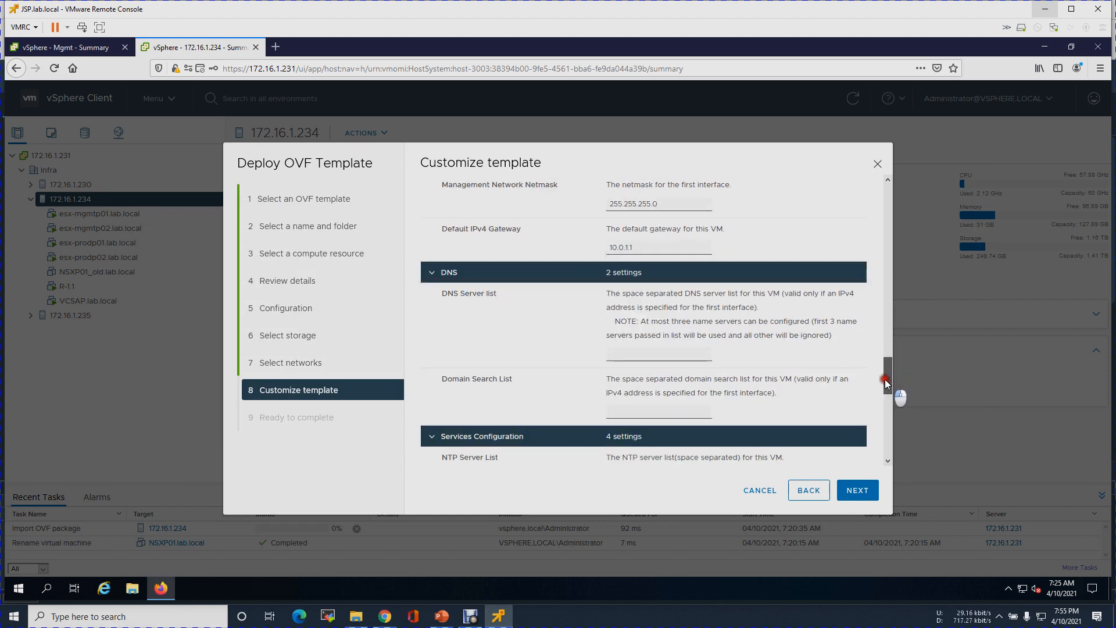
{"action": "left_click_drag", "start_coordinate": [447, 292], "coordinate": [505, 294]}
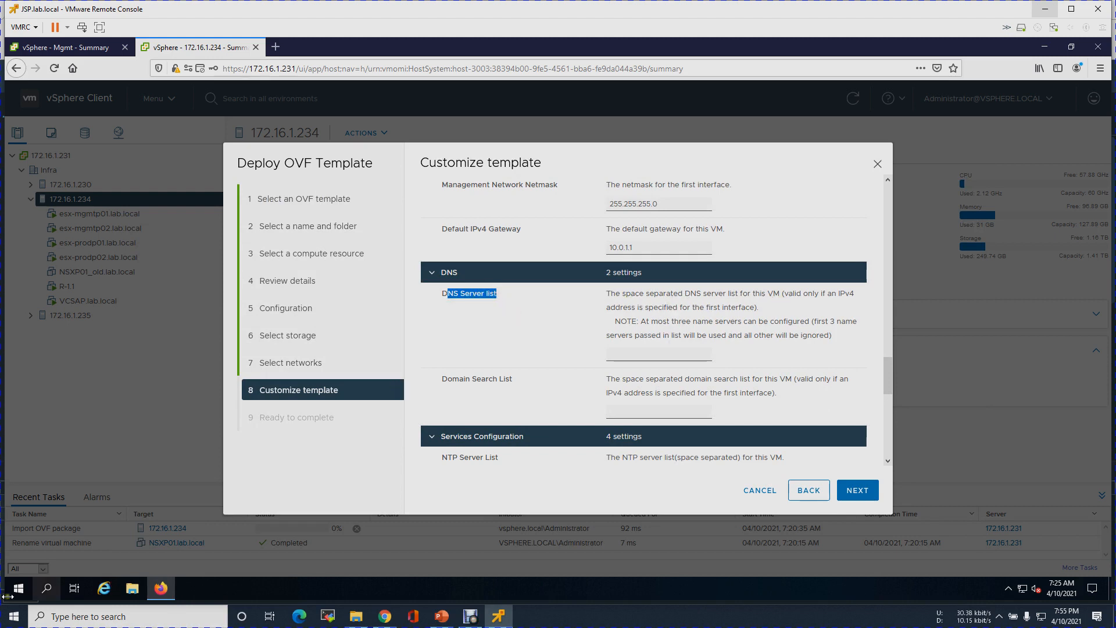
- Open a Command Prompt and nslookup nsxp01.lab.local, confirming it resolves to 10.0.1.20
{"action": "right_click", "coordinate": [23, 589]}
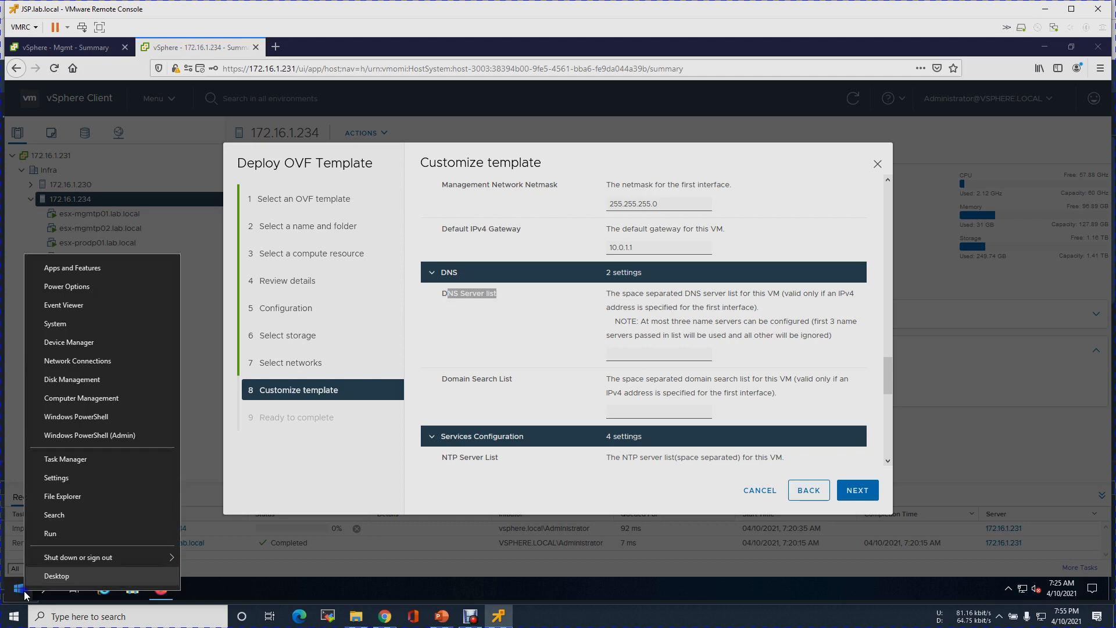
{"action": "left_click", "coordinate": [52, 534]}
{"action": "type", "text": "cmd"}
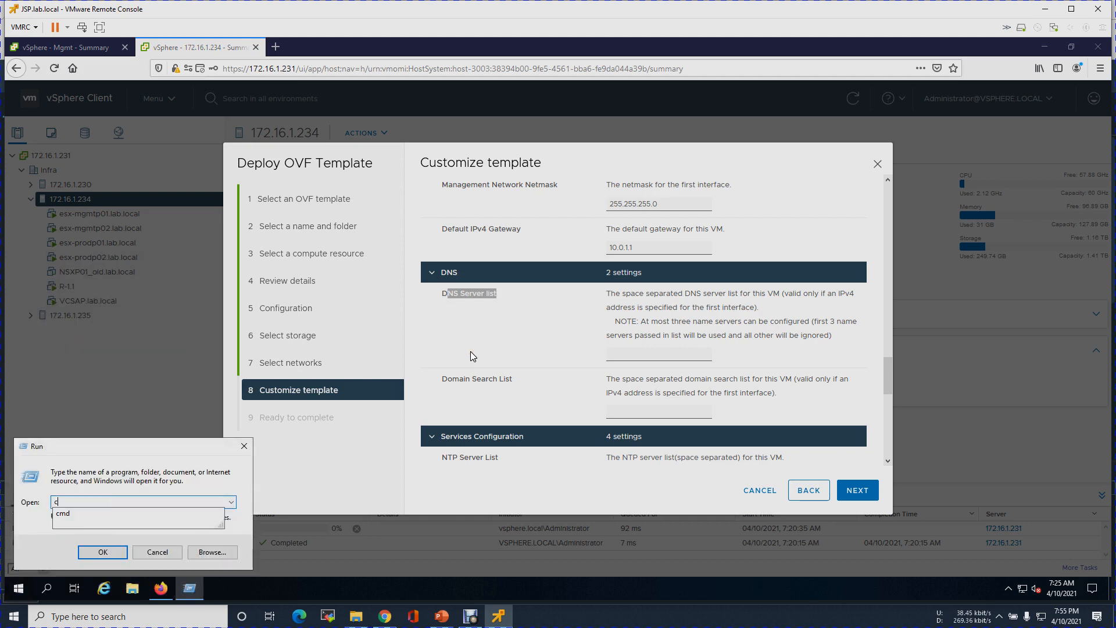
{"action": "key", "text": "Return"}
{"action": "type", "text": "nslookup"}
{"action": "key", "text": "Return"}
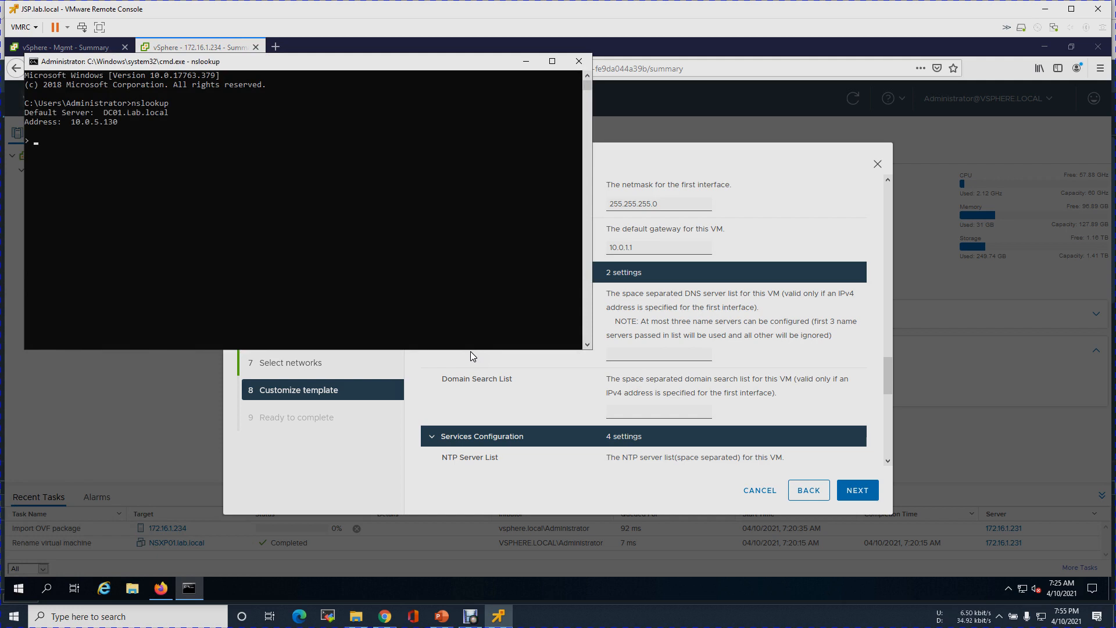
{"action": "type", "text": "nsxp01.lab.local"}
{"action": "key", "text": "Return"}
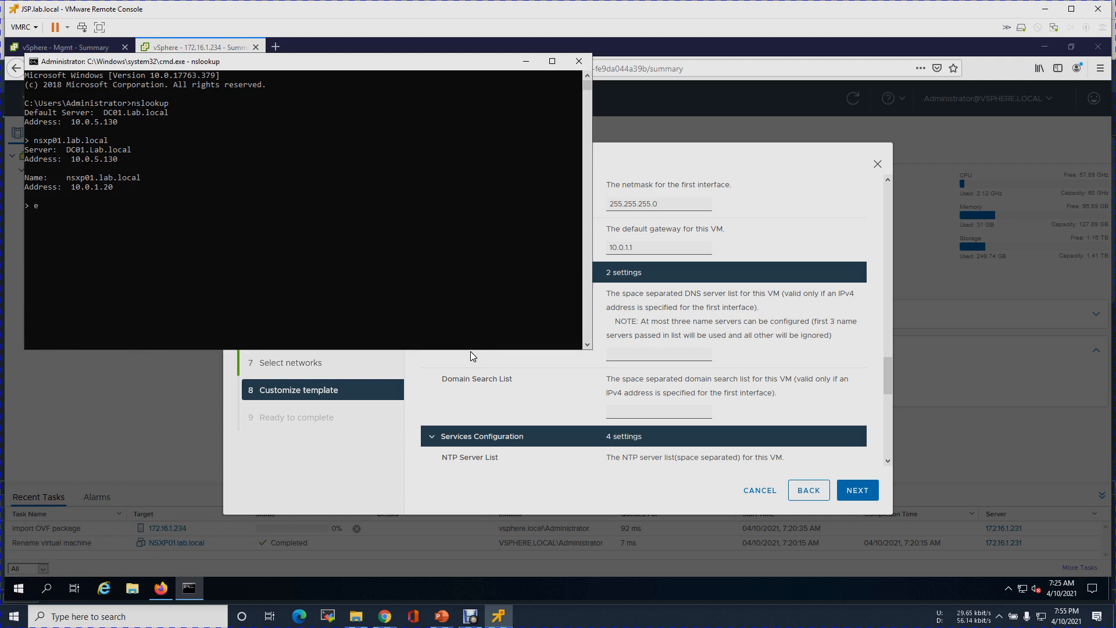
- Look up nsxp-vip.lab.local (10.0.1.21), then exit nslookup and close the prompt
{"action": "key", "text": "Up"}
{"action": "key", "text": "BackSpace"}
{"action": "key", "text": "BackSpace"}
{"action": "type", "text": "-vip"}
{"action": "key", "text": "Return"}
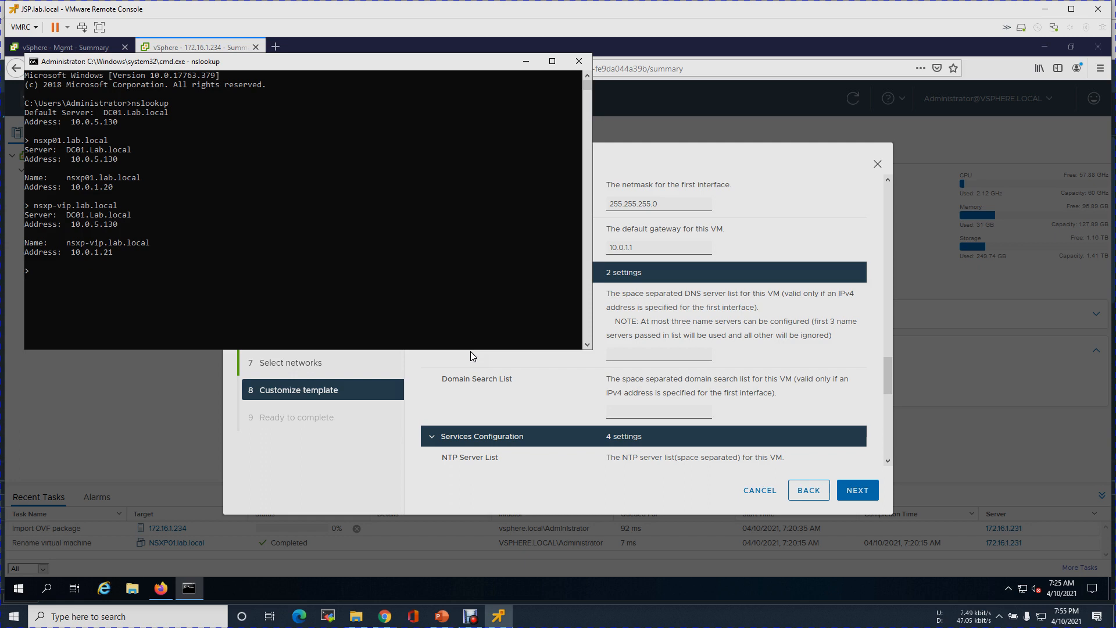
{"action": "type", "text": "exit"}
{"action": "key", "text": "Return"}
{"action": "type", "text": "exit"}
{"action": "key", "text": "Return"}
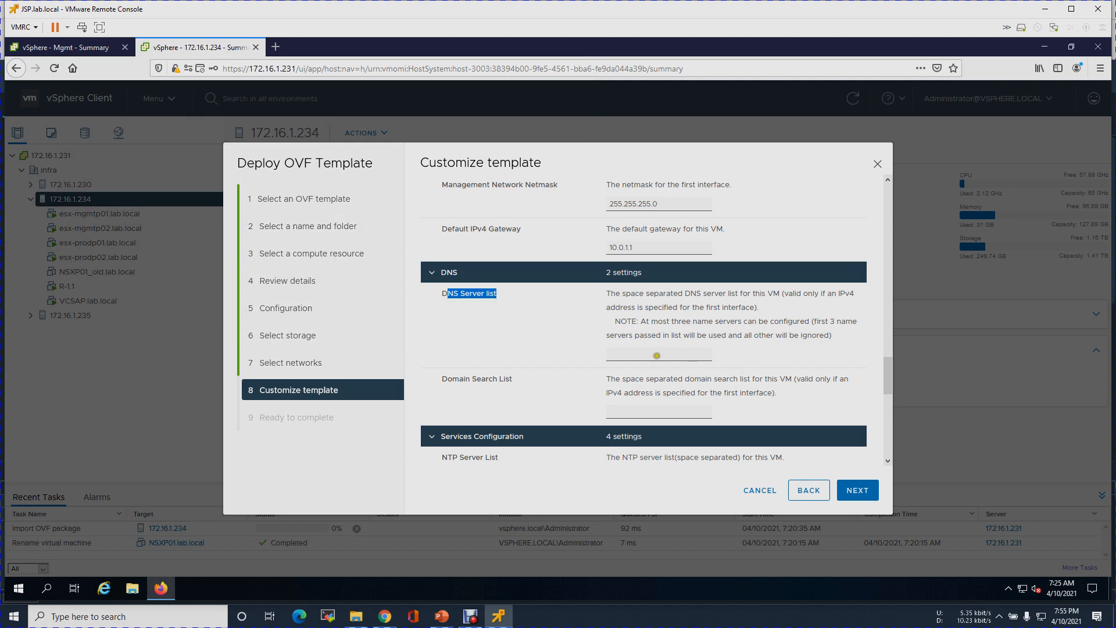
- Check slide 10's network diagram and enter DNS server 10.0.5.130
{"action": "left_click", "coordinate": [657, 355]}
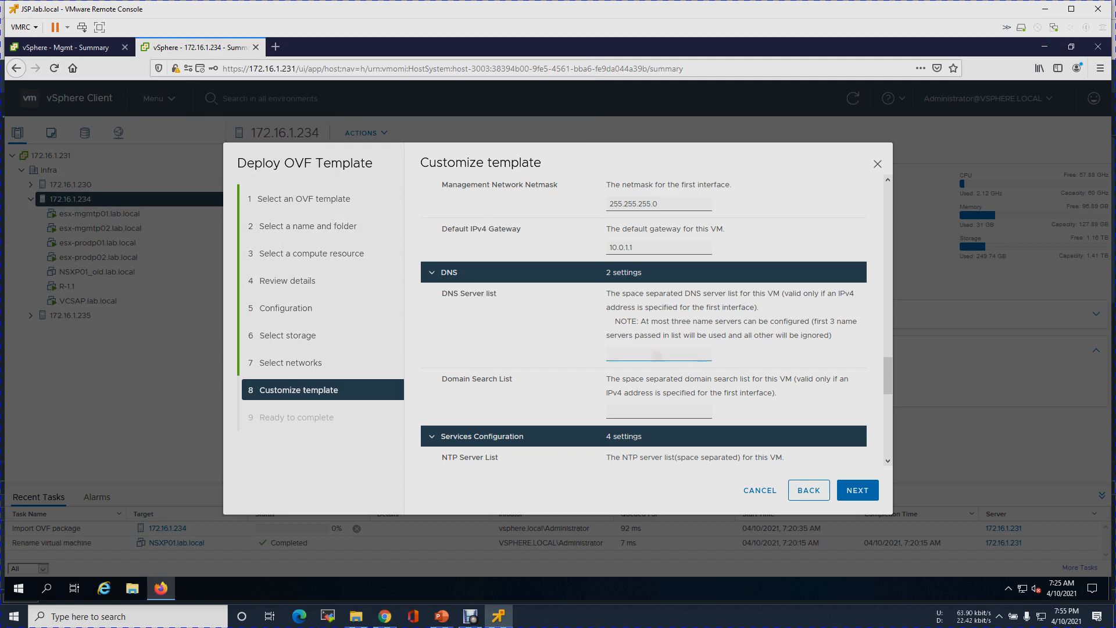
{"action": "left_click", "coordinate": [442, 616]}
{"action": "left_click_drag", "start_coordinate": [184, 319], "coordinate": [170, 393]}
{"action": "left_click", "coordinate": [71, 350]}
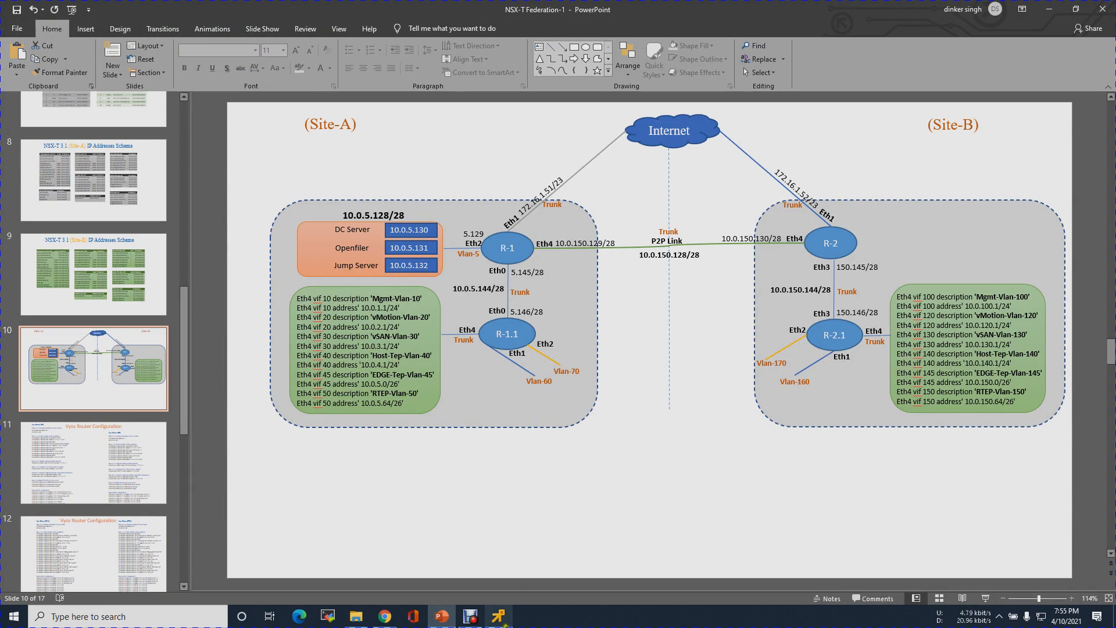
{"action": "left_click", "coordinate": [498, 616]}
{"action": "left_click", "coordinate": [615, 353]}
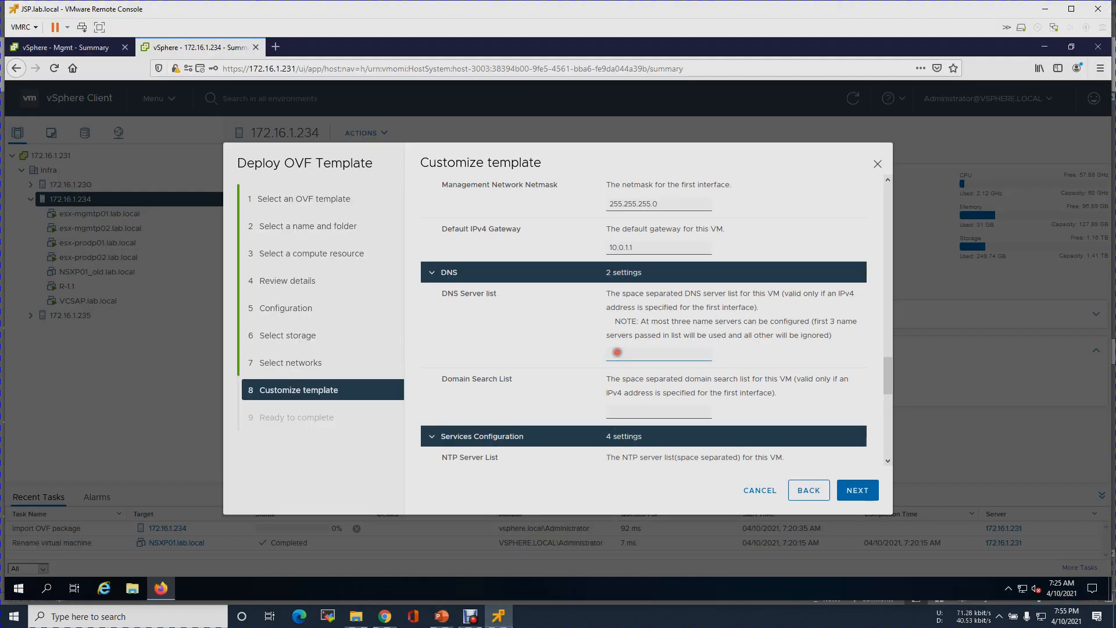
{"action": "type", "text": "10.0.5.130"}
{"action": "left_click", "coordinate": [727, 357]}
- Set the domain search list to lab.local, leaving the NTP server field empty for now
{"action": "left_click", "coordinate": [644, 408]}
{"action": "type", "text": "lab.local"}
{"action": "left_click_drag", "start_coordinate": [888, 389], "coordinate": [886, 410]}
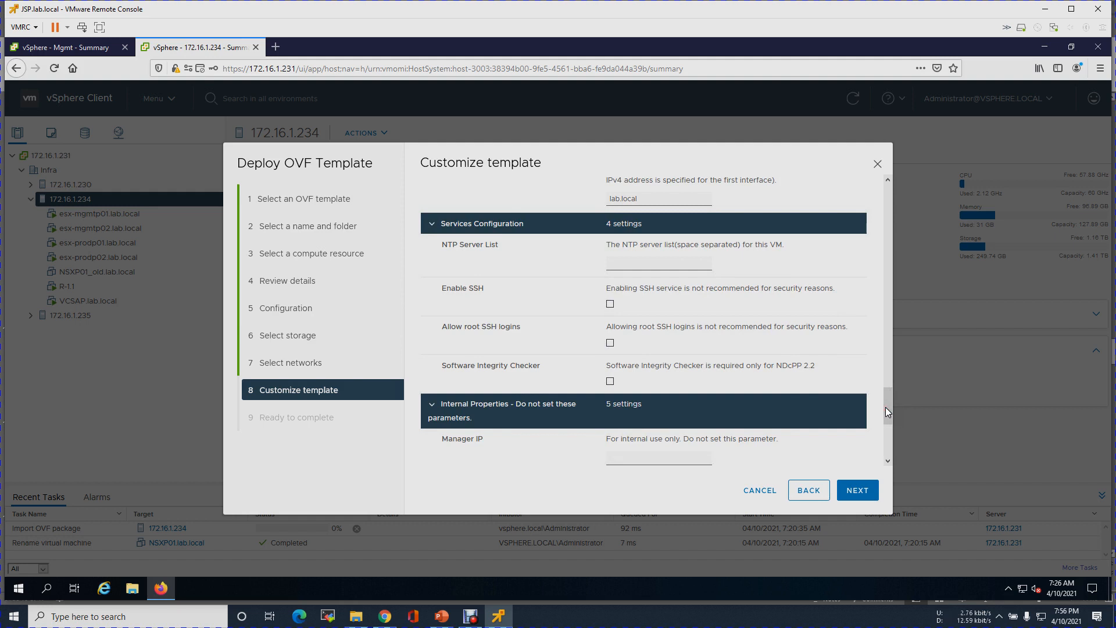
{"action": "left_click", "coordinate": [559, 238]}
{"action": "left_click", "coordinate": [615, 263]}
{"action": "left_click", "coordinate": [758, 267]}
- In a new Firefox tab, search Google for 'google ntp server ip india'
{"action": "left_click", "coordinate": [264, 14]}
{"action": "left_click", "coordinate": [276, 51]}
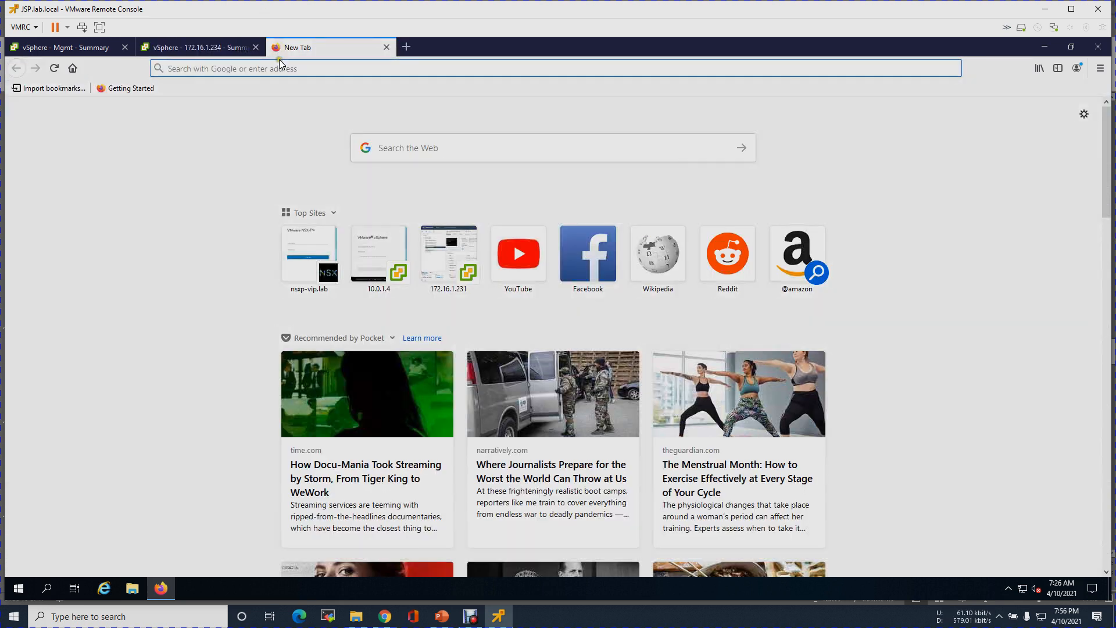
{"action": "type", "text": "goo"}
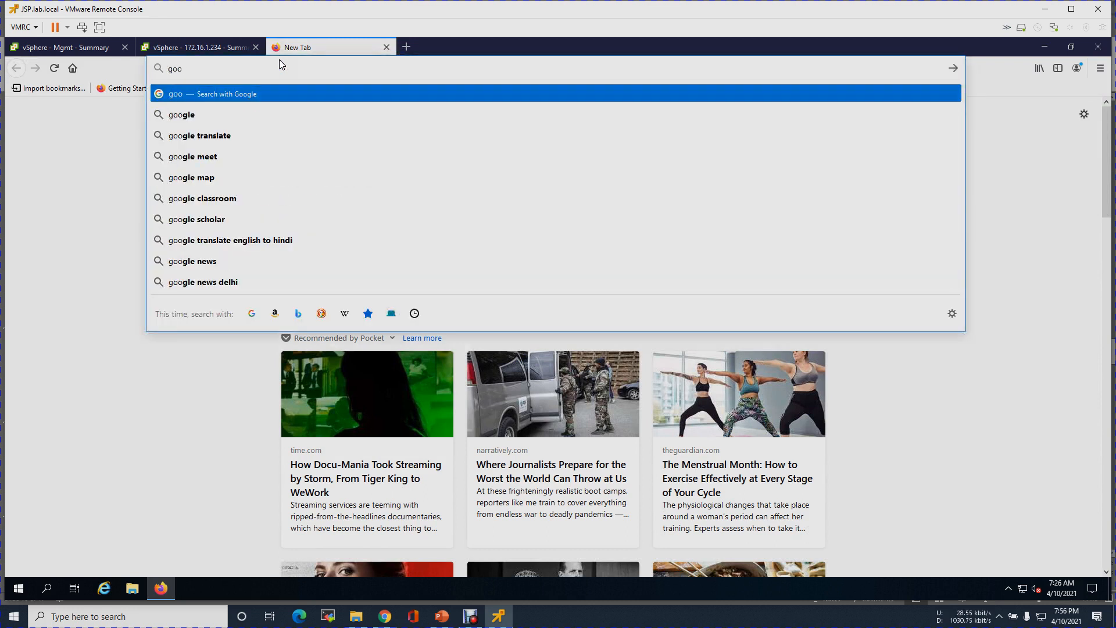
{"action": "type", "text": "le"}
{"action": "key", "text": "ctrl+Return"}
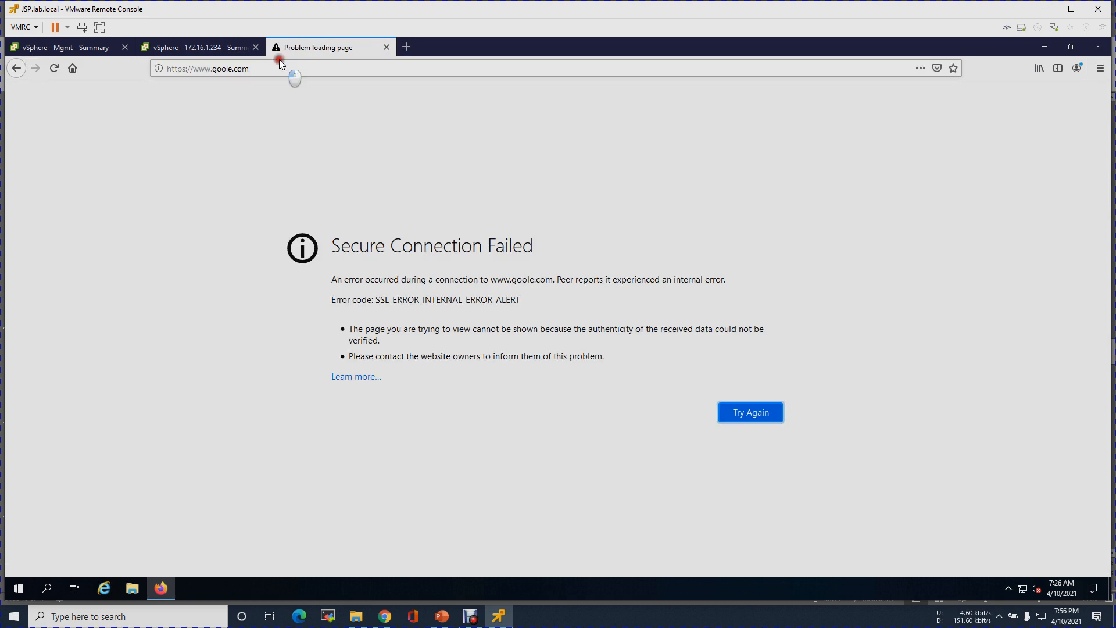
{"action": "left_click", "coordinate": [279, 61]}
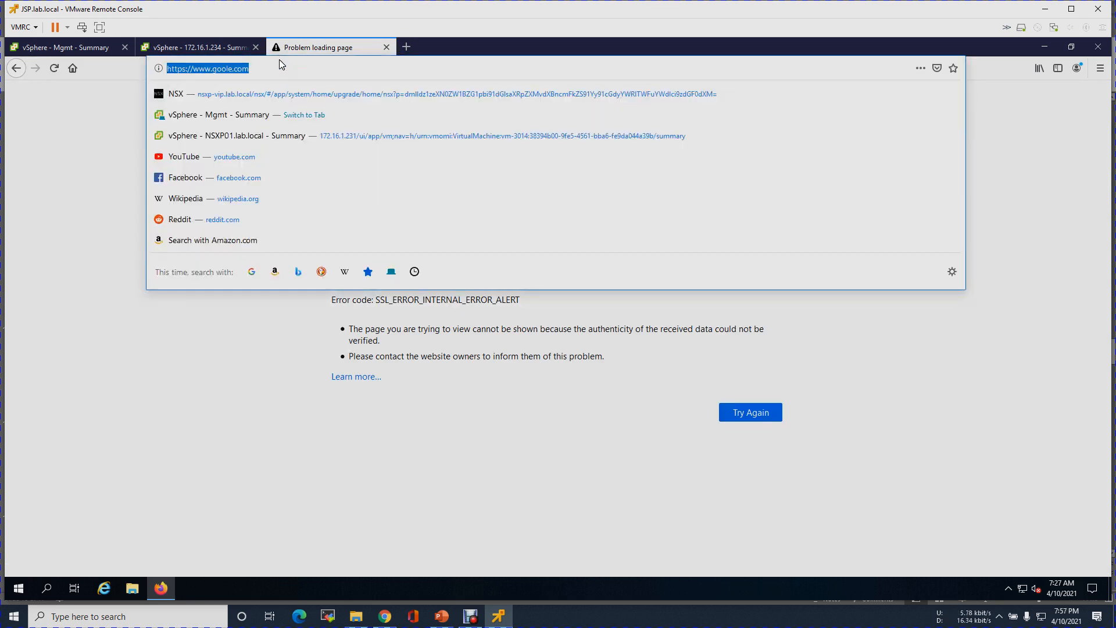
{"action": "left_click", "coordinate": [279, 59]}
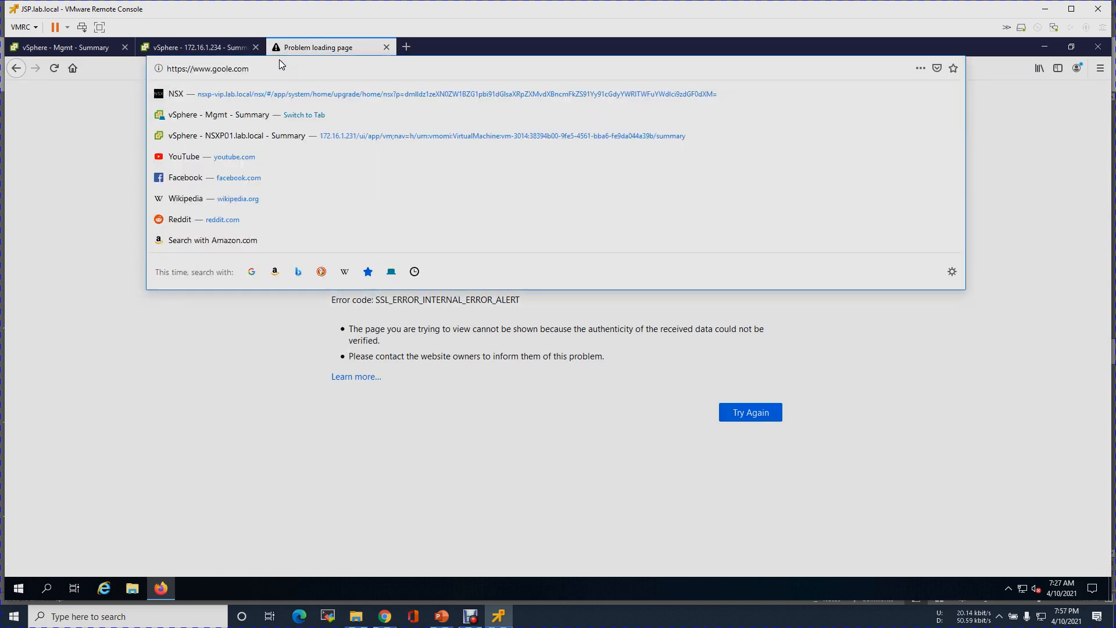
{"action": "key", "text": "Left"}
{"action": "key", "text": "Left"}
{"action": "key", "text": "Left"}
{"action": "key", "text": "Left"}
{"action": "key", "text": "Left"}
{"action": "key", "text": "Left"}
{"action": "type", "text": "g"}
{"action": "key", "text": "Return"}
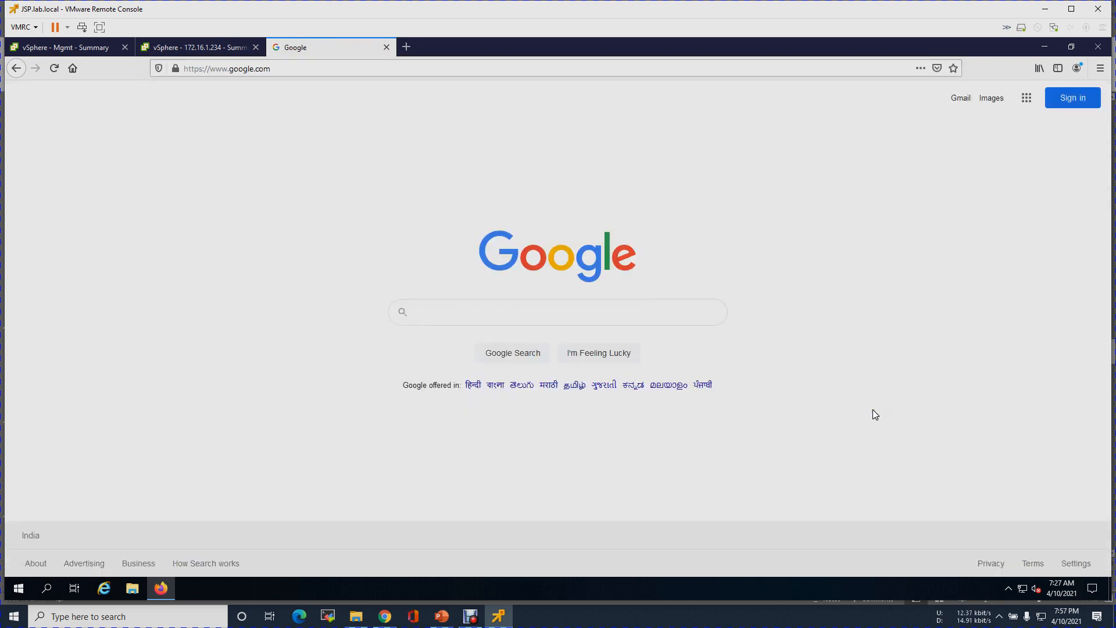
{"action": "type", "text": "google "}
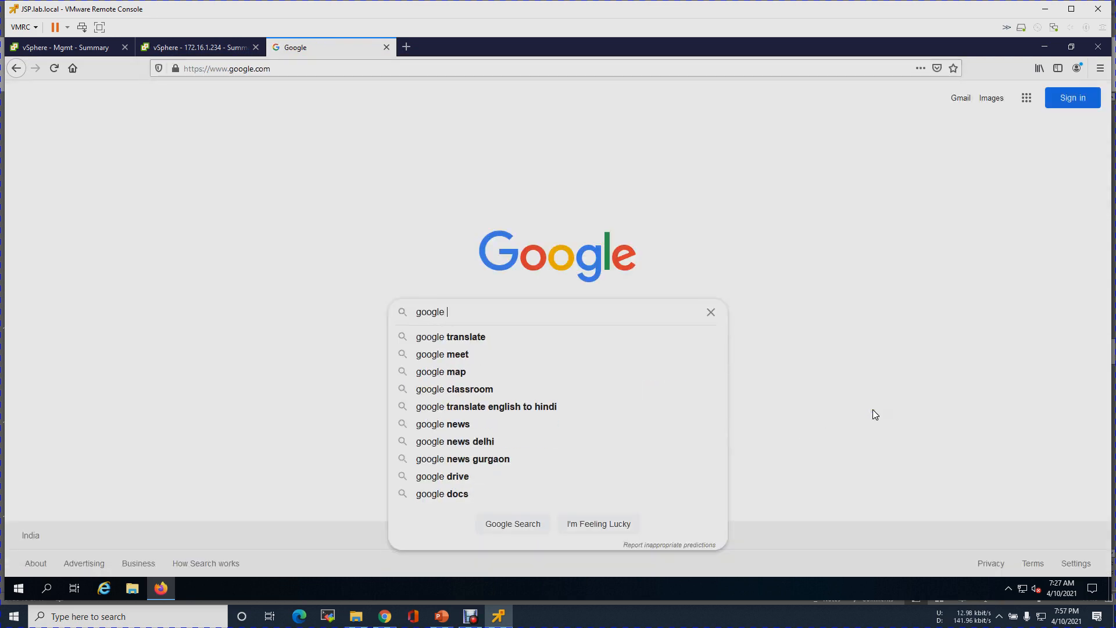
{"action": "type", "text": "ntp ser"}
{"action": "key", "text": "Down"}
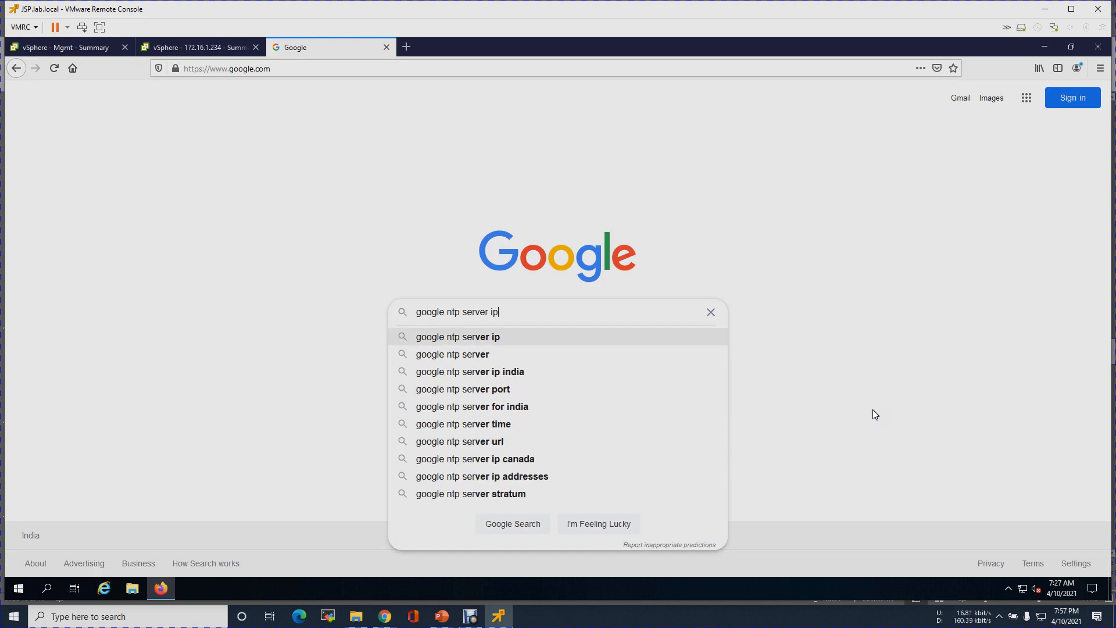
{"action": "key", "text": "Down"}
{"action": "key", "text": "Down"}
{"action": "key", "text": "Return"}
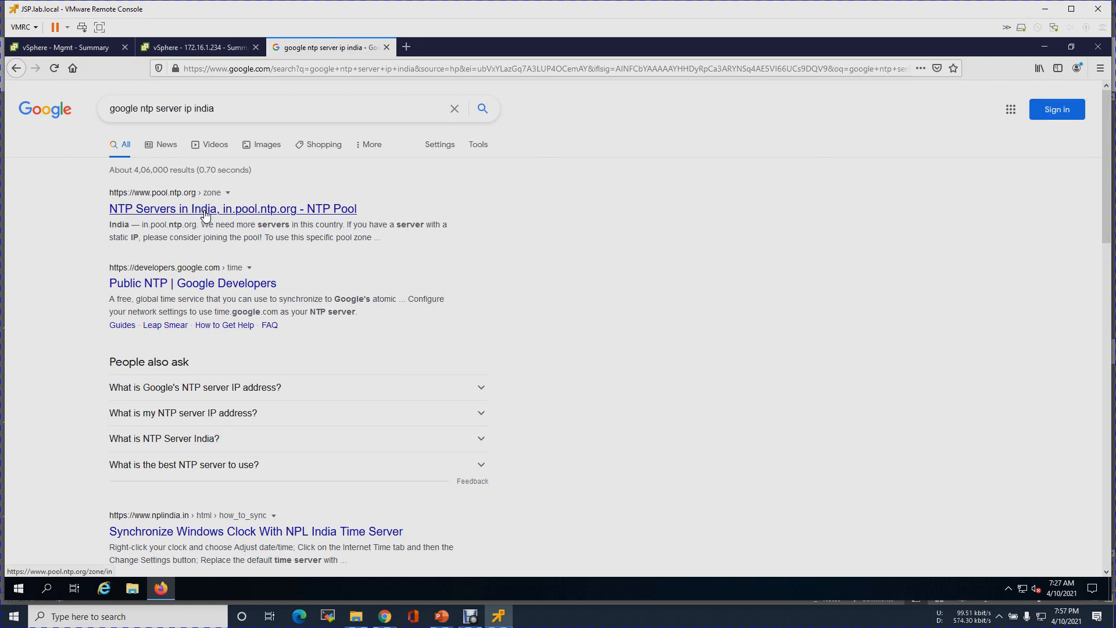
- Open the NTP Pool India result and note the in.pool.ntp.org server name
{"action": "right_click", "coordinate": [218, 215]}
{"action": "left_click", "coordinate": [223, 220]}
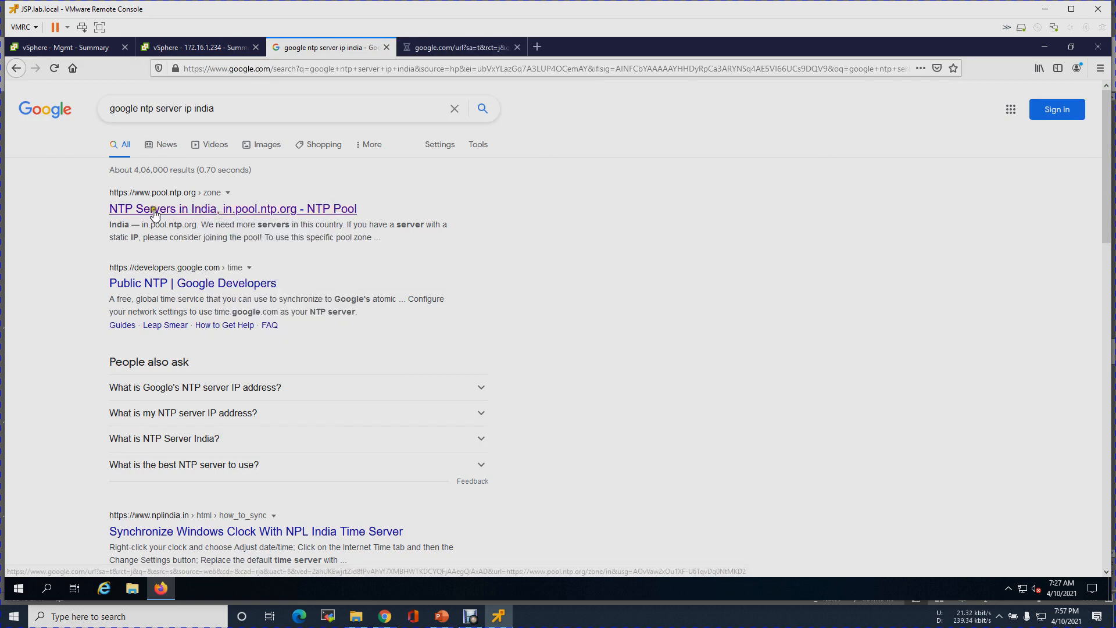
{"action": "scroll", "coordinate": [348, 287], "scroll_direction": "down", "scroll_amount": 2}
{"action": "scroll", "coordinate": [349, 287], "scroll_direction": "up", "scroll_amount": 2}
{"action": "left_click", "coordinate": [460, 47]}
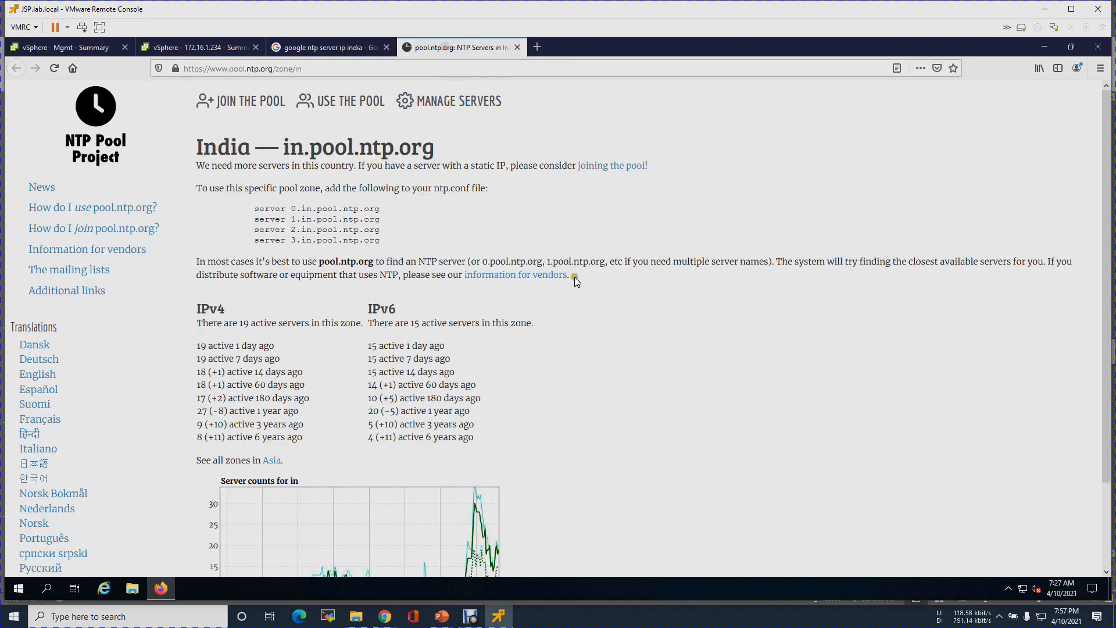
{"action": "left_click_drag", "start_coordinate": [300, 207], "coordinate": [385, 208]}
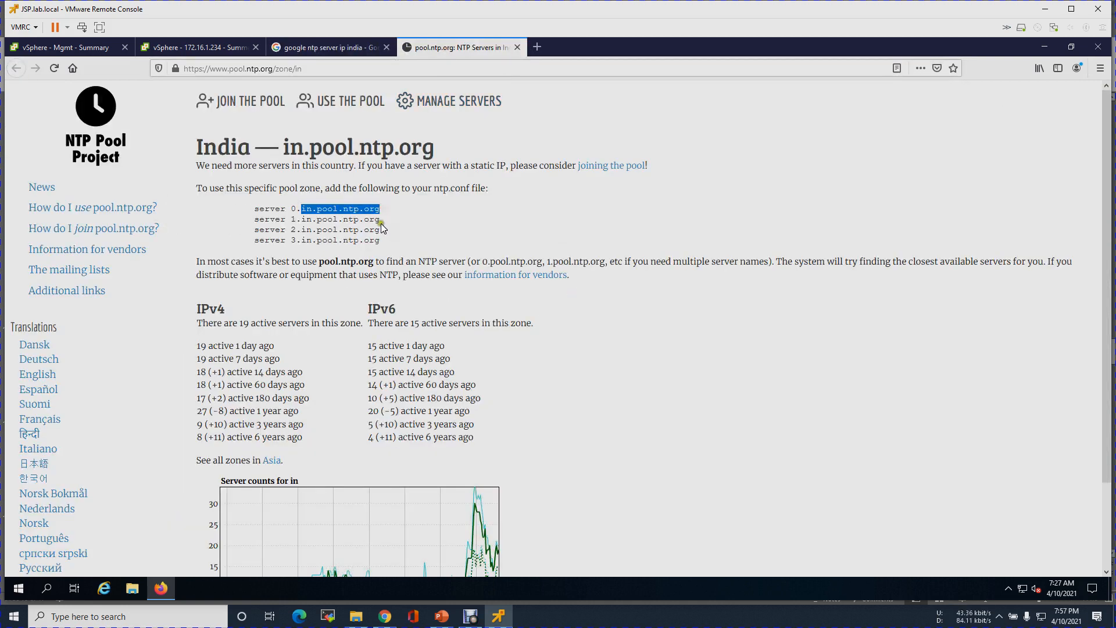
{"action": "left_click", "coordinate": [325, 49]}
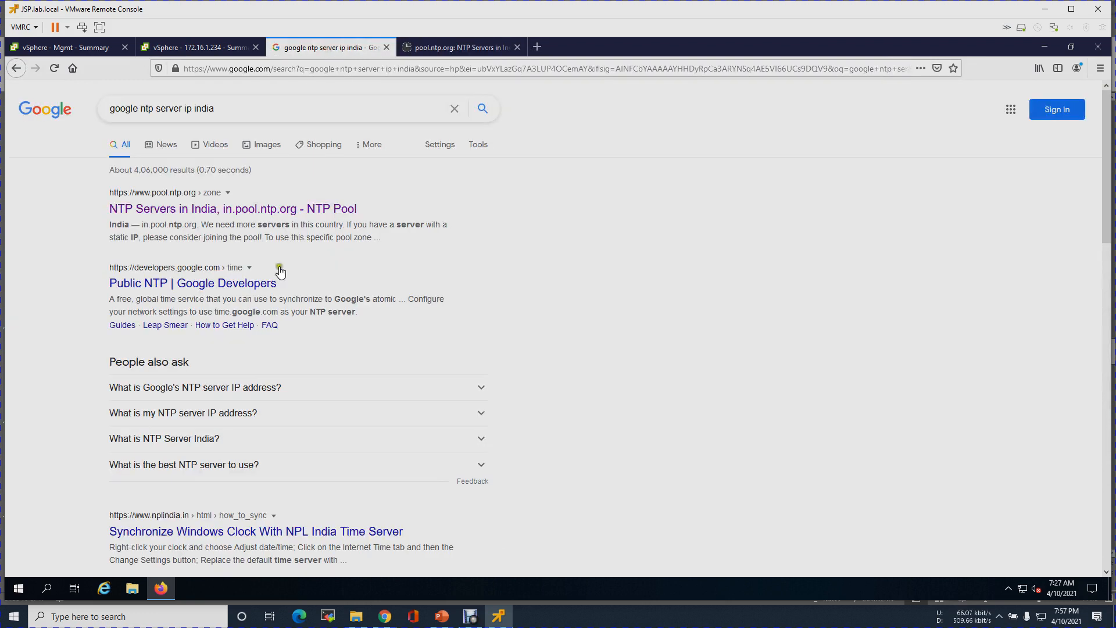
- Open the Google Public NTP page and select the time.google.com server name
{"action": "right_click", "coordinate": [213, 293]}
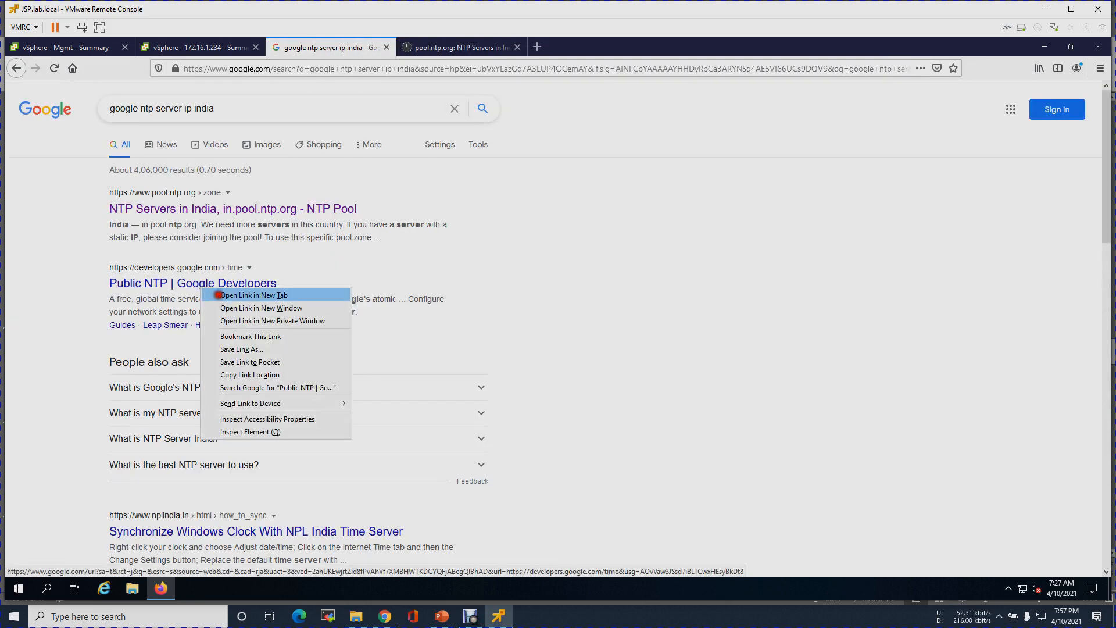
{"action": "left_click", "coordinate": [214, 295]}
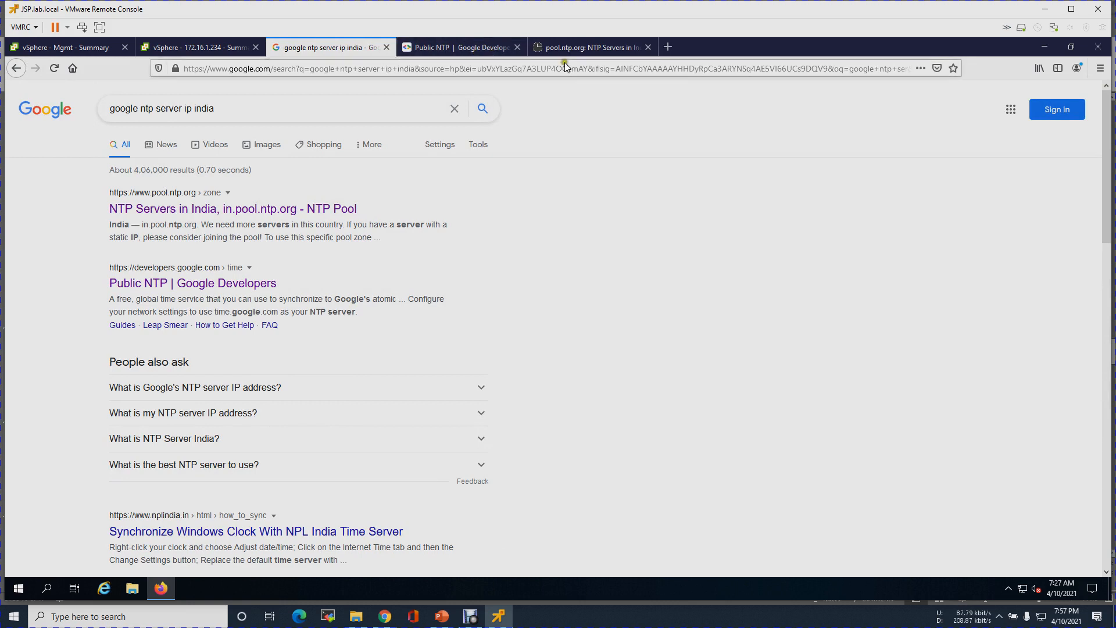
{"action": "left_click", "coordinate": [470, 48]}
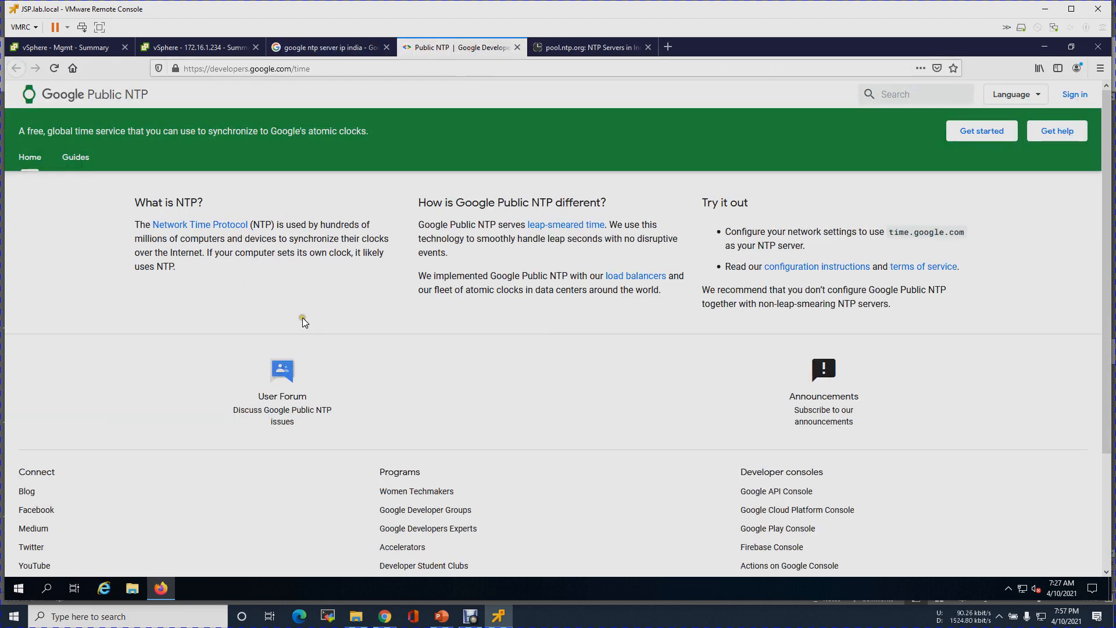
{"action": "scroll", "coordinate": [303, 320], "scroll_direction": "down", "scroll_amount": 3}
{"action": "scroll", "coordinate": [304, 319], "scroll_direction": "up", "scroll_amount": 3}
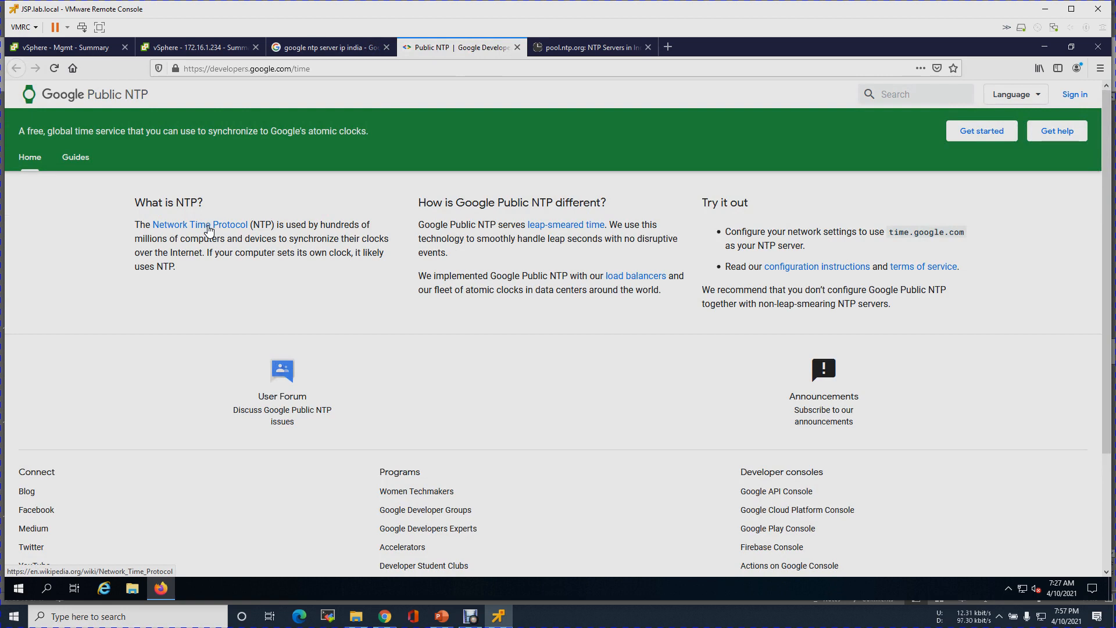
{"action": "scroll", "coordinate": [209, 230], "scroll_direction": "down", "scroll_amount": 3}
{"action": "left_click", "coordinate": [219, 226]}
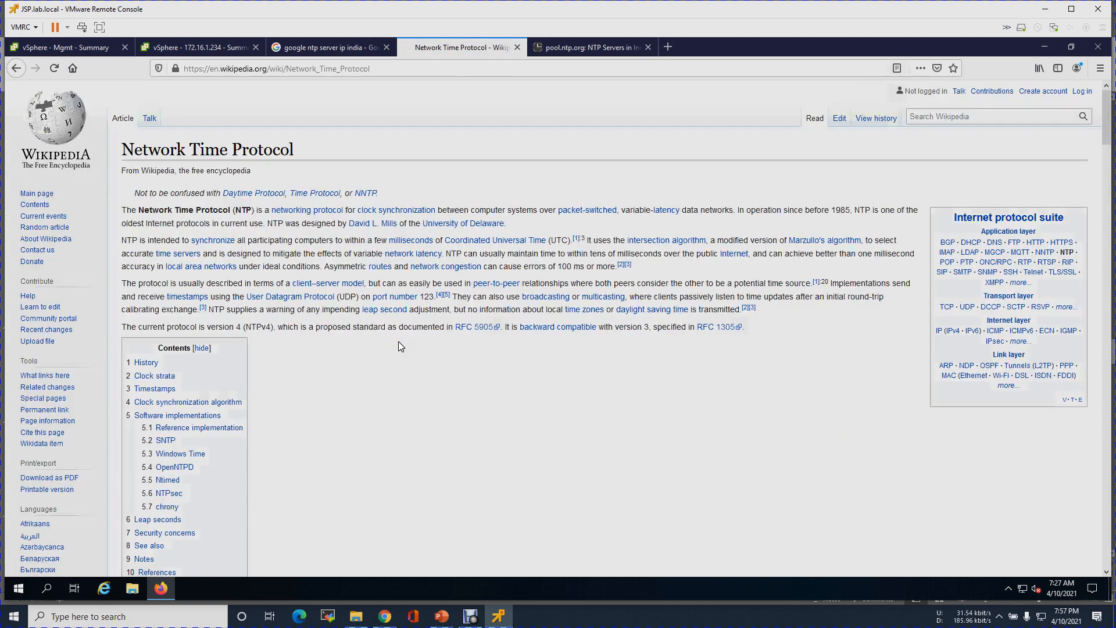
{"action": "left_click", "coordinate": [17, 68]}
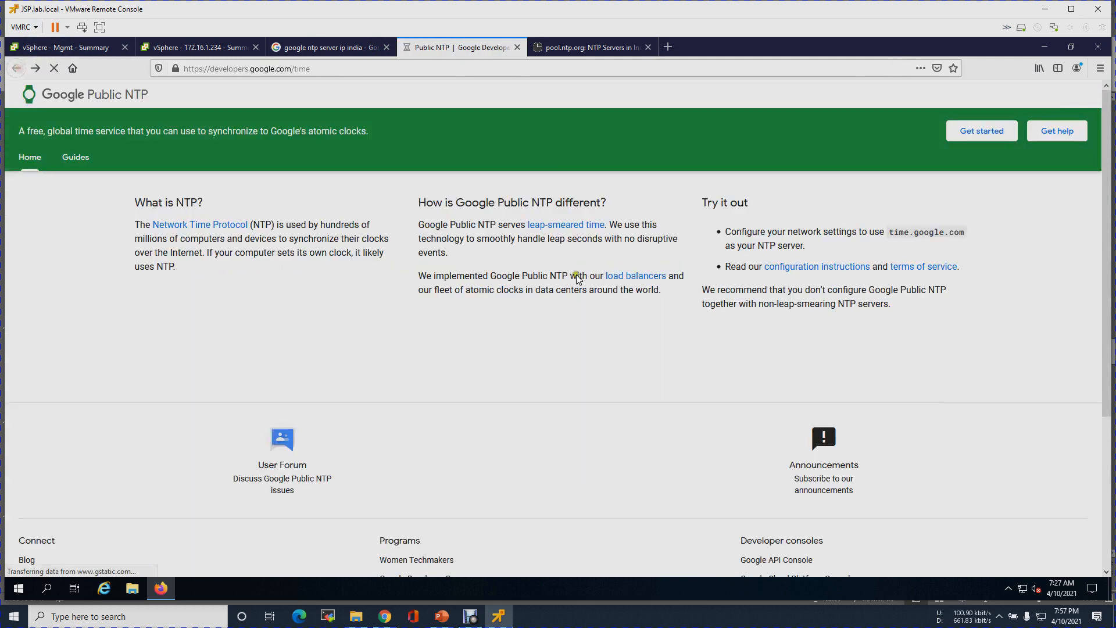
{"action": "left_click_drag", "start_coordinate": [888, 232], "coordinate": [977, 233]}
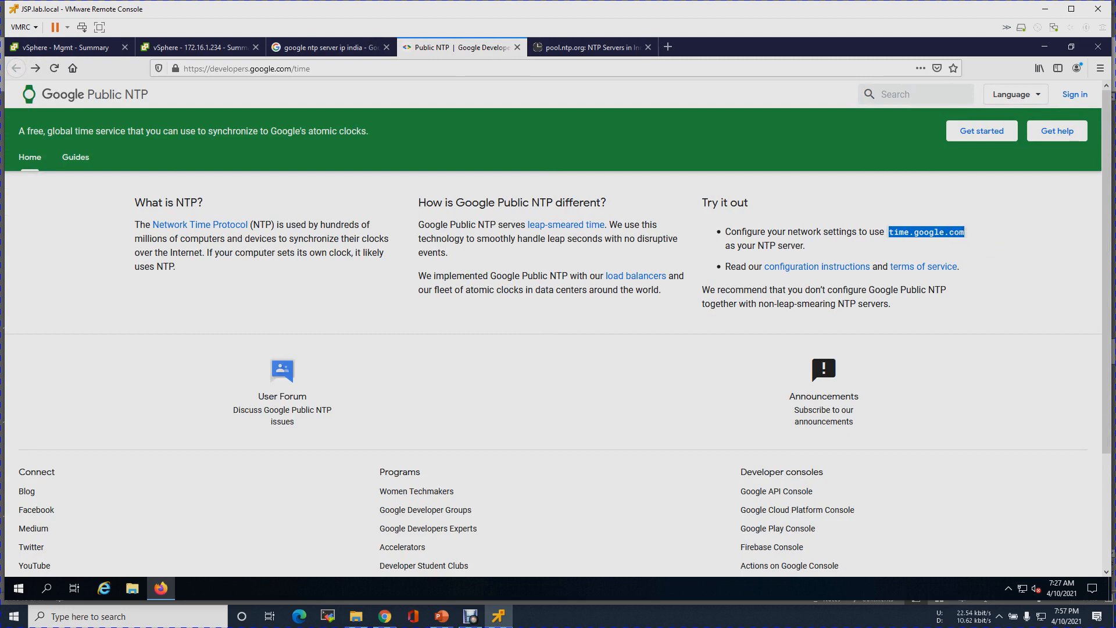
- Resolve time.google.com to its IP addresses with nslookup in a Command Prompt
{"action": "key", "text": "super+r"}
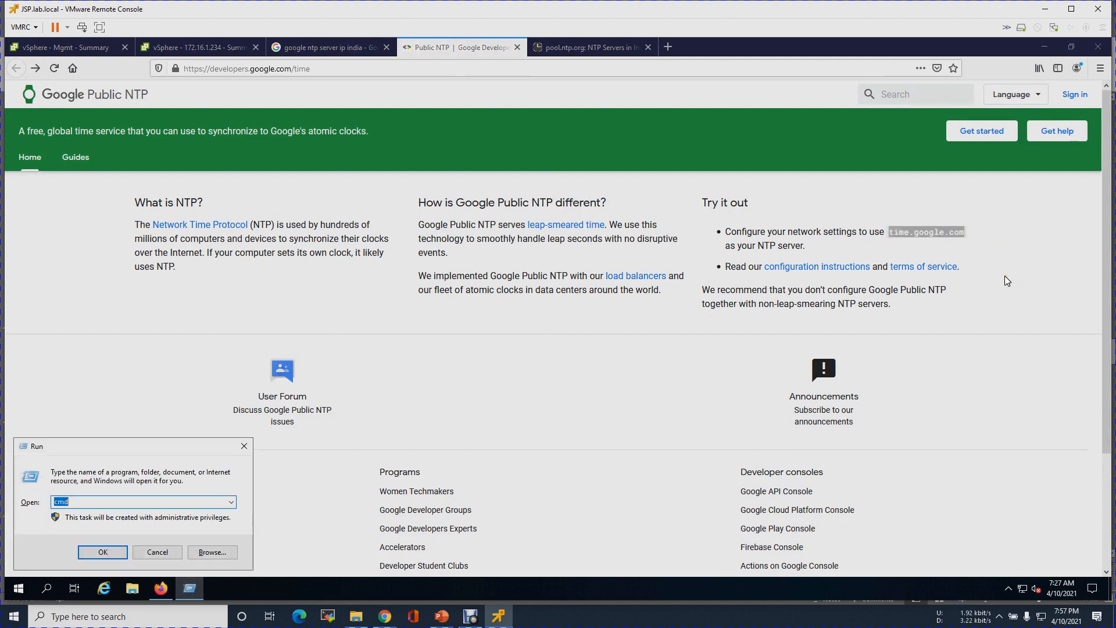
{"action": "type", "text": "cmd"}
{"action": "key", "text": "Return"}
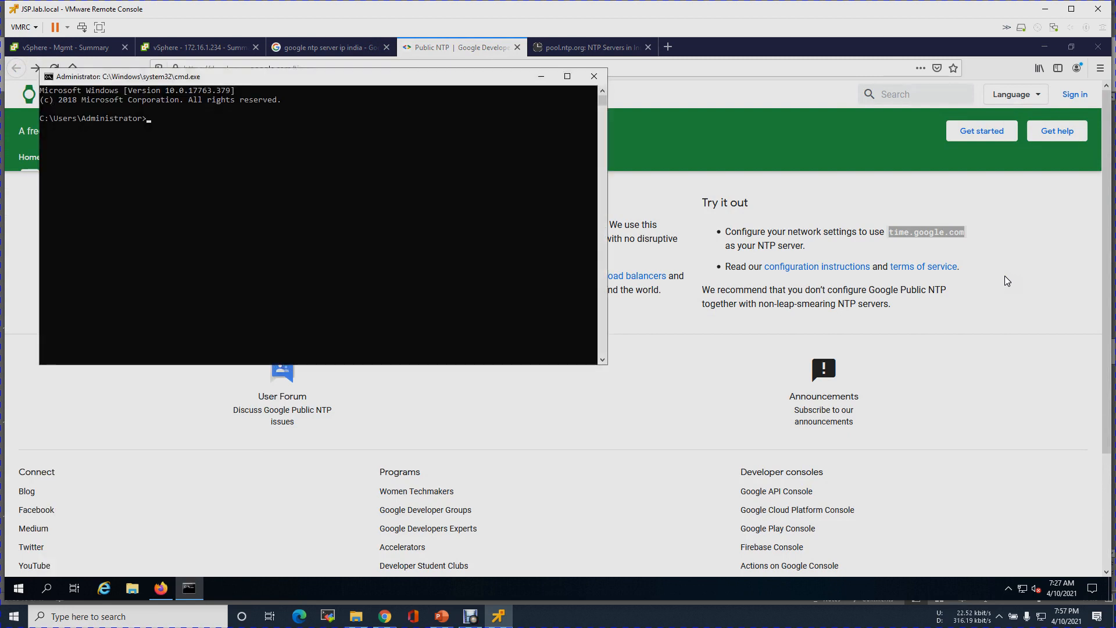
{"action": "type", "text": "nslookup time.google.com"}
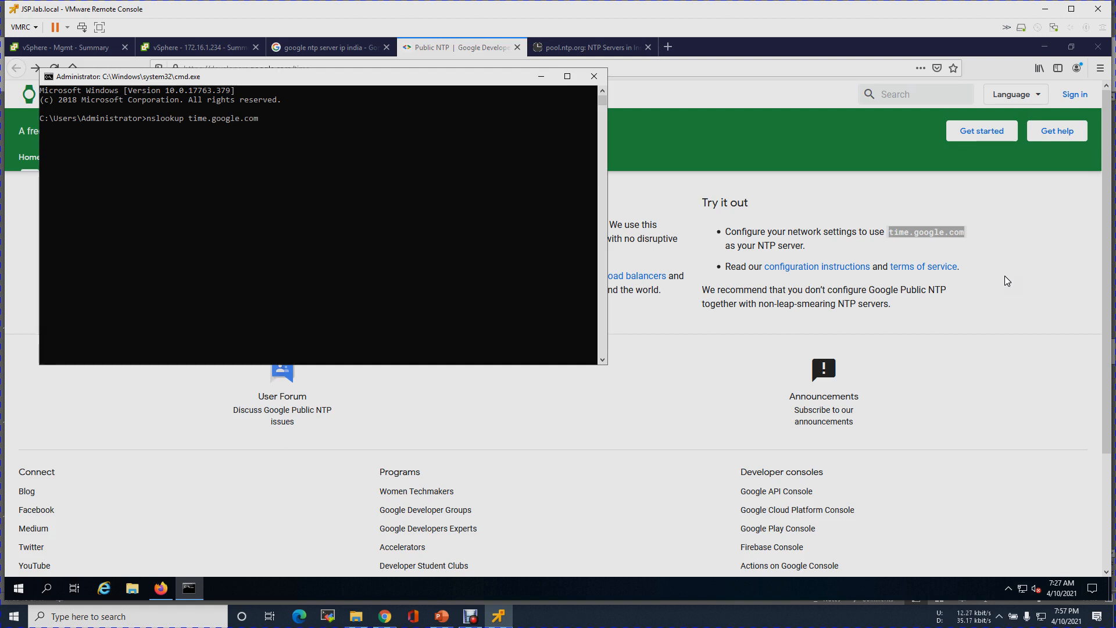
{"action": "key", "text": "Return"}
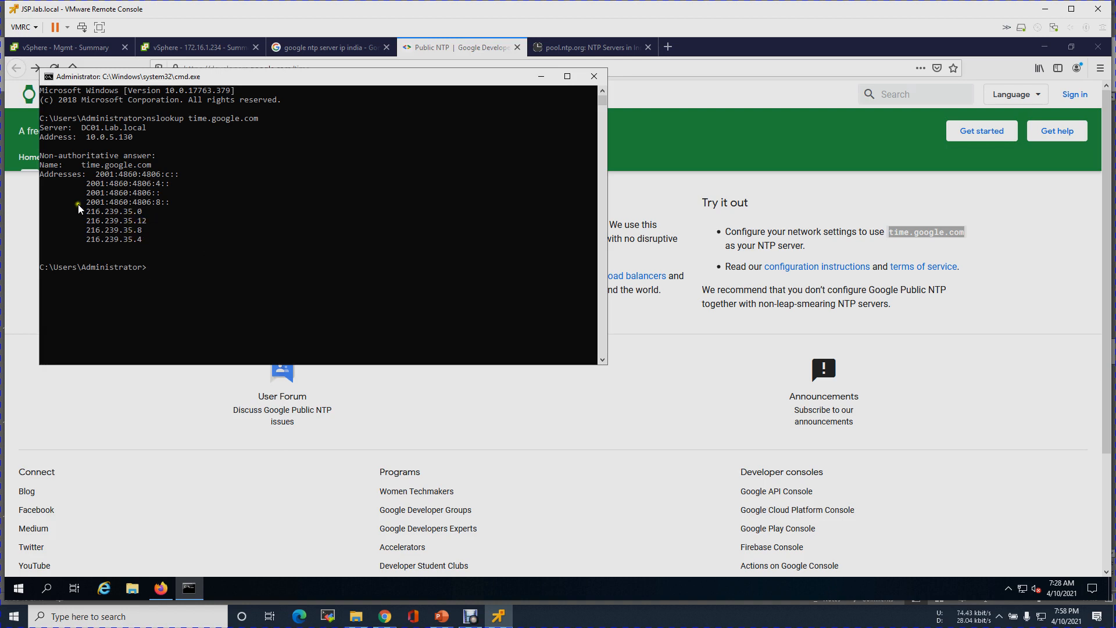
- Return to the vSphere tab and focus the NTP server list field
{"action": "left_click", "coordinate": [597, 48]}
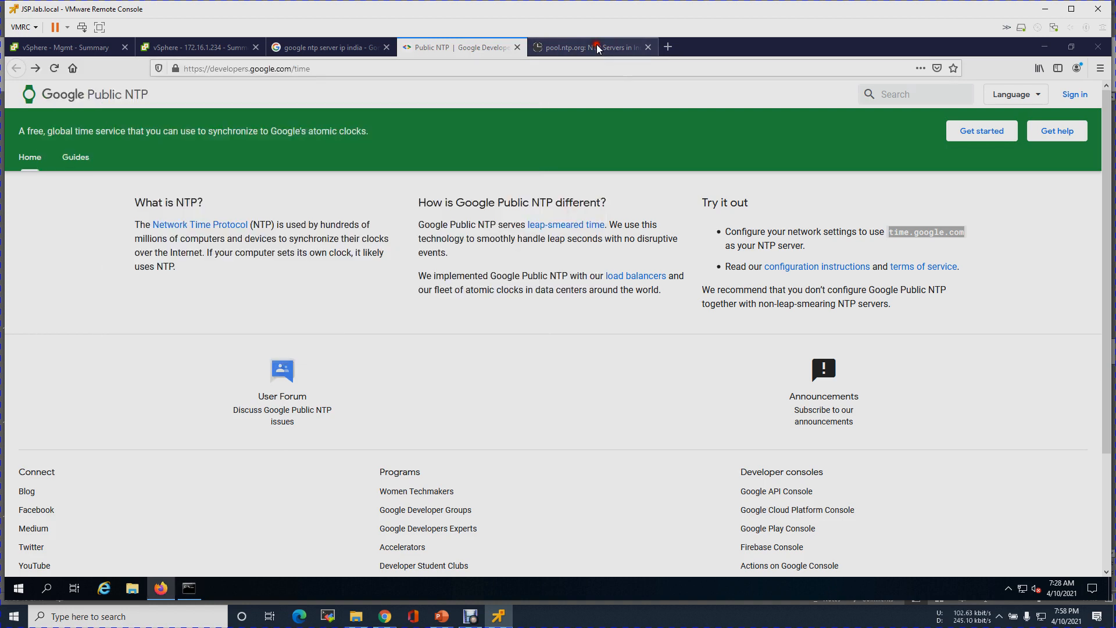
{"action": "left_click", "coordinate": [597, 48]}
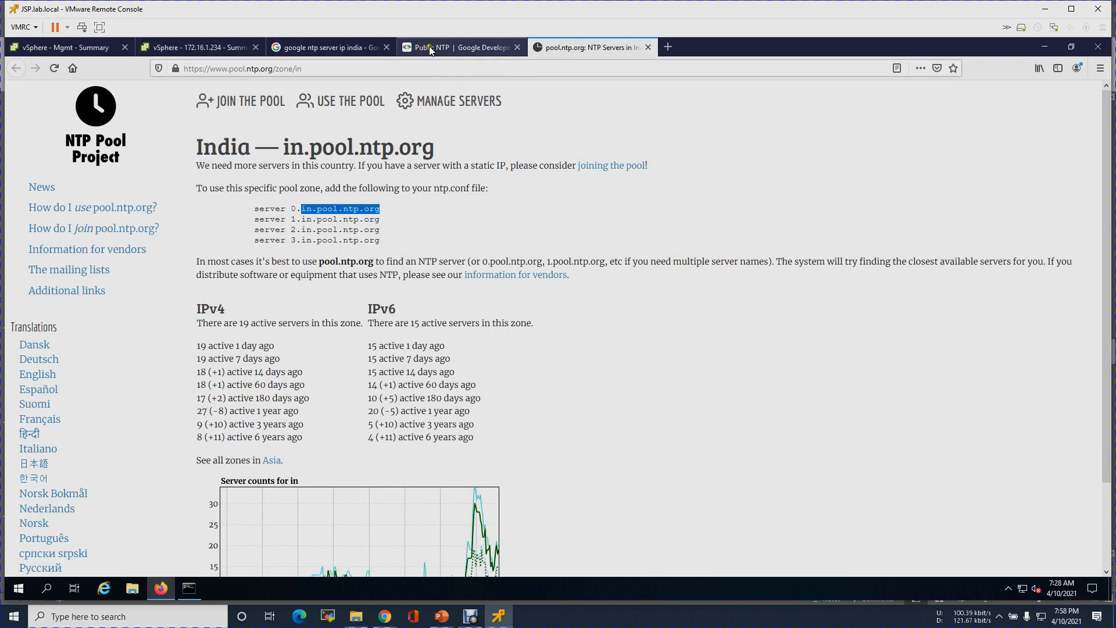
{"action": "left_click", "coordinate": [212, 47]}
{"action": "left_click", "coordinate": [637, 263]}
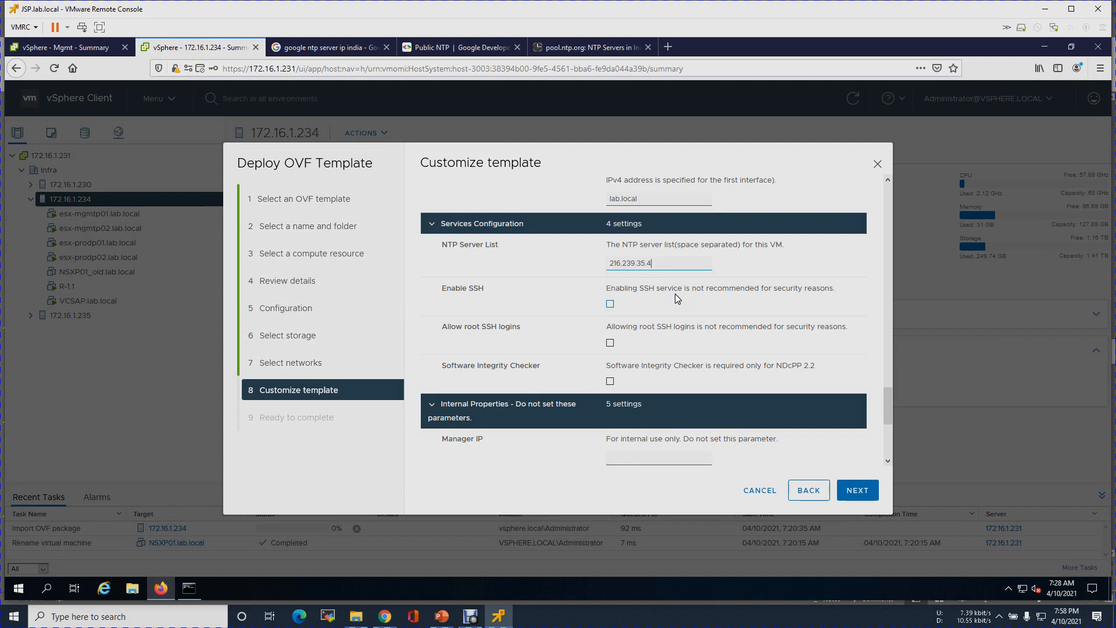
- Enable SSH on the appliance and allow root SSH logins
{"action": "left_click", "coordinate": [465, 298]}
{"action": "left_click", "coordinate": [610, 303]}
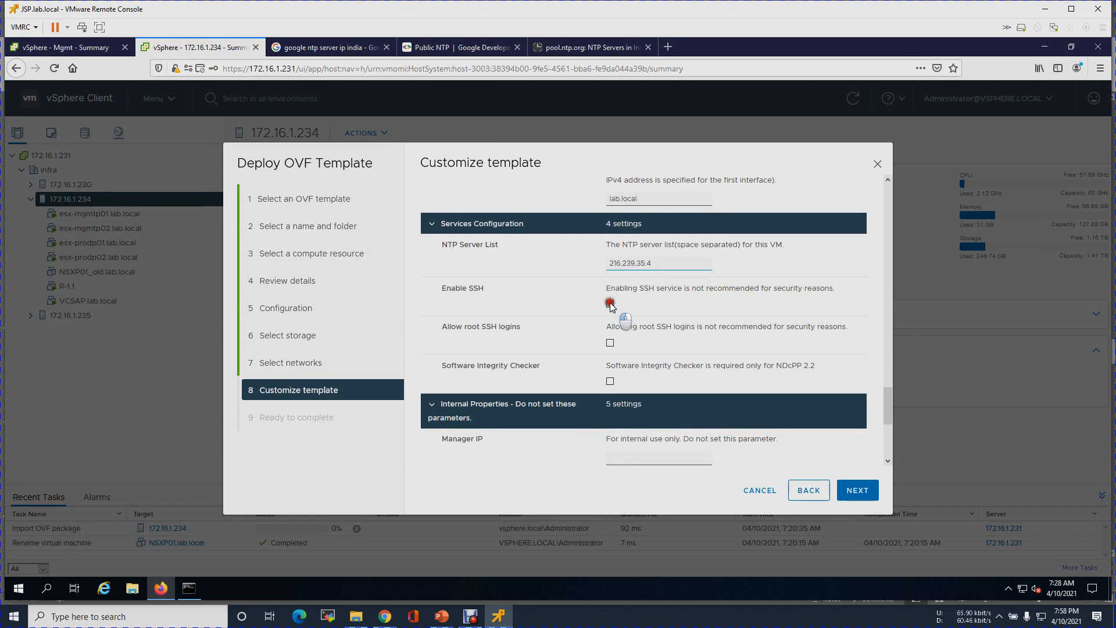
{"action": "left_click", "coordinate": [611, 343]}
- Review the Ready to complete summary and finish to start deploying NSXP01.lab.local
{"action": "left_click_drag", "start_coordinate": [884, 409], "coordinate": [886, 425]}
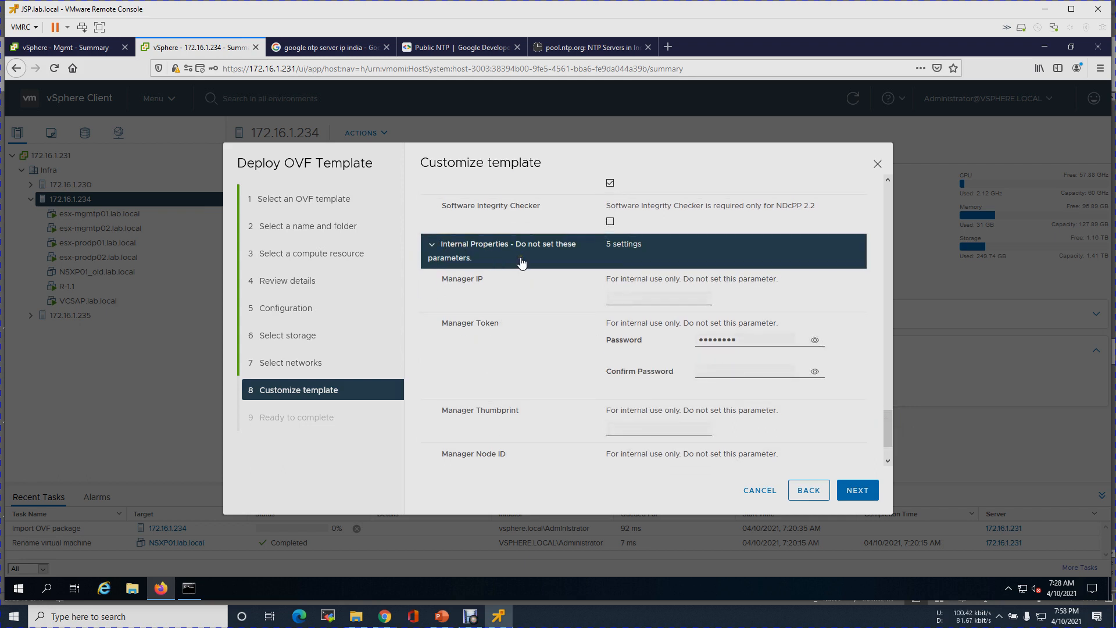
{"action": "left_click_drag", "start_coordinate": [888, 437], "coordinate": [884, 189]}
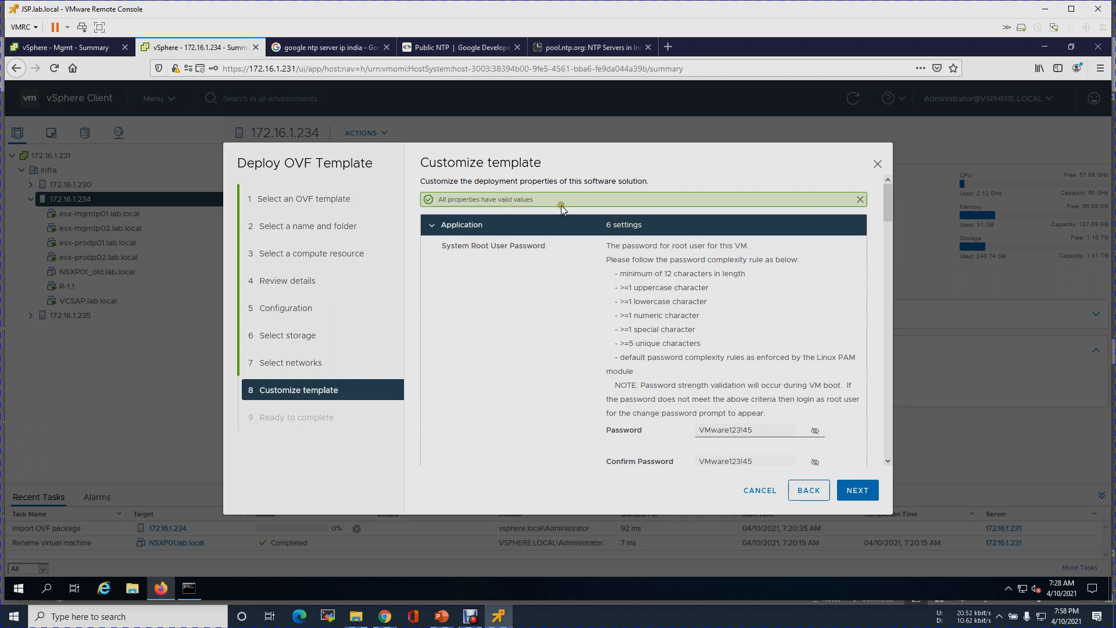
{"action": "left_click", "coordinate": [860, 491]}
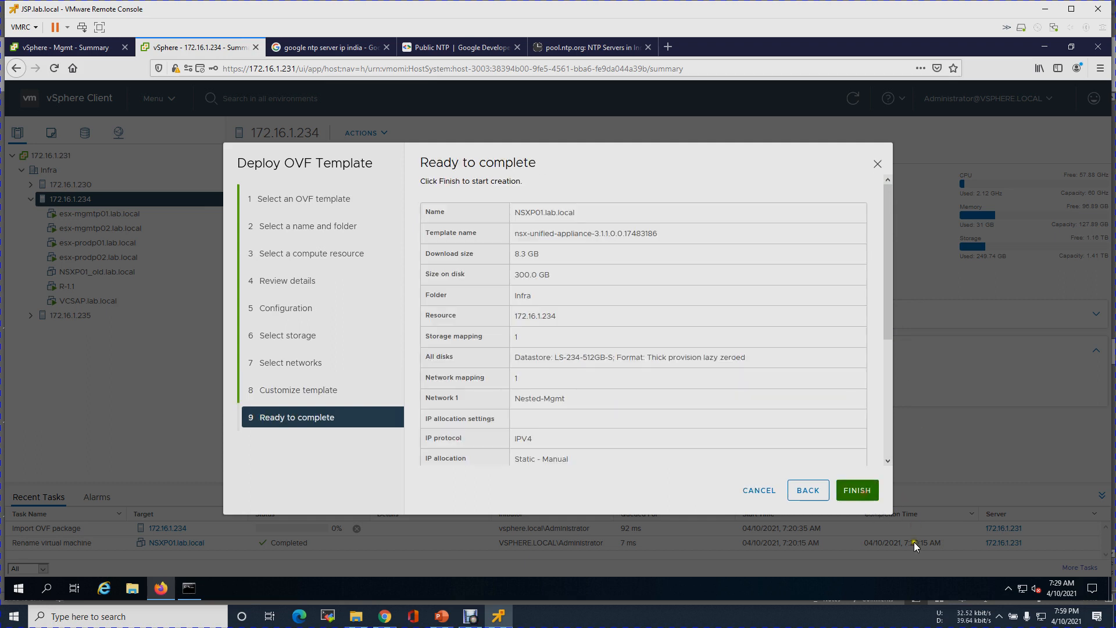
{"action": "left_click", "coordinate": [858, 491]}
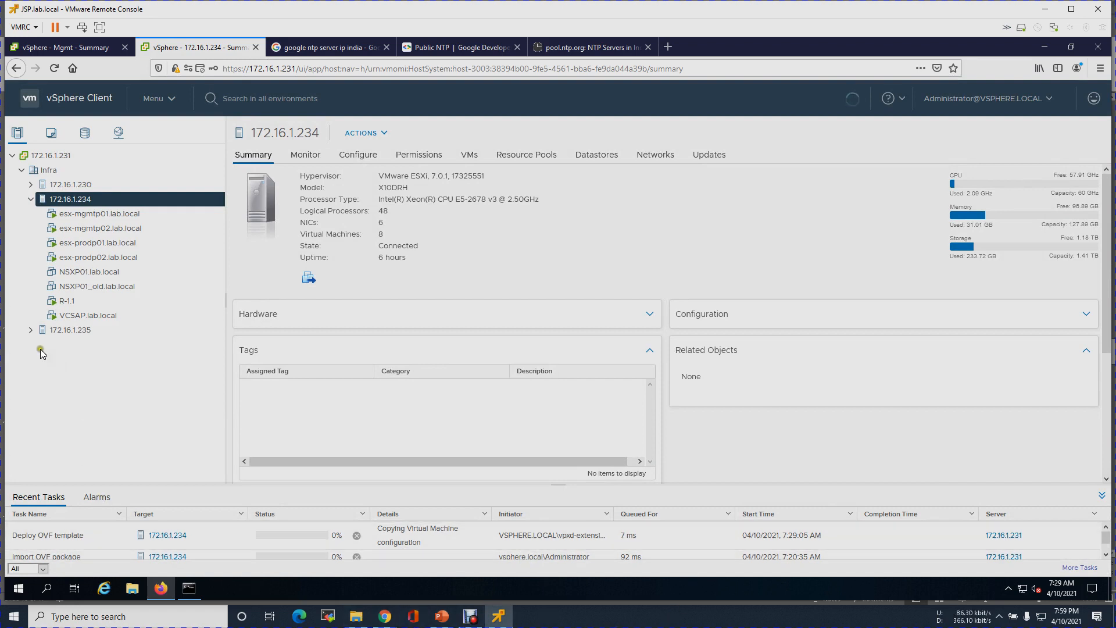
- Expand host 172.16.1.235 in the inventory tree to show VM R-2.1
{"action": "left_click", "coordinate": [30, 330]}
{"action": "left_click", "coordinate": [188, 453]}
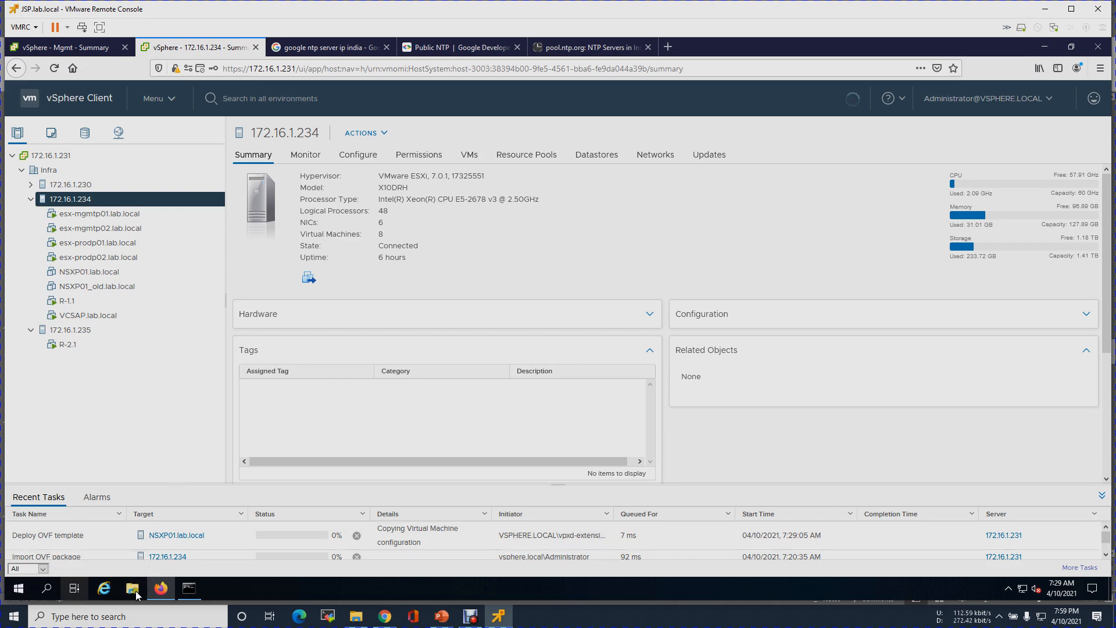
- Open the \\10.0.5.131 network share from the Run box
{"action": "right_click", "coordinate": [18, 588]}
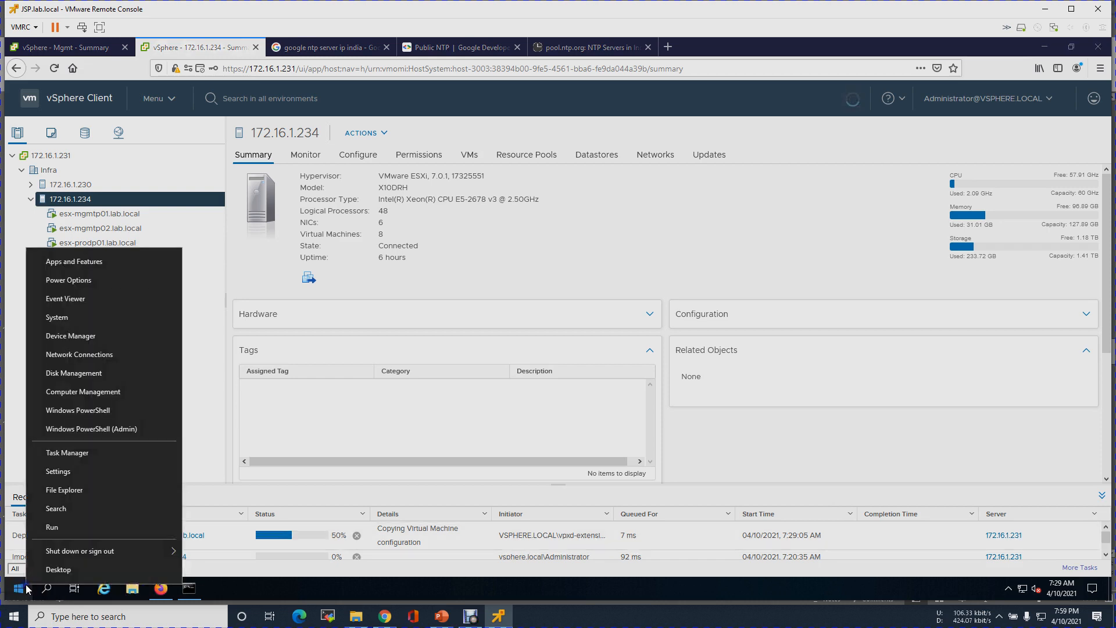
{"action": "left_click", "coordinate": [54, 529]}
{"action": "type", "text": "\\\\"}
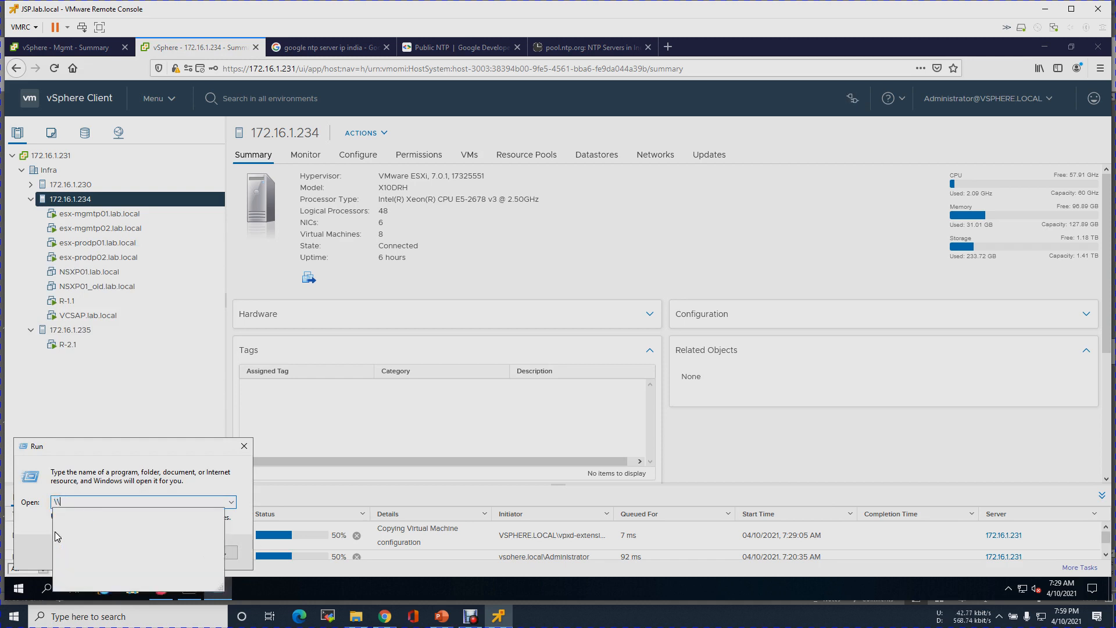
{"action": "key", "text": "Down"}
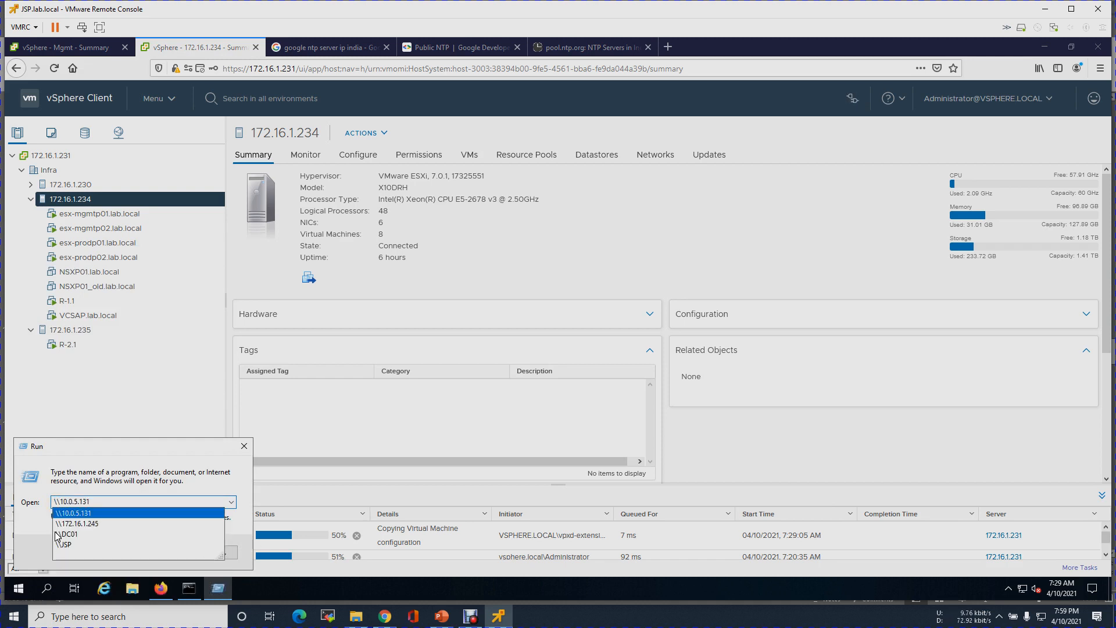
{"action": "key", "text": "Return"}
- Browse f-drive.nfs.Drive > 1. VMware-Software, check the ESXi 7.0U2 and 7.0U1c images, then return to the vSphere Mgmt cluster
{"action": "left_click", "coordinate": [392, 197]}
{"action": "double_click", "coordinate": [392, 198]}
{"action": "double_click", "coordinate": [390, 203]}
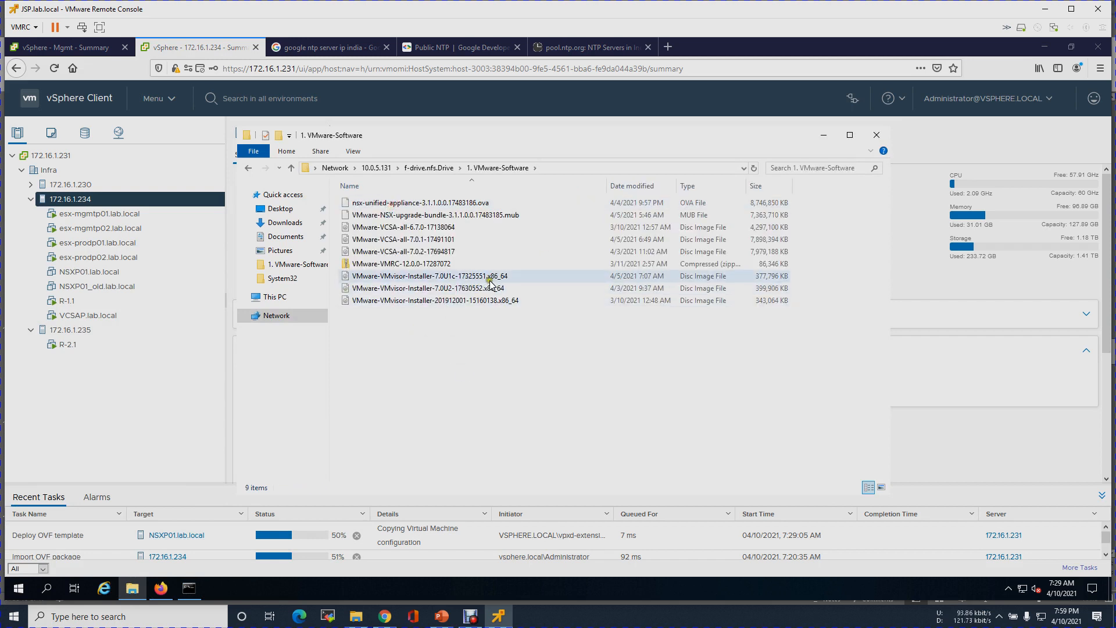
{"action": "left_click", "coordinate": [417, 291]}
{"action": "left_click", "coordinate": [436, 275]}
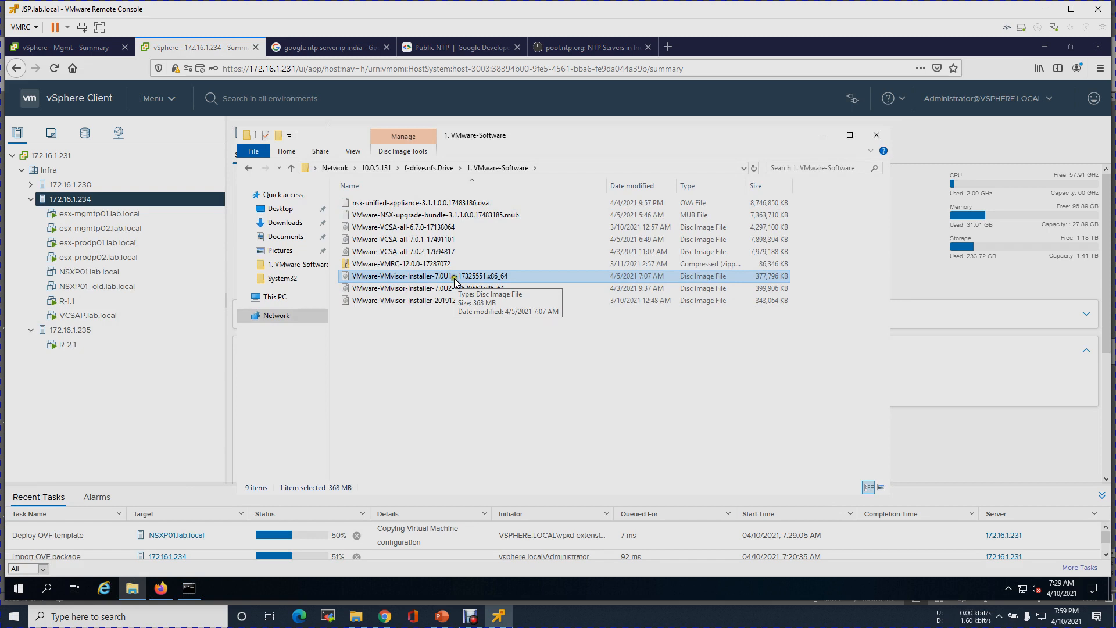
{"action": "left_click", "coordinate": [70, 47]}
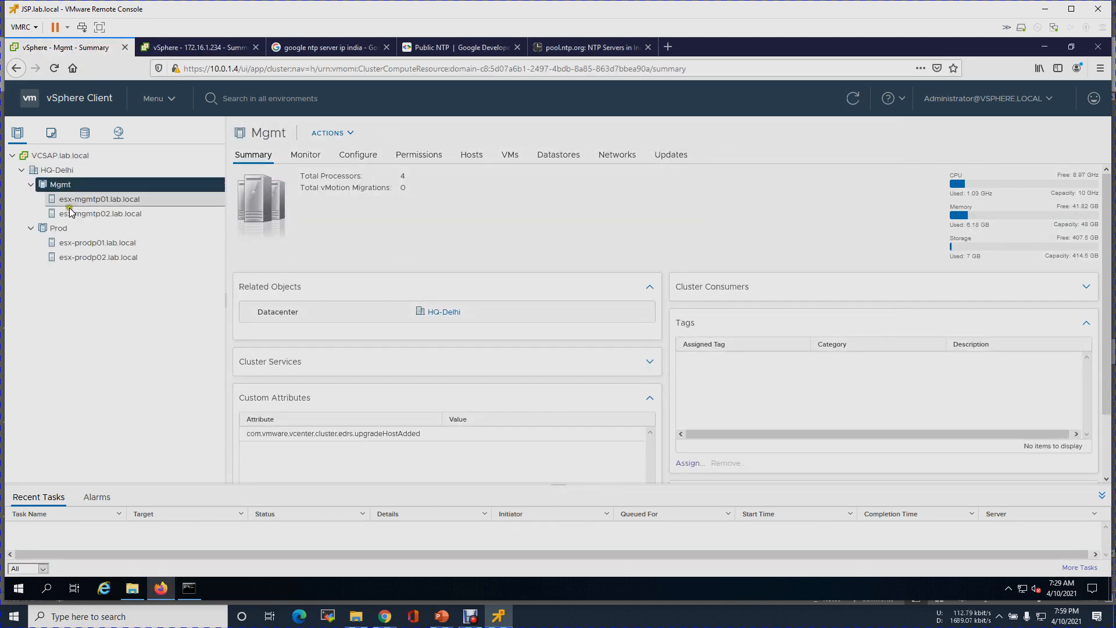
- Check the ESXi version of esx-mgmtp01.lab.local on its Summary
{"action": "left_click", "coordinate": [122, 200]}
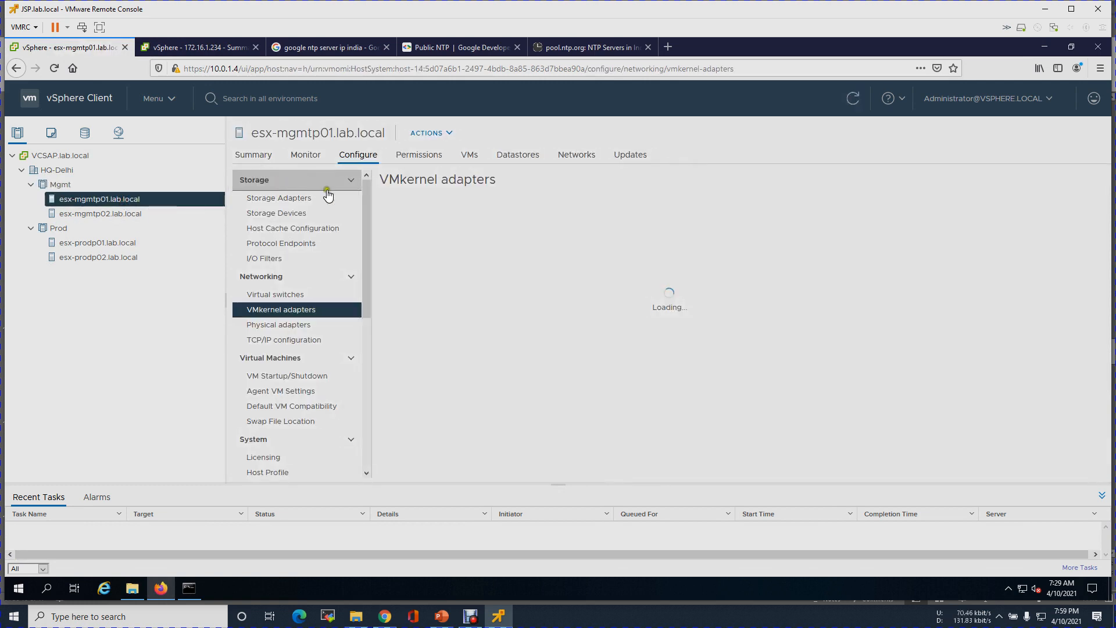
{"action": "left_click", "coordinate": [255, 153]}
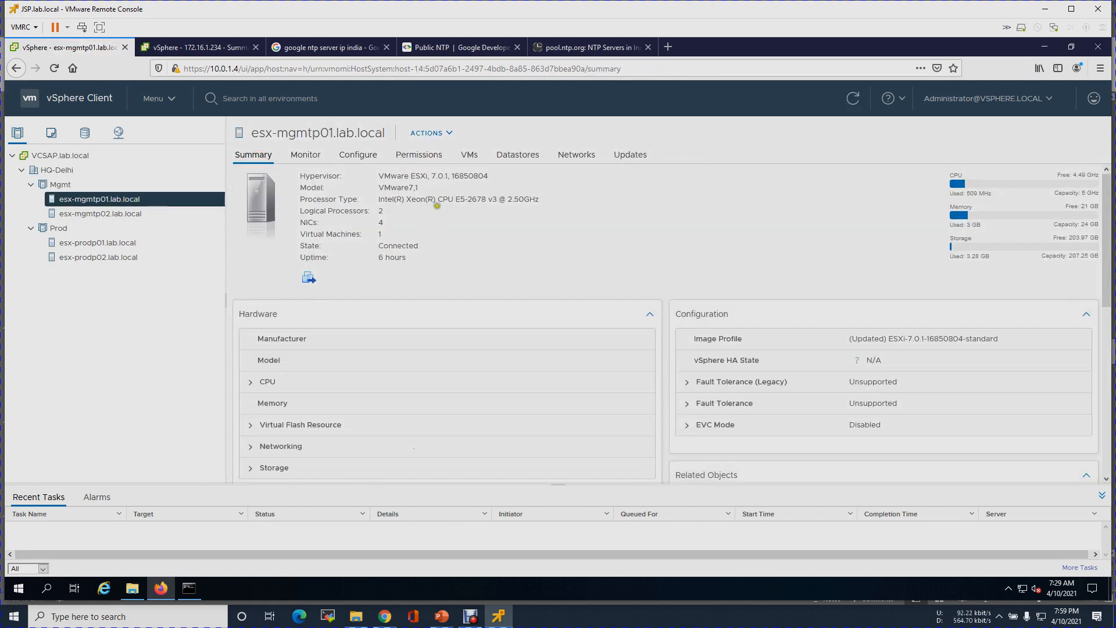
{"action": "left_click_drag", "start_coordinate": [430, 176], "coordinate": [490, 182]}
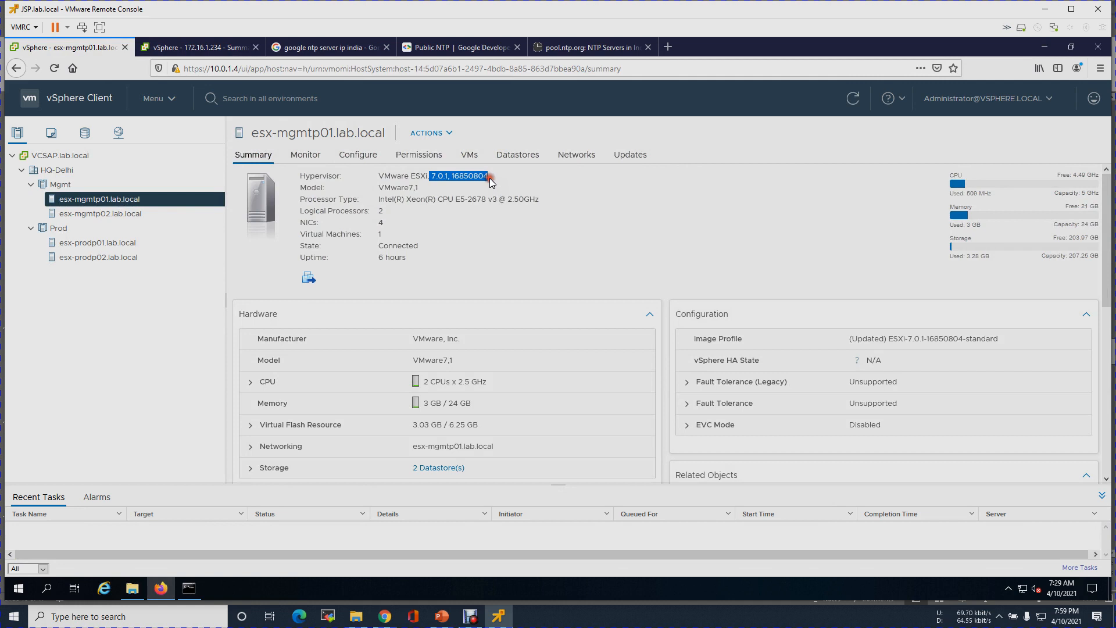
- Check the vSphere Client version in About VMware vSphere, then go to the NTP Pool India page
{"action": "left_click", "coordinate": [897, 102]}
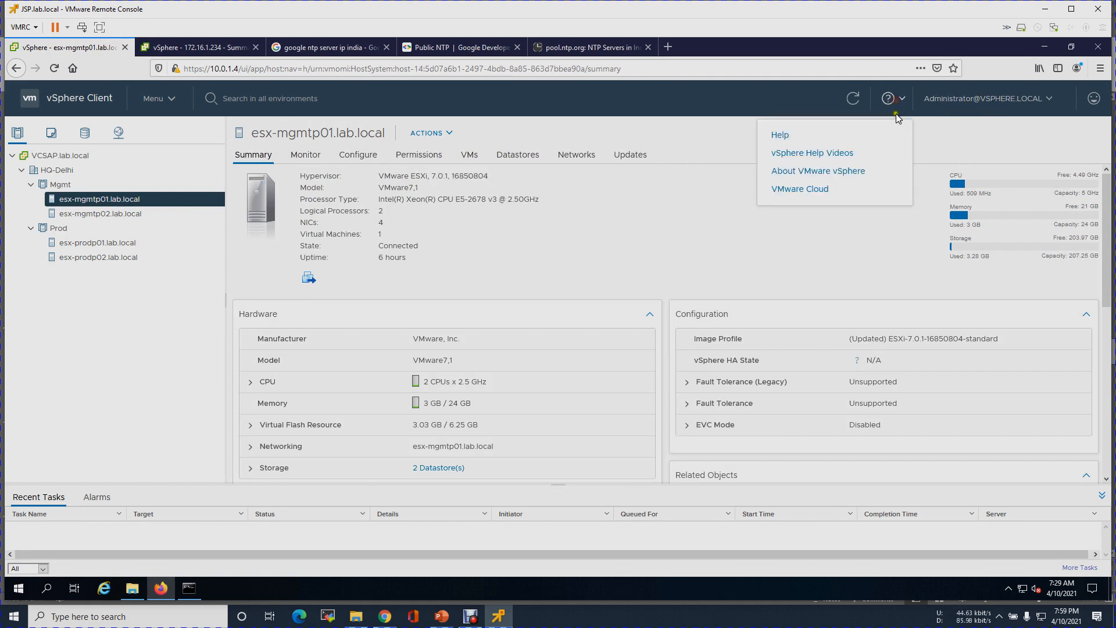
{"action": "left_click", "coordinate": [807, 172]}
{"action": "left_click_drag", "start_coordinate": [557, 254], "coordinate": [640, 253]}
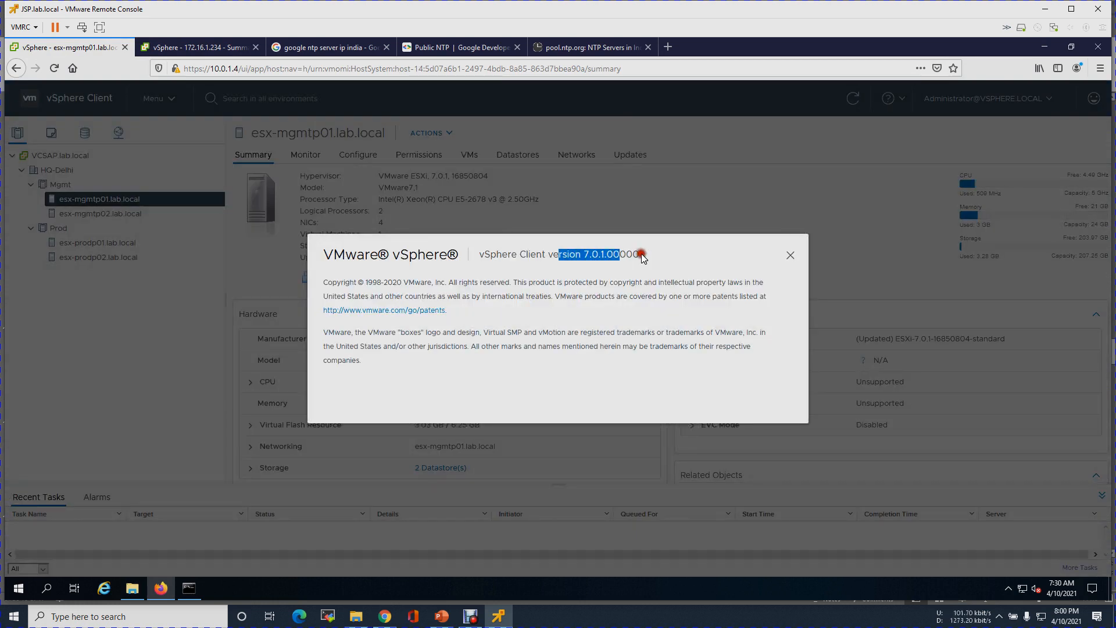
{"action": "left_click", "coordinate": [790, 255]}
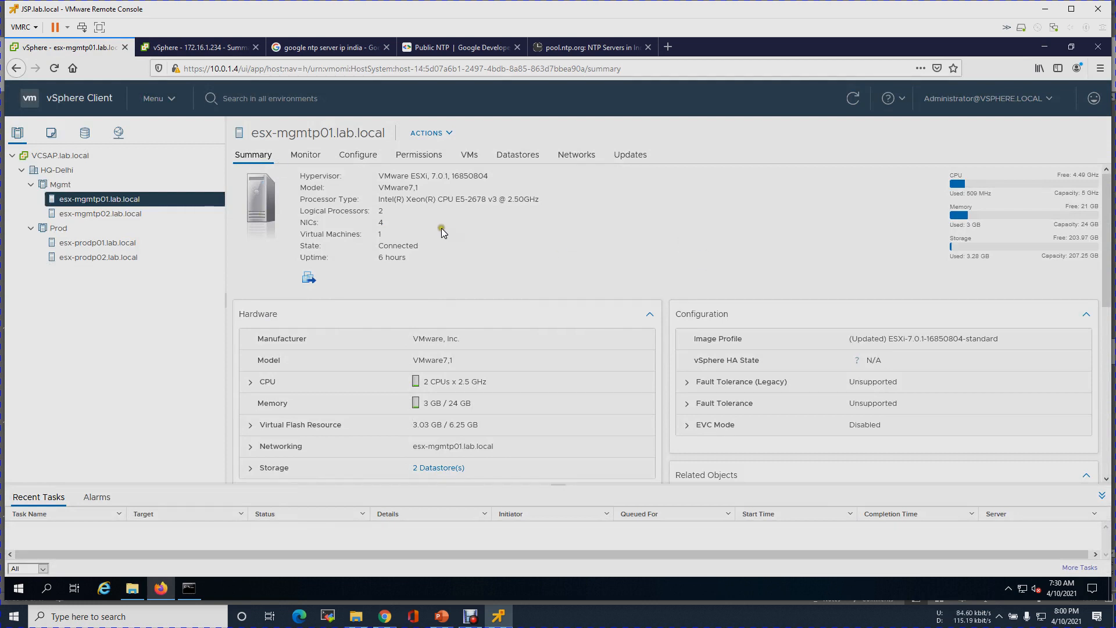
{"action": "left_click", "coordinate": [632, 49]}
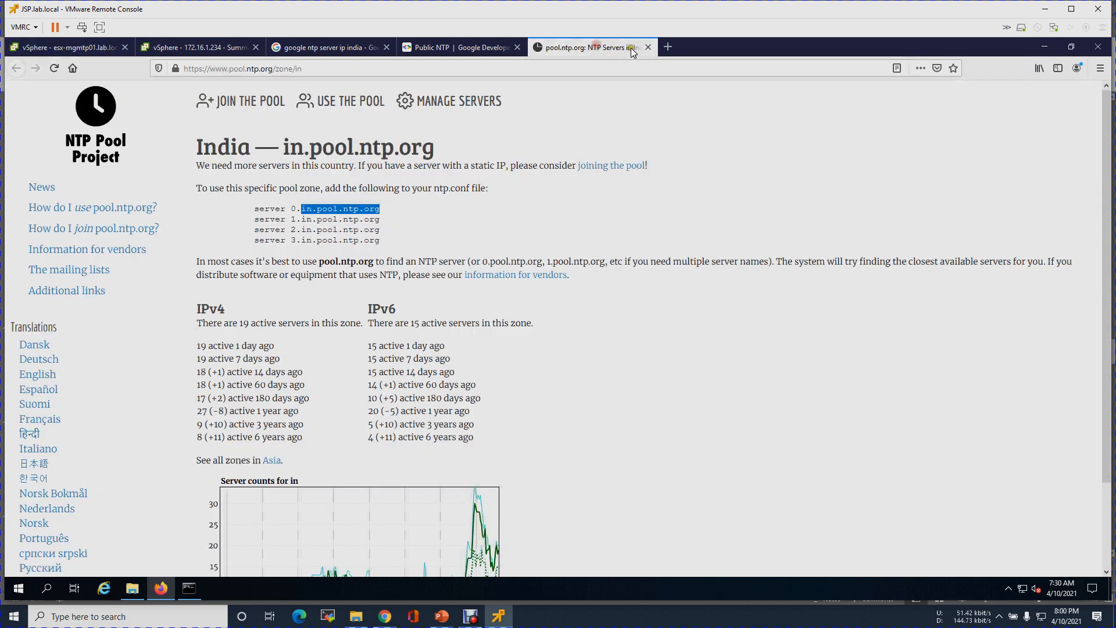
- Close the NTP Pool, Public NTP and Google search pages
{"action": "left_click", "coordinate": [647, 47]}
{"action": "left_click", "coordinate": [516, 47]}
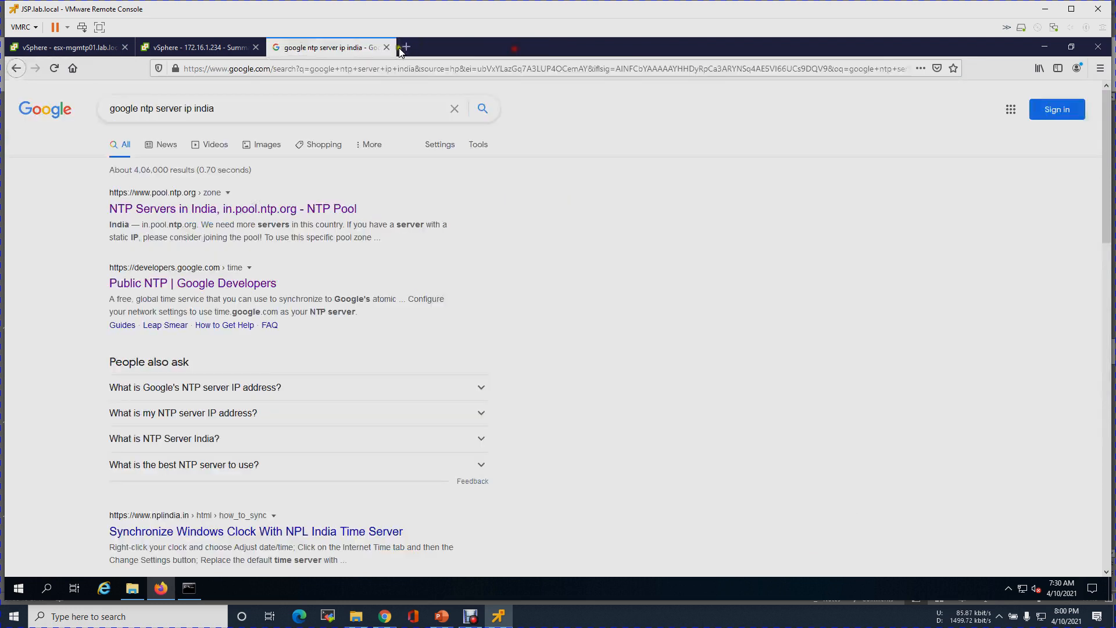
{"action": "left_click", "coordinate": [386, 47]}
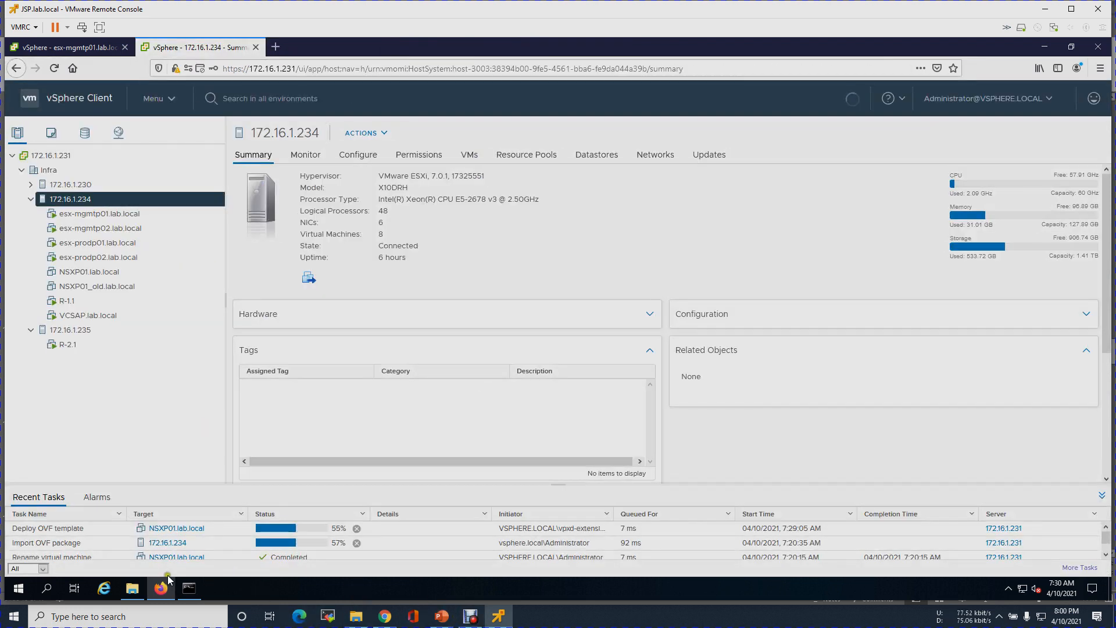
- Mount the ESXi 7.0U1c installer ISO from the VMware-Software folder
{"action": "left_click", "coordinate": [132, 588]}
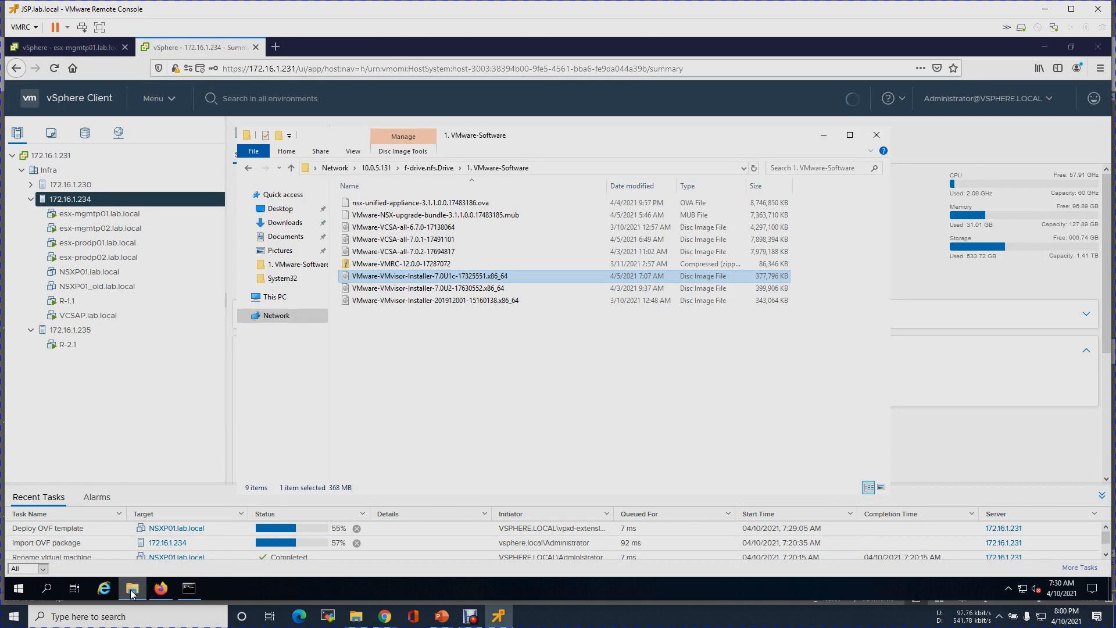
{"action": "right_click", "coordinate": [448, 278]}
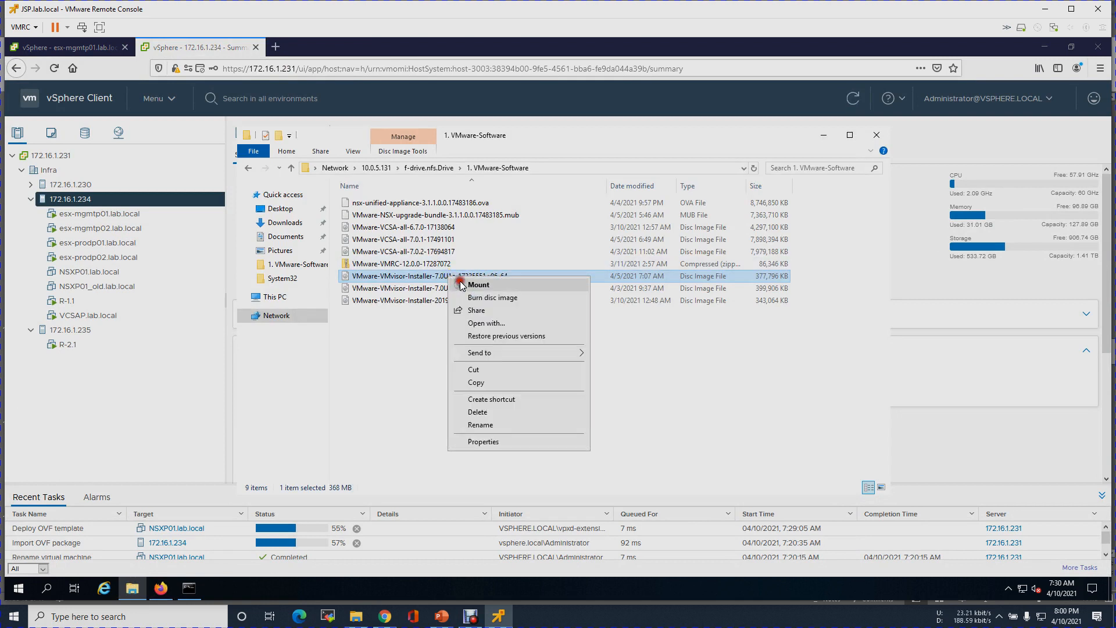
{"action": "left_click", "coordinate": [461, 283]}
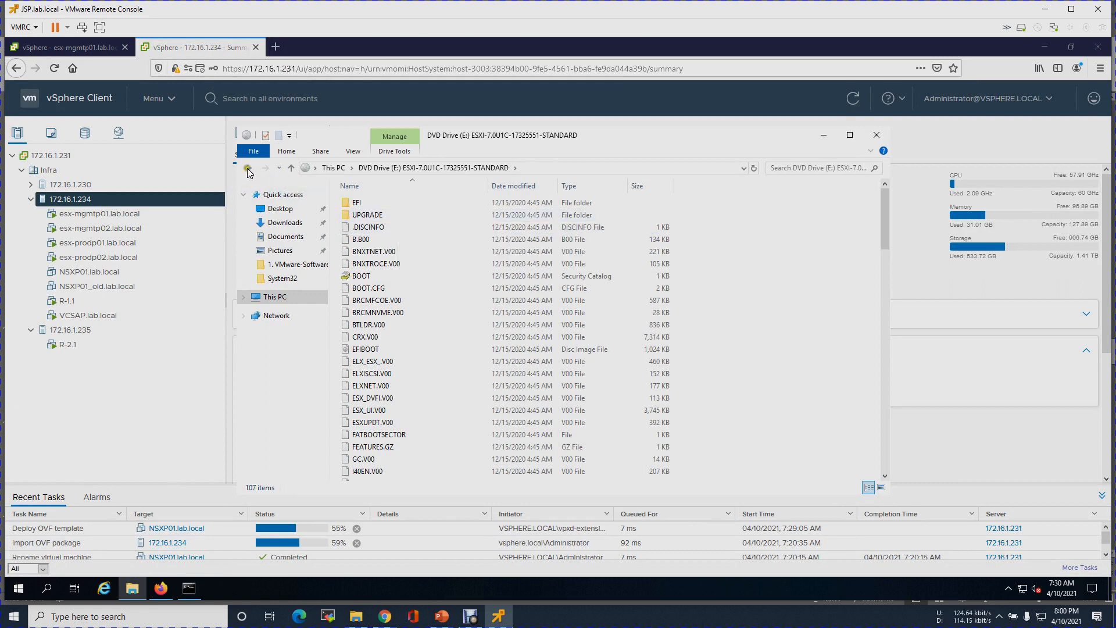
- Eject the mounted DVD drive under This PC and reopen File Explorer
{"action": "left_click", "coordinate": [244, 298]}
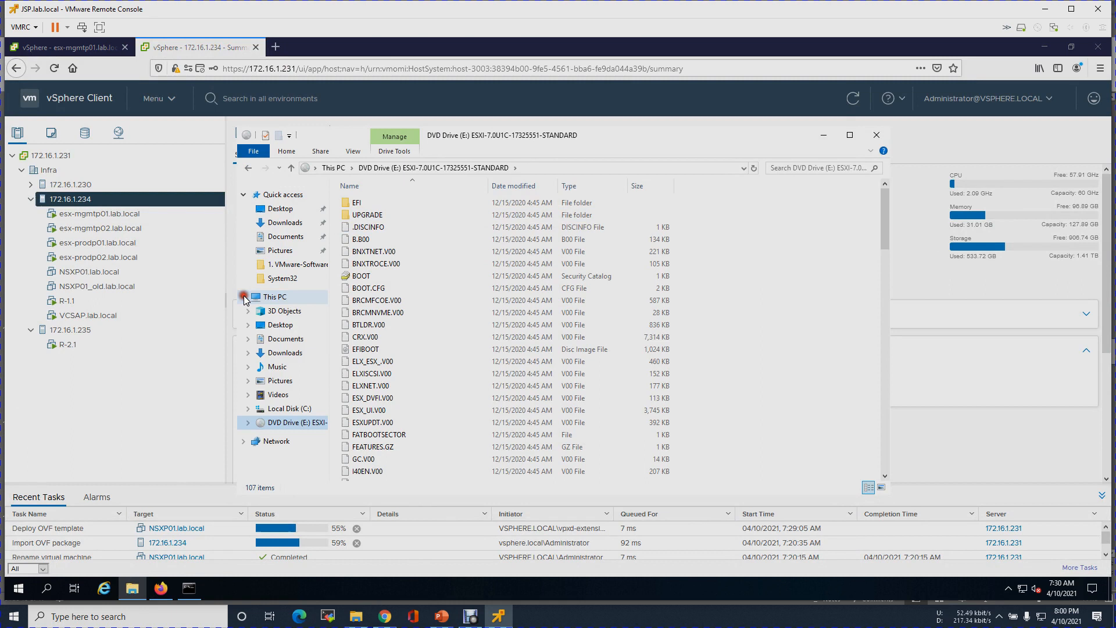
{"action": "right_click", "coordinate": [300, 427]}
{"action": "left_click", "coordinate": [349, 504]}
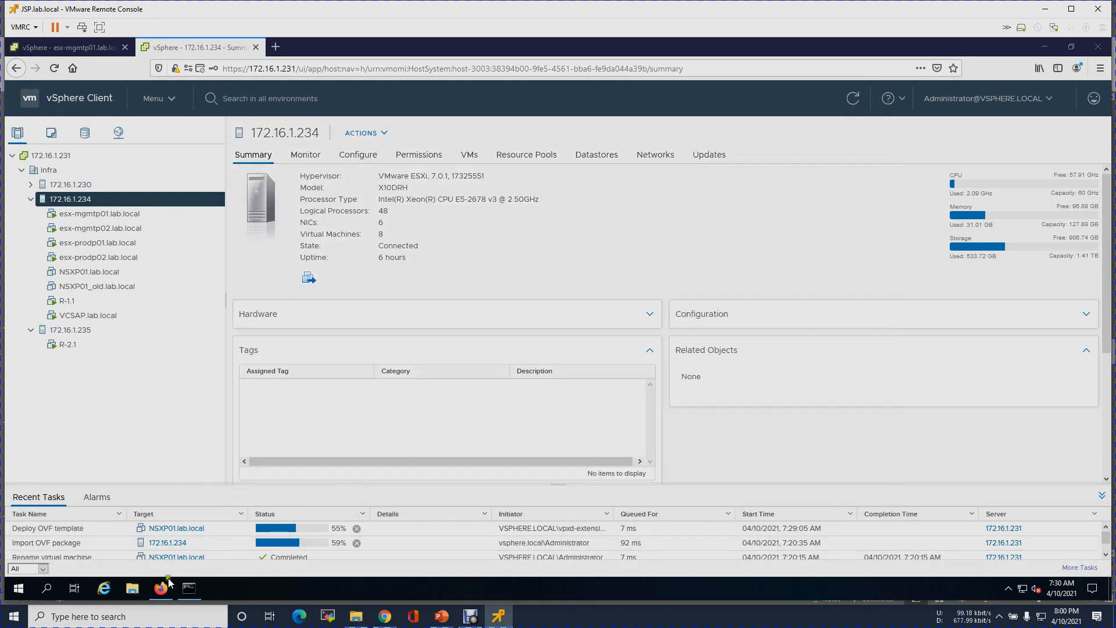
{"action": "left_click", "coordinate": [131, 589]}
{"action": "left_click", "coordinate": [517, 372]}
- Mount the VCSA 7.0.1 ISO from the 1. VMware-Software folder
{"action": "double_click", "coordinate": [416, 254]}
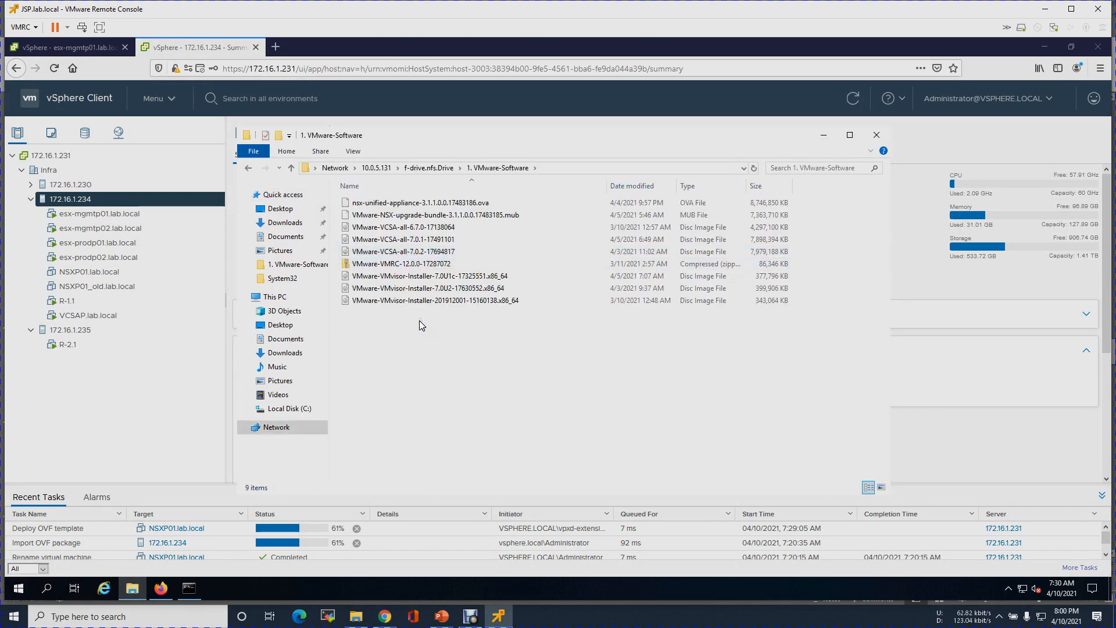
{"action": "left_click", "coordinate": [423, 250]}
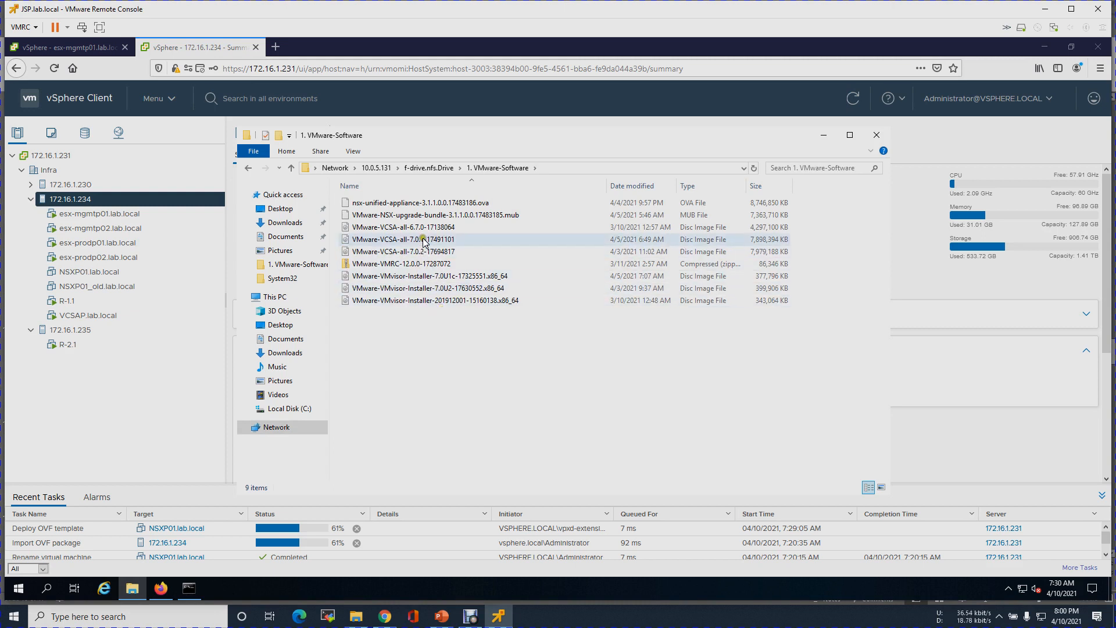
{"action": "left_click", "coordinate": [436, 240]}
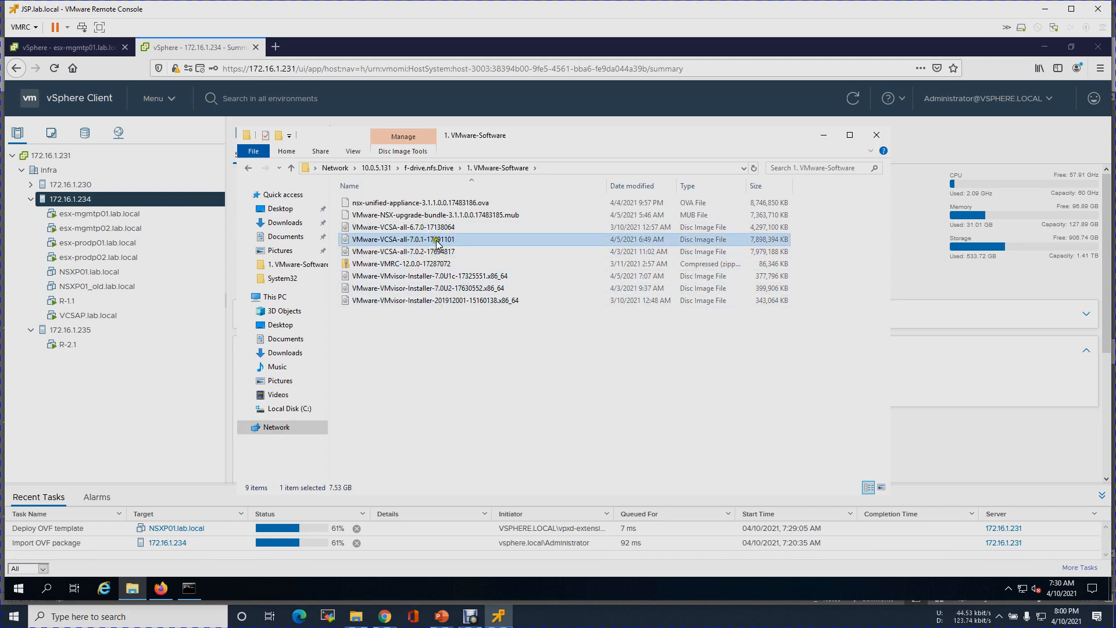
{"action": "right_click", "coordinate": [455, 243]}
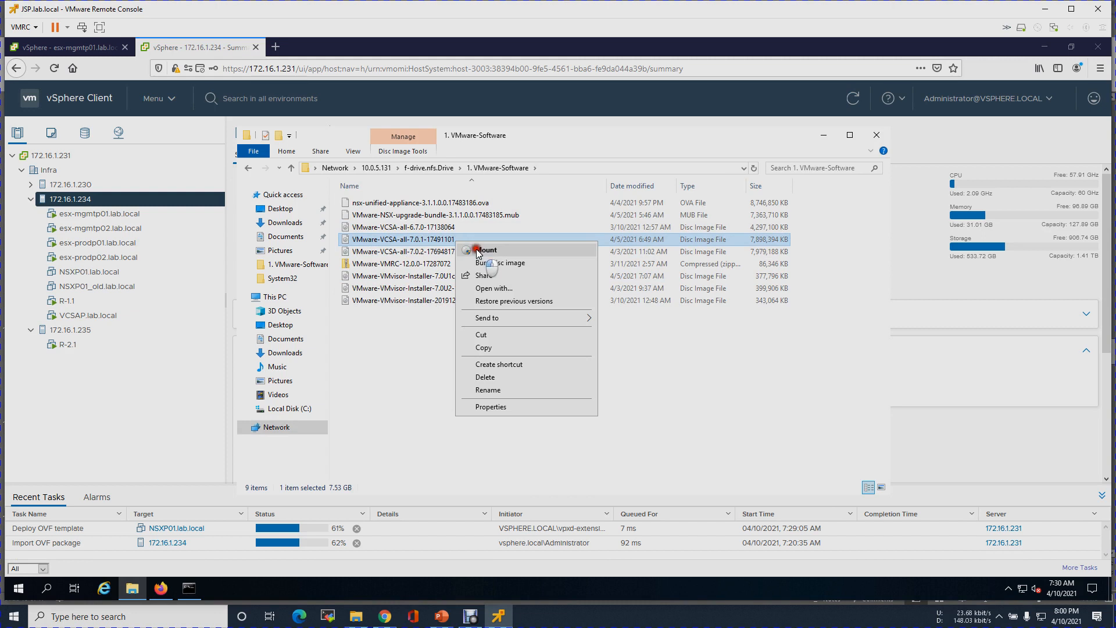
{"action": "left_click", "coordinate": [476, 247]}
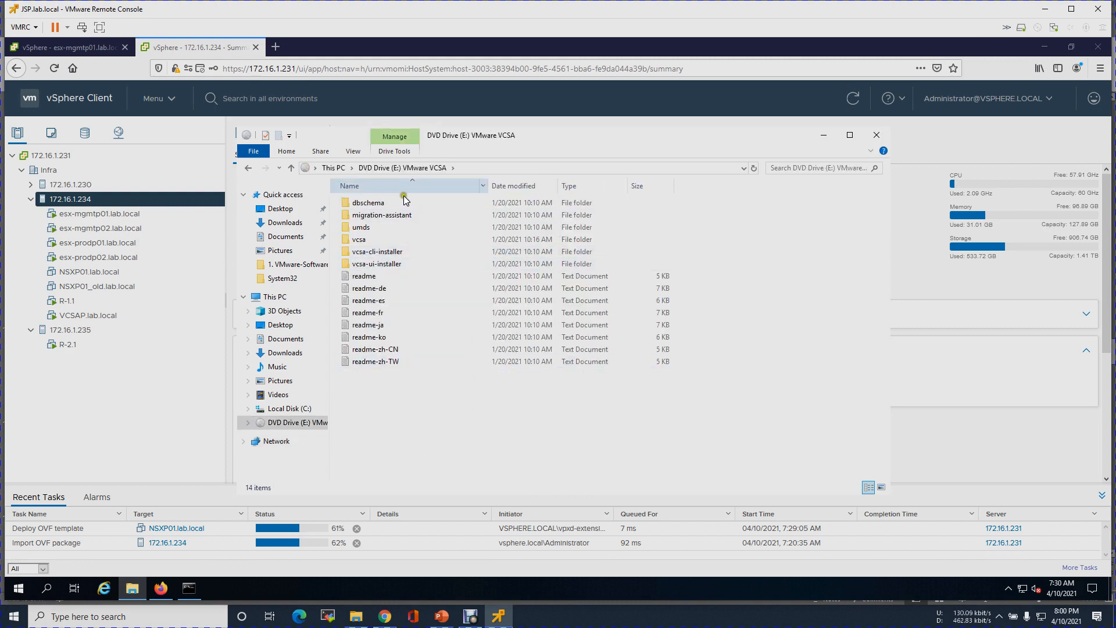
- Open vcsa-ui-installer\win32 on the mounted drive and select the installer application
{"action": "double_click", "coordinate": [377, 264]}
{"action": "double_click", "coordinate": [365, 227]}
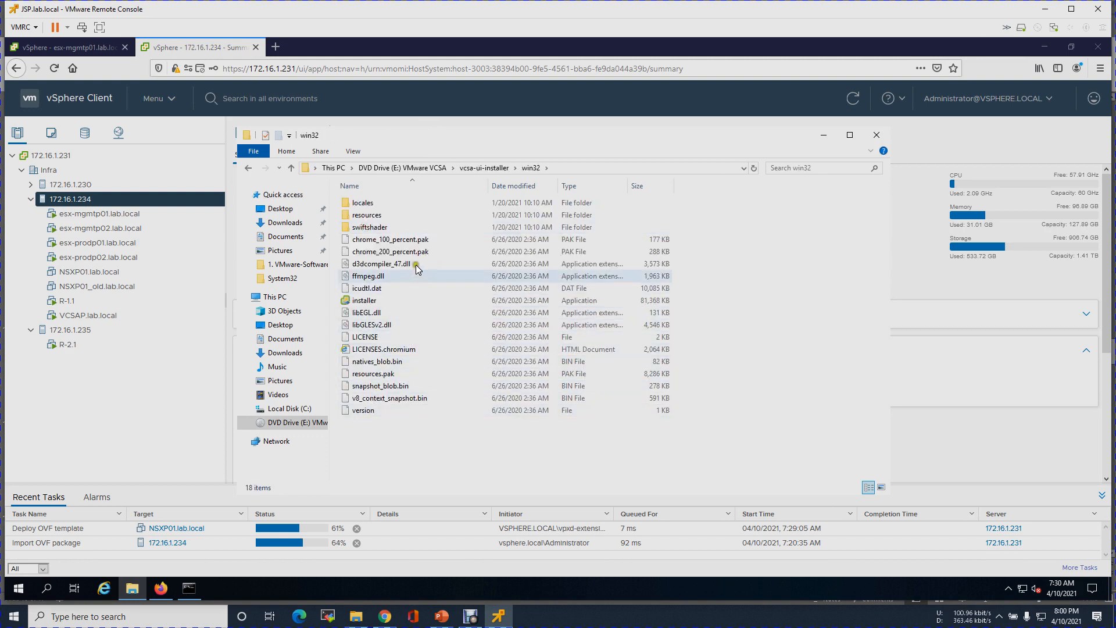
{"action": "right_click", "coordinate": [390, 302]}
{"action": "left_click", "coordinate": [387, 302]}
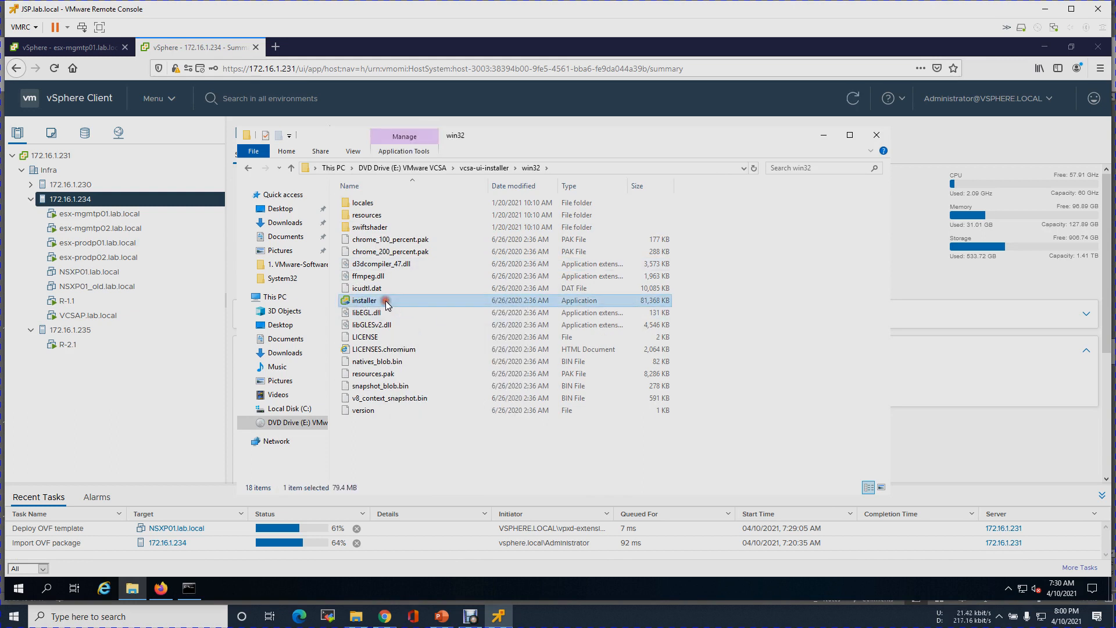
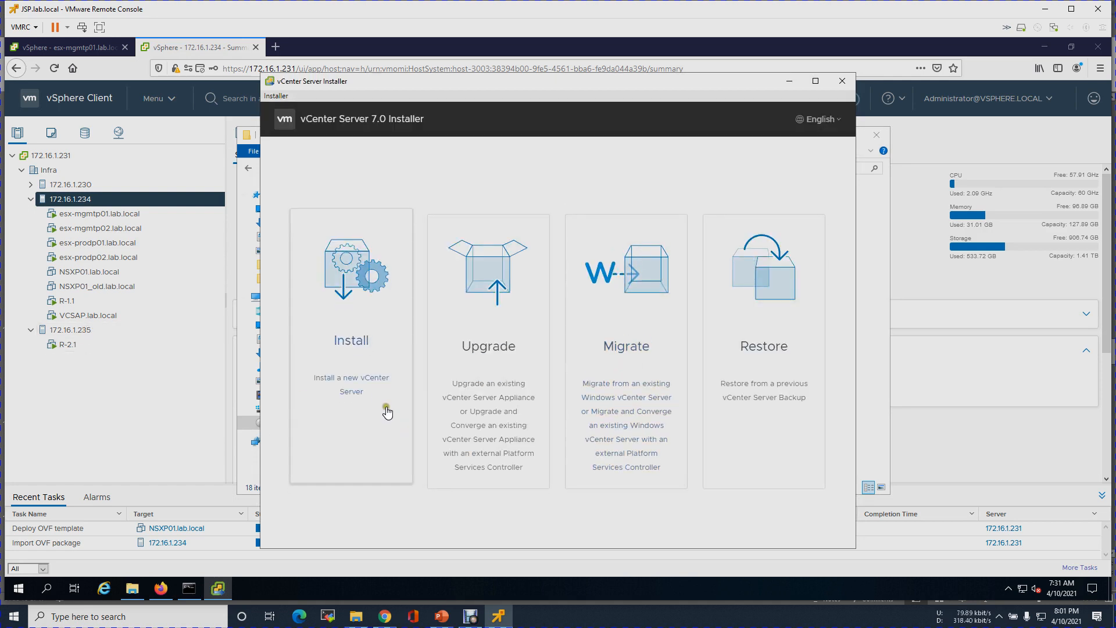
- Start a new vCenter Server install and accept the licence agreement
{"action": "left_click", "coordinate": [370, 372]}
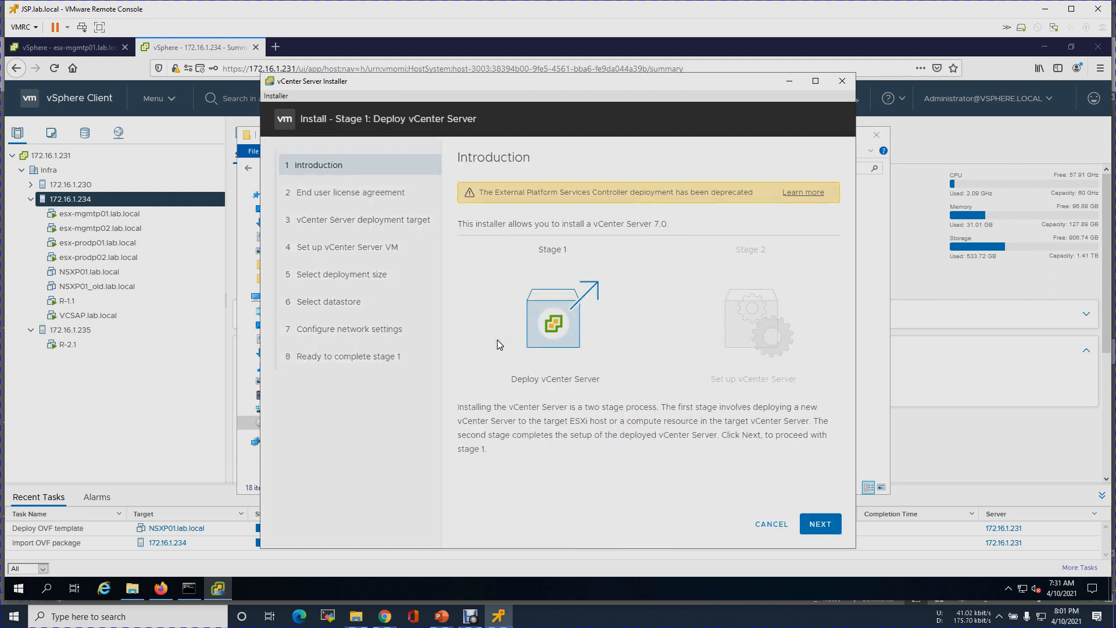
{"action": "left_click", "coordinate": [815, 526]}
{"action": "left_click", "coordinate": [557, 391]}
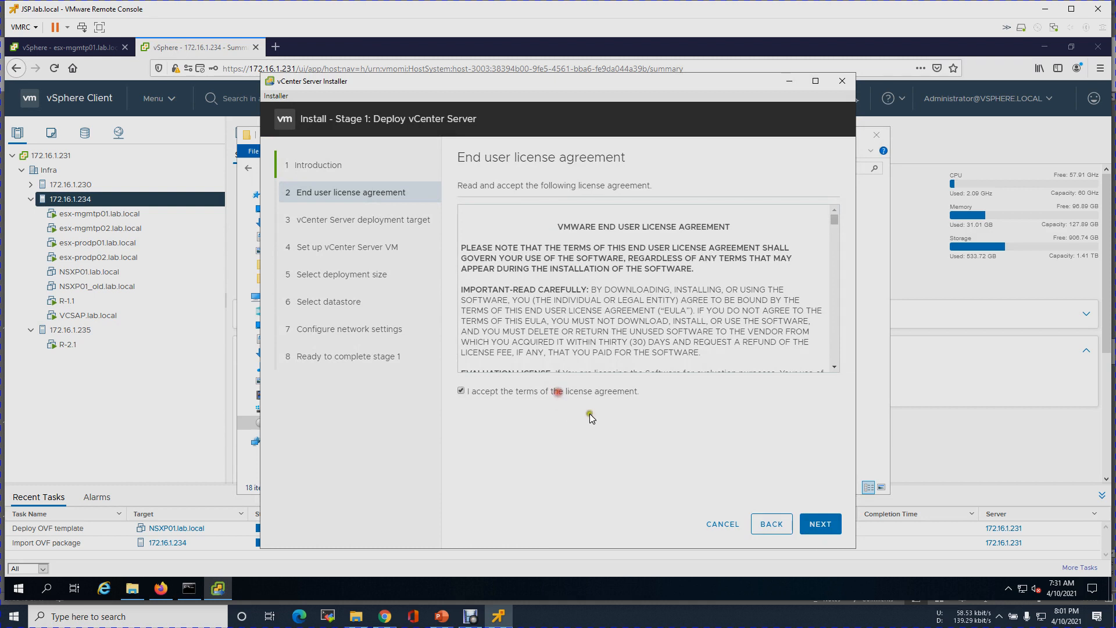
{"action": "left_click", "coordinate": [820, 524]}
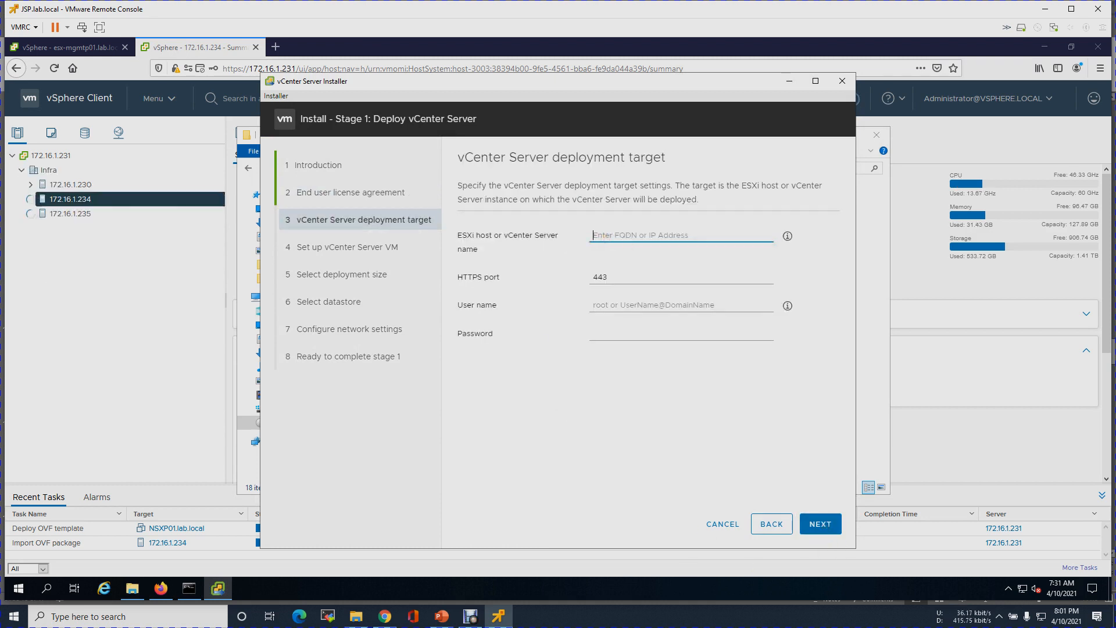
- Target ESXi host 172.16.1.235 as root and accept its certificate warning
{"action": "type", "text": "1"}
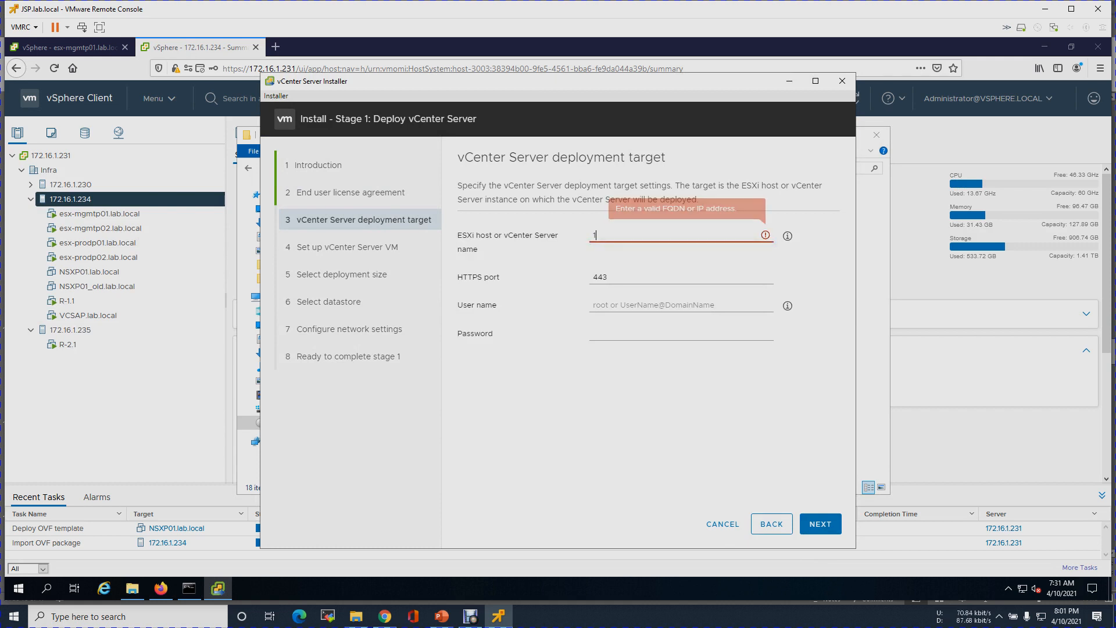
{"action": "type", "text": "72.16.1.235"}
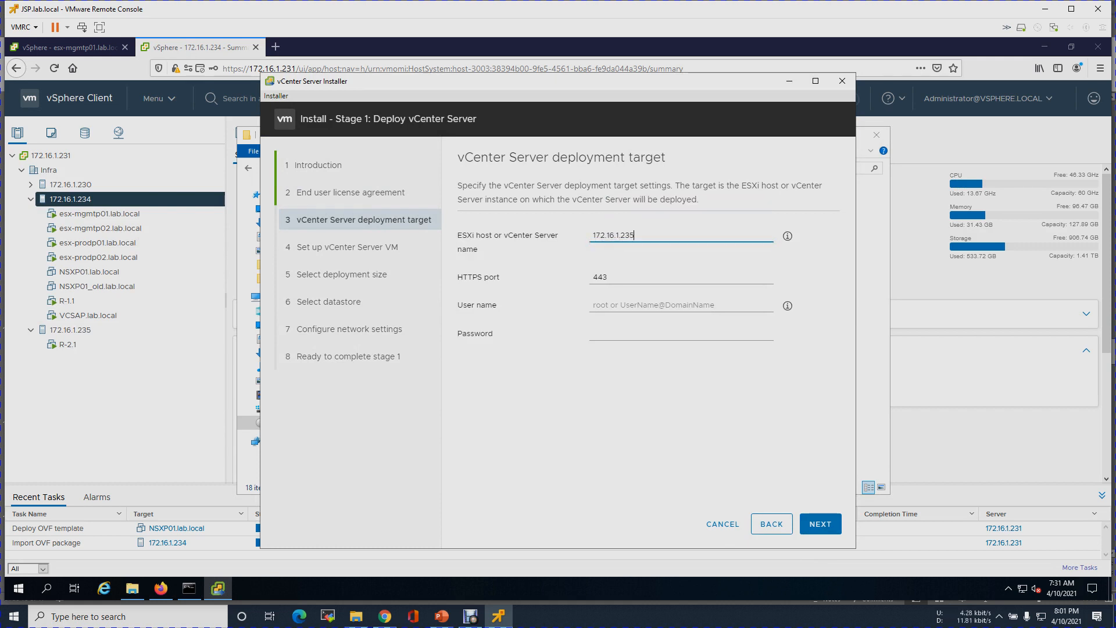
{"action": "left_click", "coordinate": [622, 303]}
{"action": "type", "text": "root"}
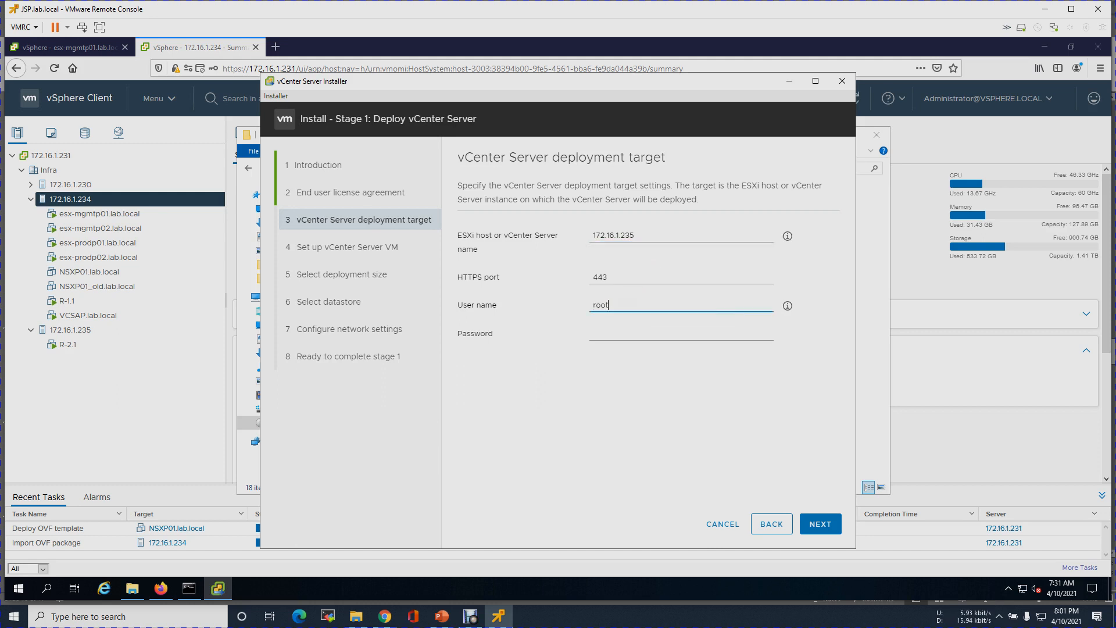
{"action": "key", "text": "Tab"}
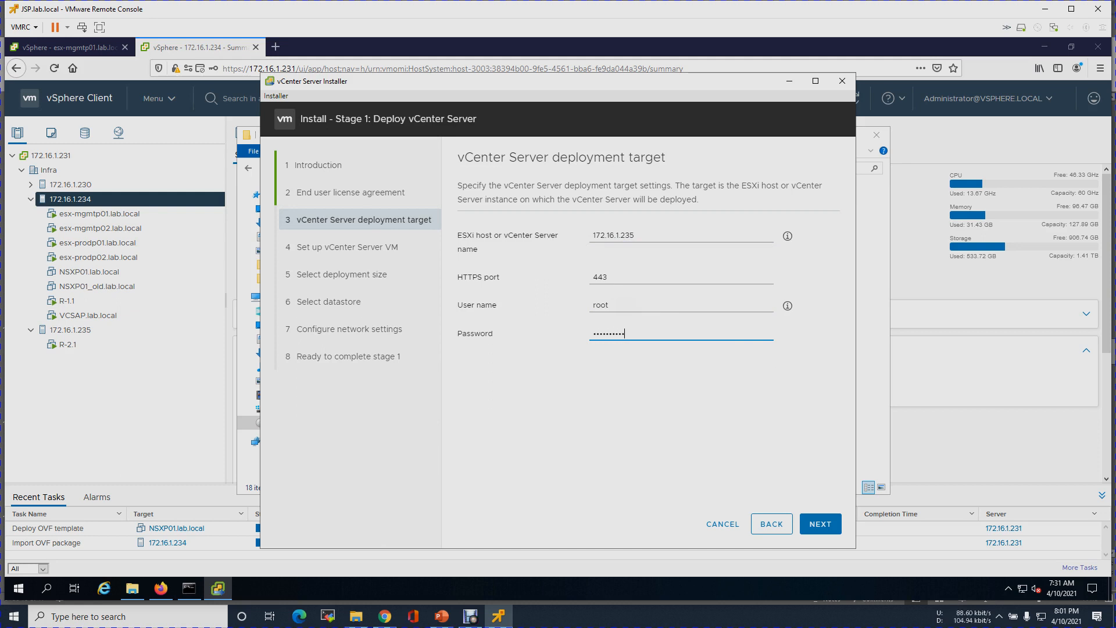
{"action": "left_click", "coordinate": [837, 530]}
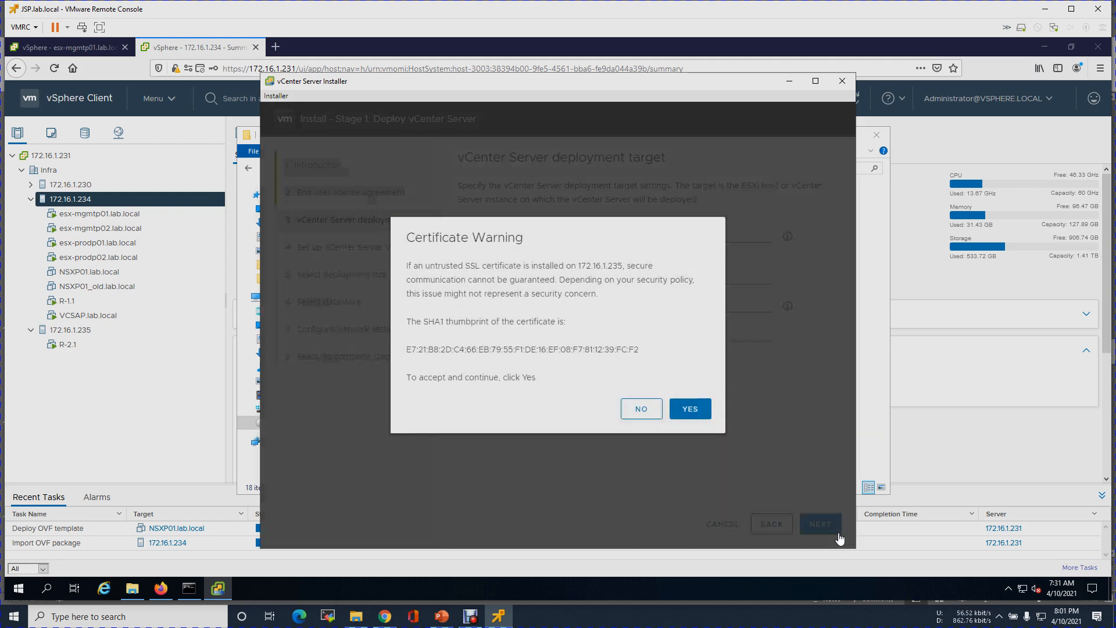
{"action": "left_click", "coordinate": [691, 410]}
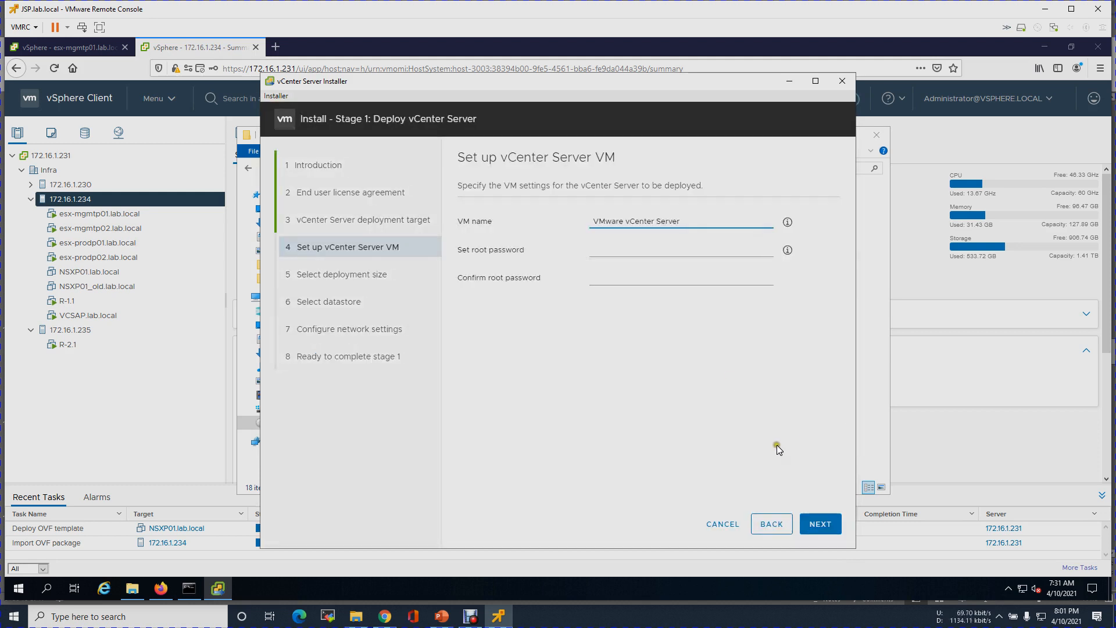
{"action": "left_click_drag", "start_coordinate": [699, 220], "coordinate": [567, 207]}
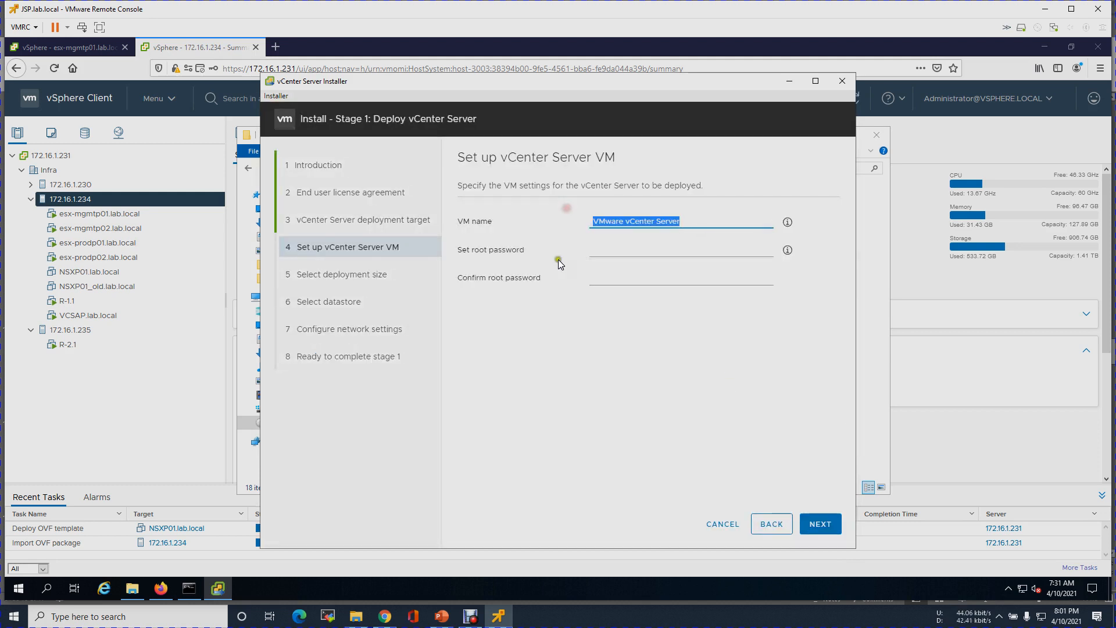
- Compare the VCSAS.lab.local address on the Site-B and Site-A IP scheme slides in PowerPoint
{"action": "left_click", "coordinate": [442, 615]}
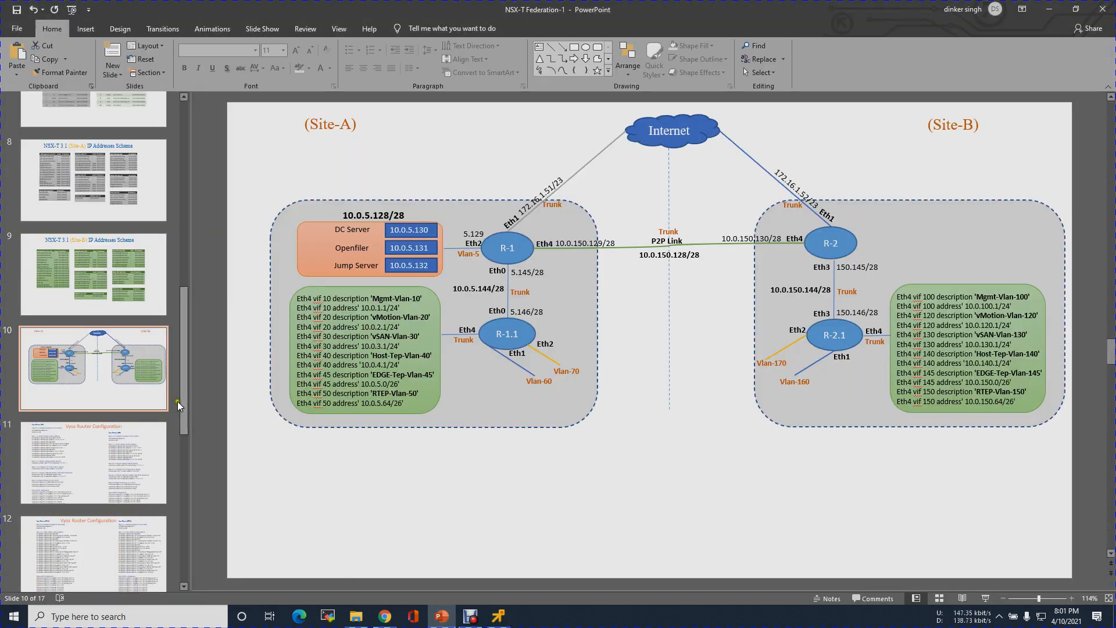
{"action": "left_click", "coordinate": [124, 259]}
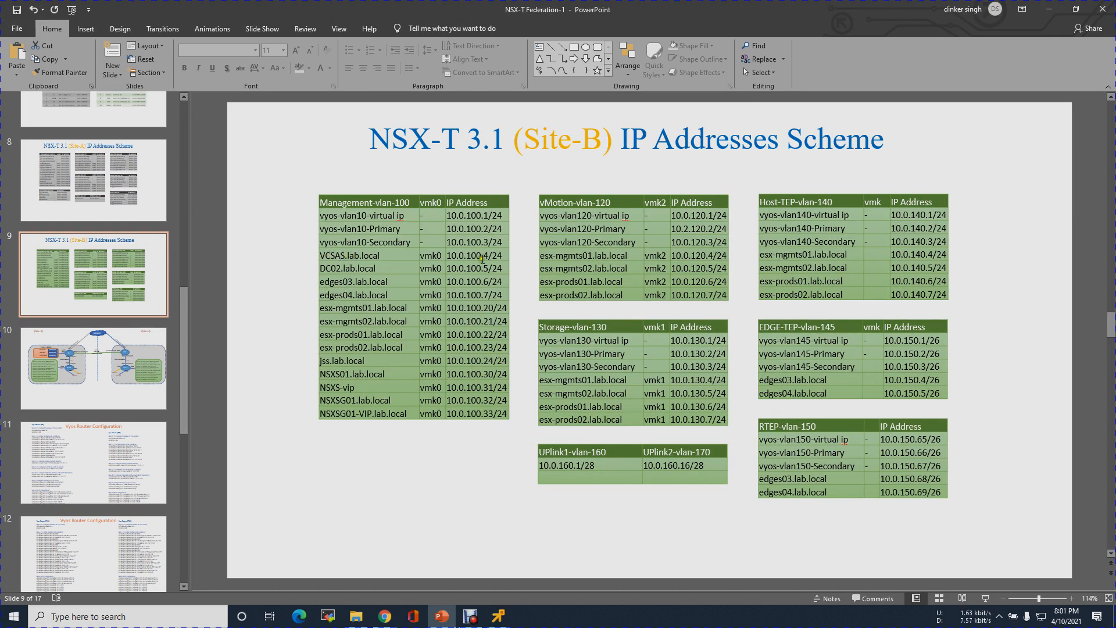
{"action": "left_click", "coordinate": [115, 189]}
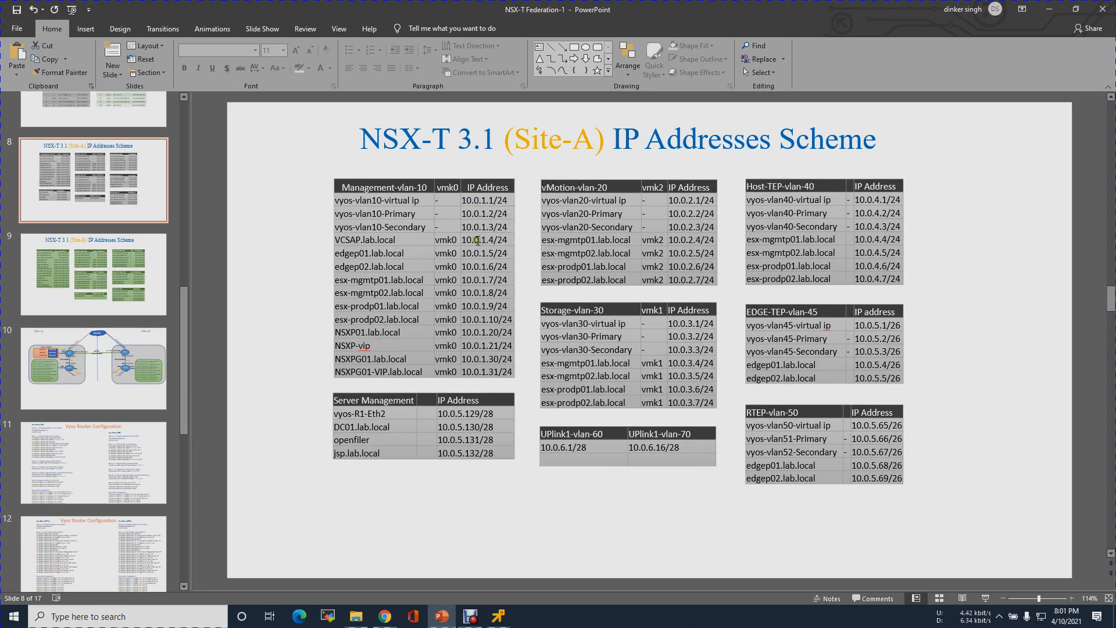
{"action": "left_click", "coordinate": [144, 256]}
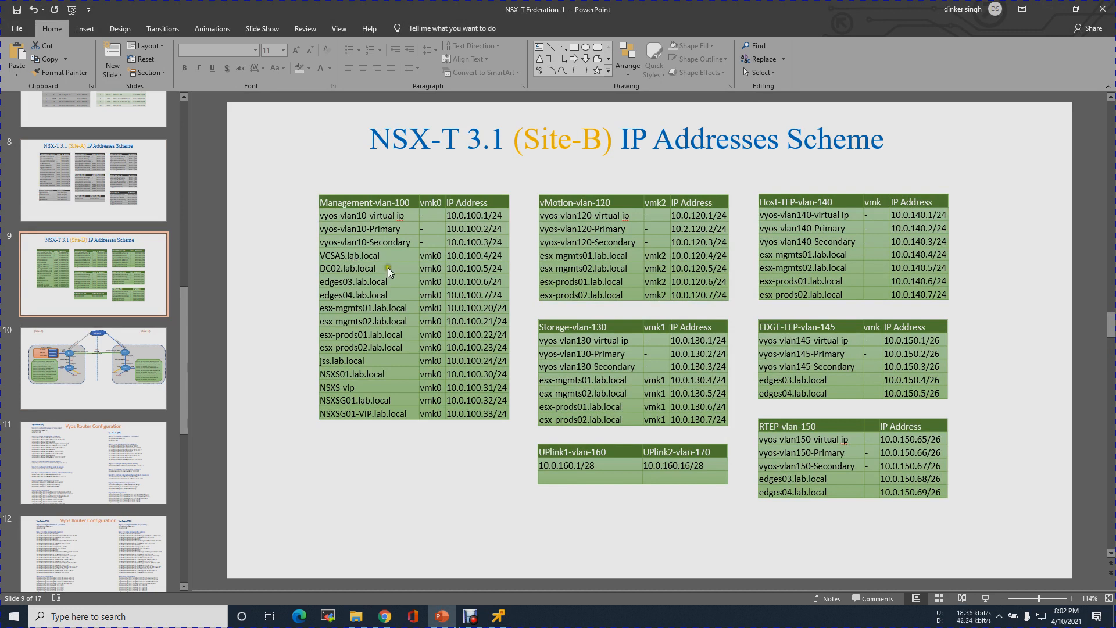
{"action": "left_click", "coordinate": [498, 616]}
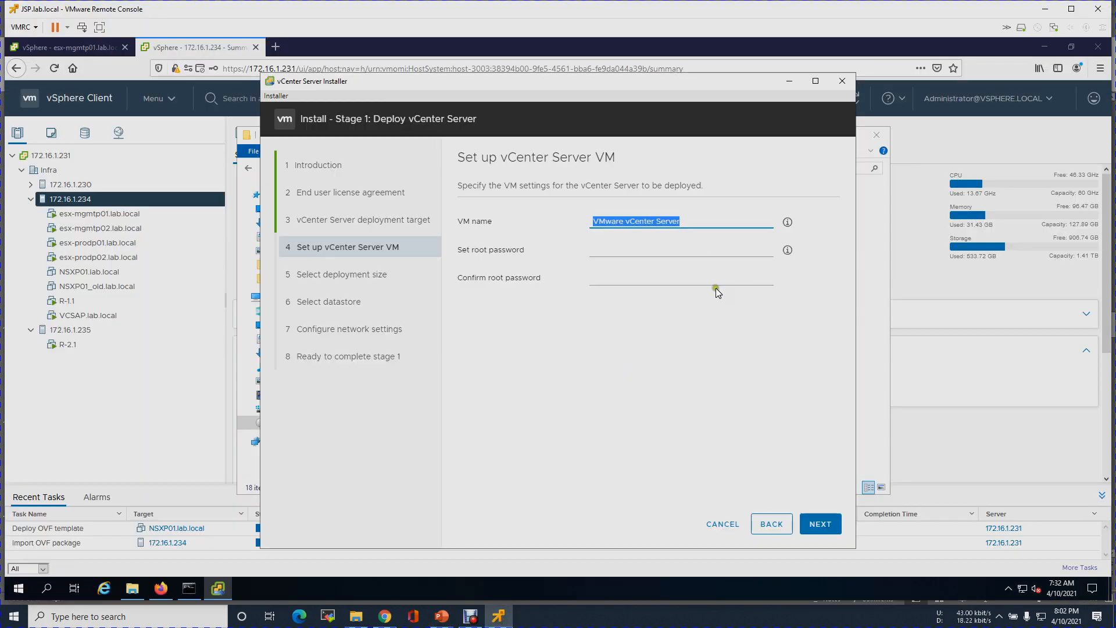
- Name the appliance VM VCSAS.lab.local and enter the root password in both password fields
{"action": "type", "text": "VCS"}
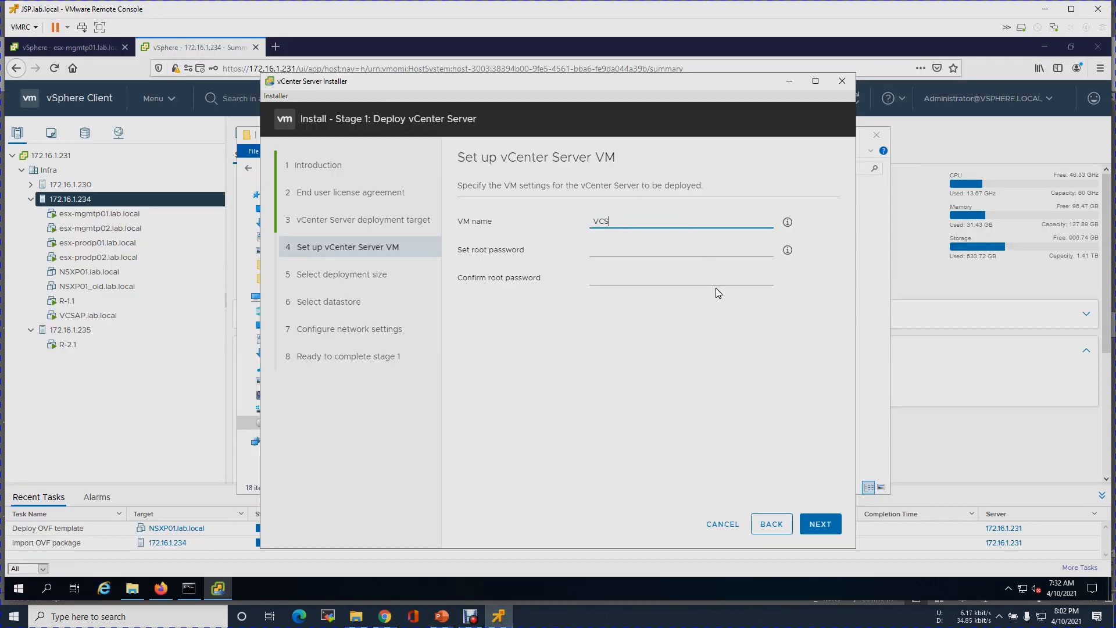
{"action": "type", "text": "AS.lab.local"}
{"action": "left_click", "coordinate": [623, 245]}
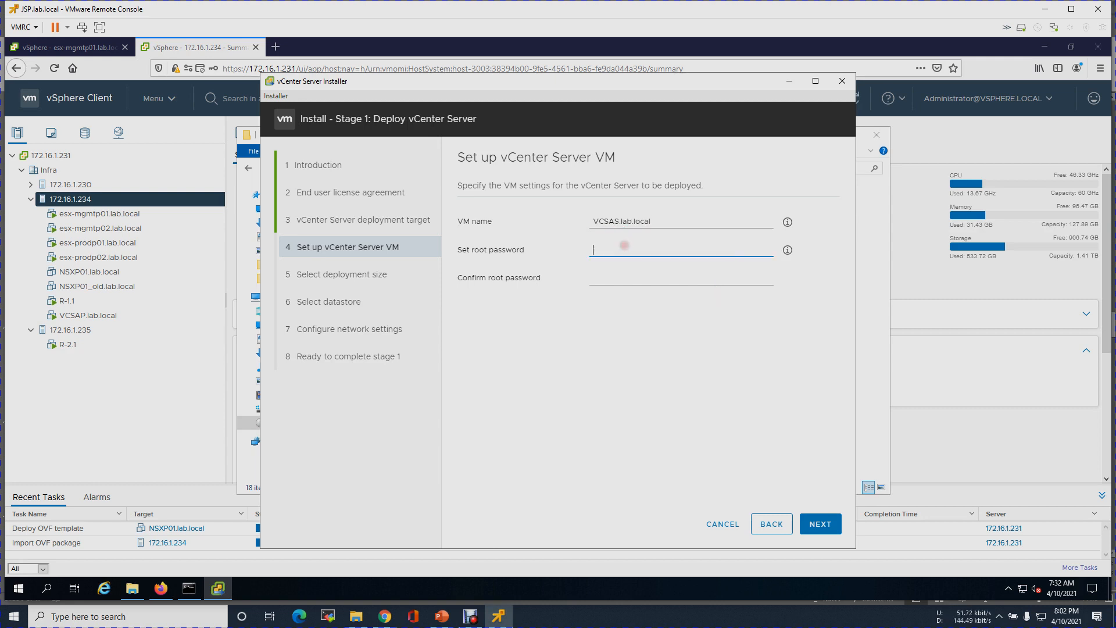
{"action": "type", "text": "••••••"}
{"action": "key", "text": "Tab"}
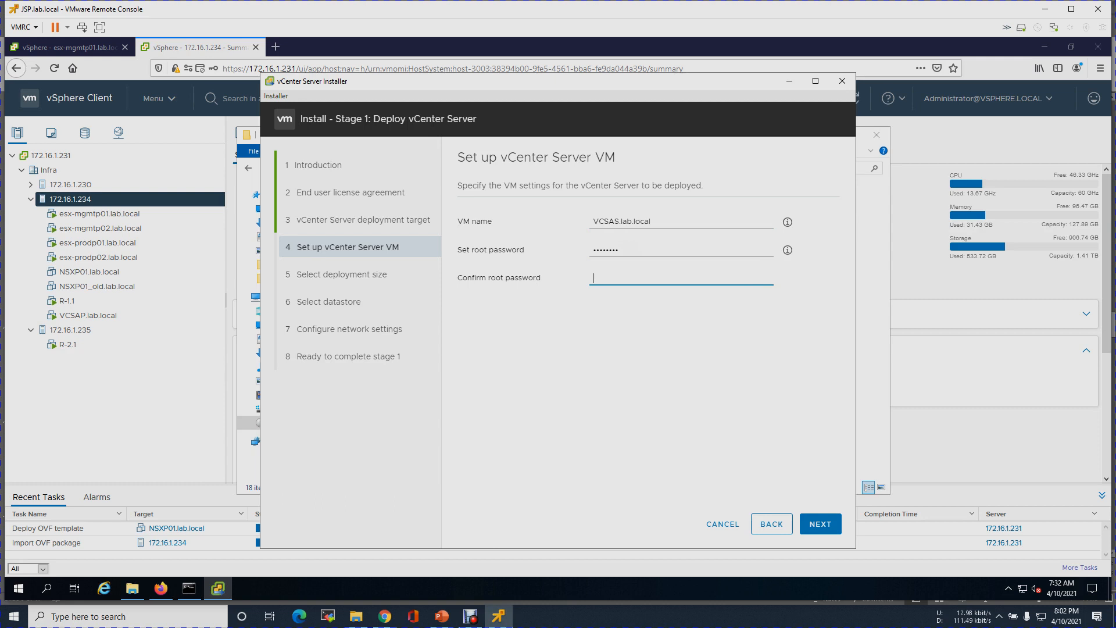
{"action": "type", "text": "••"}
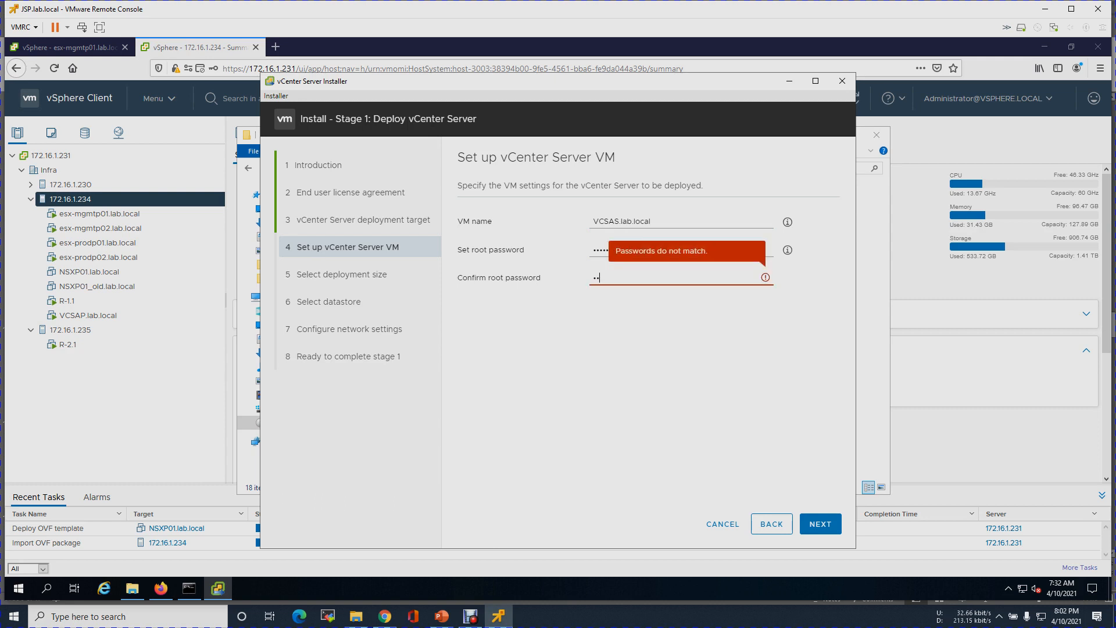
{"action": "type", "text": "••••••"}
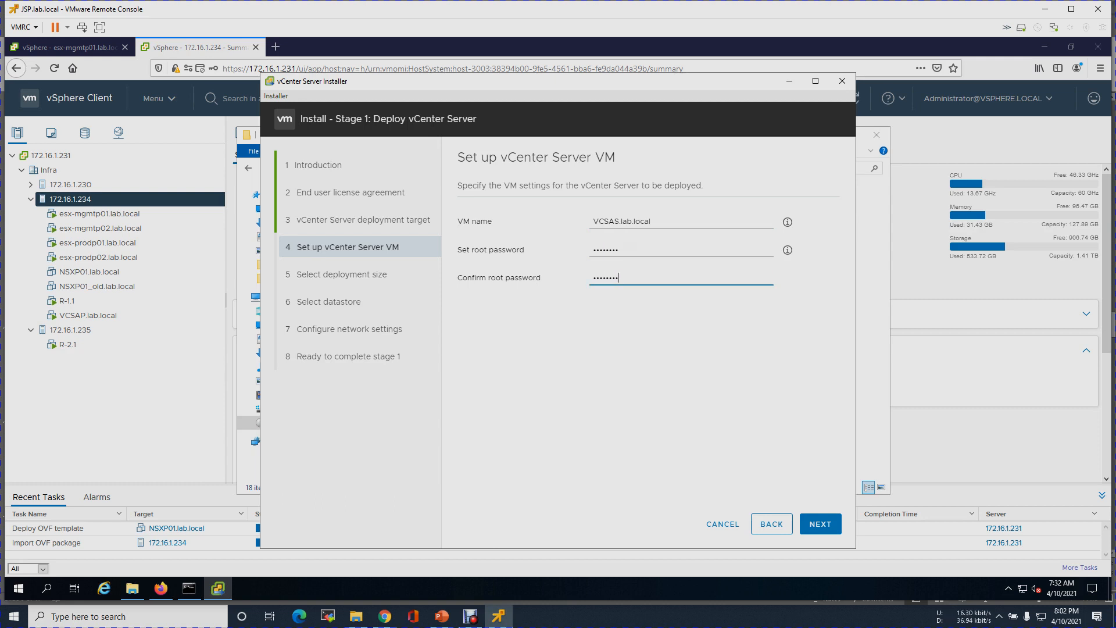
{"action": "left_click", "coordinate": [820, 523]}
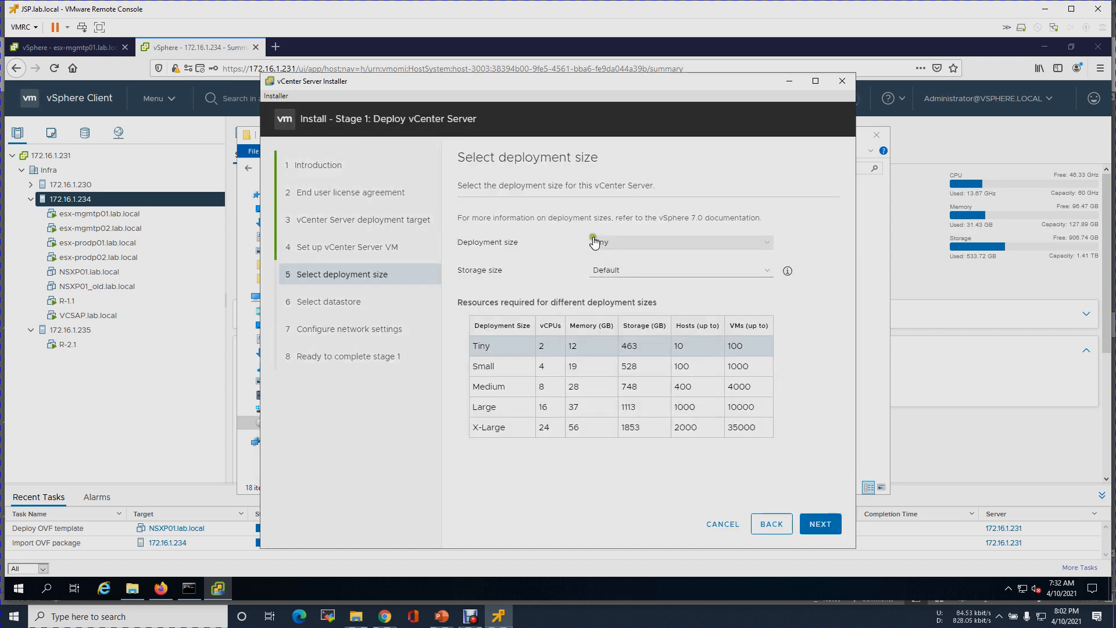
- Keep the Tiny deployment size and store the appliance on datastore LS-235-512Gb-P
{"action": "left_click", "coordinate": [820, 524]}
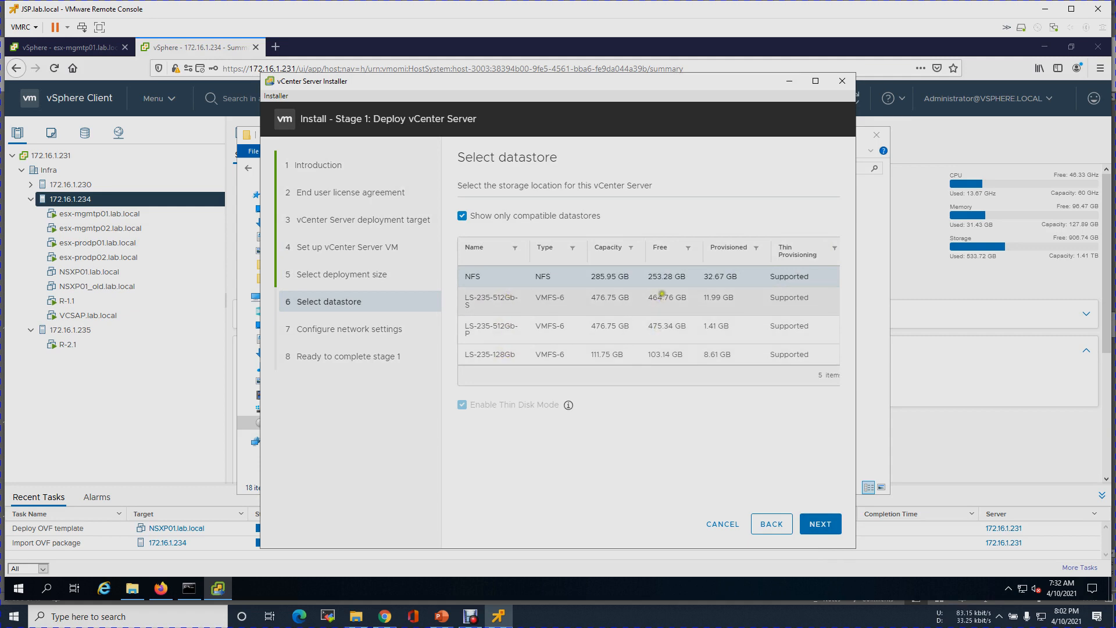
{"action": "left_click", "coordinate": [490, 336]}
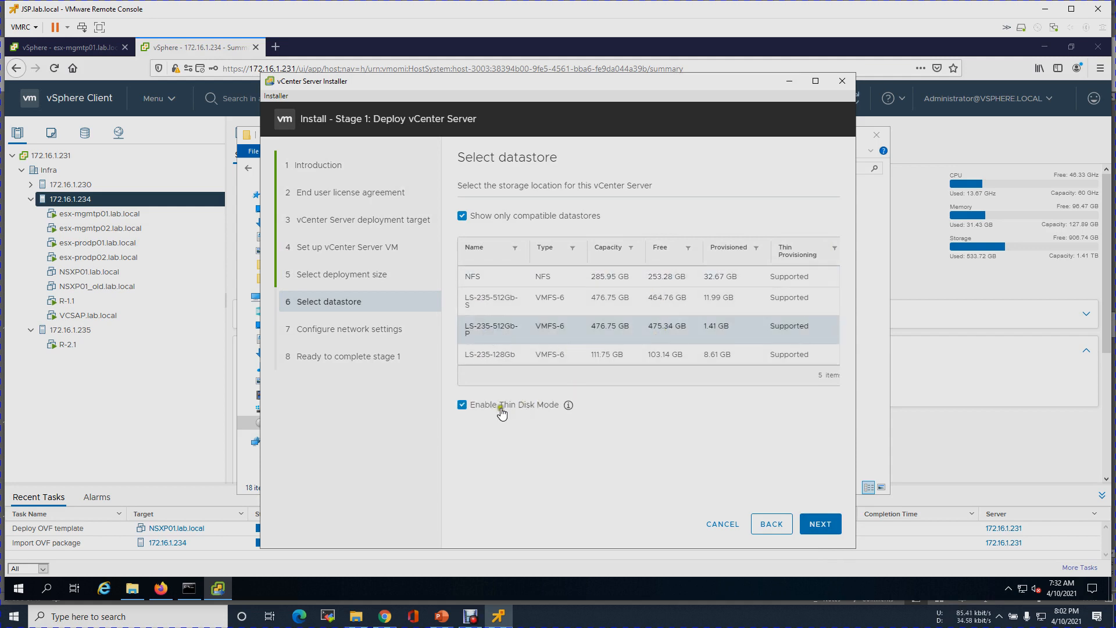
{"action": "left_click", "coordinate": [820, 525]}
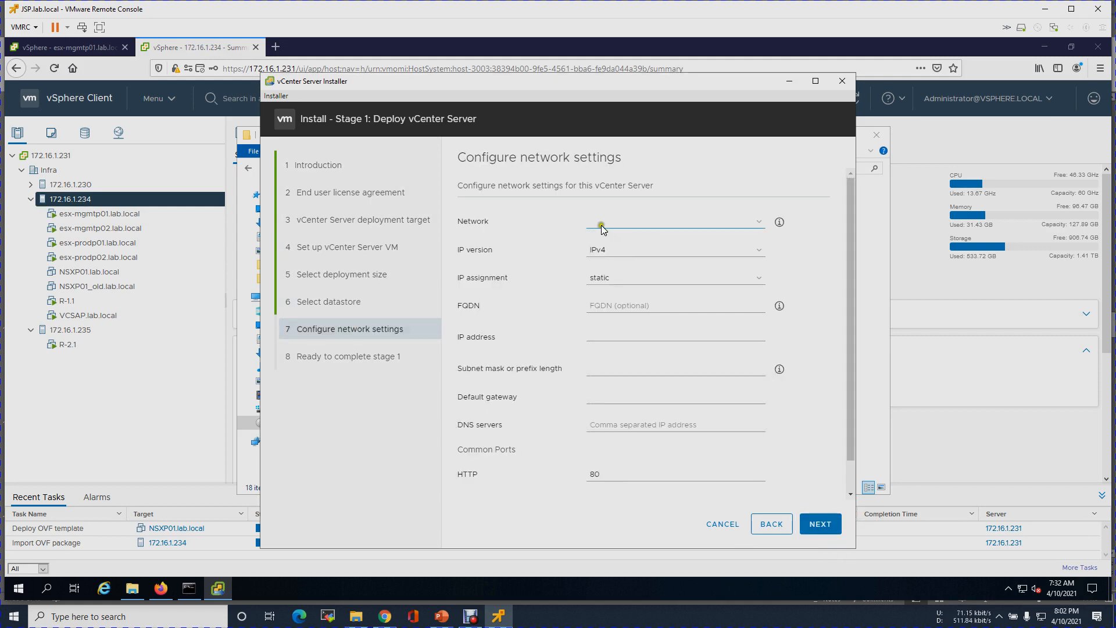
- Choose Nested-Mgmt as the appliance network, then select VCSAP.lab.local in vSphere Client
{"action": "left_click", "coordinate": [756, 222]}
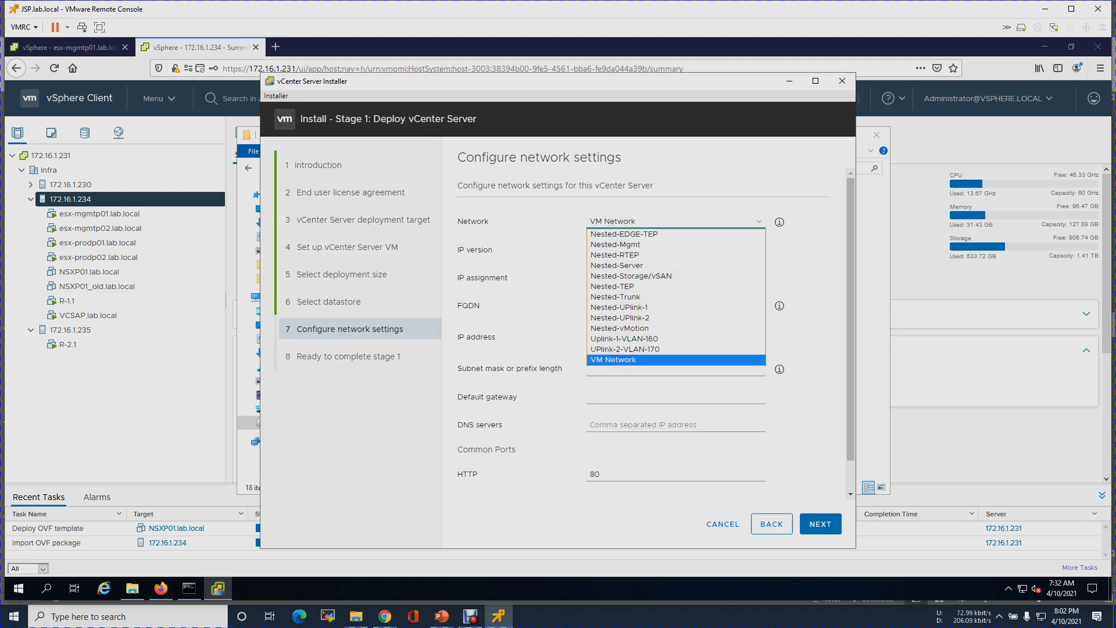
{"action": "left_click", "coordinate": [620, 245]}
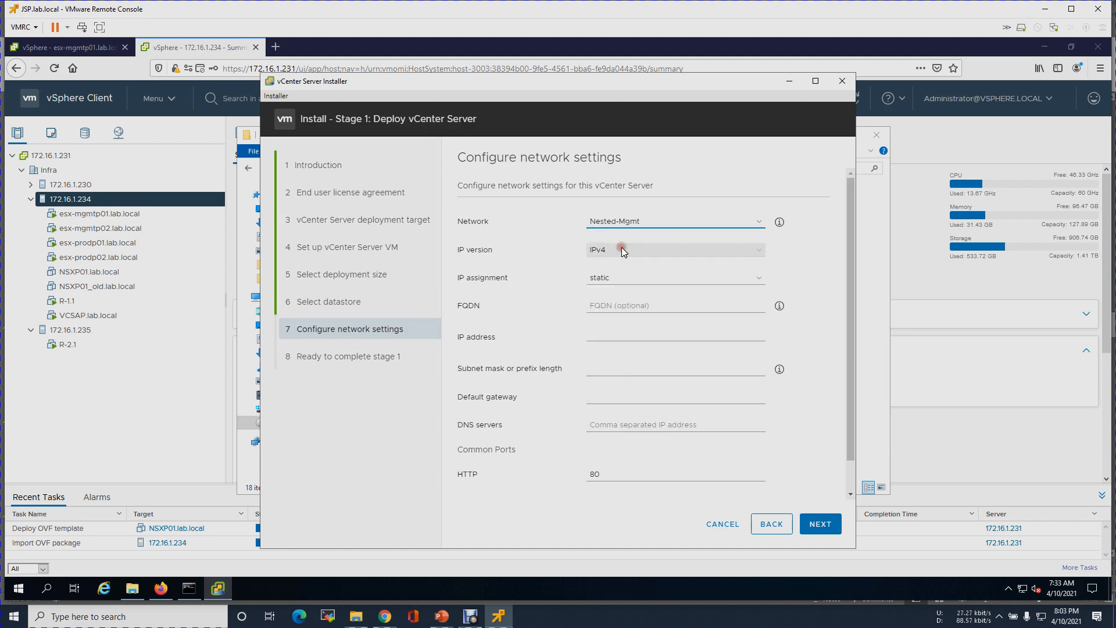
{"action": "left_click", "coordinate": [750, 224]}
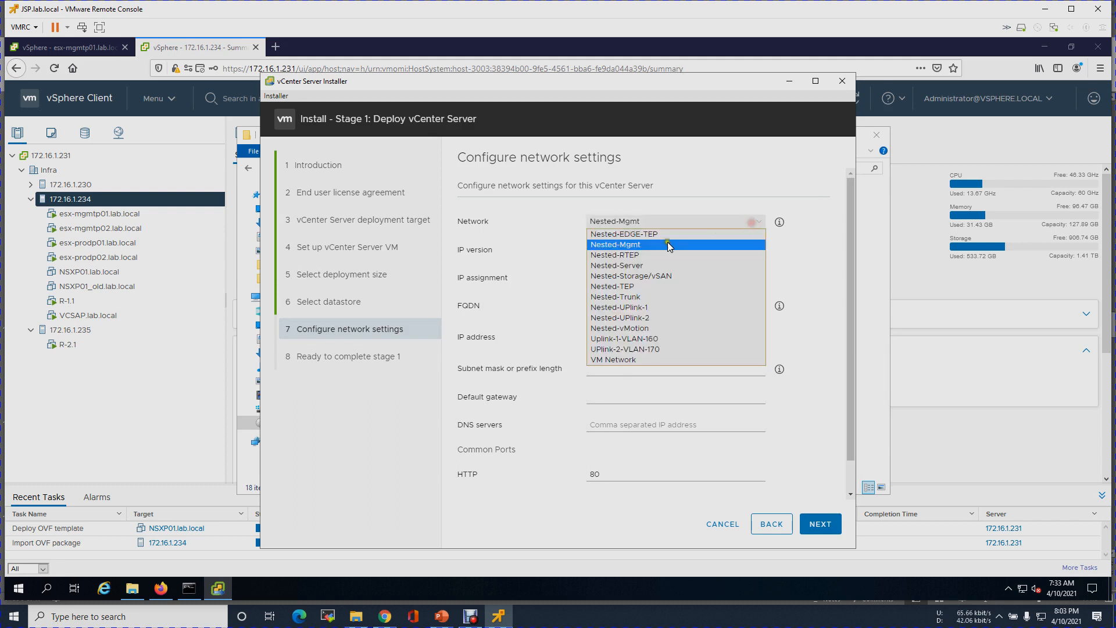
{"action": "left_click", "coordinate": [609, 249]}
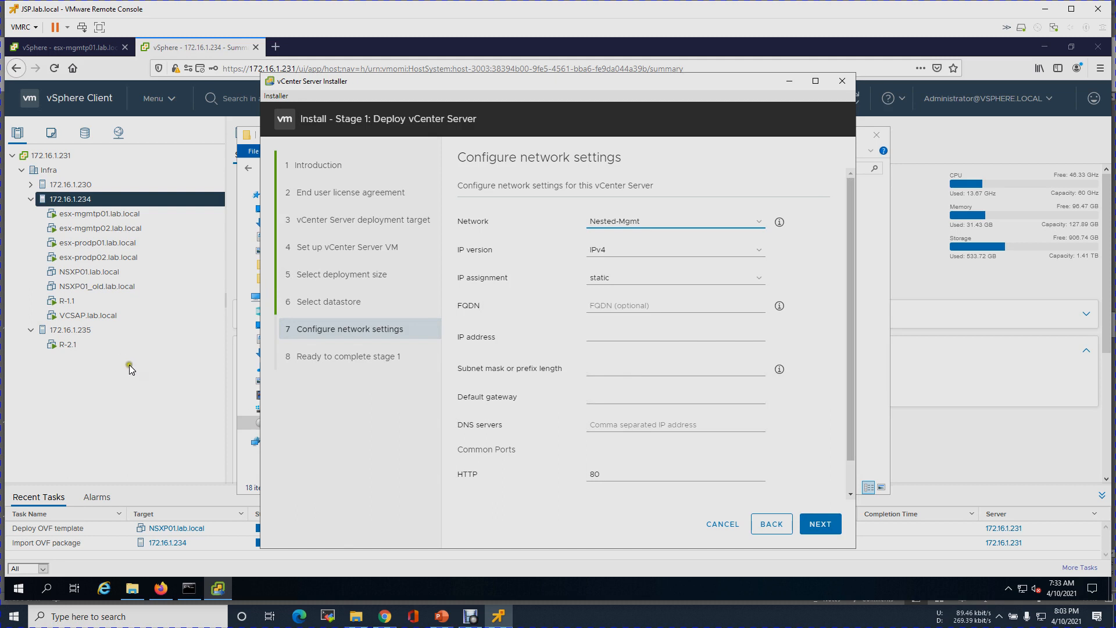
{"action": "left_click", "coordinate": [131, 385]}
{"action": "left_click", "coordinate": [106, 315]}
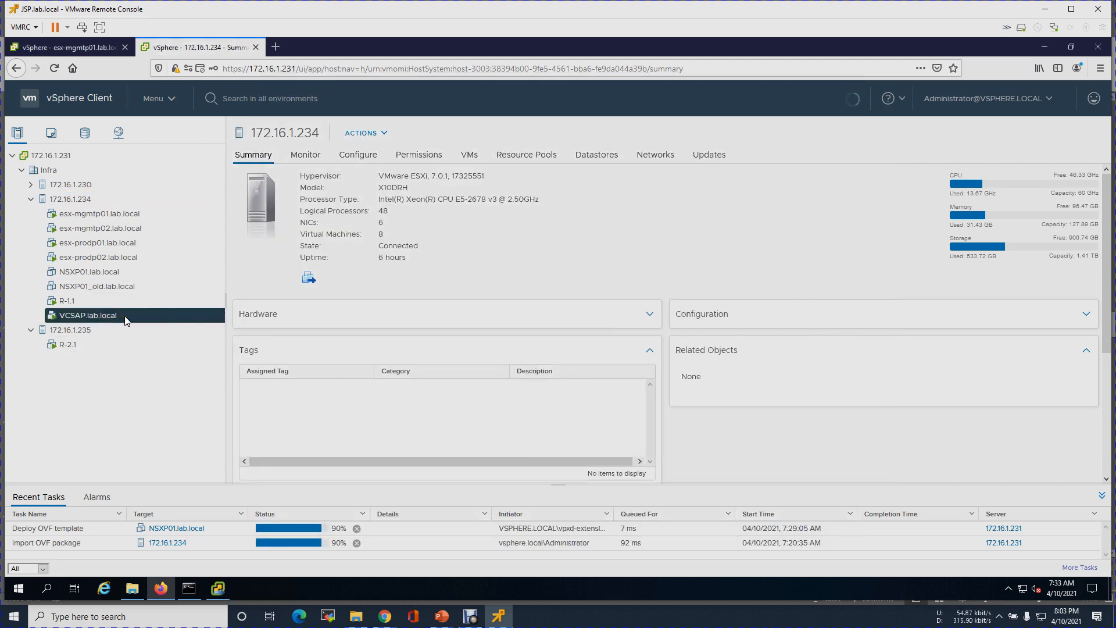
- Confirm VCSAP.lab.local's Network adapter 1 uses Nested-Mgmt, cancelling Edit Settings without changes
{"action": "left_click", "coordinate": [159, 316]}
{"action": "right_click", "coordinate": [160, 317]}
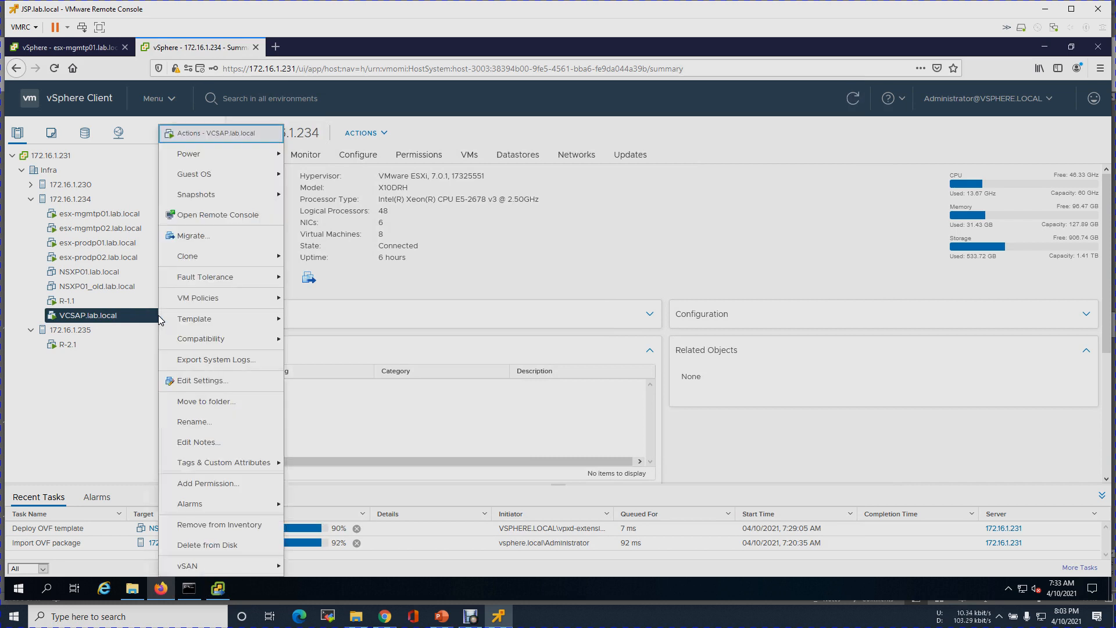
{"action": "left_click", "coordinate": [187, 380]}
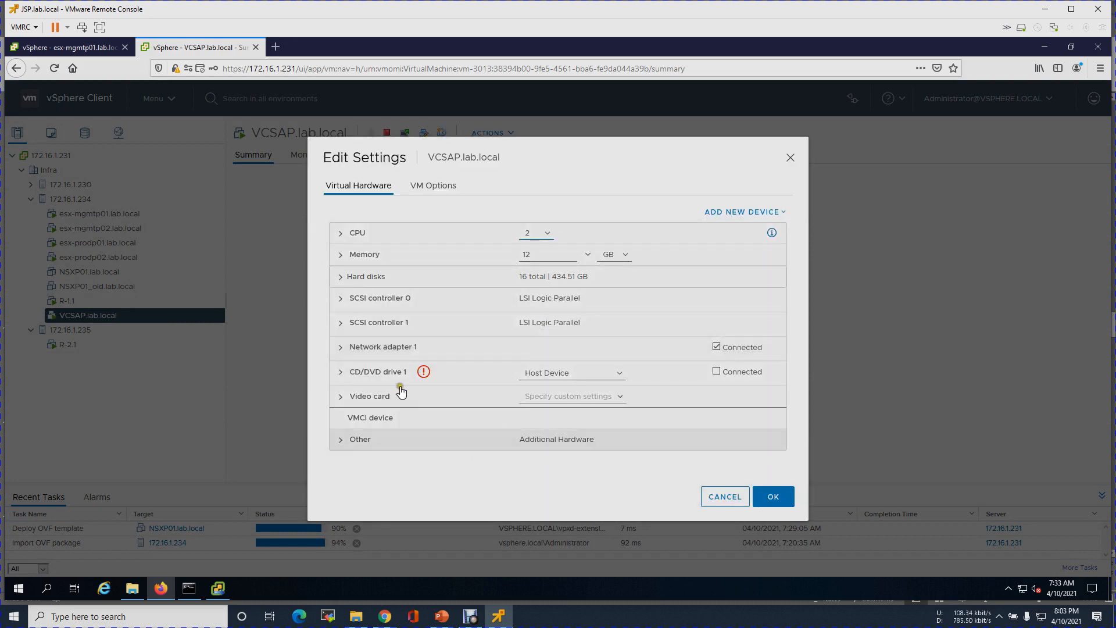
{"action": "left_click", "coordinate": [402, 347]}
{"action": "left_click", "coordinate": [340, 348]}
{"action": "left_click", "coordinate": [340, 349]}
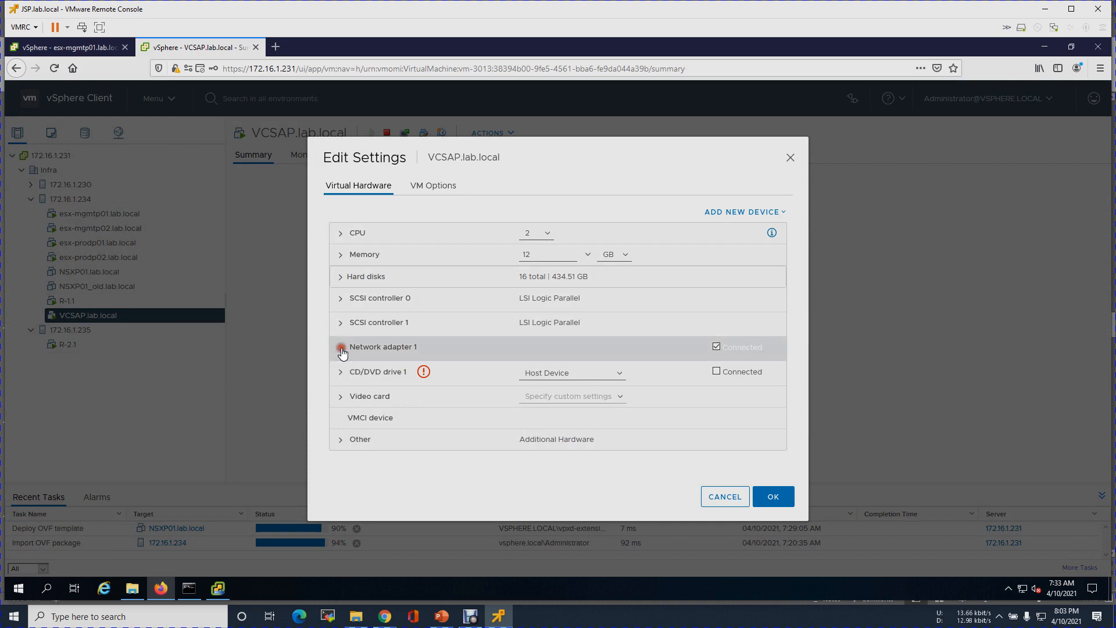
{"action": "left_click", "coordinate": [338, 354]}
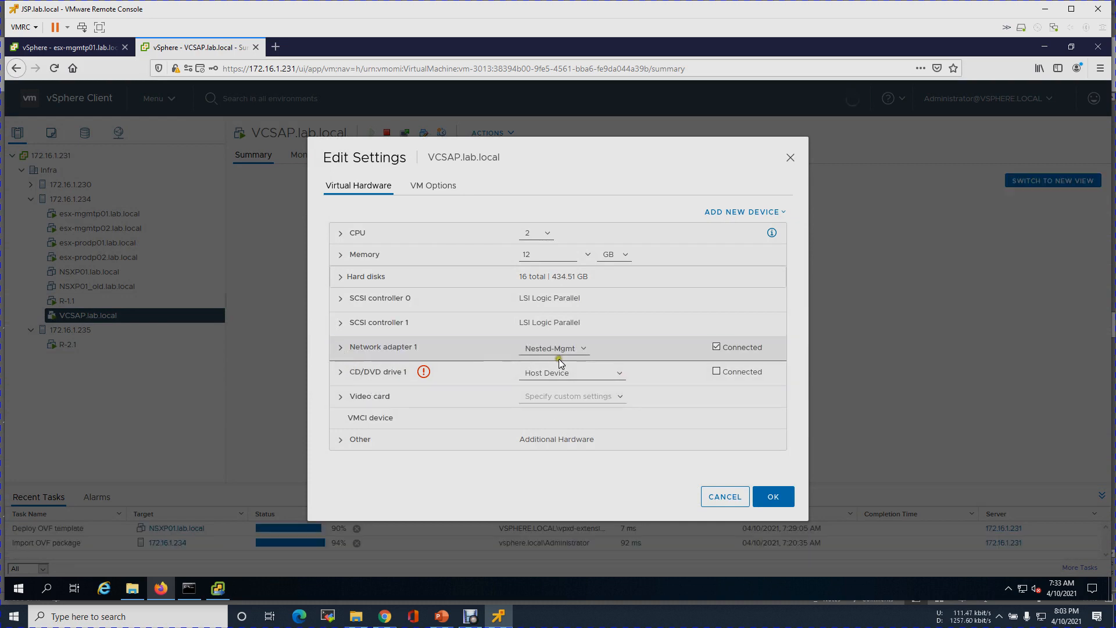
{"action": "left_click", "coordinate": [721, 499]}
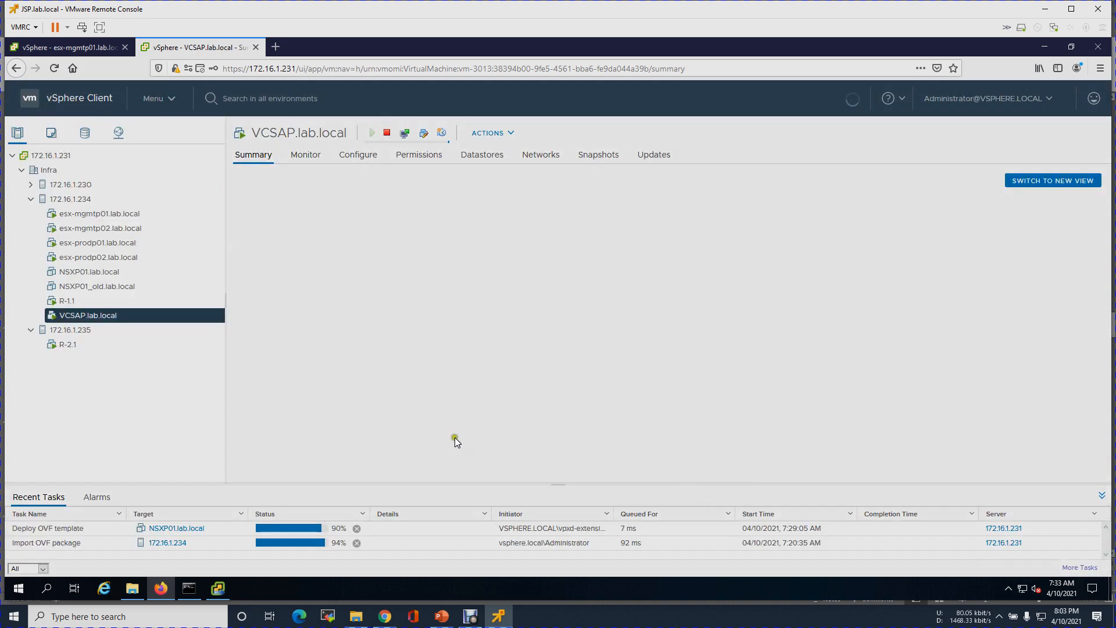
{"action": "left_click", "coordinate": [218, 588]}
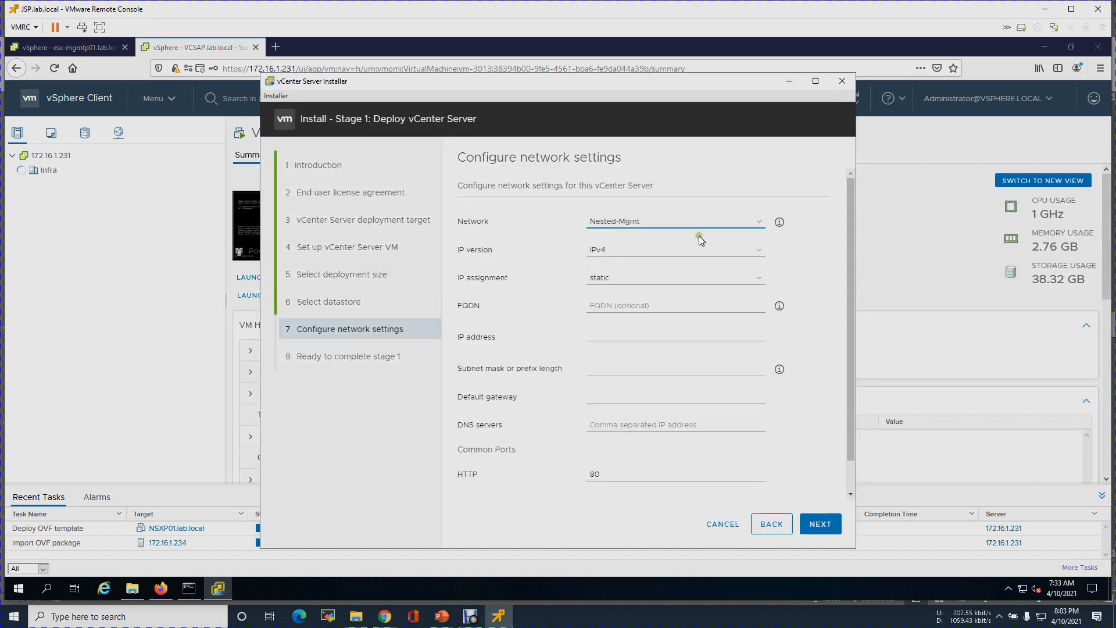
- Enter FQDN VCSAS.lab.local, IP 10.0.100.4, mask 255.255.255.0, gateway 10.0.100.1, DNS 10.0.5.130
{"action": "left_click", "coordinate": [631, 306]}
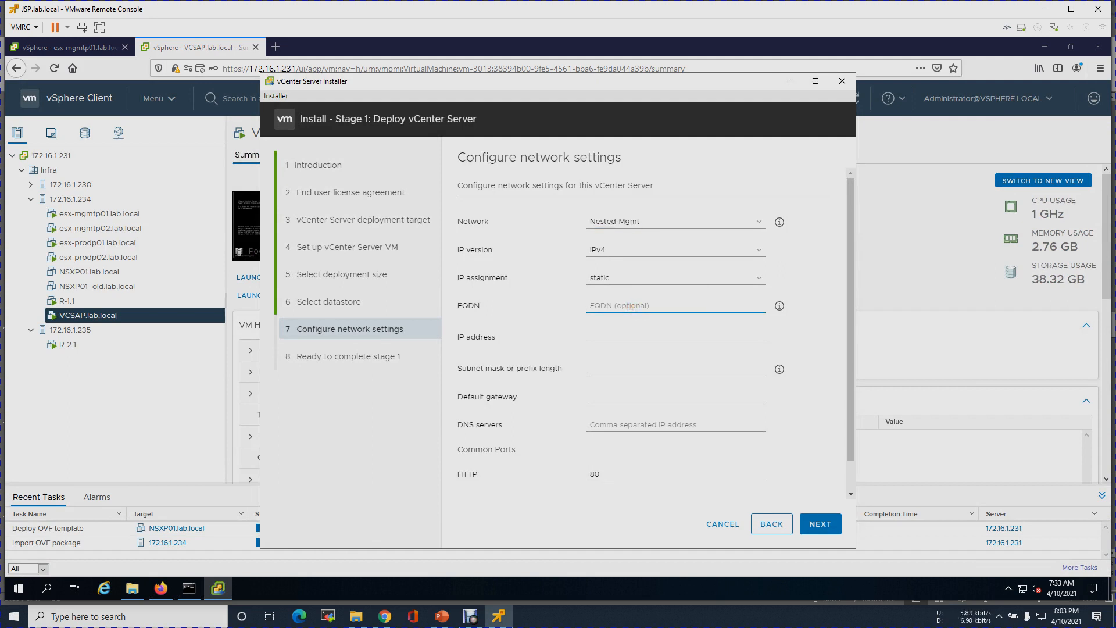
{"action": "type", "text": "VCSA"}
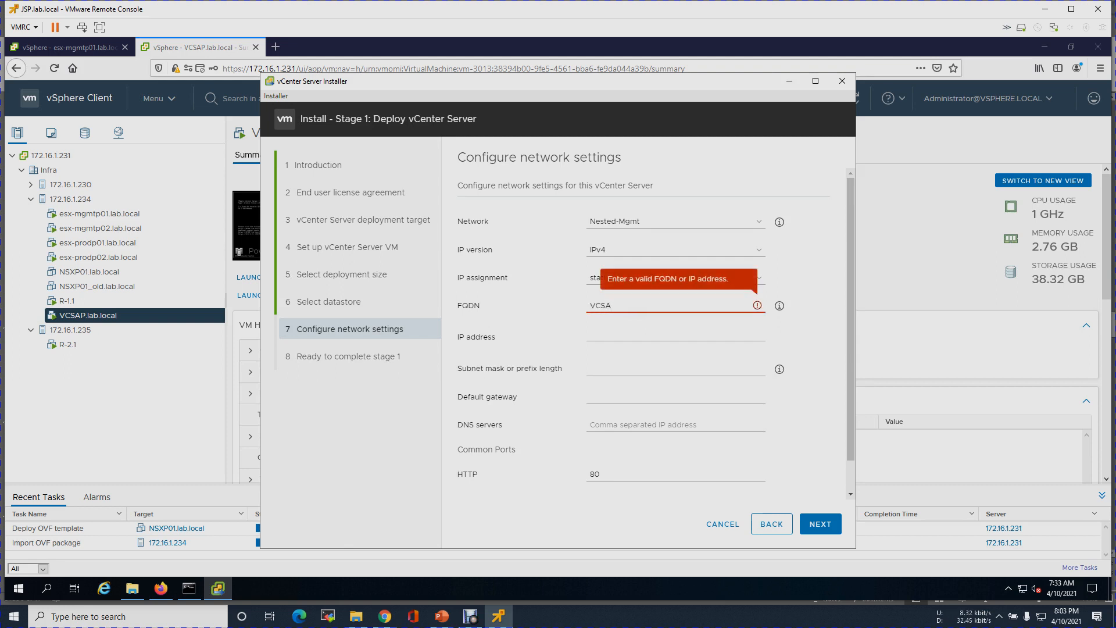
{"action": "type", "text": "S.lab"}
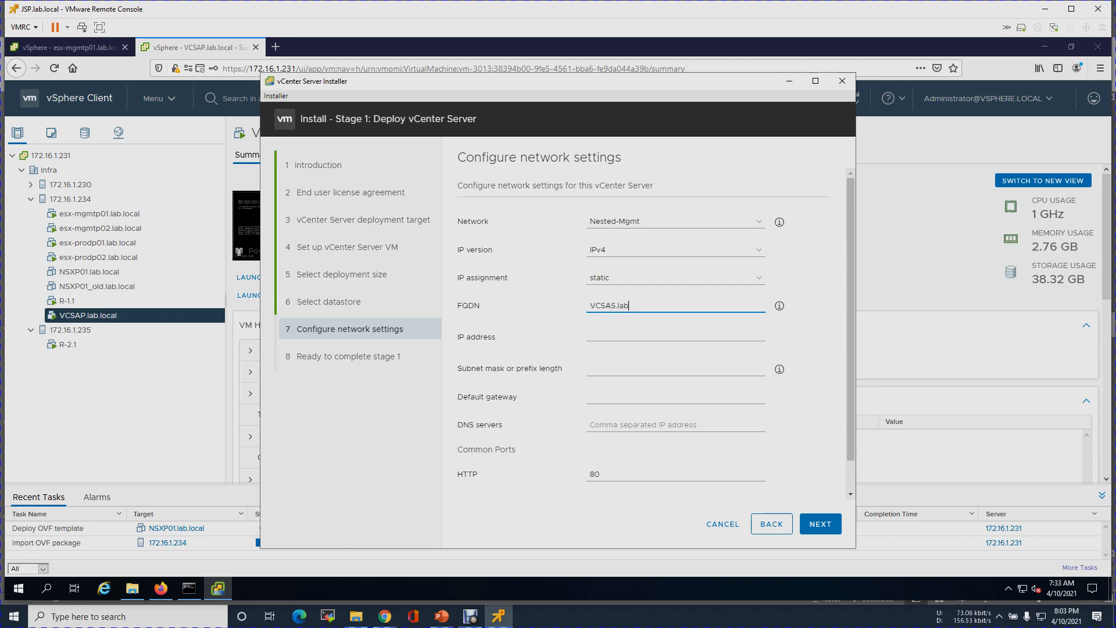
{"action": "type", "text": ".local"}
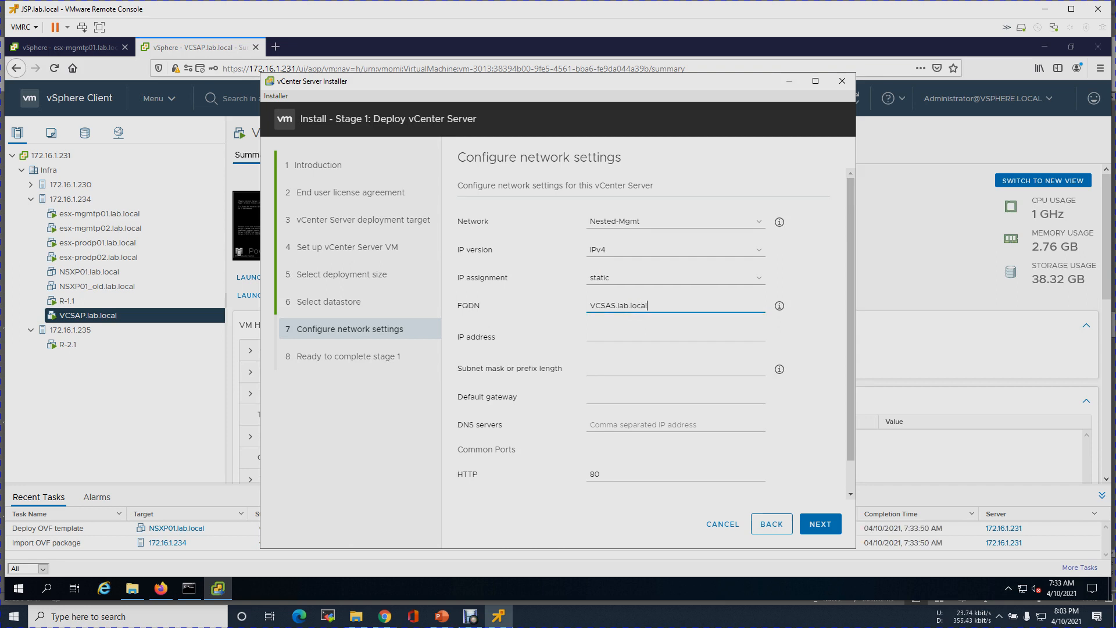
{"action": "left_click", "coordinate": [611, 329]}
{"action": "type", "text": "10.0.100.4"}
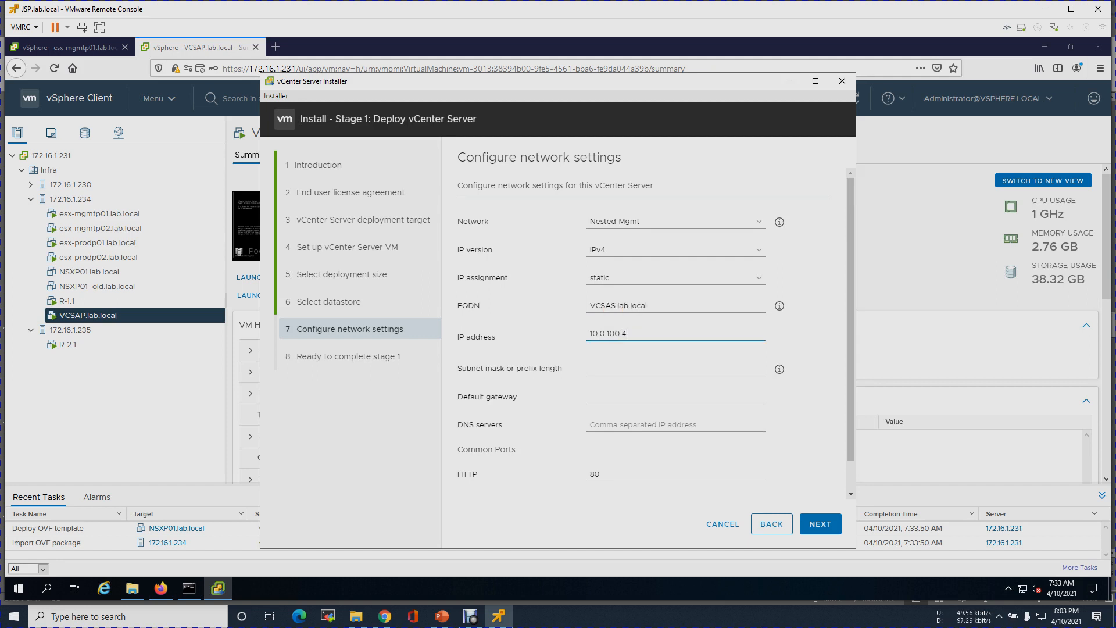
{"action": "left_click", "coordinate": [606, 367]}
{"action": "type", "text": "25"}
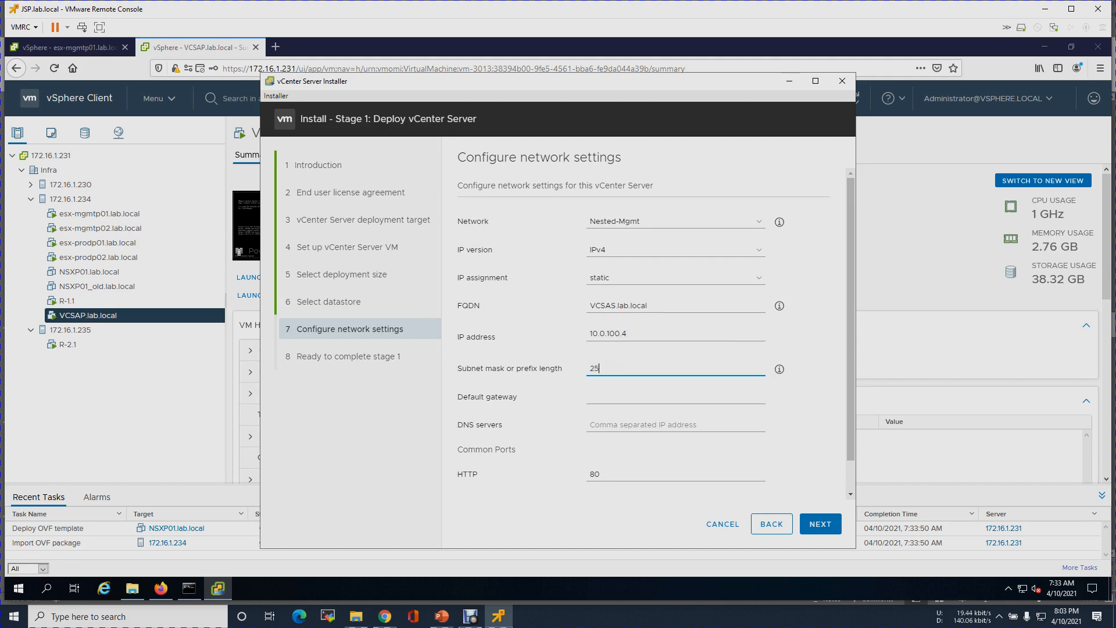
{"action": "type", "text": "5.255.255.0"}
{"action": "left_click", "coordinate": [599, 406]}
{"action": "type", "text": "1"}
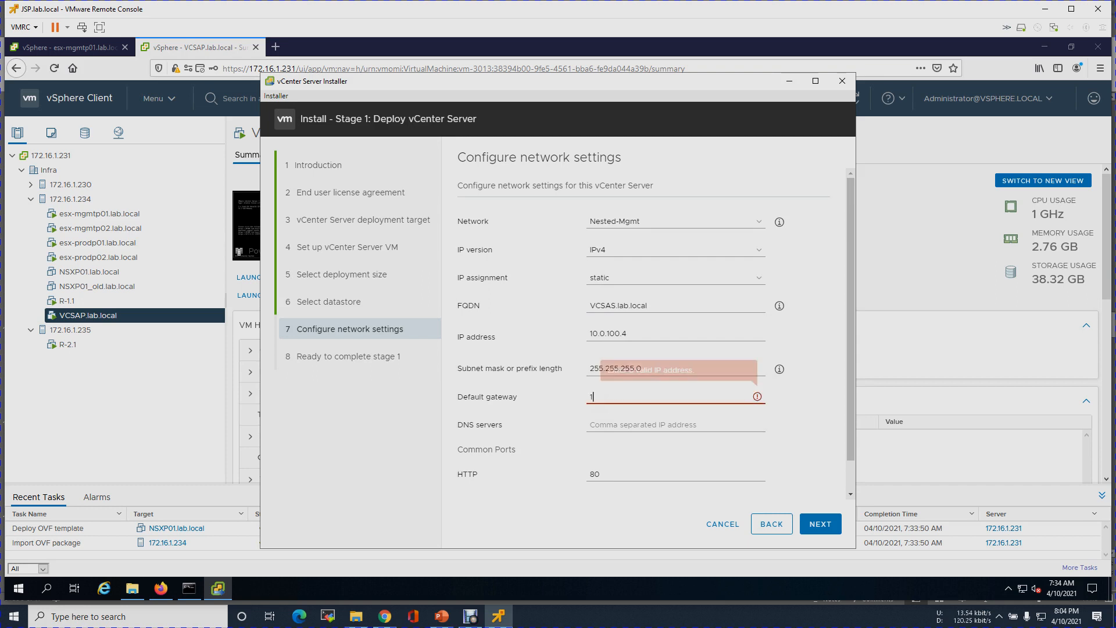
{"action": "type", "text": "0.0.100.1"}
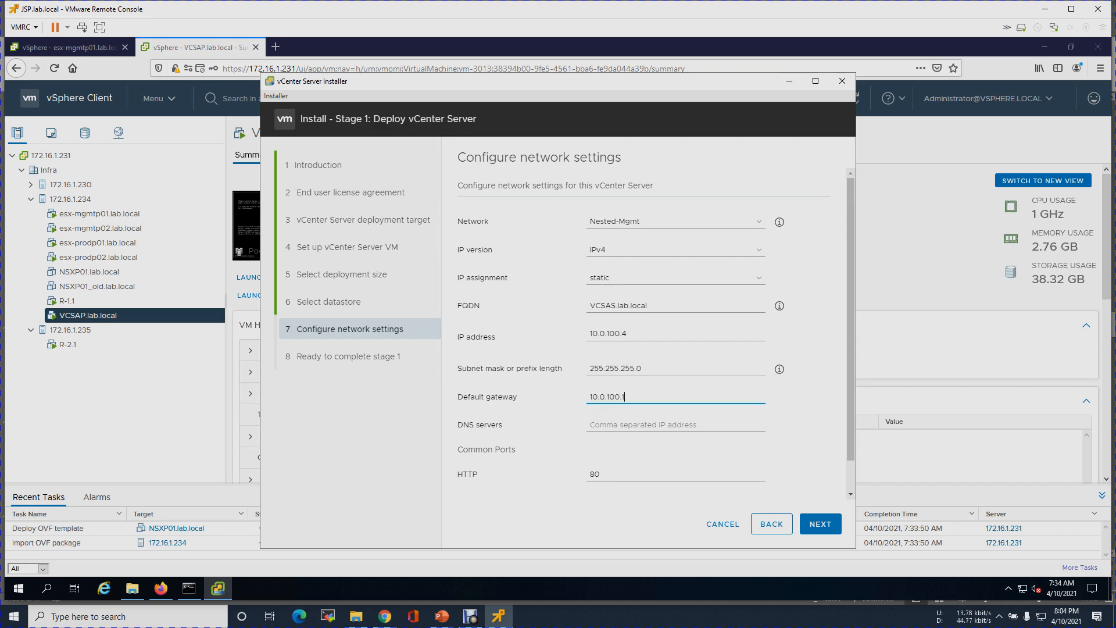
{"action": "left_click", "coordinate": [597, 424]}
{"action": "type", "text": "10.0"}
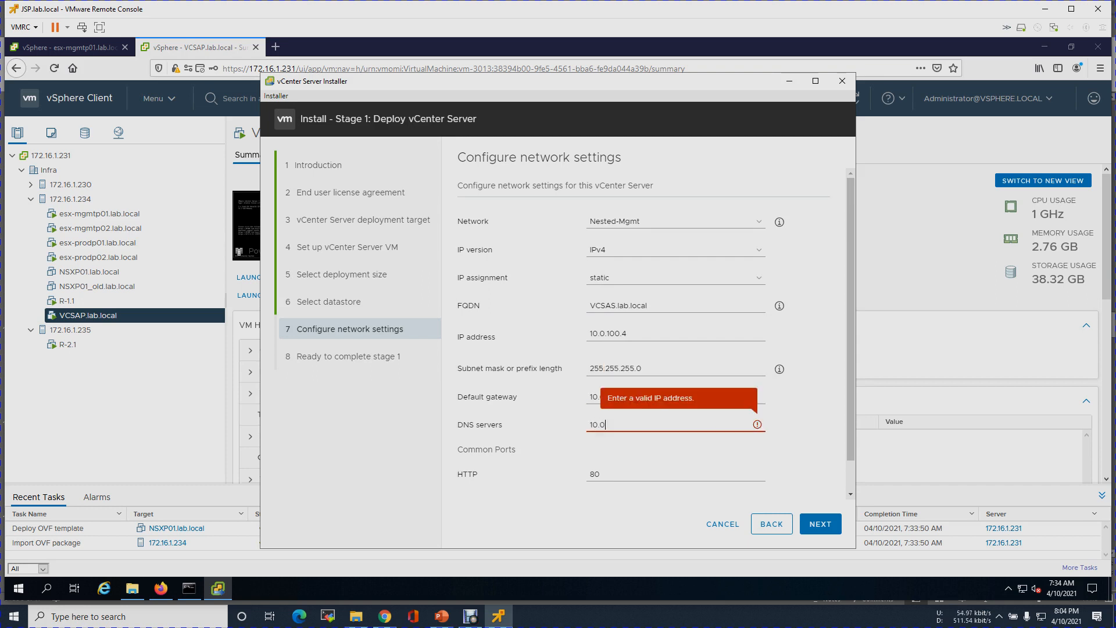
{"action": "type", "text": ".5.130"}
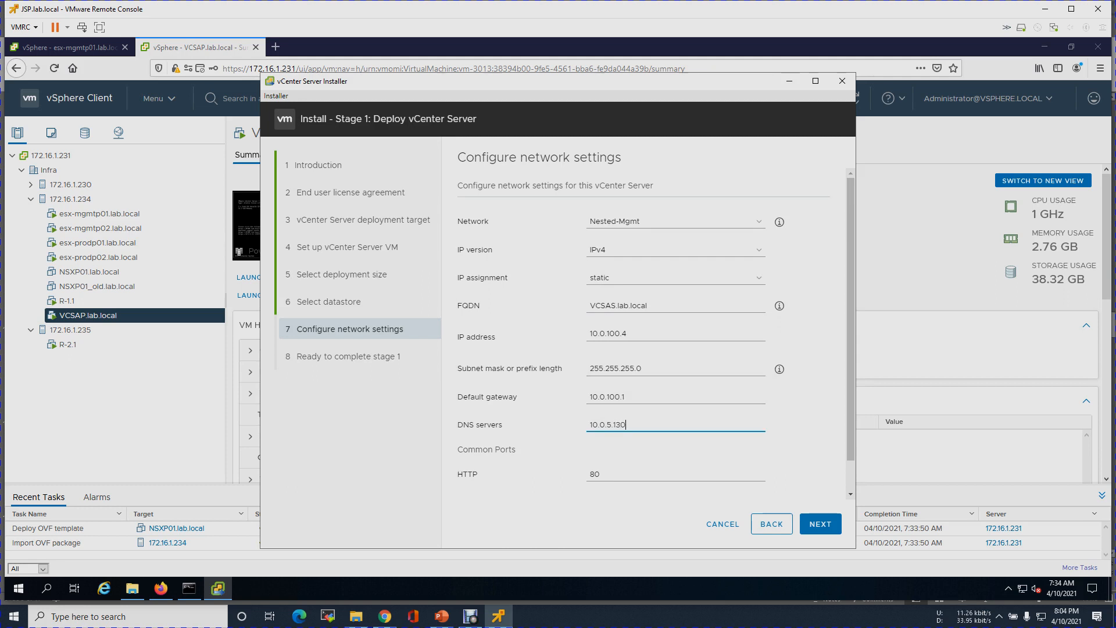
{"action": "left_click", "coordinate": [189, 588]}
- Run nslookup 10.0.100.4 and see DC01 report Non-existent domain
{"action": "left_click", "coordinate": [250, 190]}
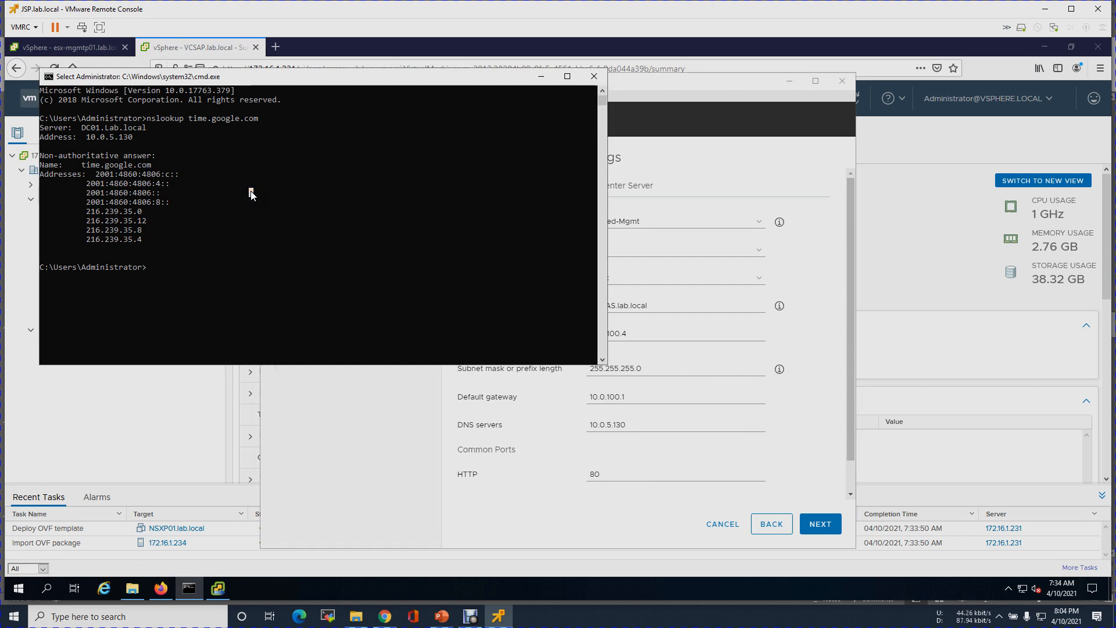
{"action": "key", "text": "Escape"}
{"action": "type", "text": "nslookup"}
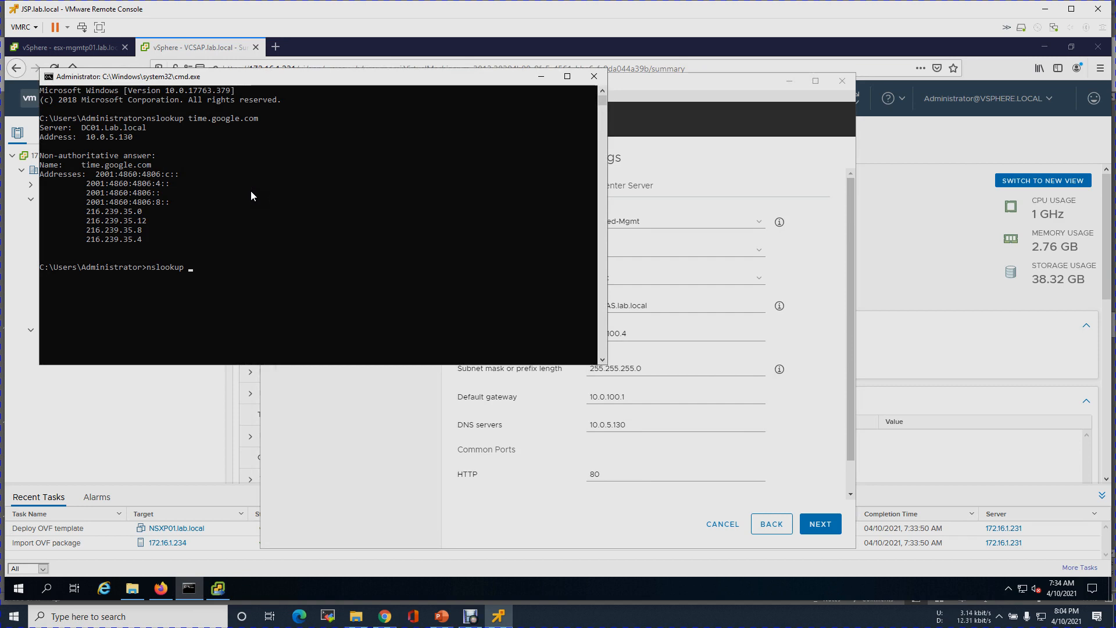
{"action": "type", "text": "10.0.100.4"}
{"action": "key", "text": "Return"}
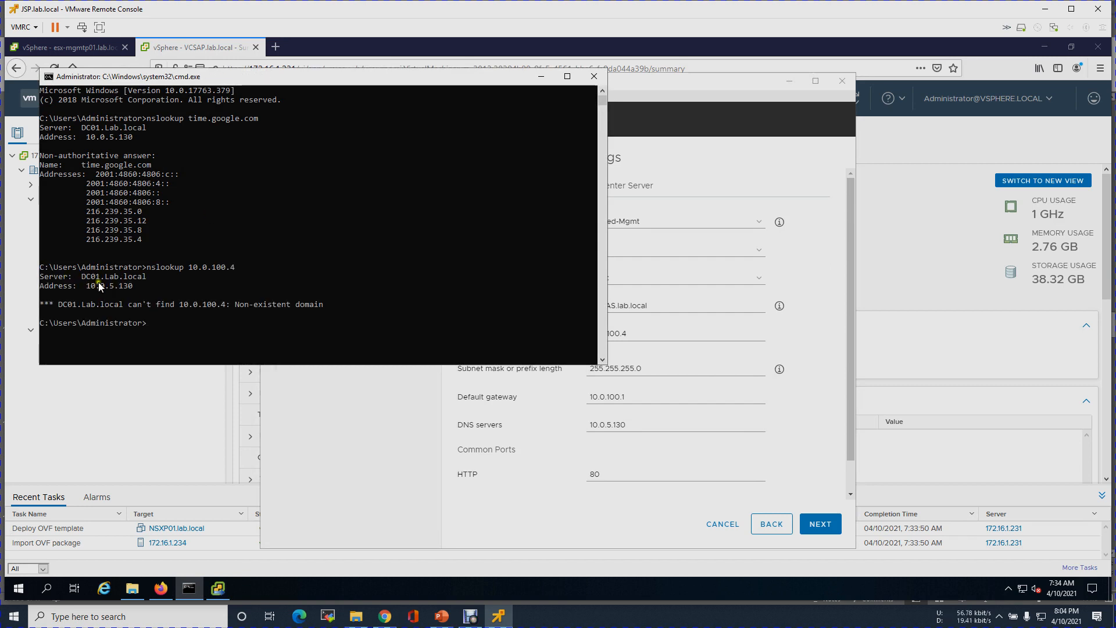
- View the slide 10 network diagram in PowerPoint, then return to vSphere Client
{"action": "left_click", "coordinate": [442, 615]}
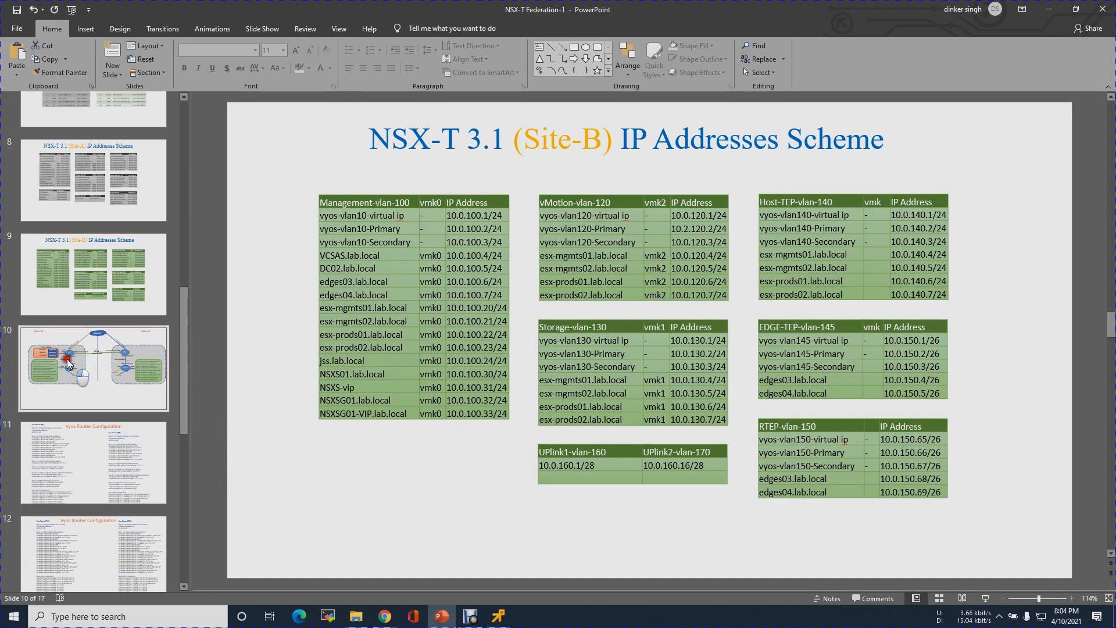
{"action": "left_click", "coordinate": [68, 361]}
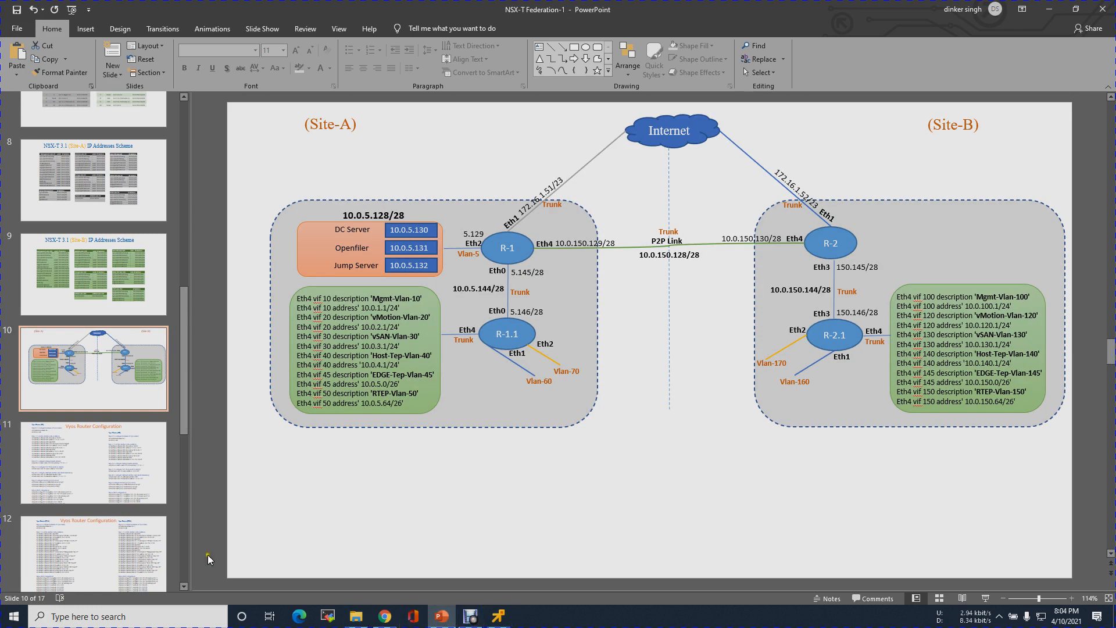
{"action": "left_click", "coordinate": [385, 617]}
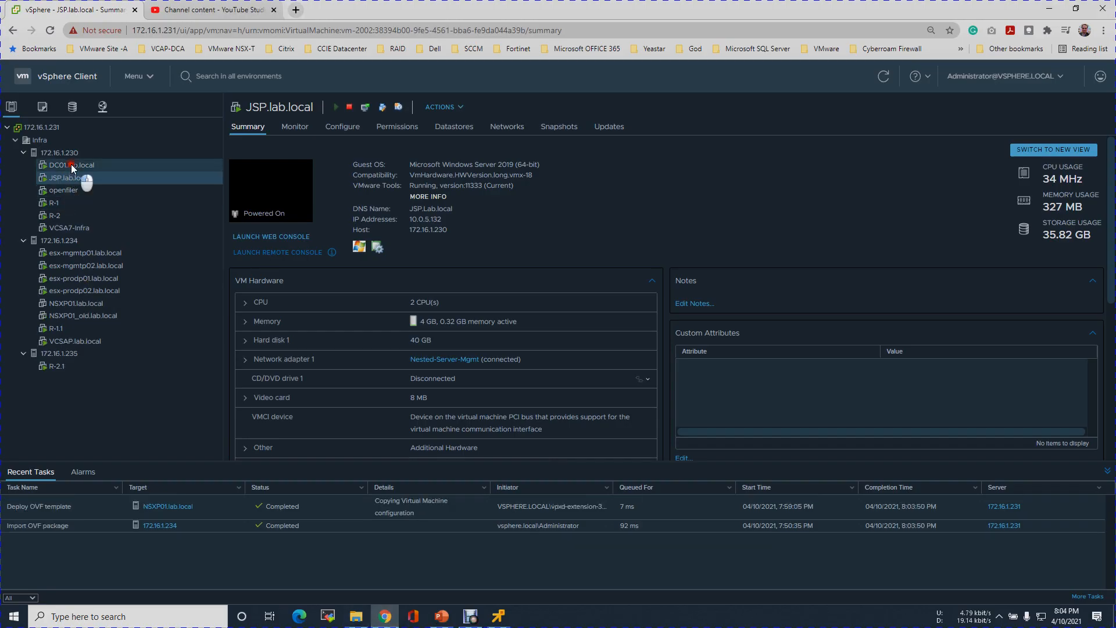
- Sign in to DC01.lab.local's web console with the administrator password and open its Start menu
{"action": "left_click", "coordinate": [71, 164]}
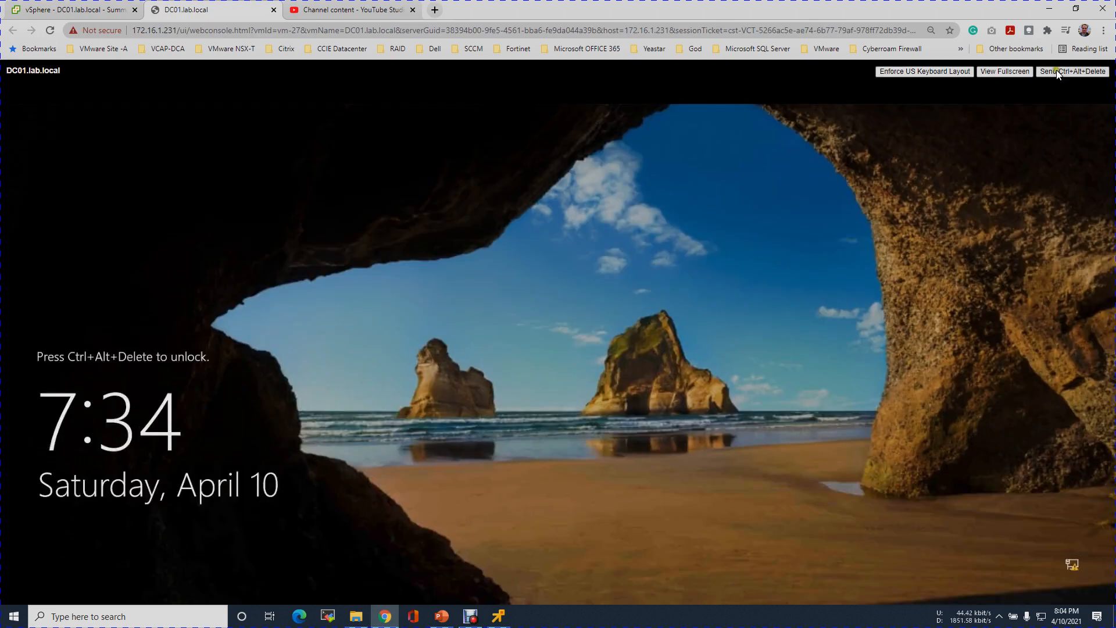
{"action": "left_click", "coordinate": [1056, 71]}
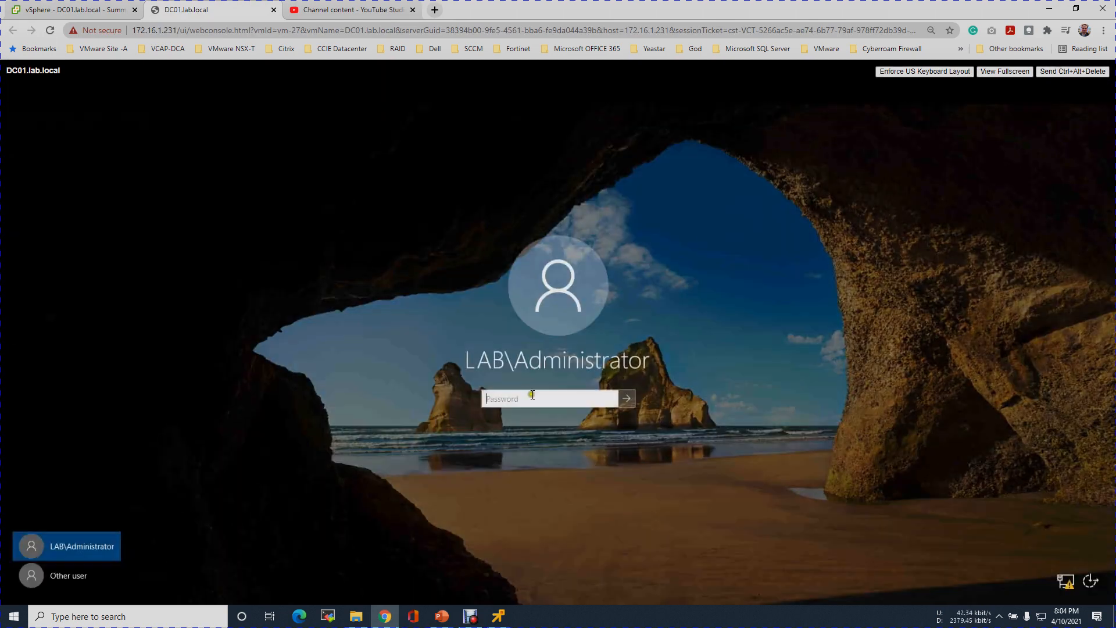
{"action": "left_click", "coordinate": [532, 395]}
{"action": "type", "text": "••"}
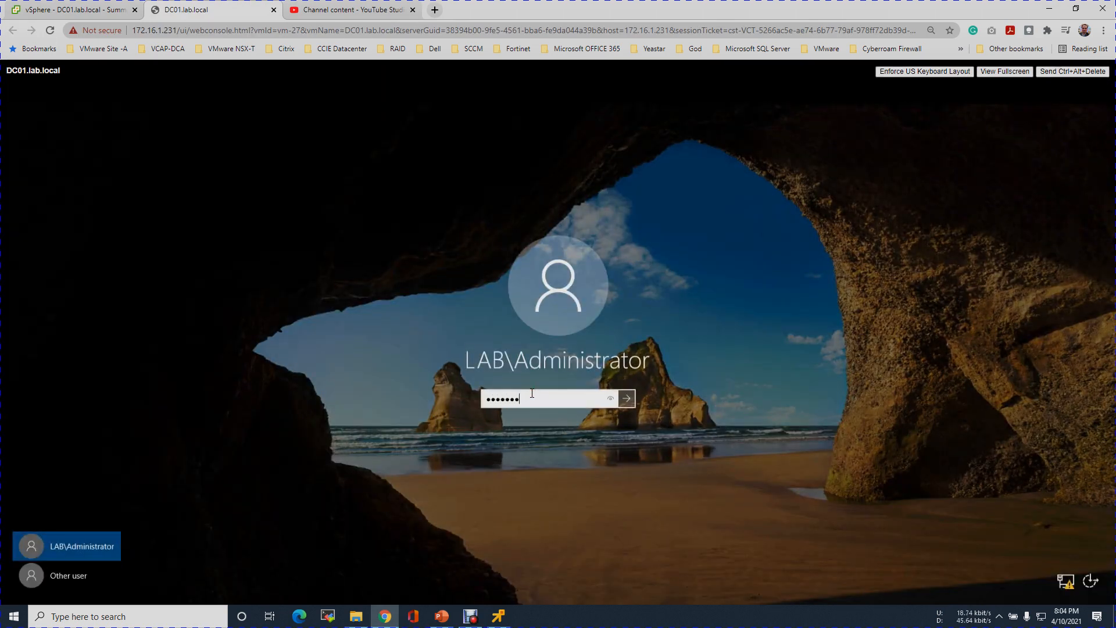
{"action": "type", "text": "••••••"}
{"action": "key", "text": "Return"}
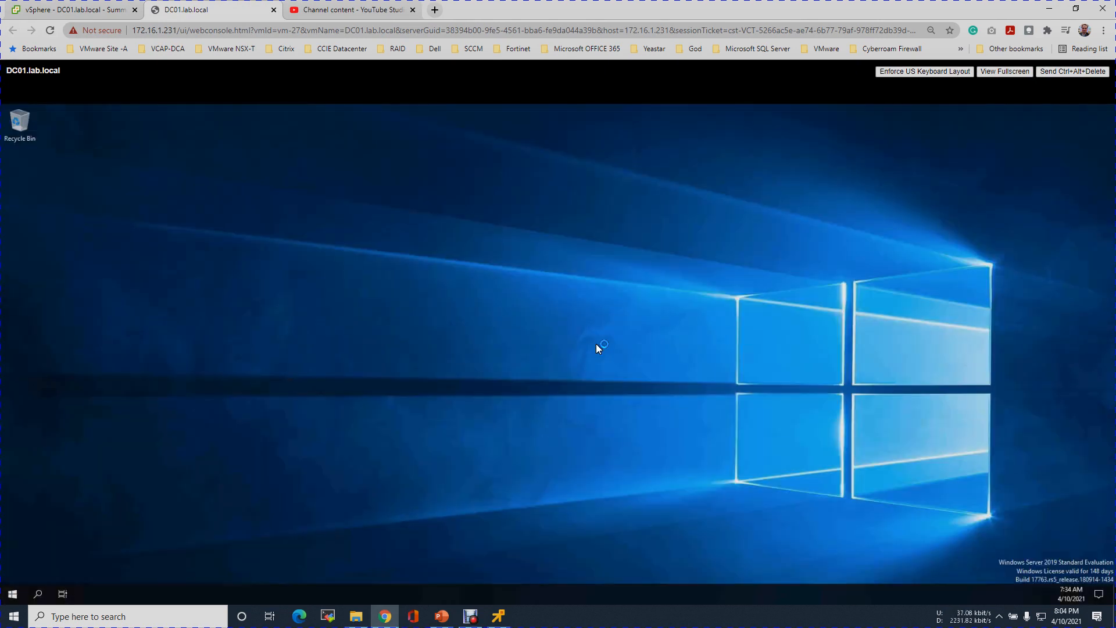
{"action": "left_click", "coordinate": [12, 593]}
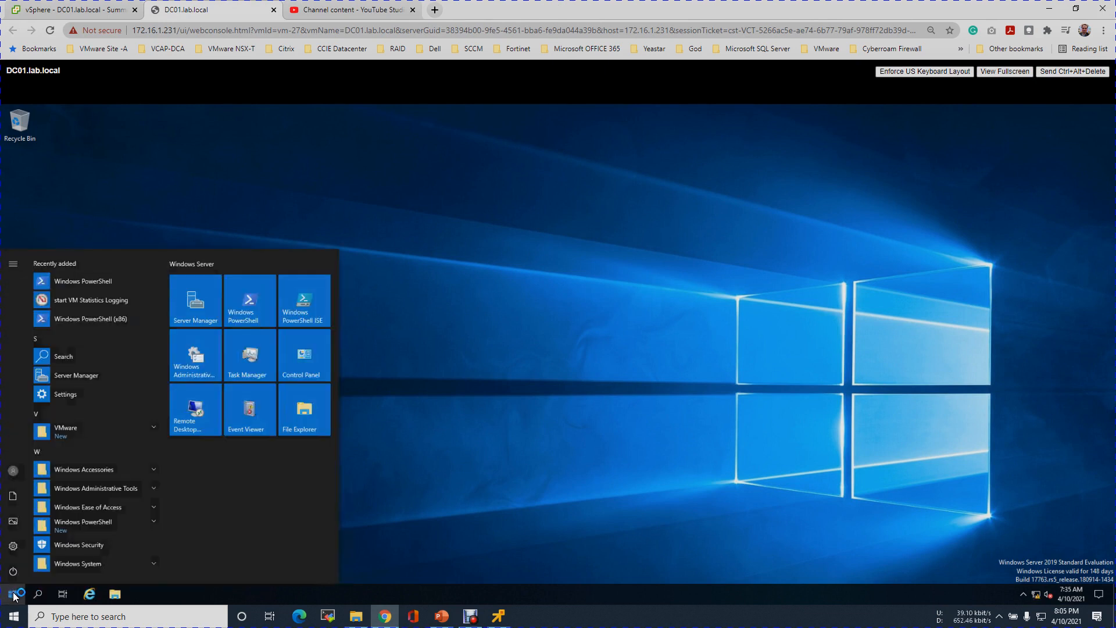
- Launch DNS Manager from Server Manager Tools and expand the forward and reverse lookup zones
{"action": "left_click", "coordinate": [194, 303]}
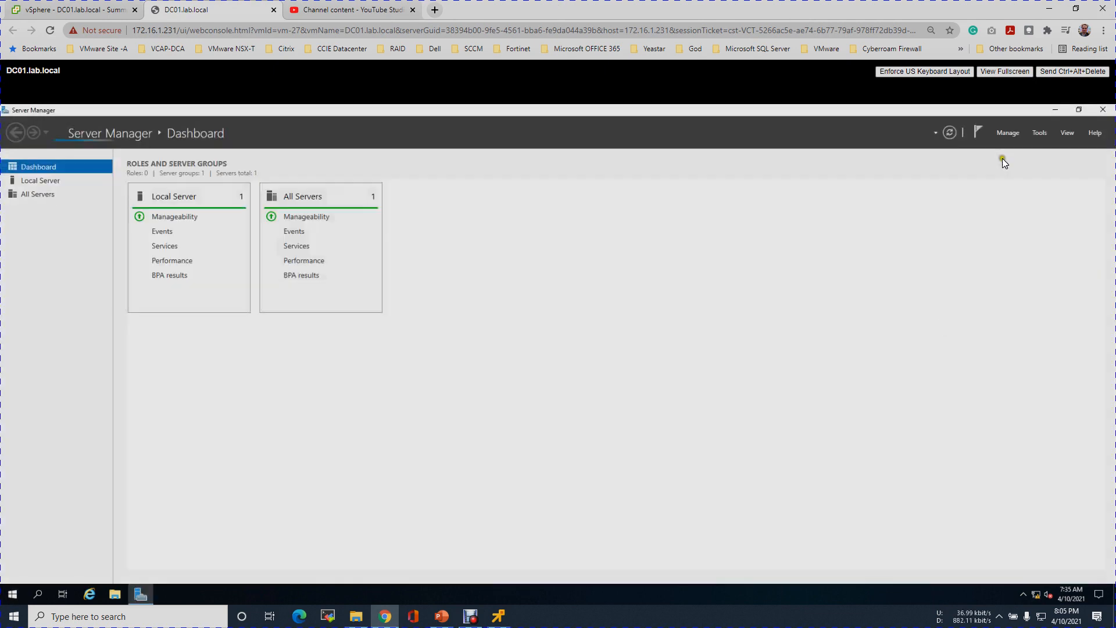
{"action": "left_click", "coordinate": [1040, 134]}
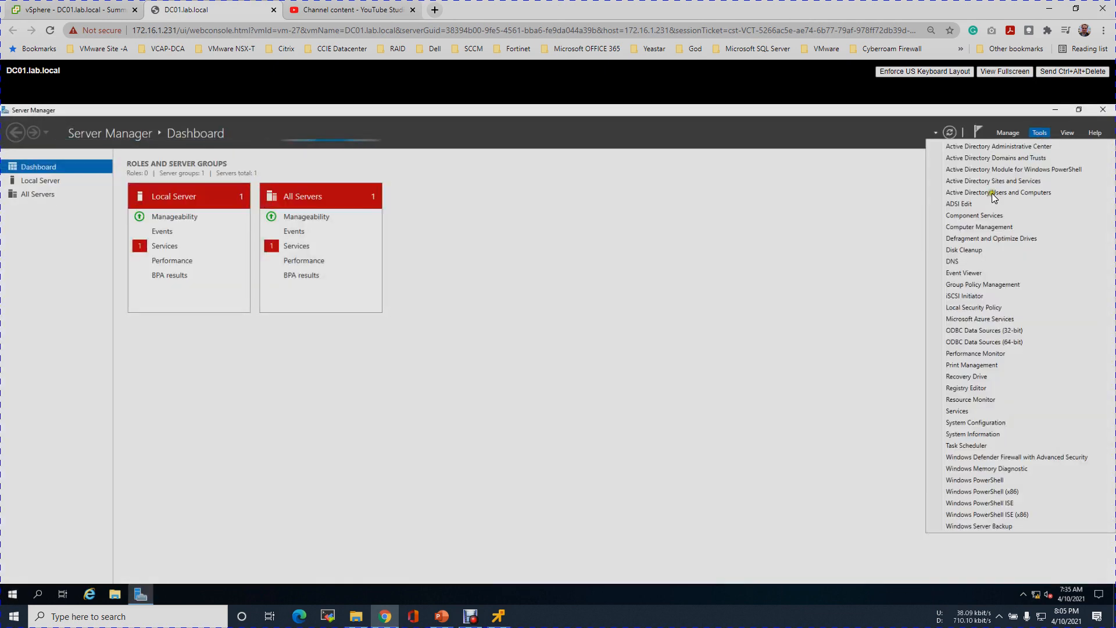
{"action": "left_click", "coordinate": [947, 261]}
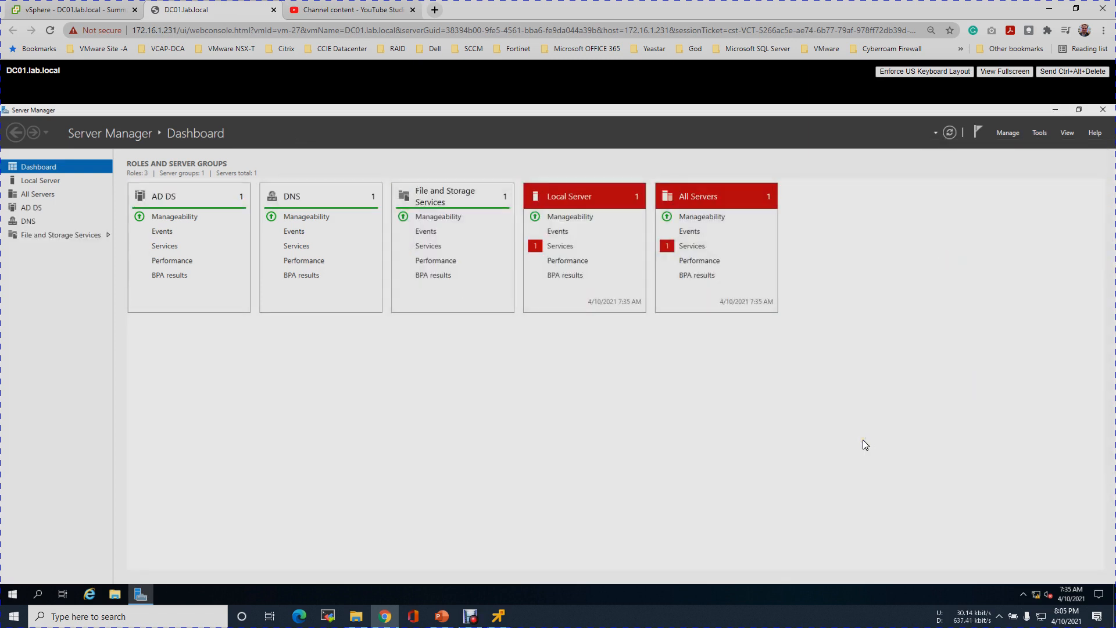
{"action": "left_click_drag", "start_coordinate": [264, 137], "coordinate": [600, 172]}
{"action": "left_click", "coordinate": [379, 232]}
{"action": "left_click", "coordinate": [379, 260]}
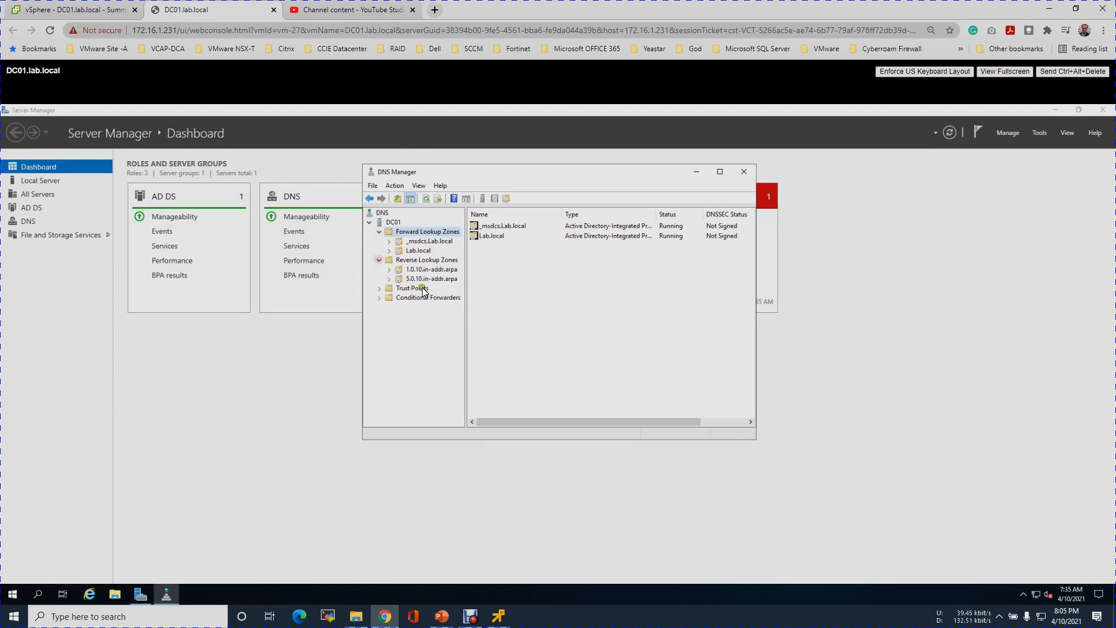
{"action": "left_click", "coordinate": [423, 279]}
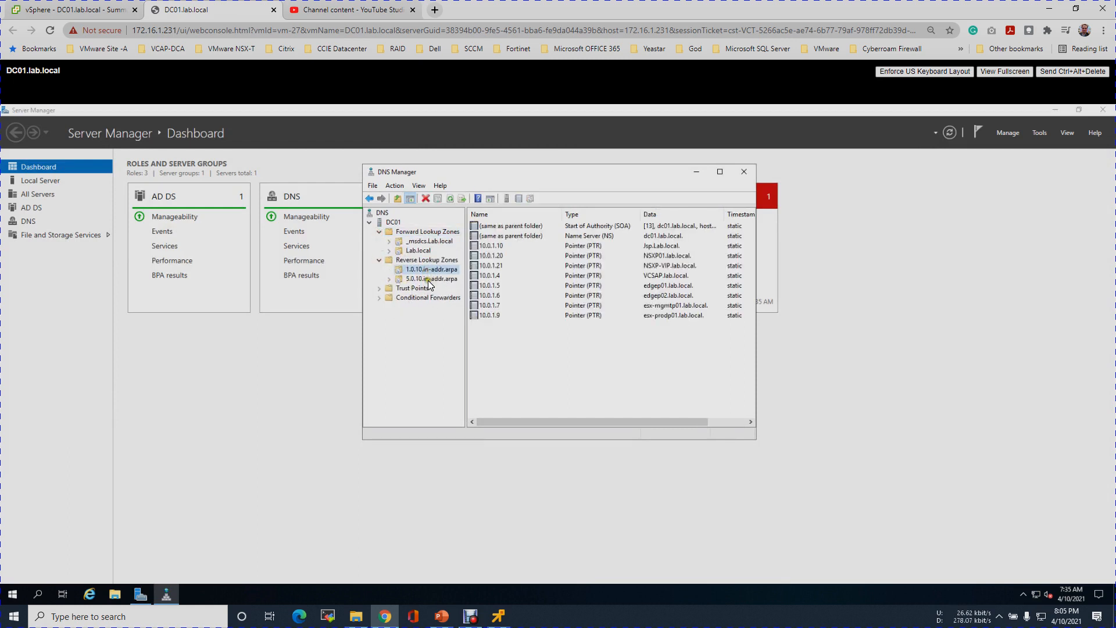
{"action": "left_click", "coordinate": [430, 260]}
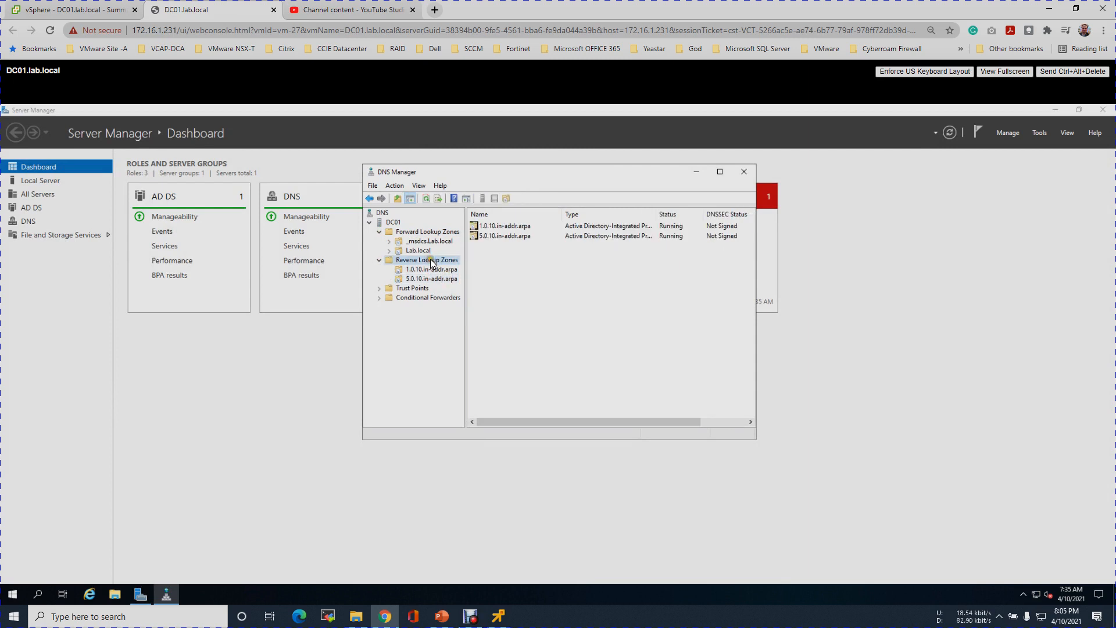
- Create AD-integrated IPv4 reverse zone 10.0.100, allowing nonsecure and secure dynamic updates
{"action": "right_click", "coordinate": [431, 260]}
{"action": "left_click", "coordinate": [459, 267]}
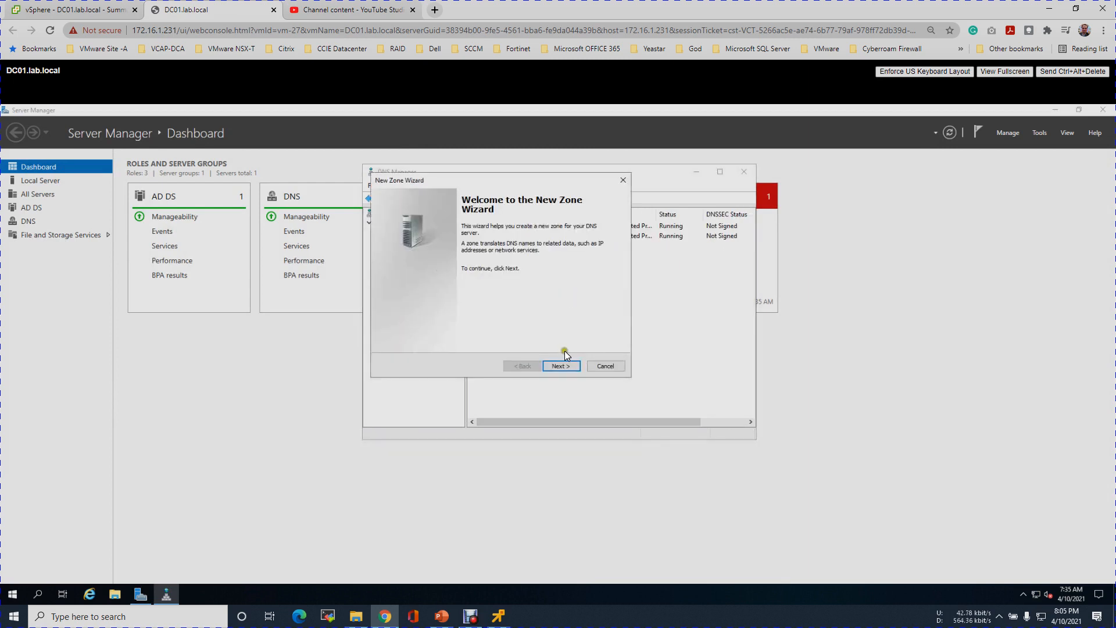
{"action": "left_click", "coordinate": [560, 366]}
{"action": "left_click", "coordinate": [560, 366]}
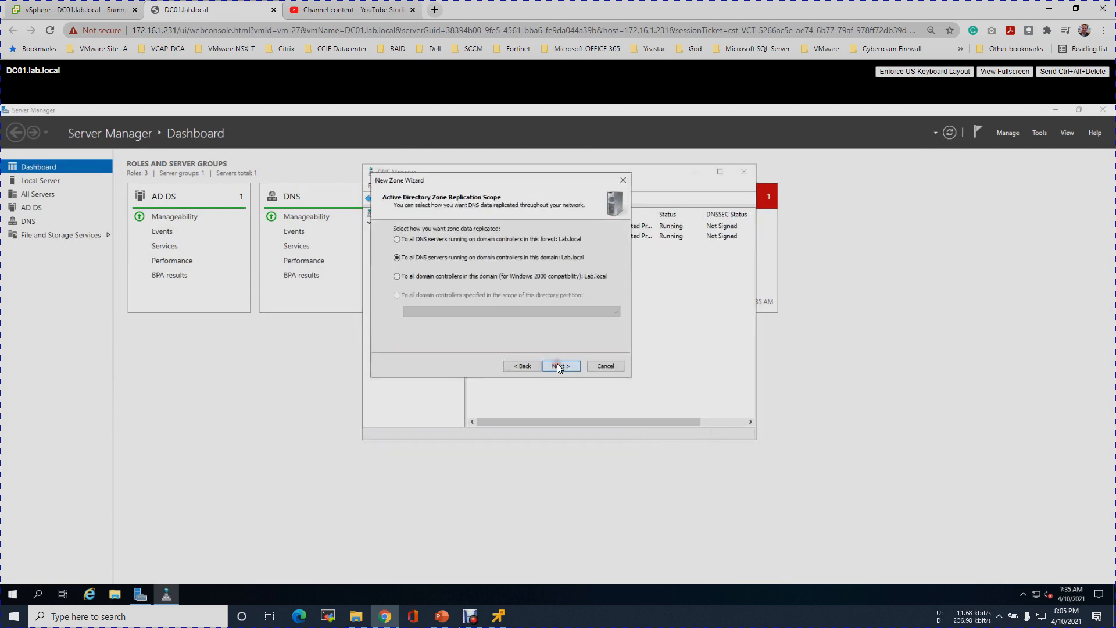
{"action": "left_click", "coordinate": [559, 366]}
{"action": "left_click", "coordinate": [559, 366]}
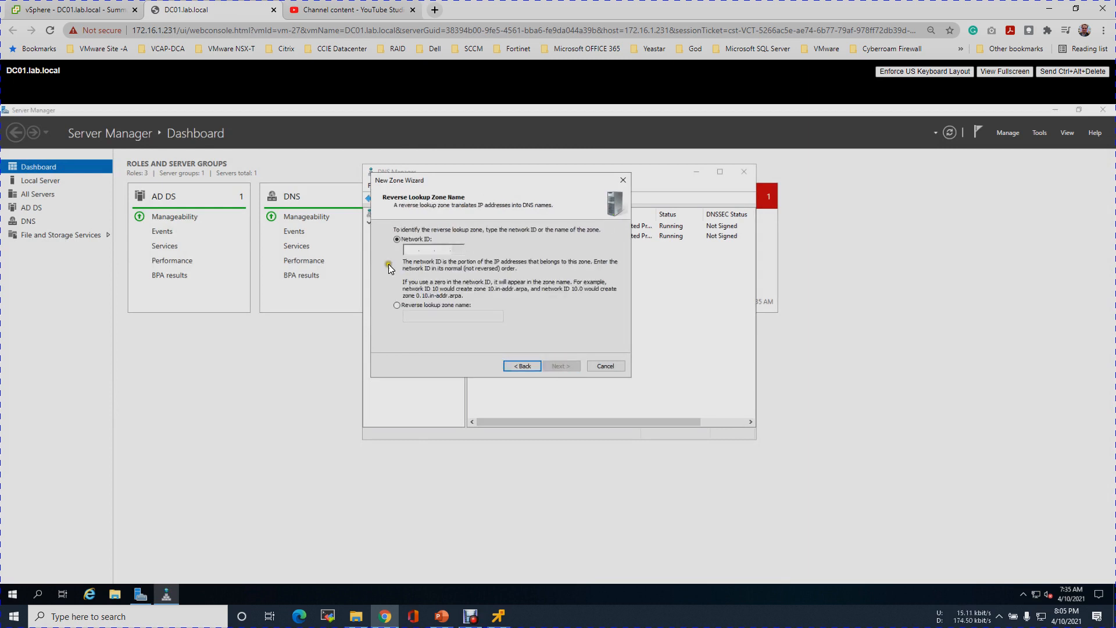
{"action": "left_click", "coordinate": [410, 250]}
{"action": "type", "text": "10.0.1"}
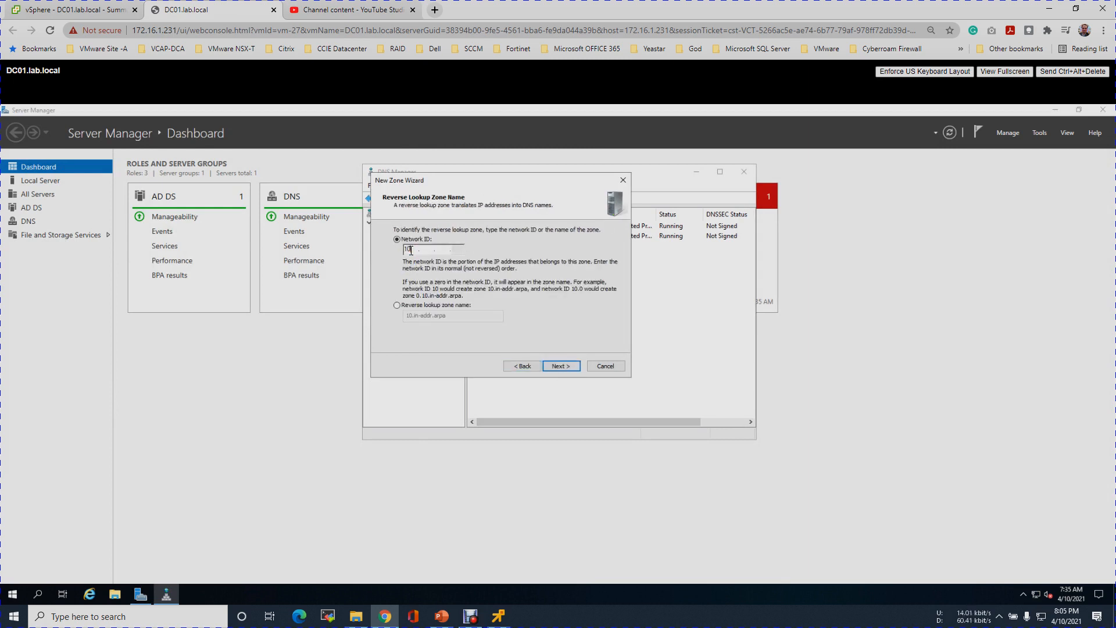
{"action": "type", "text": "00."}
{"action": "left_click", "coordinate": [551, 367]}
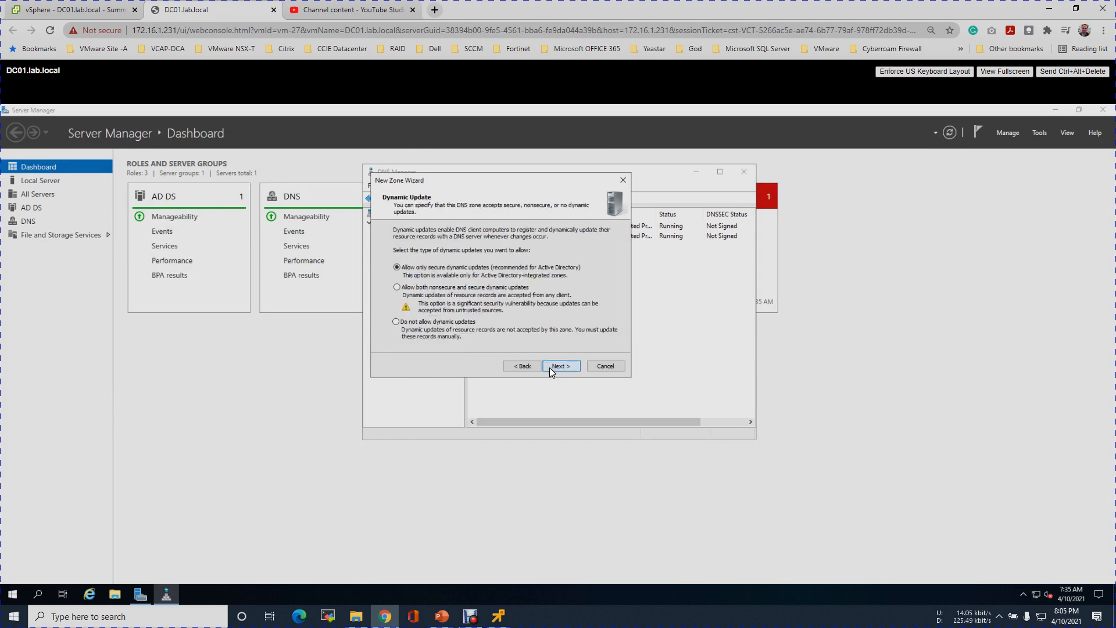
{"action": "left_click", "coordinate": [508, 288]}
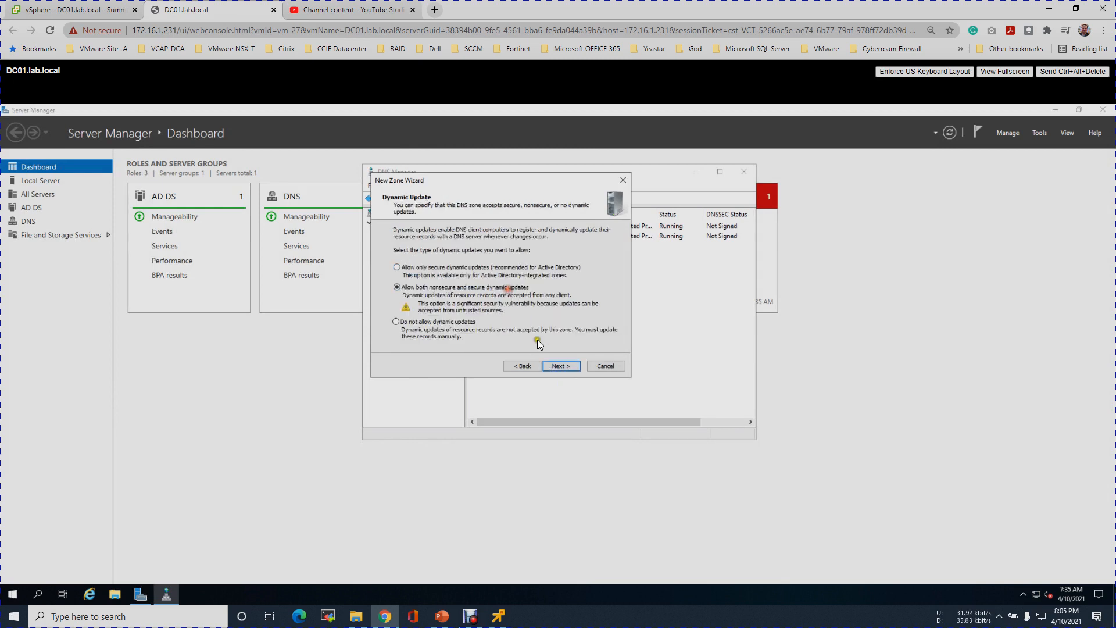
{"action": "left_click", "coordinate": [554, 366]}
{"action": "left_click", "coordinate": [555, 364]}
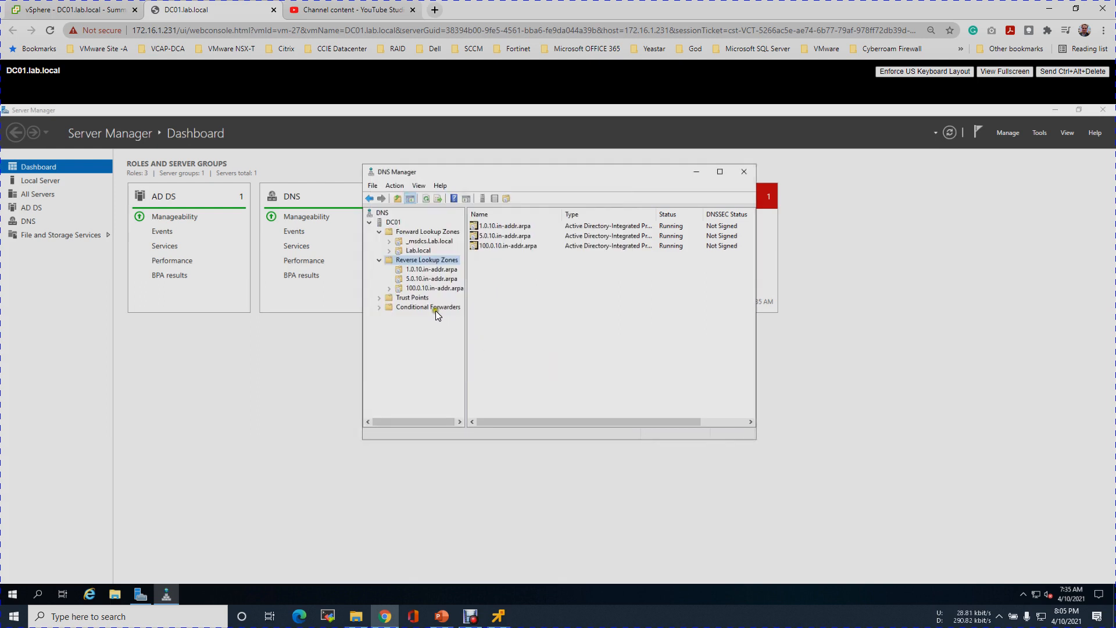
{"action": "left_click", "coordinate": [422, 250]}
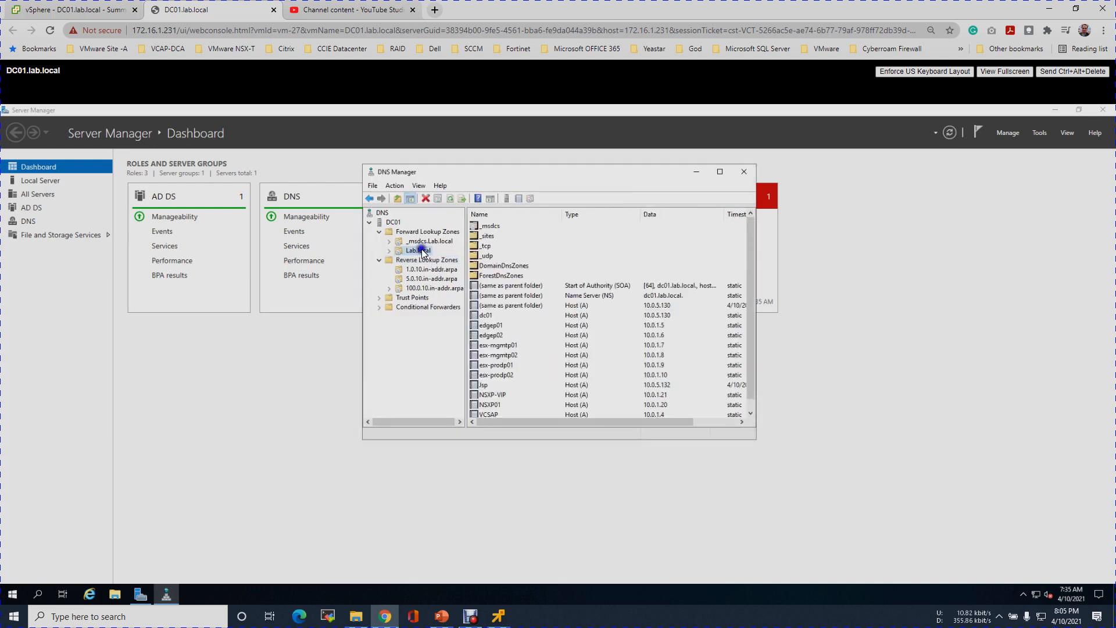
- Add host record VCSAS at 10.0.100.4 in Lab.local, with its PTR record
{"action": "right_click", "coordinate": [422, 251]}
{"action": "left_click", "coordinate": [472, 281]}
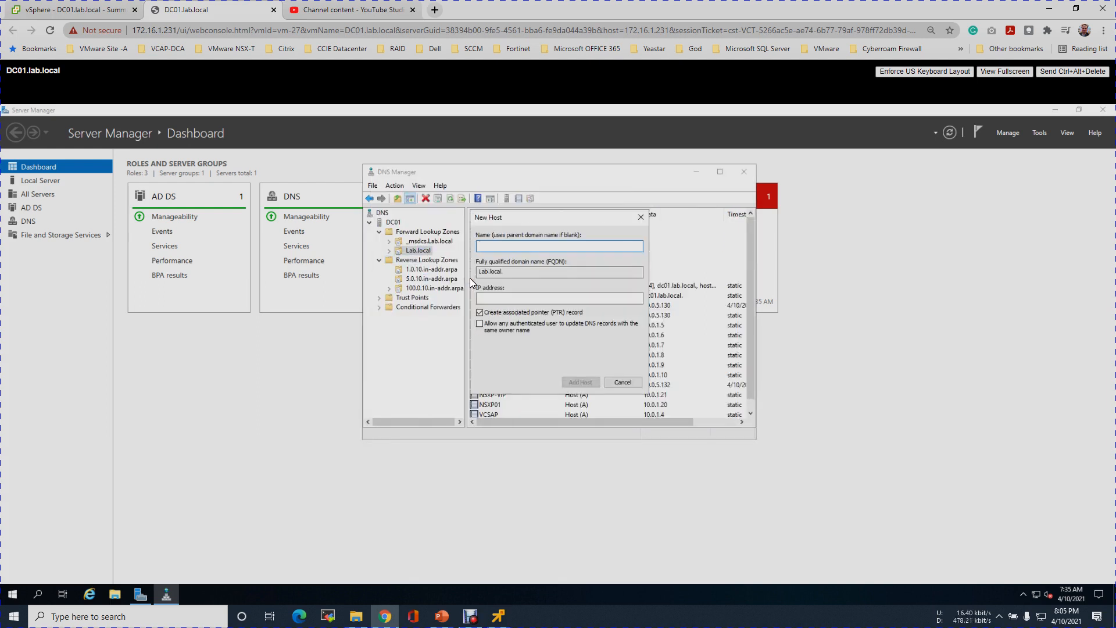
{"action": "type", "text": "VCSAS"}
{"action": "left_click_drag", "start_coordinate": [481, 272], "coordinate": [538, 270]}
{"action": "left_click", "coordinate": [499, 301]}
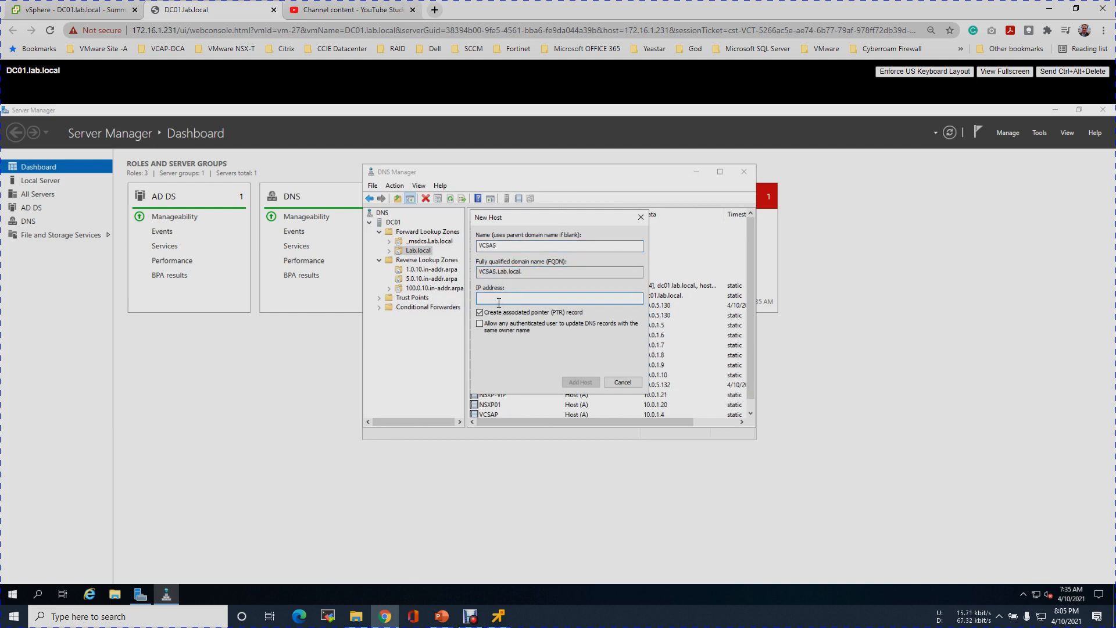
{"action": "type", "text": "10.0.100.4"}
{"action": "left_click", "coordinate": [511, 325]}
{"action": "left_click", "coordinate": [576, 382]}
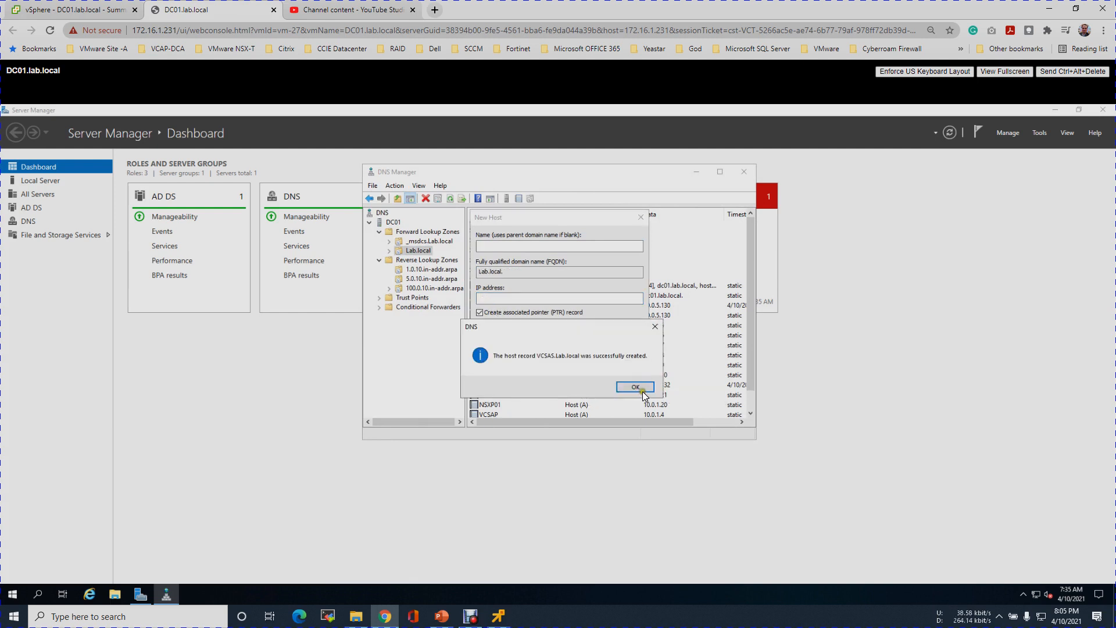
- Close the host-record dialogs and return to the JSP remote console
{"action": "left_click", "coordinate": [638, 385]}
{"action": "left_click", "coordinate": [629, 384]}
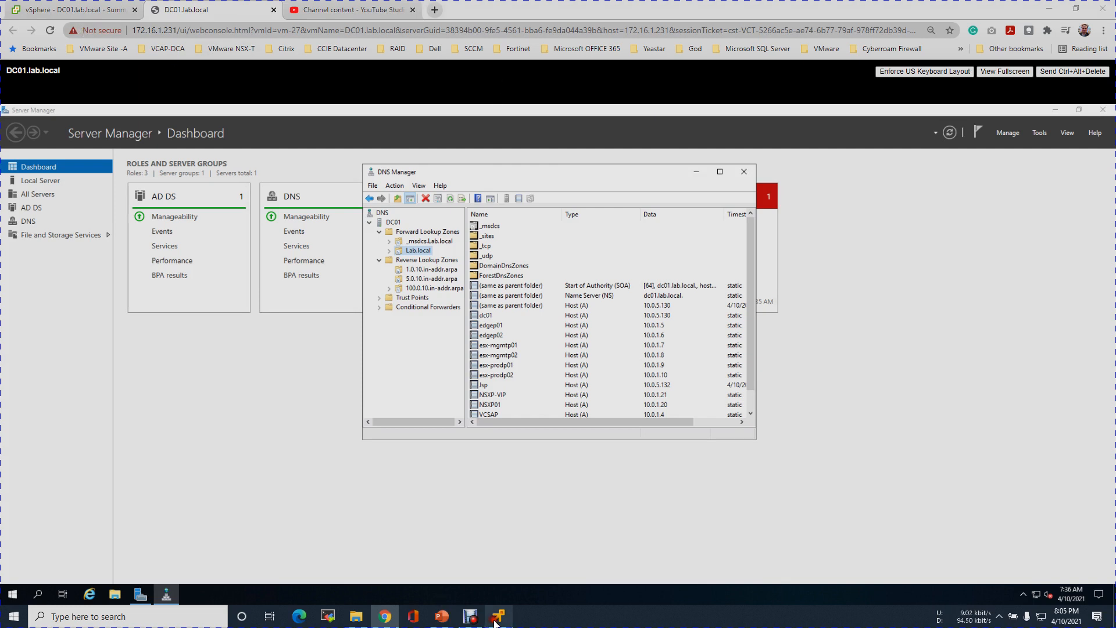
{"action": "left_click", "coordinate": [498, 616]}
- Rerun nslookup 10.0.100.4 to confirm VCSAS.lab.local resolves, then minimize the prompt
{"action": "key", "text": "Escape"}
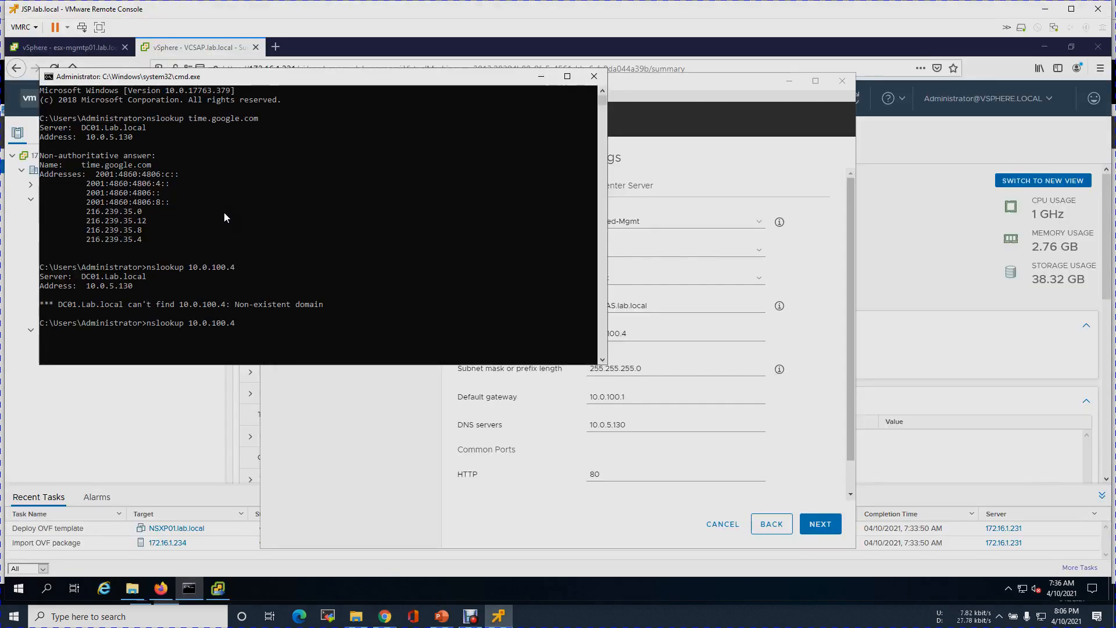
{"action": "key", "text": "Up"}
{"action": "key", "text": "Return"}
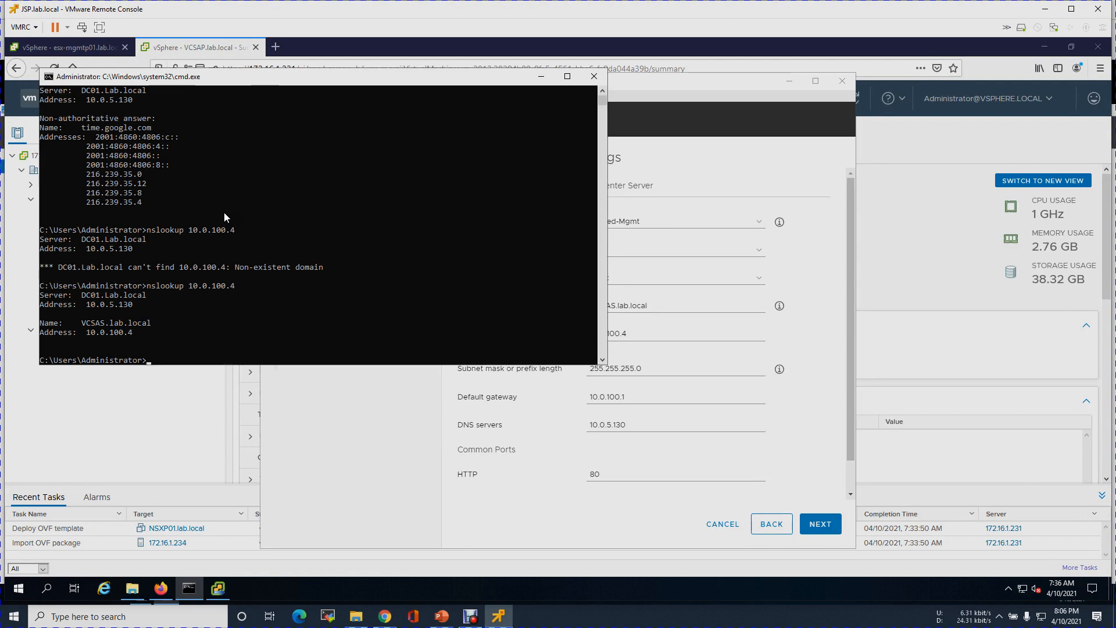
{"action": "left_click", "coordinate": [540, 78]}
{"action": "left_click", "coordinate": [624, 528]}
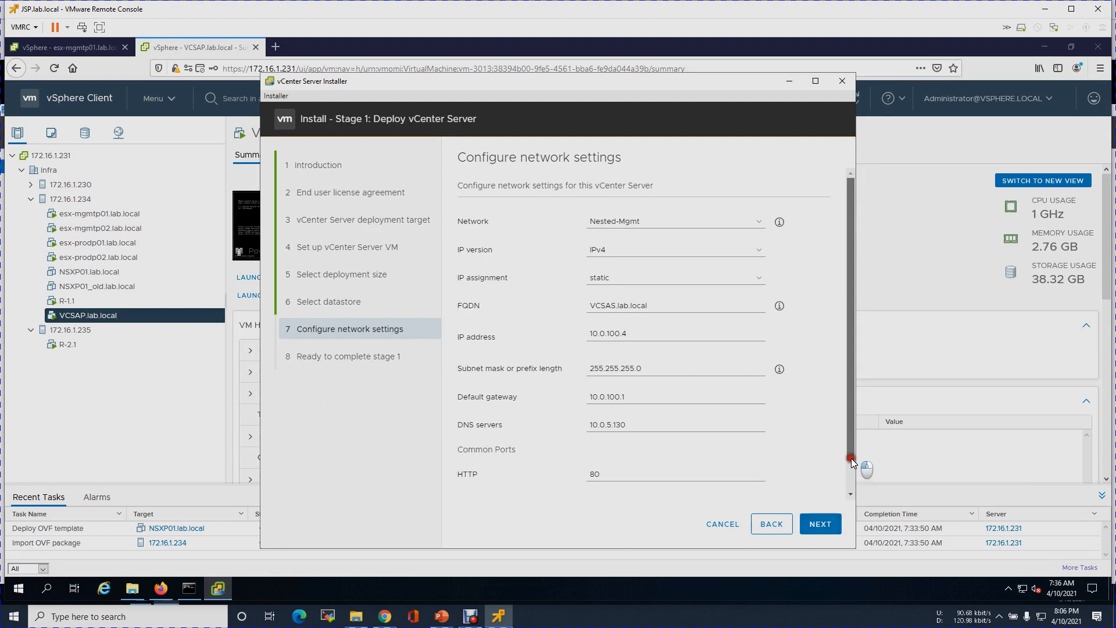
- Review the Configure network settings page and accept it
{"action": "left_click", "coordinate": [851, 495]}
{"action": "left_click_drag", "start_coordinate": [851, 500], "coordinate": [839, 396]}
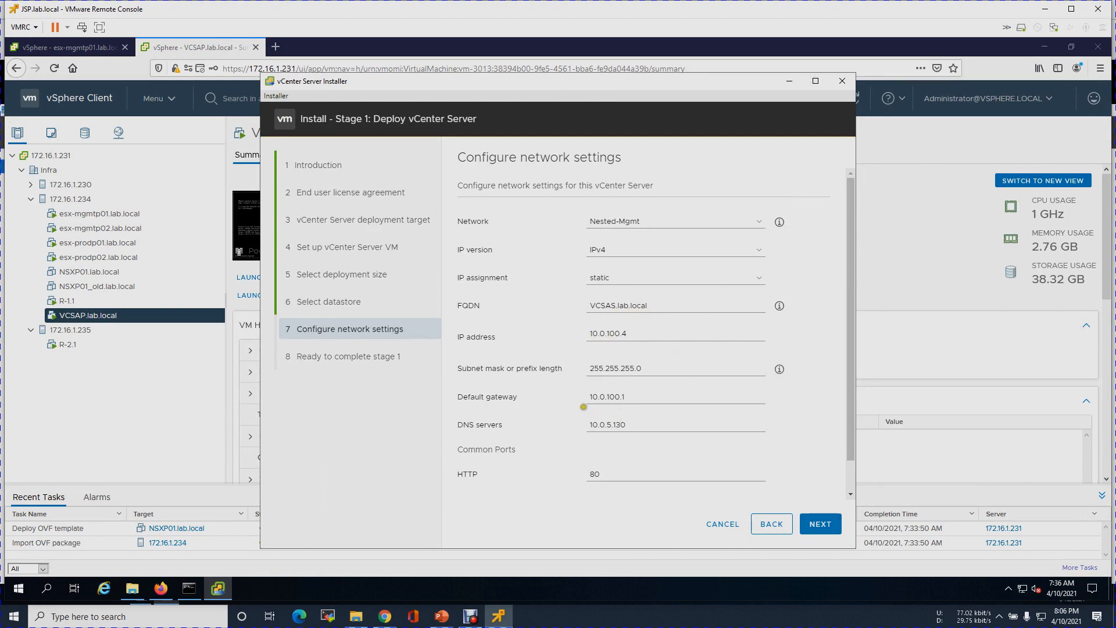
{"action": "left_click_drag", "start_coordinate": [853, 441], "coordinate": [853, 469]}
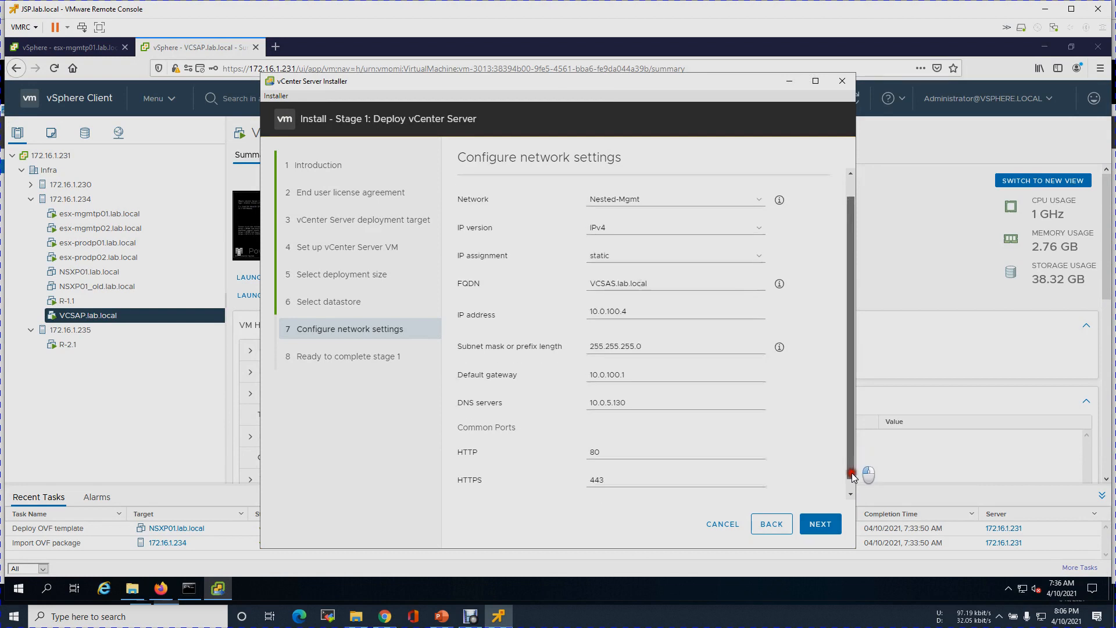
{"action": "left_click", "coordinate": [816, 528]}
- Start the Stage 1 deployment, then view the NSXP01.lab.local VM summary in vSphere
{"action": "left_click", "coordinate": [817, 525]}
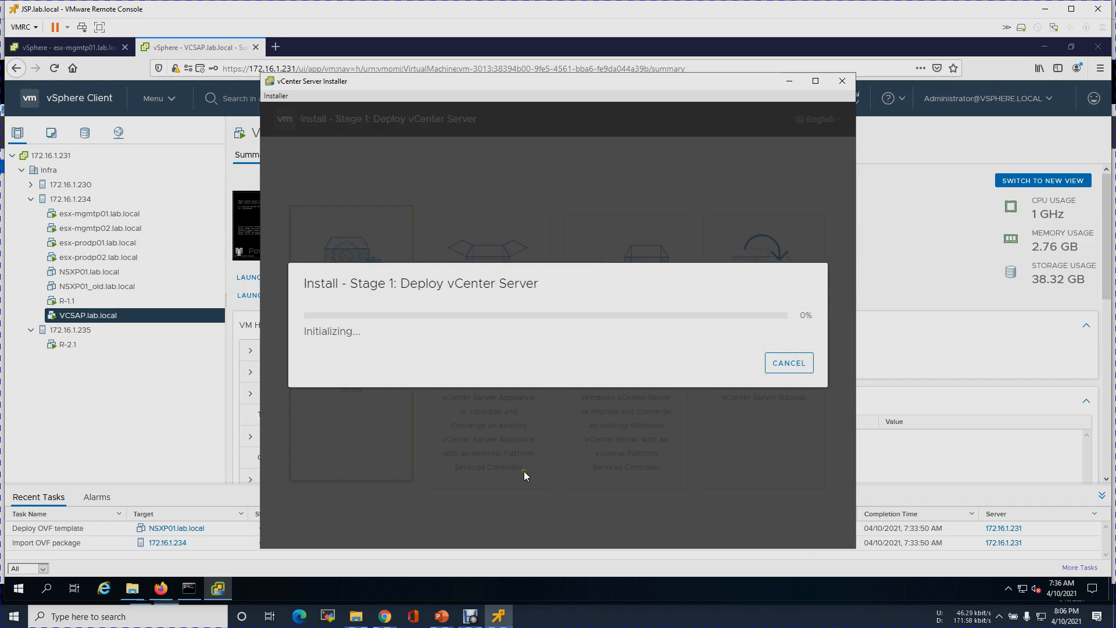
{"action": "left_click", "coordinate": [786, 85]}
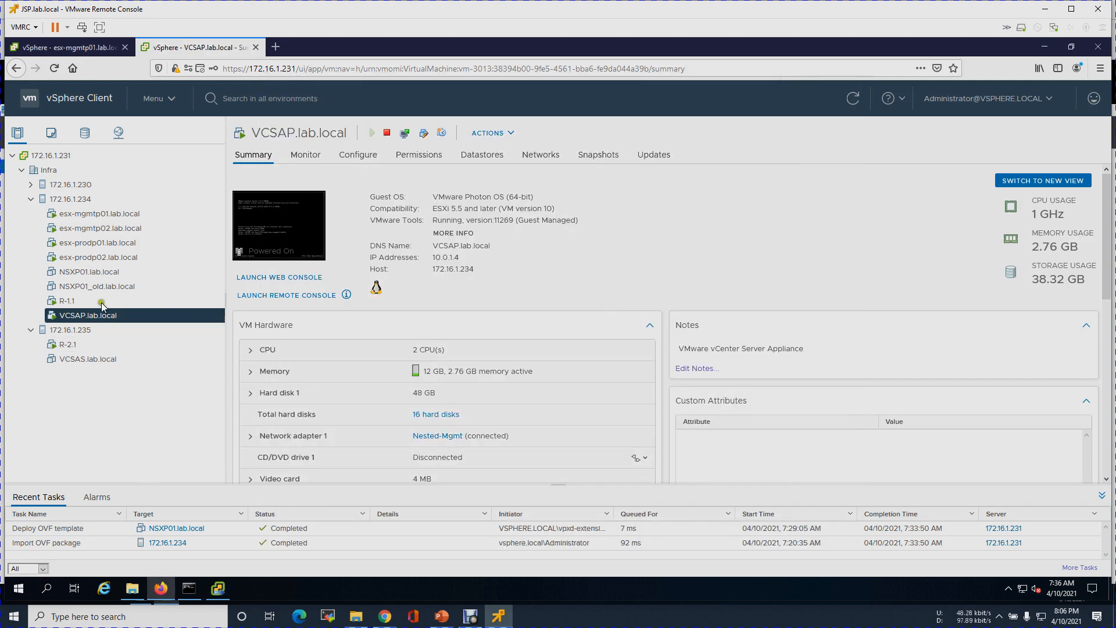
{"action": "left_click", "coordinate": [94, 273]}
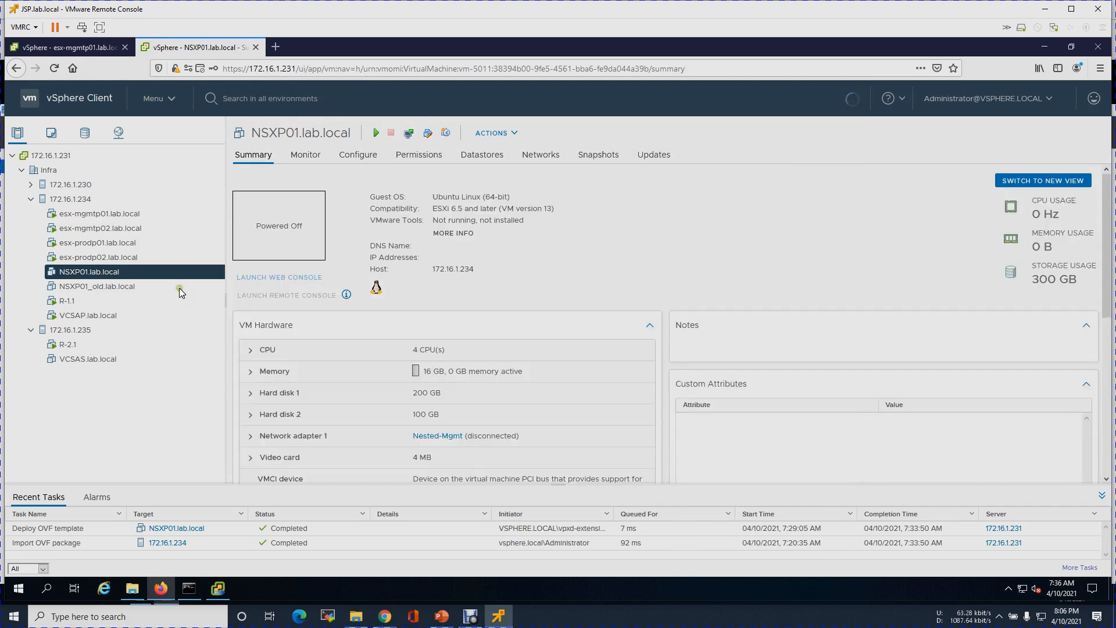